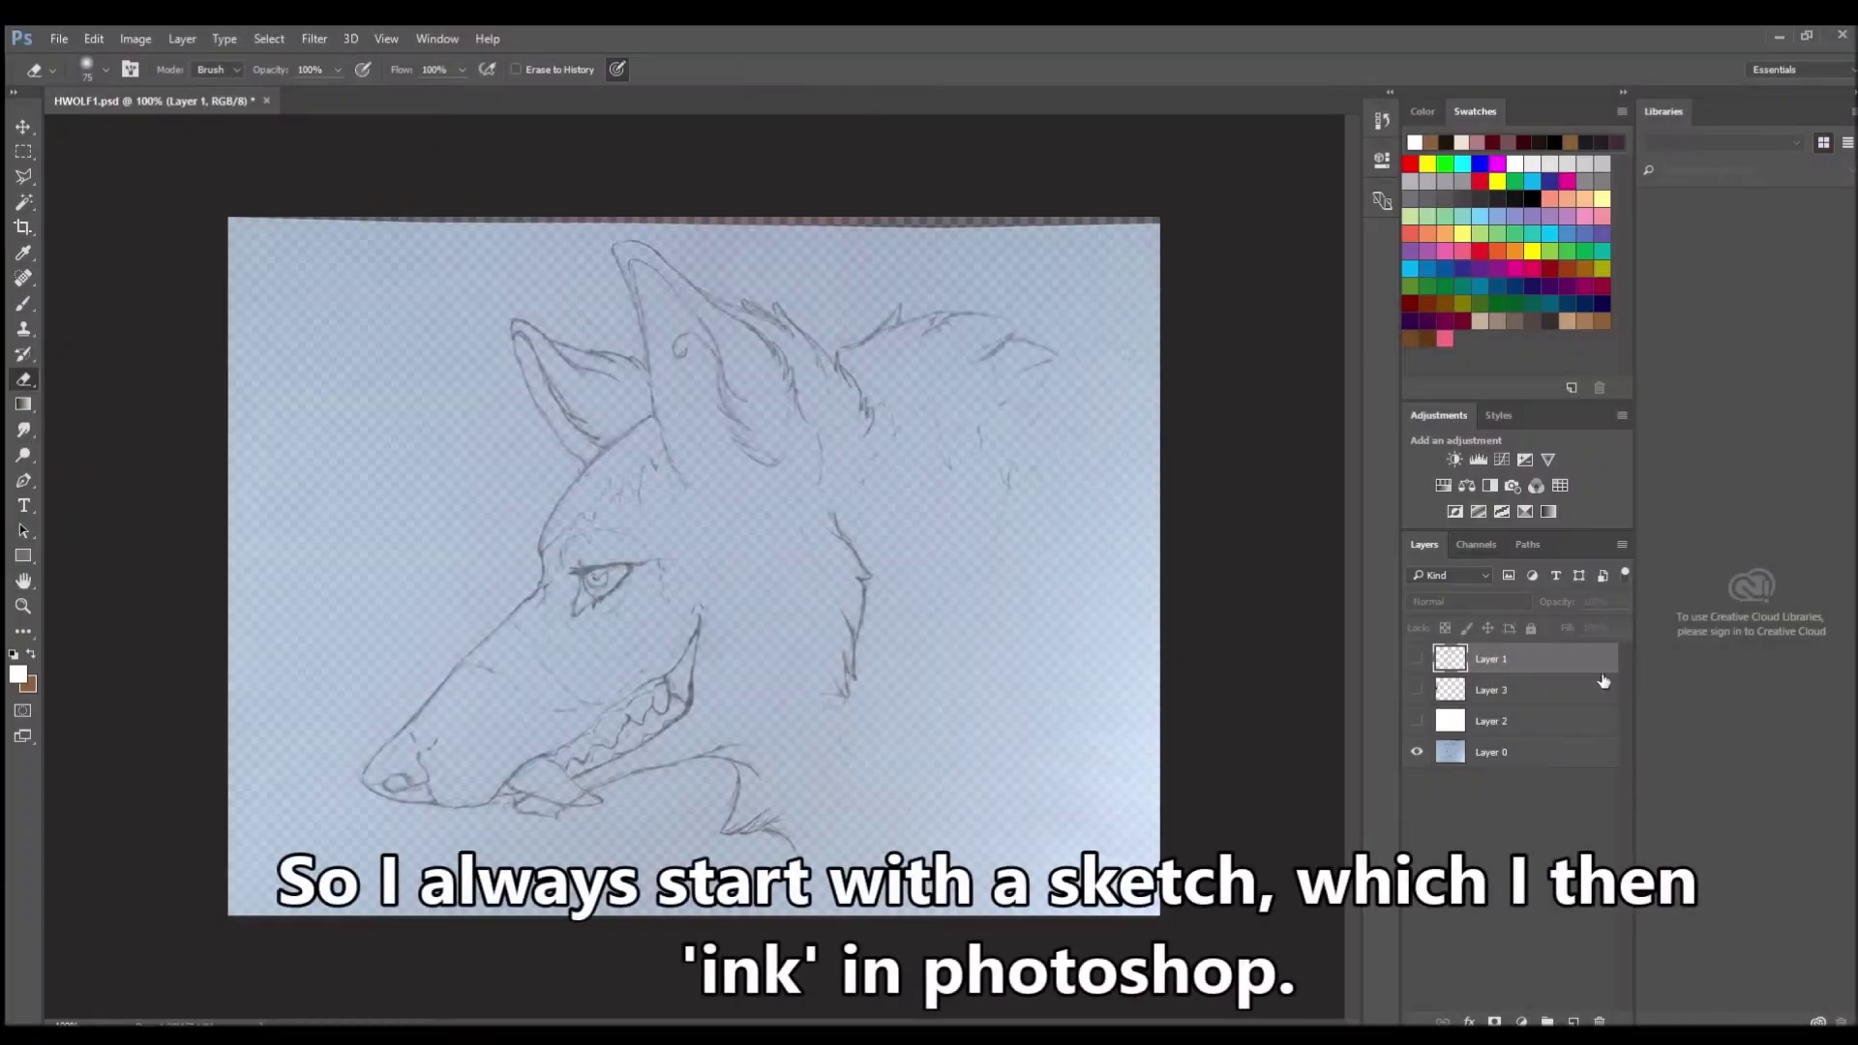
Set Layer 0 Fill to 100%, show Layers 1–3 with the palette circles, and hide the scanned sketch.
{"action": "left_click", "coordinate": [1510, 752]}
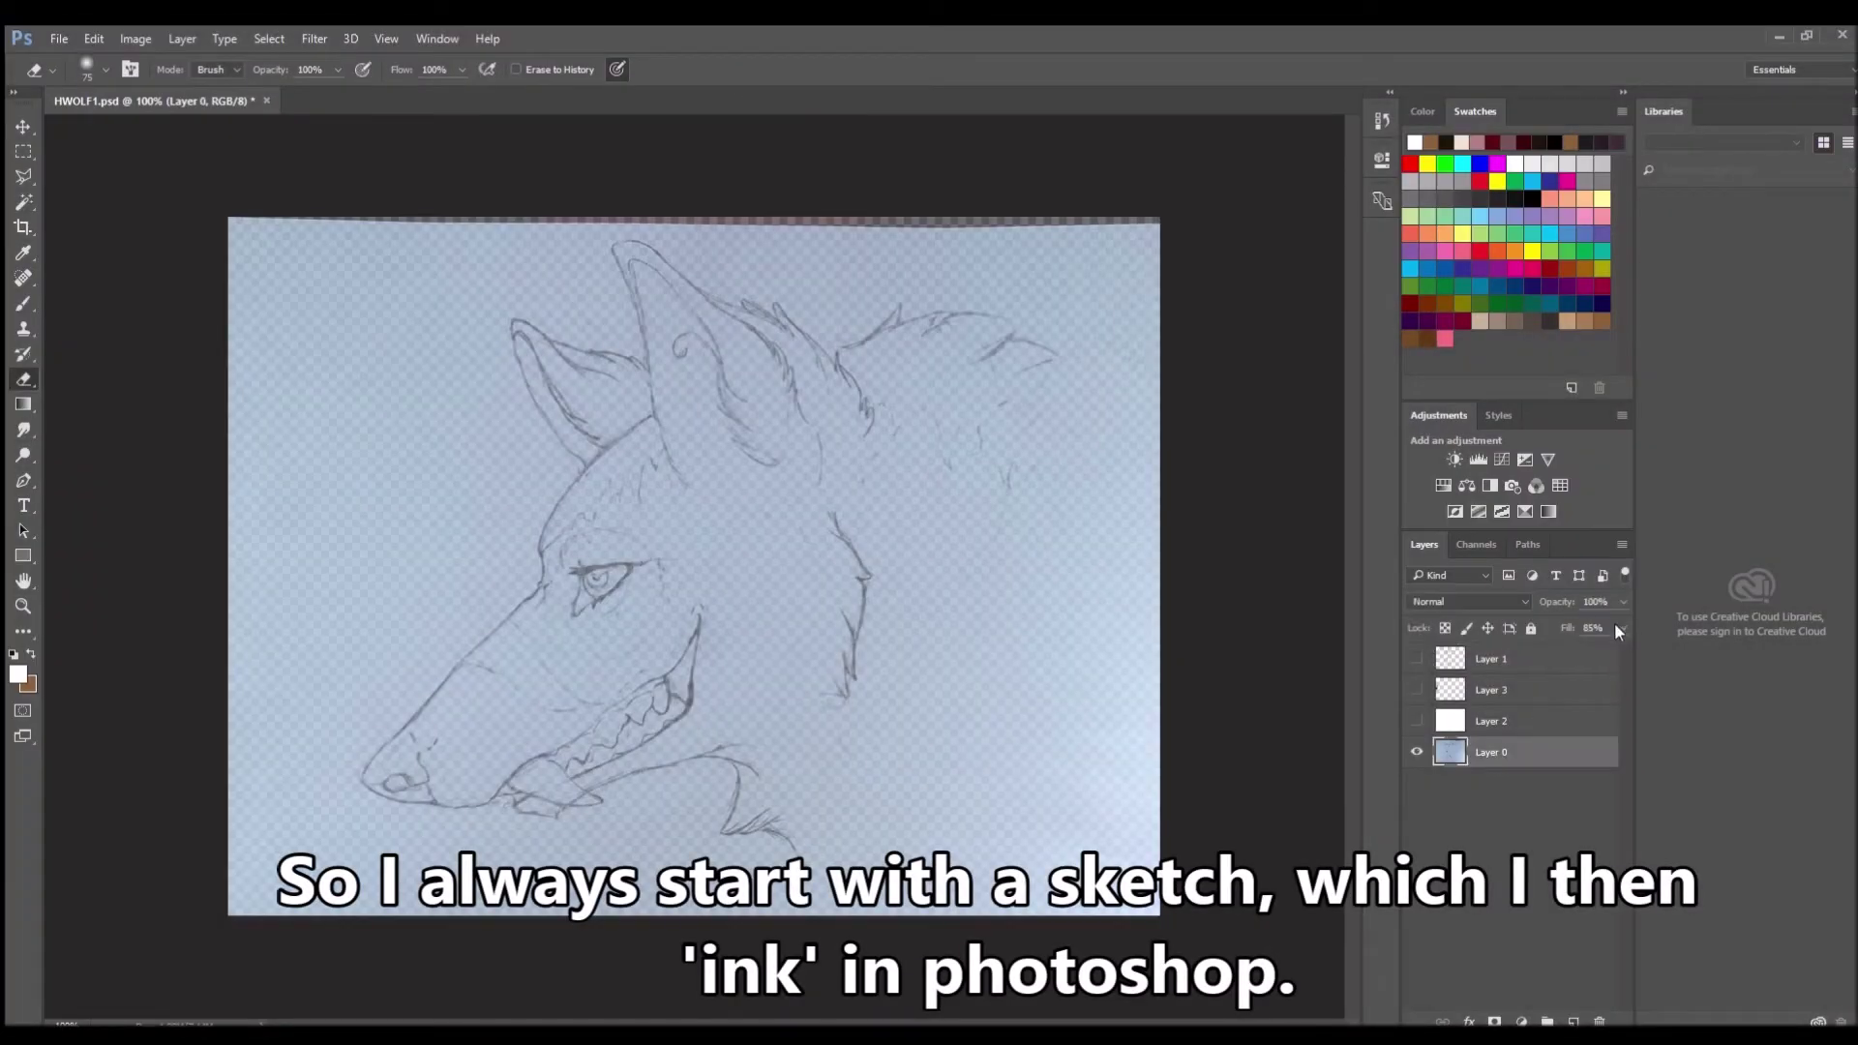
{"action": "left_click_drag", "start_coordinate": [1623, 628], "coordinate": [1636, 689]}
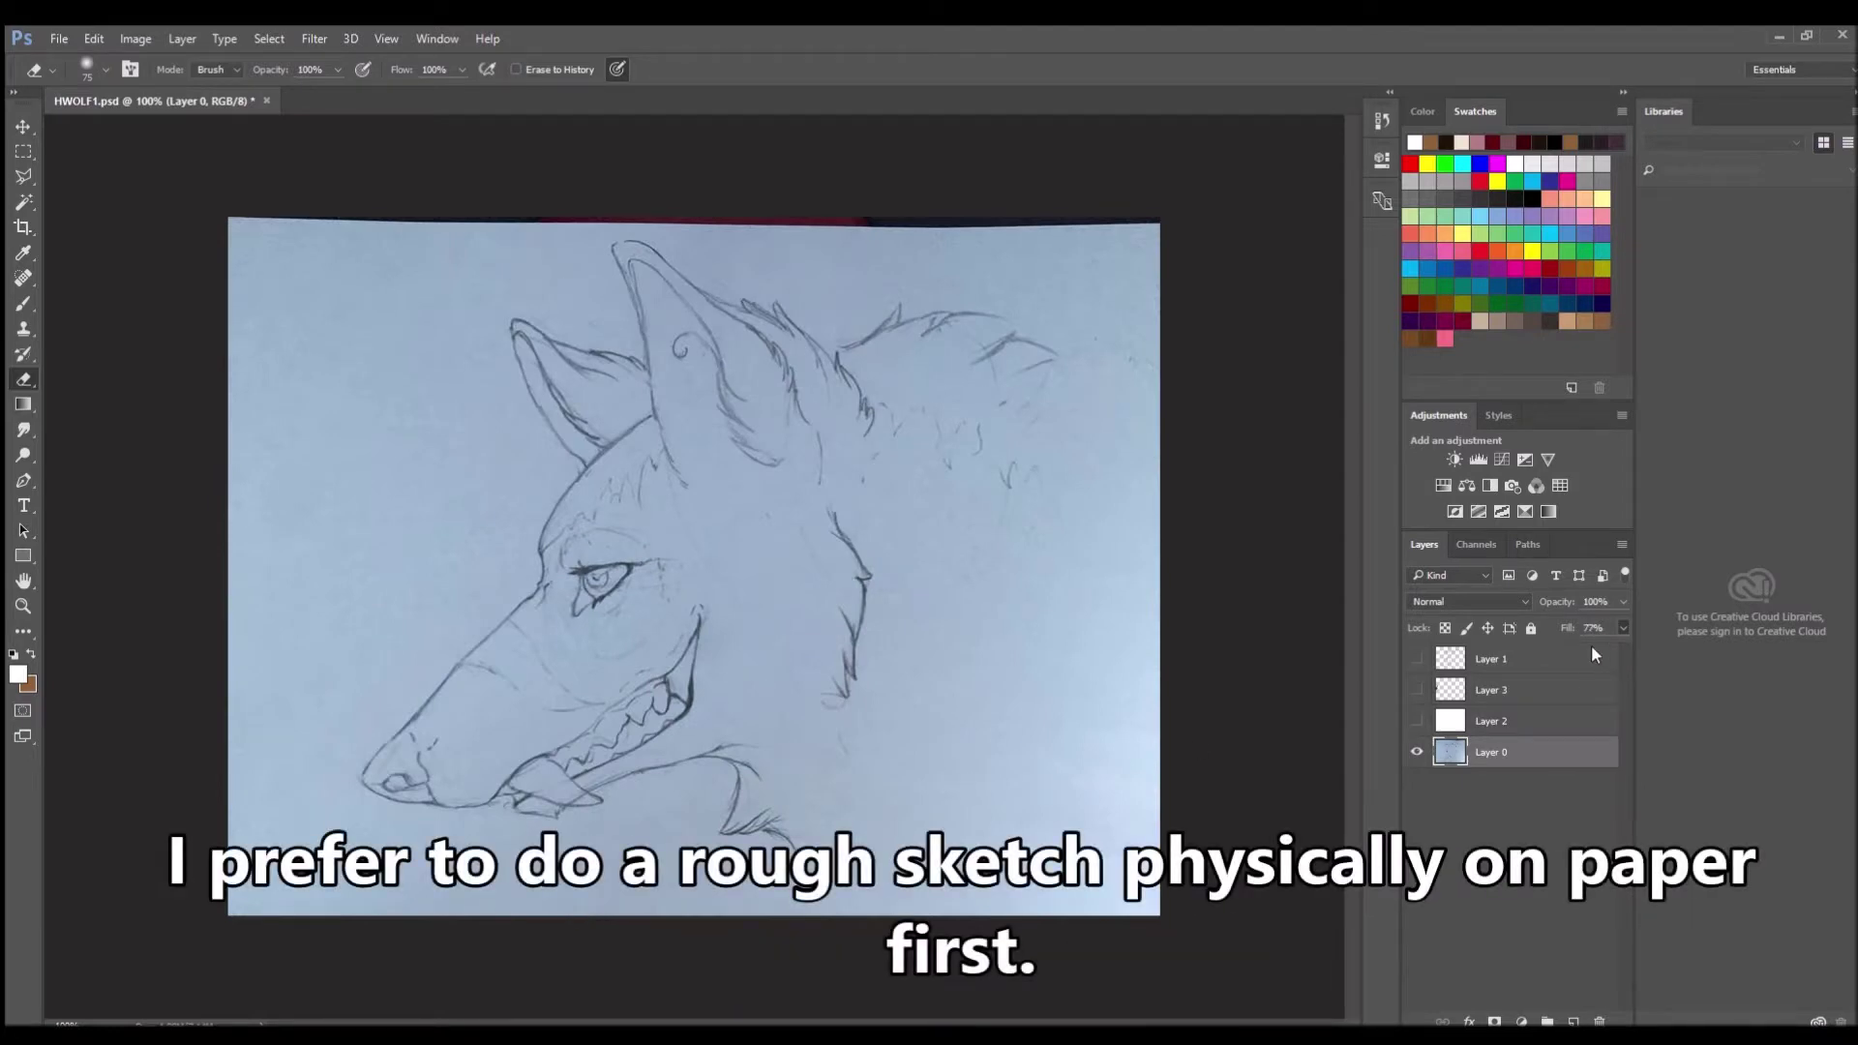
{"action": "left_click", "coordinate": [1419, 659]}
{"action": "left_click", "coordinate": [1417, 752]}
{"action": "left_click", "coordinate": [1417, 721]}
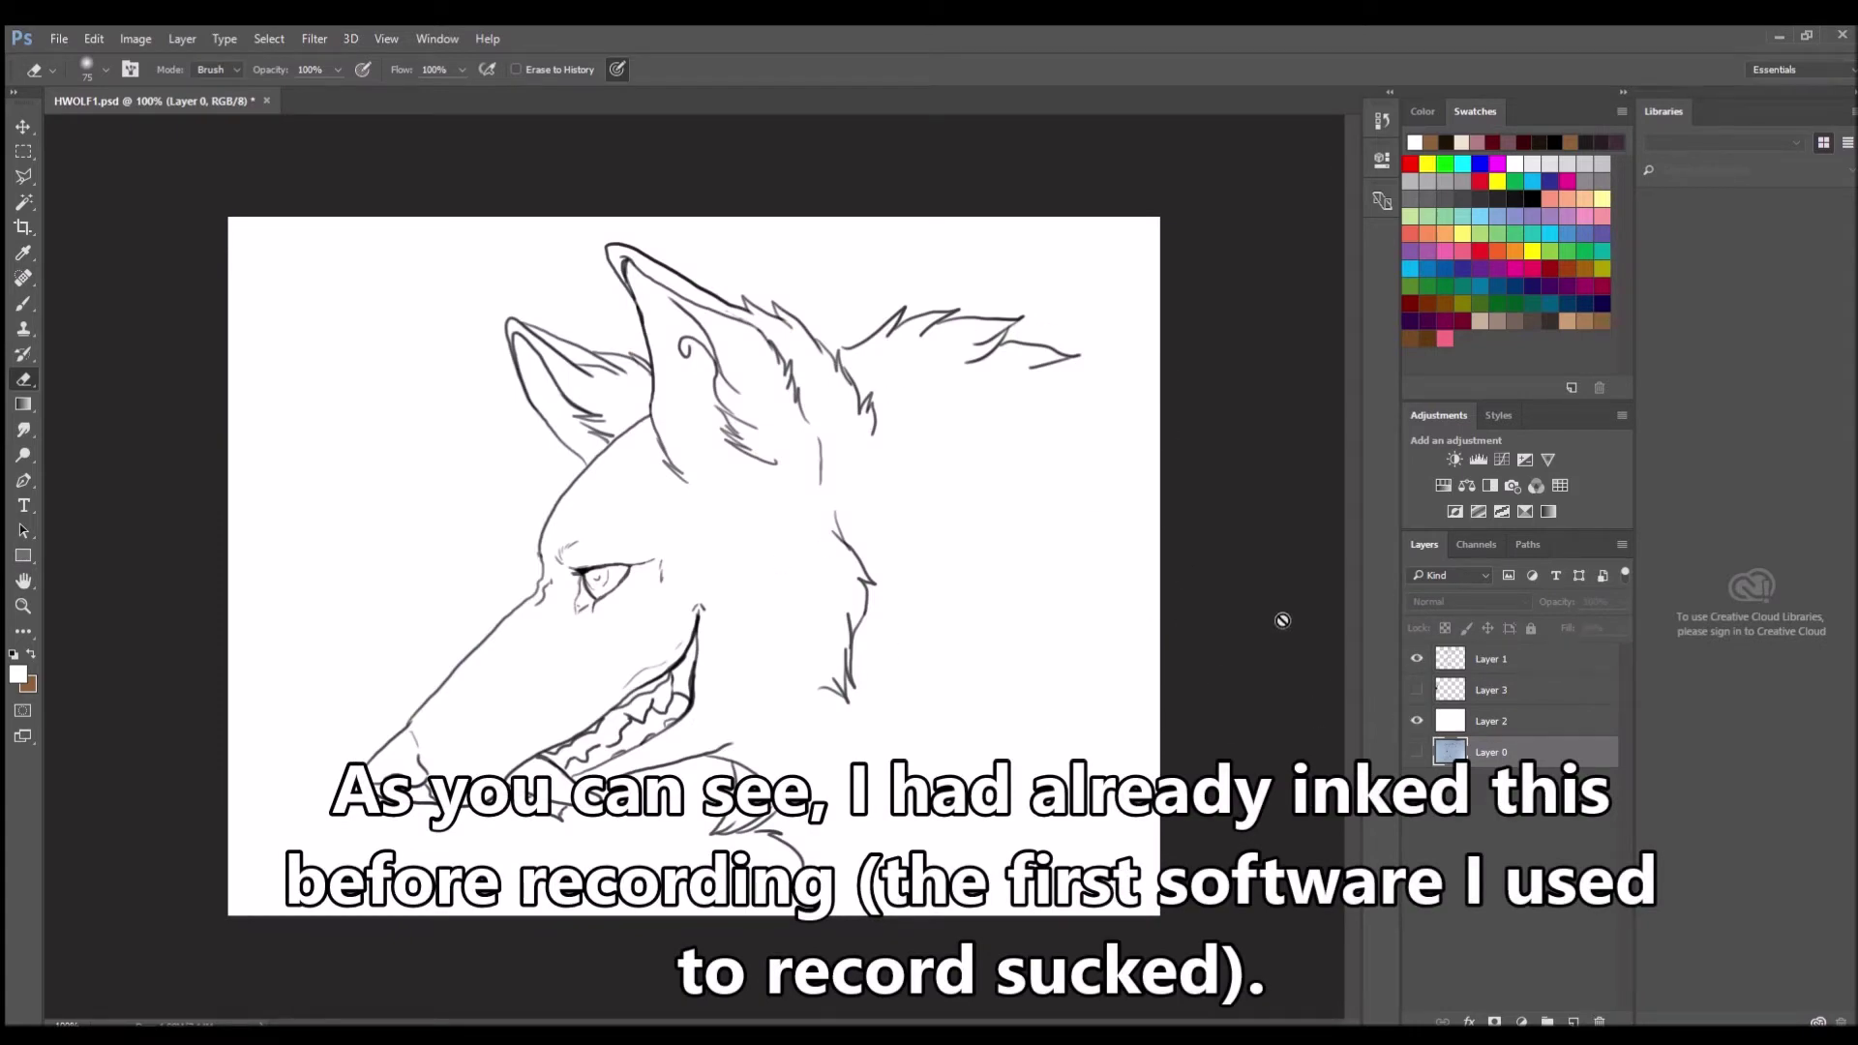
{"action": "left_click", "coordinate": [1416, 689]}
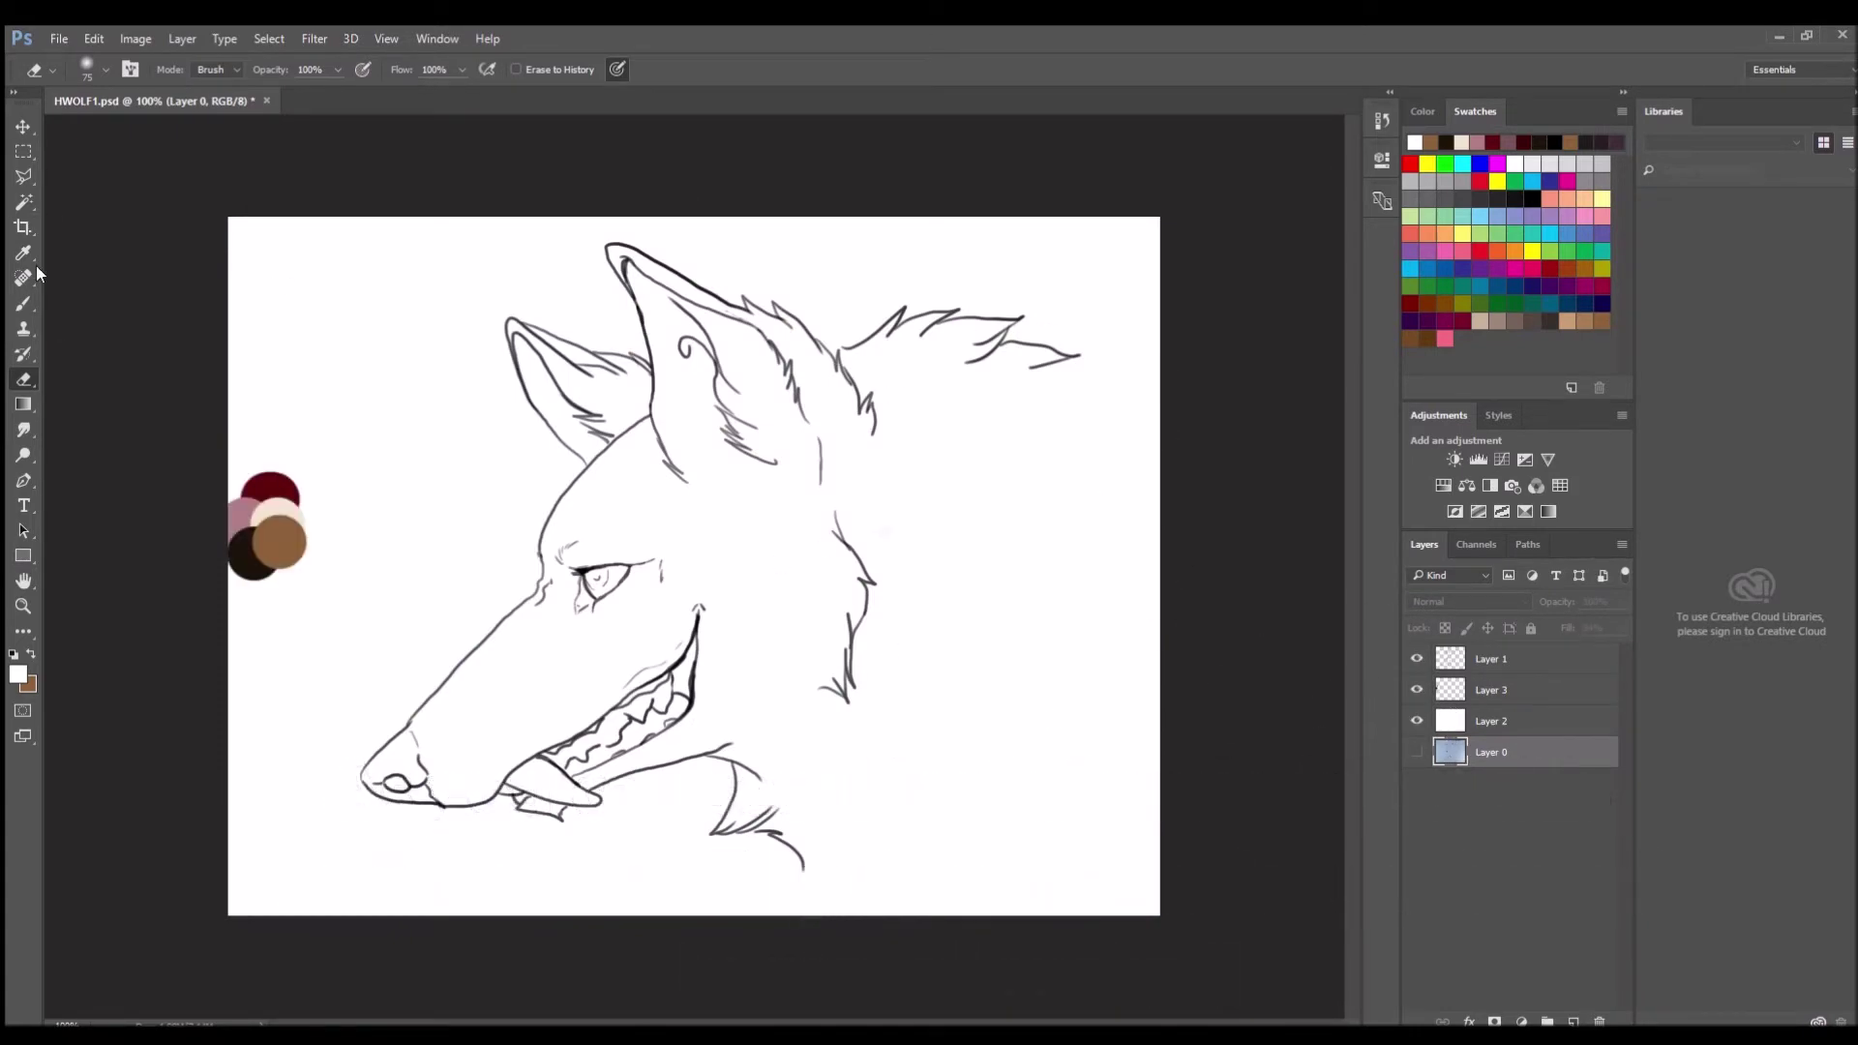
Sample the palette's fur brown and paint a flat brown base over the wolf's head on Layer 3.
{"action": "key", "text": "i"}
{"action": "left_click", "coordinate": [281, 541]}
{"action": "key", "text": "b"}
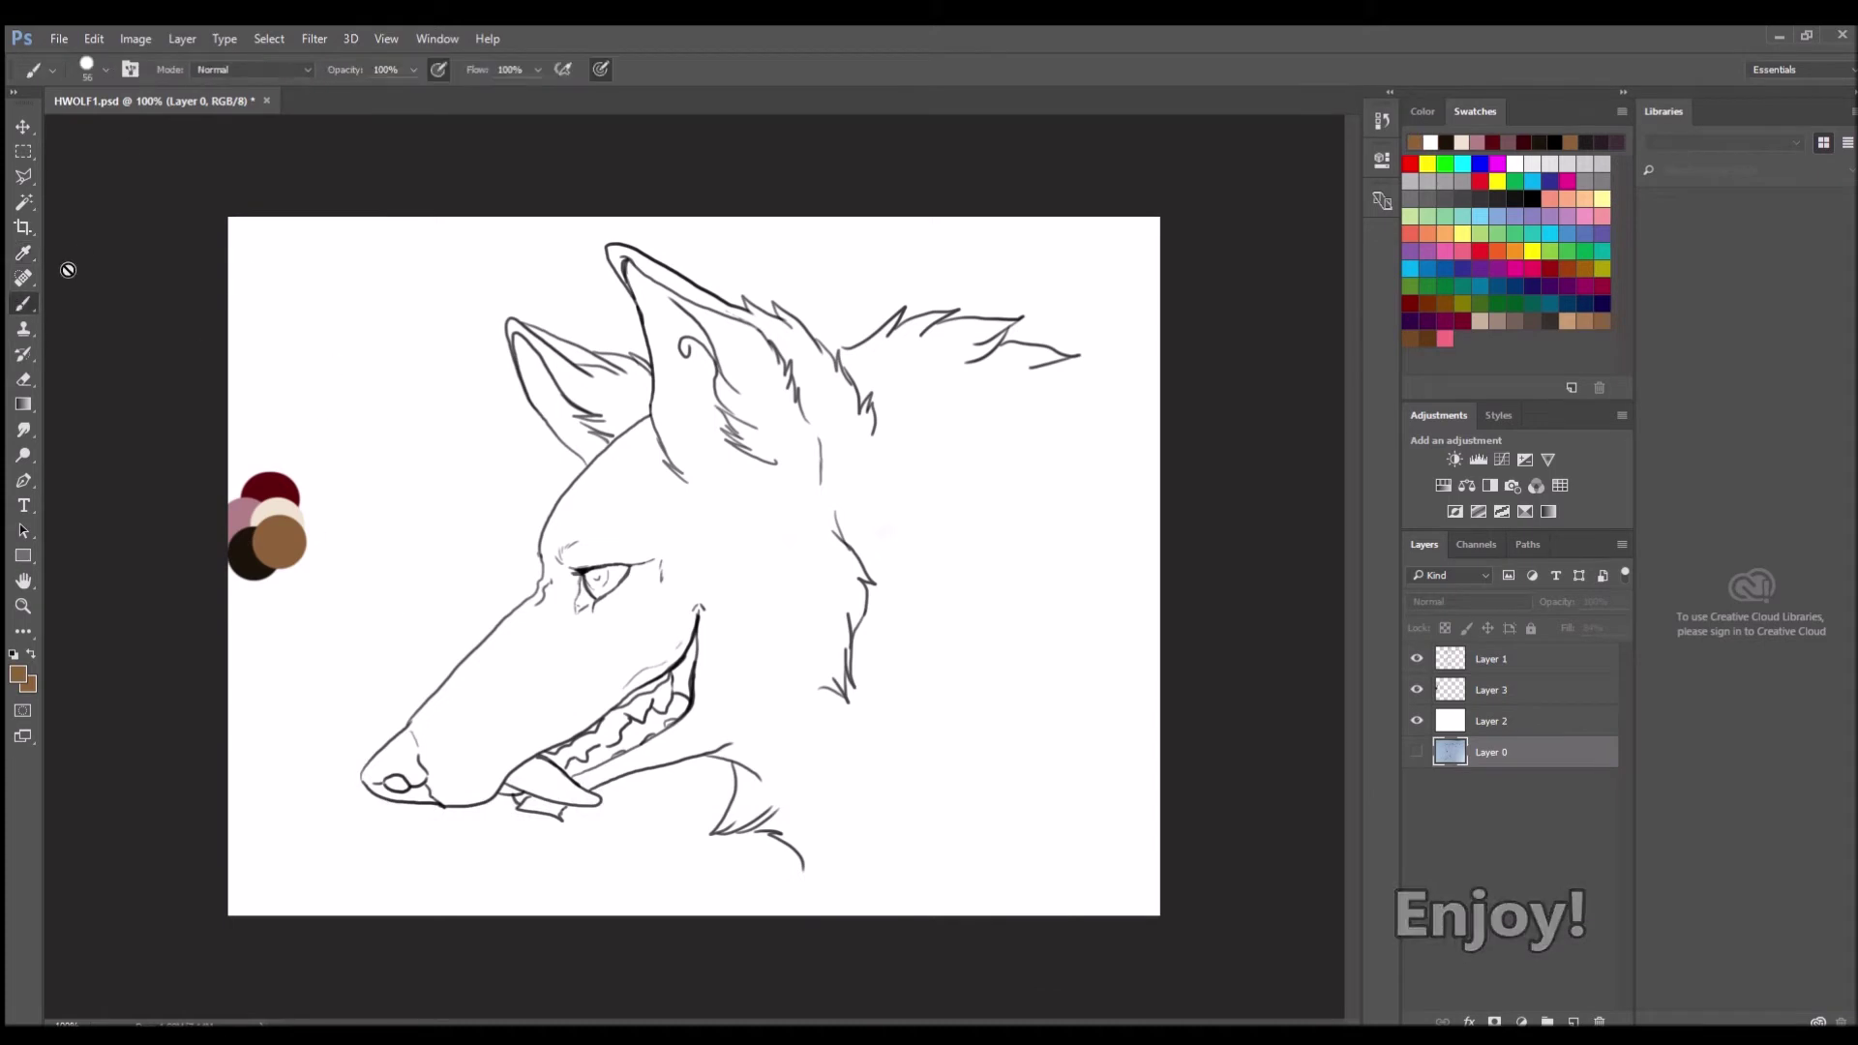
{"action": "left_click", "coordinate": [1452, 689]}
{"action": "mouse_move", "coordinate": [620, 523]}
{"action": "left_mouse_down"}
{"action": "mouse_move", "coordinate": [658, 445]}
{"action": "mouse_move", "coordinate": [378, 765]}
{"action": "mouse_move", "coordinate": [852, 852]}
{"action": "mouse_move", "coordinate": [1001, 397]}
{"action": "mouse_move", "coordinate": [590, 297]}
{"action": "mouse_move", "coordinate": [764, 726]}
{"action": "mouse_move", "coordinate": [875, 779]}
{"action": "mouse_move", "coordinate": [719, 527]}
{"action": "mouse_move", "coordinate": [702, 440]}
{"action": "left_mouse_up"}
{"action": "left_click", "coordinate": [1417, 752]}
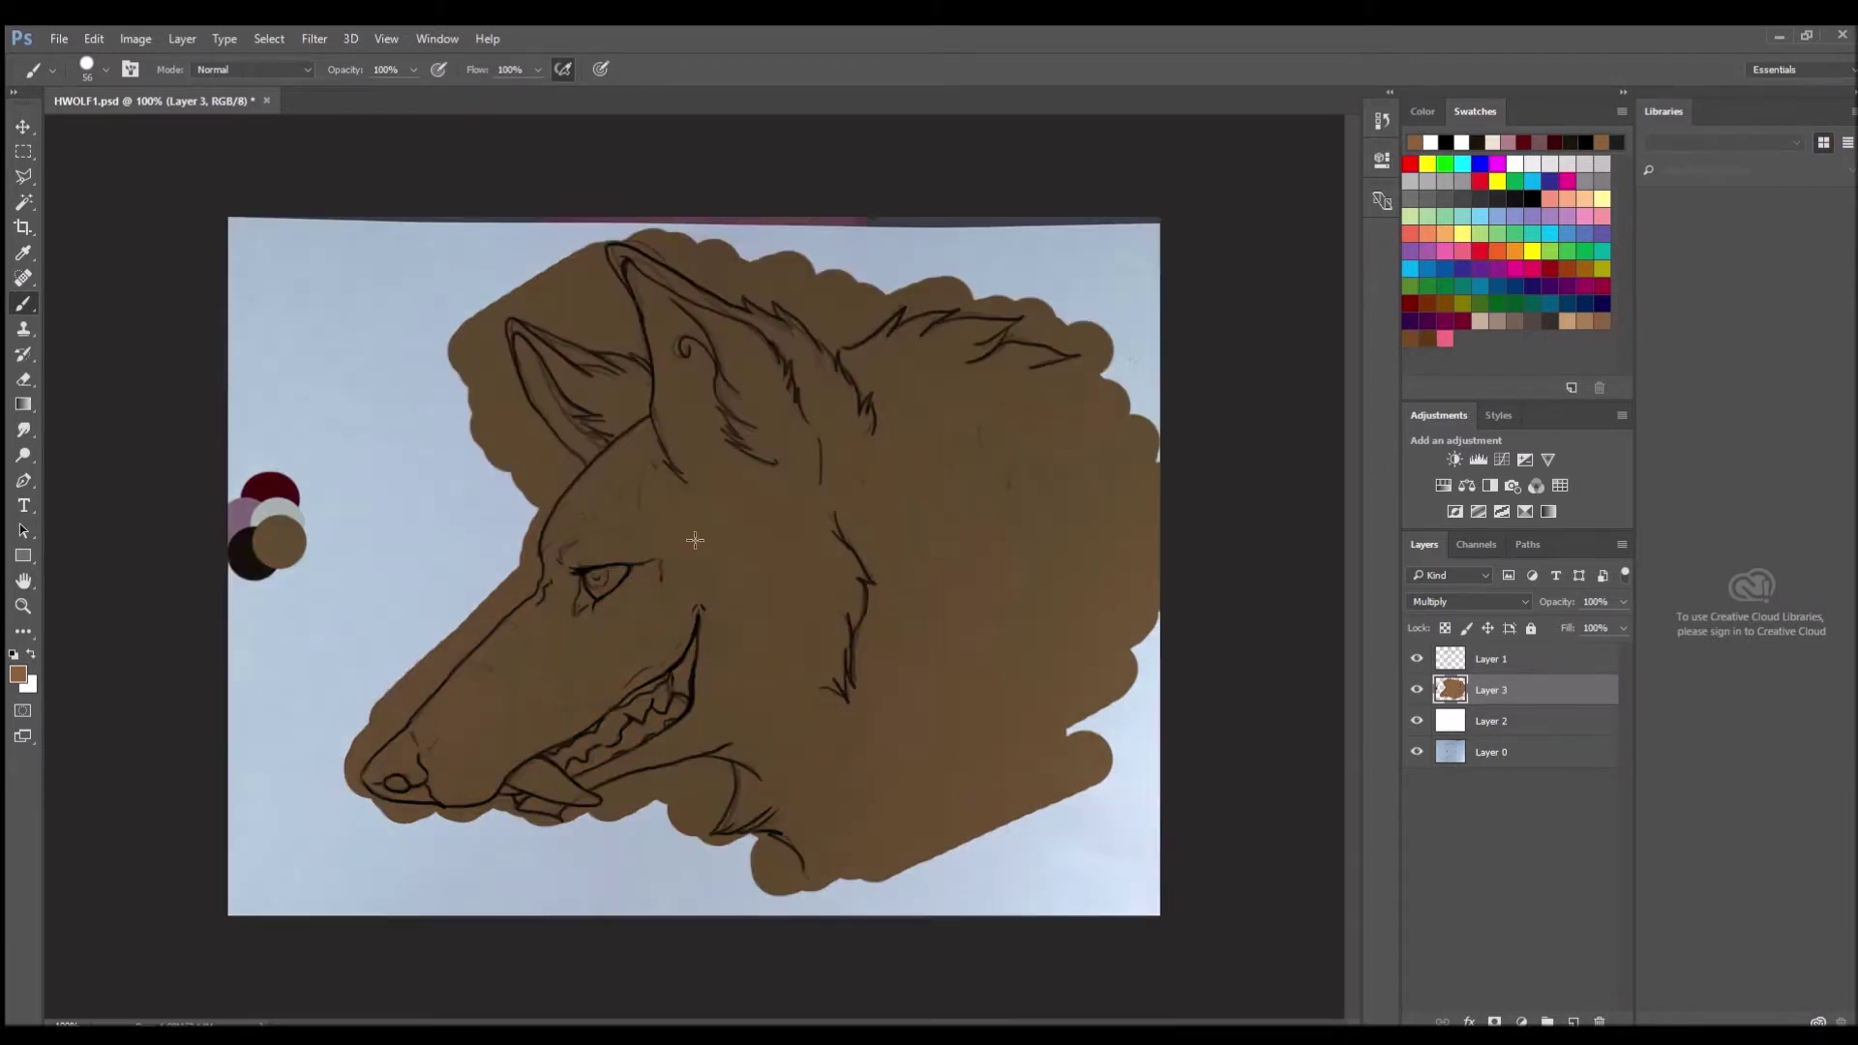
Pick dark brown, zoom to 200% and outline the muzzle stripe's upper and lower edges.
{"action": "left_click", "coordinate": [254, 556], "text": "alt"}
{"action": "left_click", "coordinate": [488, 744], "text": "ctrl"}
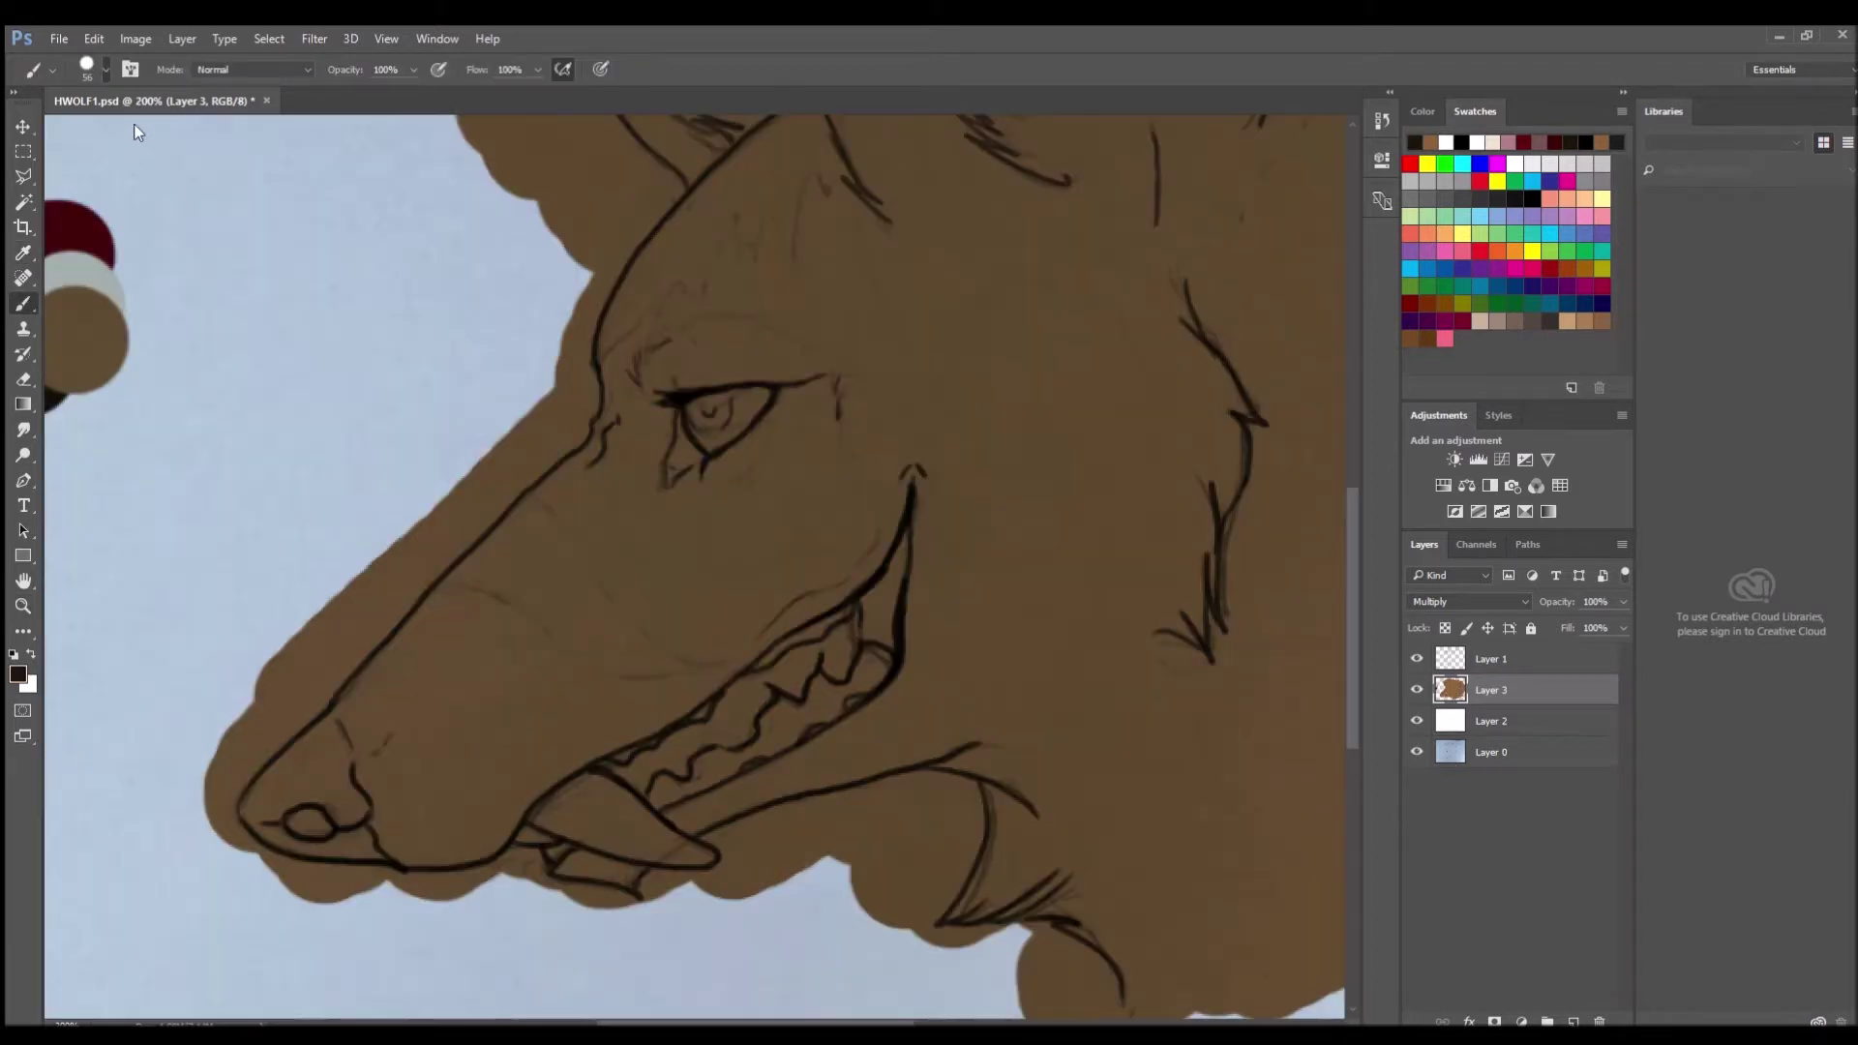
{"action": "left_click_drag", "start_coordinate": [517, 554], "coordinate": [576, 624]}
{"action": "mouse_move", "coordinate": [445, 578]}
{"action": "left_mouse_down"}
{"action": "mouse_move", "coordinate": [726, 668]}
{"action": "mouse_move", "coordinate": [528, 489]}
{"action": "left_mouse_up"}
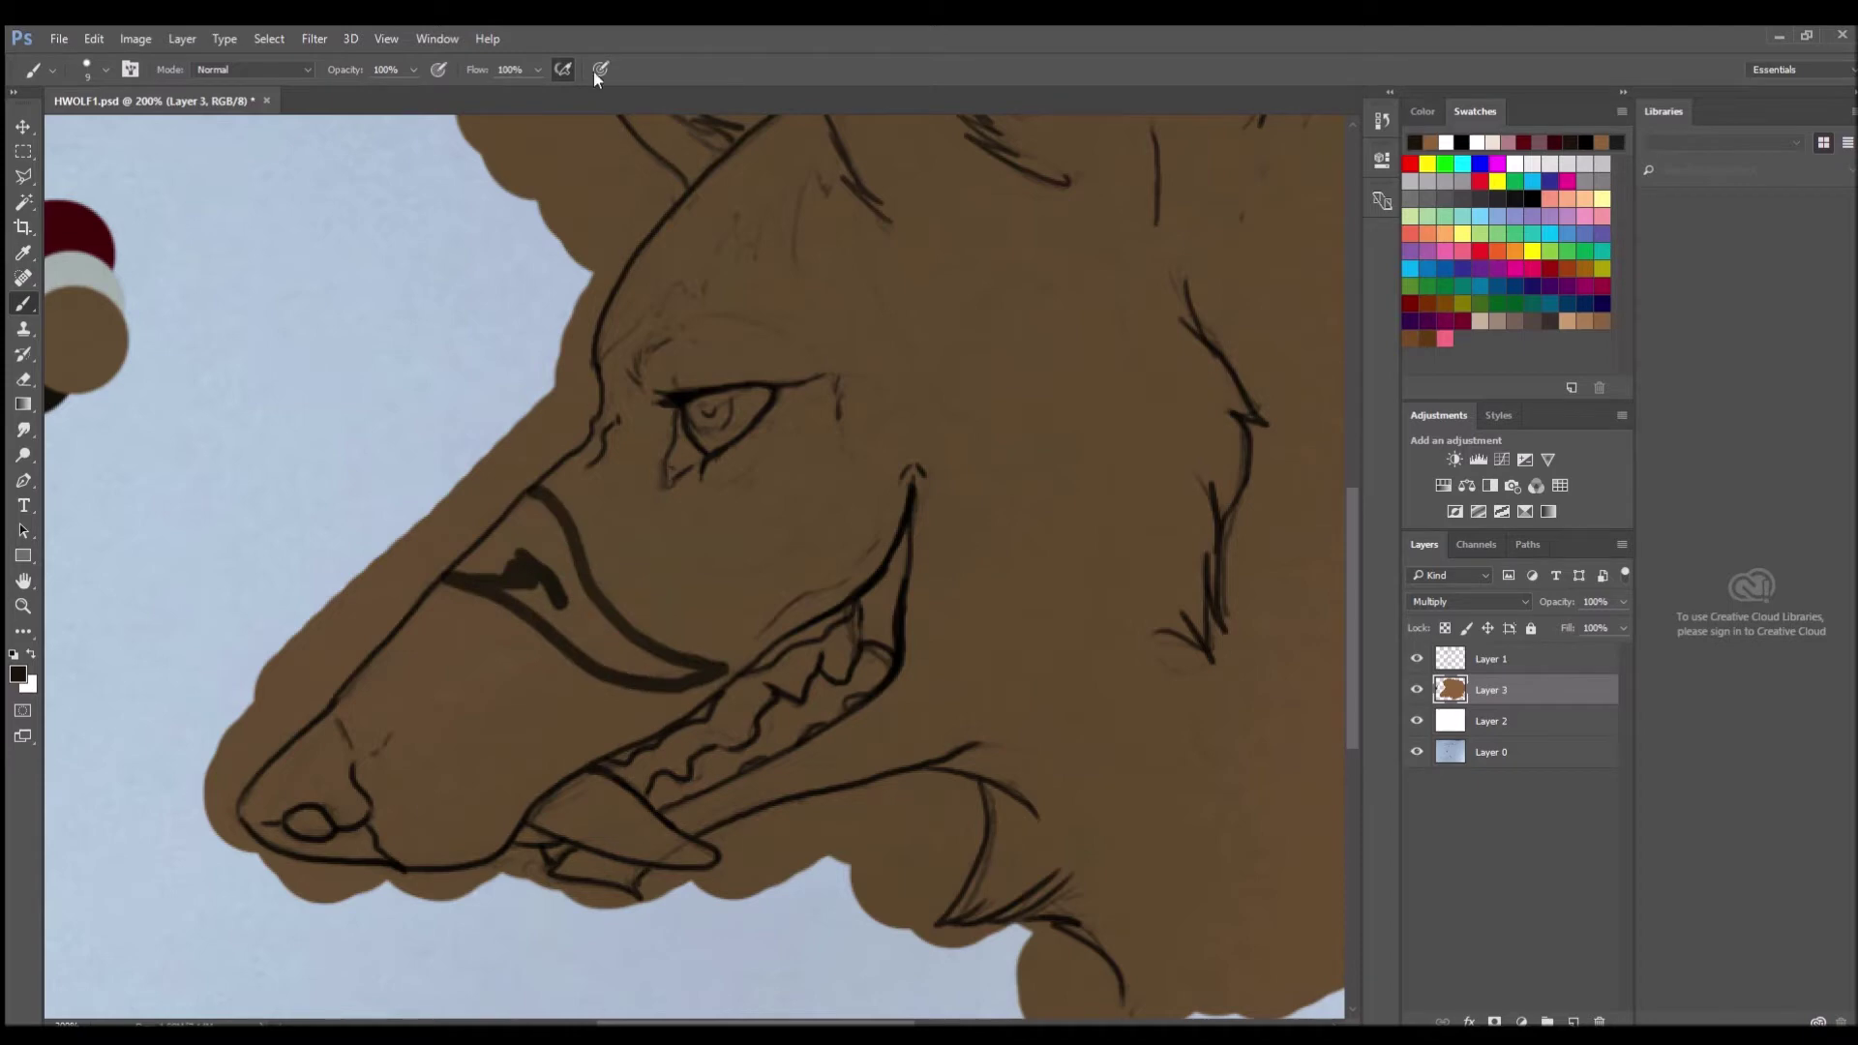
Paint the muzzle stripe, forehead band and patch, and the nose tip dark brown.
{"action": "mouse_move", "coordinate": [585, 634]}
{"action": "left_mouse_down"}
{"action": "mouse_move", "coordinate": [513, 542]}
{"action": "mouse_move", "coordinate": [494, 571]}
{"action": "mouse_move", "coordinate": [581, 561]}
{"action": "mouse_move", "coordinate": [690, 673]}
{"action": "left_mouse_up"}
{"action": "mouse_move", "coordinate": [596, 353]}
{"action": "left_mouse_down"}
{"action": "mouse_move", "coordinate": [803, 218]}
{"action": "mouse_move", "coordinate": [838, 155]}
{"action": "mouse_move", "coordinate": [715, 225]}
{"action": "mouse_move", "coordinate": [737, 276]}
{"action": "left_mouse_up"}
{"action": "left_click", "coordinate": [1417, 752]}
{"action": "mouse_move", "coordinate": [677, 203]}
{"action": "left_mouse_down"}
{"action": "mouse_move", "coordinate": [682, 290]}
{"action": "mouse_move", "coordinate": [620, 329]}
{"action": "mouse_move", "coordinate": [678, 236]}
{"action": "mouse_move", "coordinate": [792, 168]}
{"action": "mouse_move", "coordinate": [745, 155]}
{"action": "left_mouse_up"}
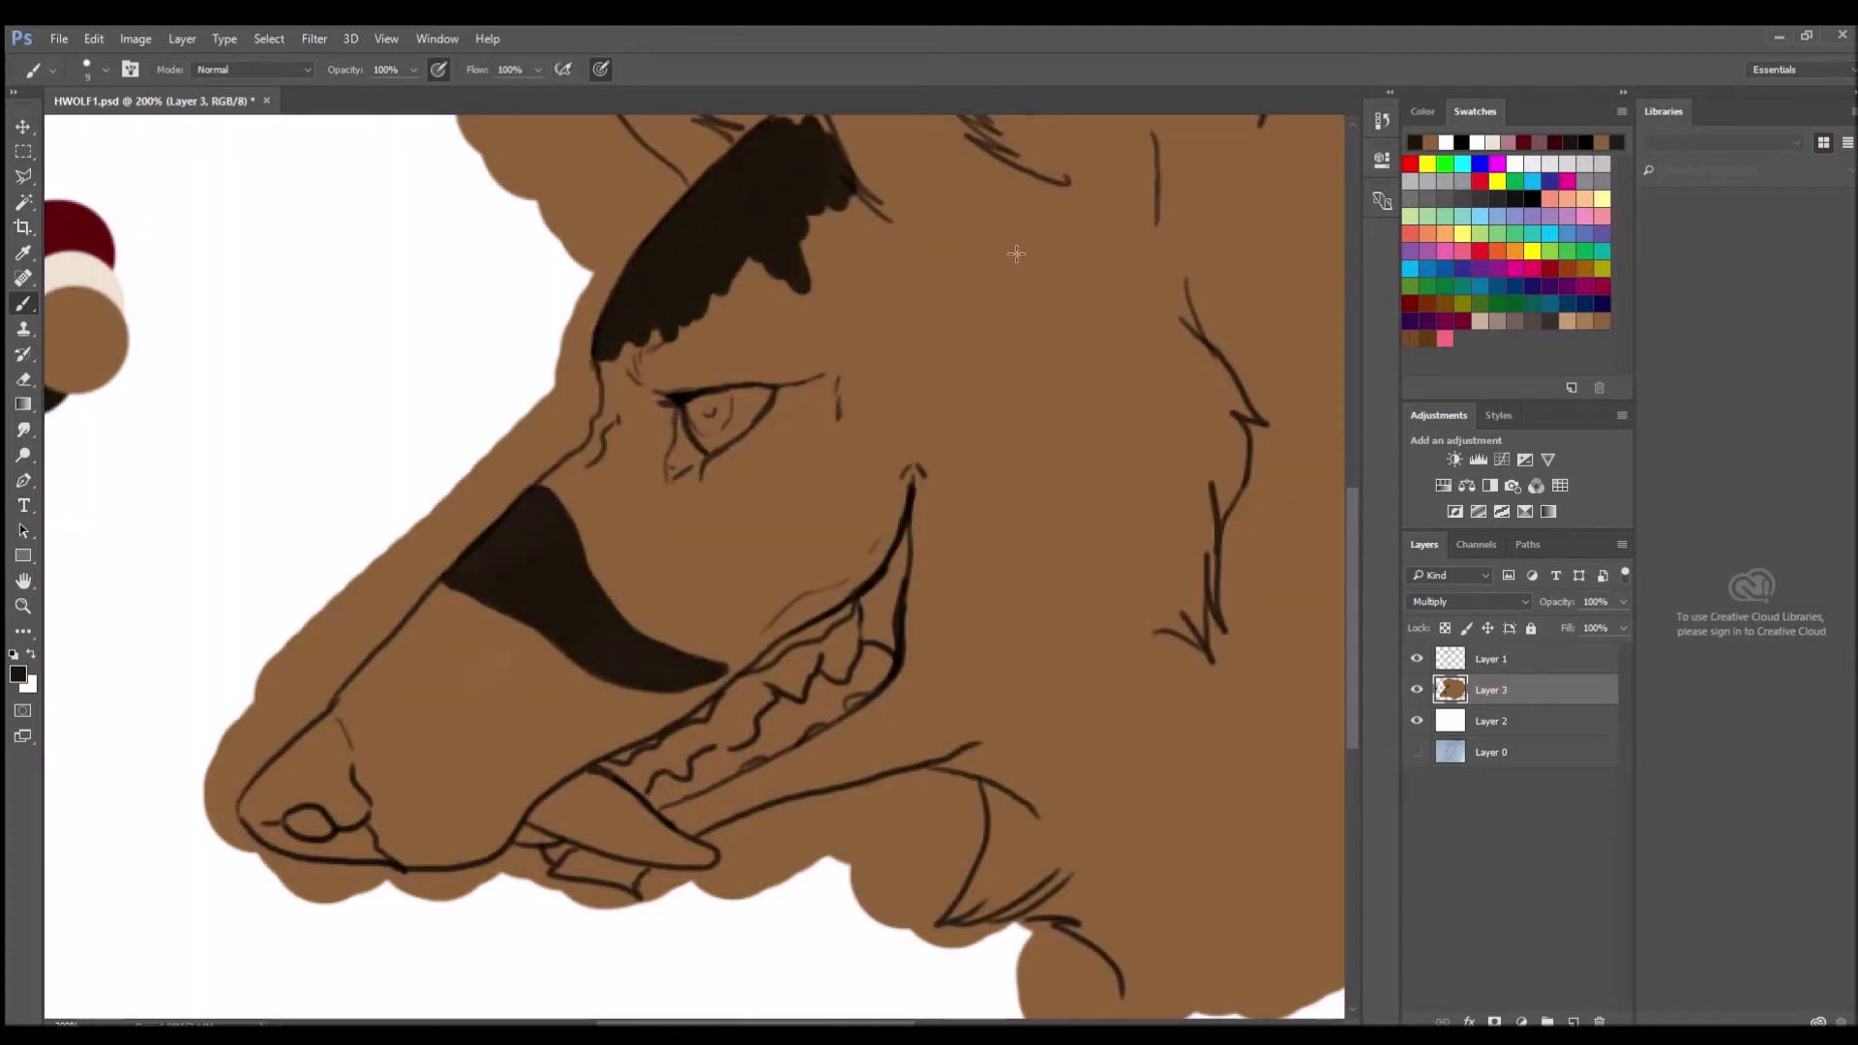
{"action": "scroll", "coordinate": [796, 157], "scroll_direction": "up", "scroll_amount": 3}
{"action": "left_click_drag", "start_coordinate": [823, 291], "coordinate": [795, 294]}
{"action": "left_click_drag", "start_coordinate": [1346, 568], "coordinate": [1345, 626]}
{"action": "mouse_move", "coordinate": [300, 764]}
{"action": "left_mouse_down"}
{"action": "mouse_move", "coordinate": [271, 823]}
{"action": "mouse_move", "coordinate": [377, 832]}
{"action": "mouse_move", "coordinate": [316, 733]}
{"action": "mouse_move", "coordinate": [329, 711]}
{"action": "mouse_move", "coordinate": [407, 833]}
{"action": "left_mouse_up"}
Paint dark brown fur at the ear base and darken the left ear tip.
{"action": "left_click", "coordinate": [87, 330], "text": "alt"}
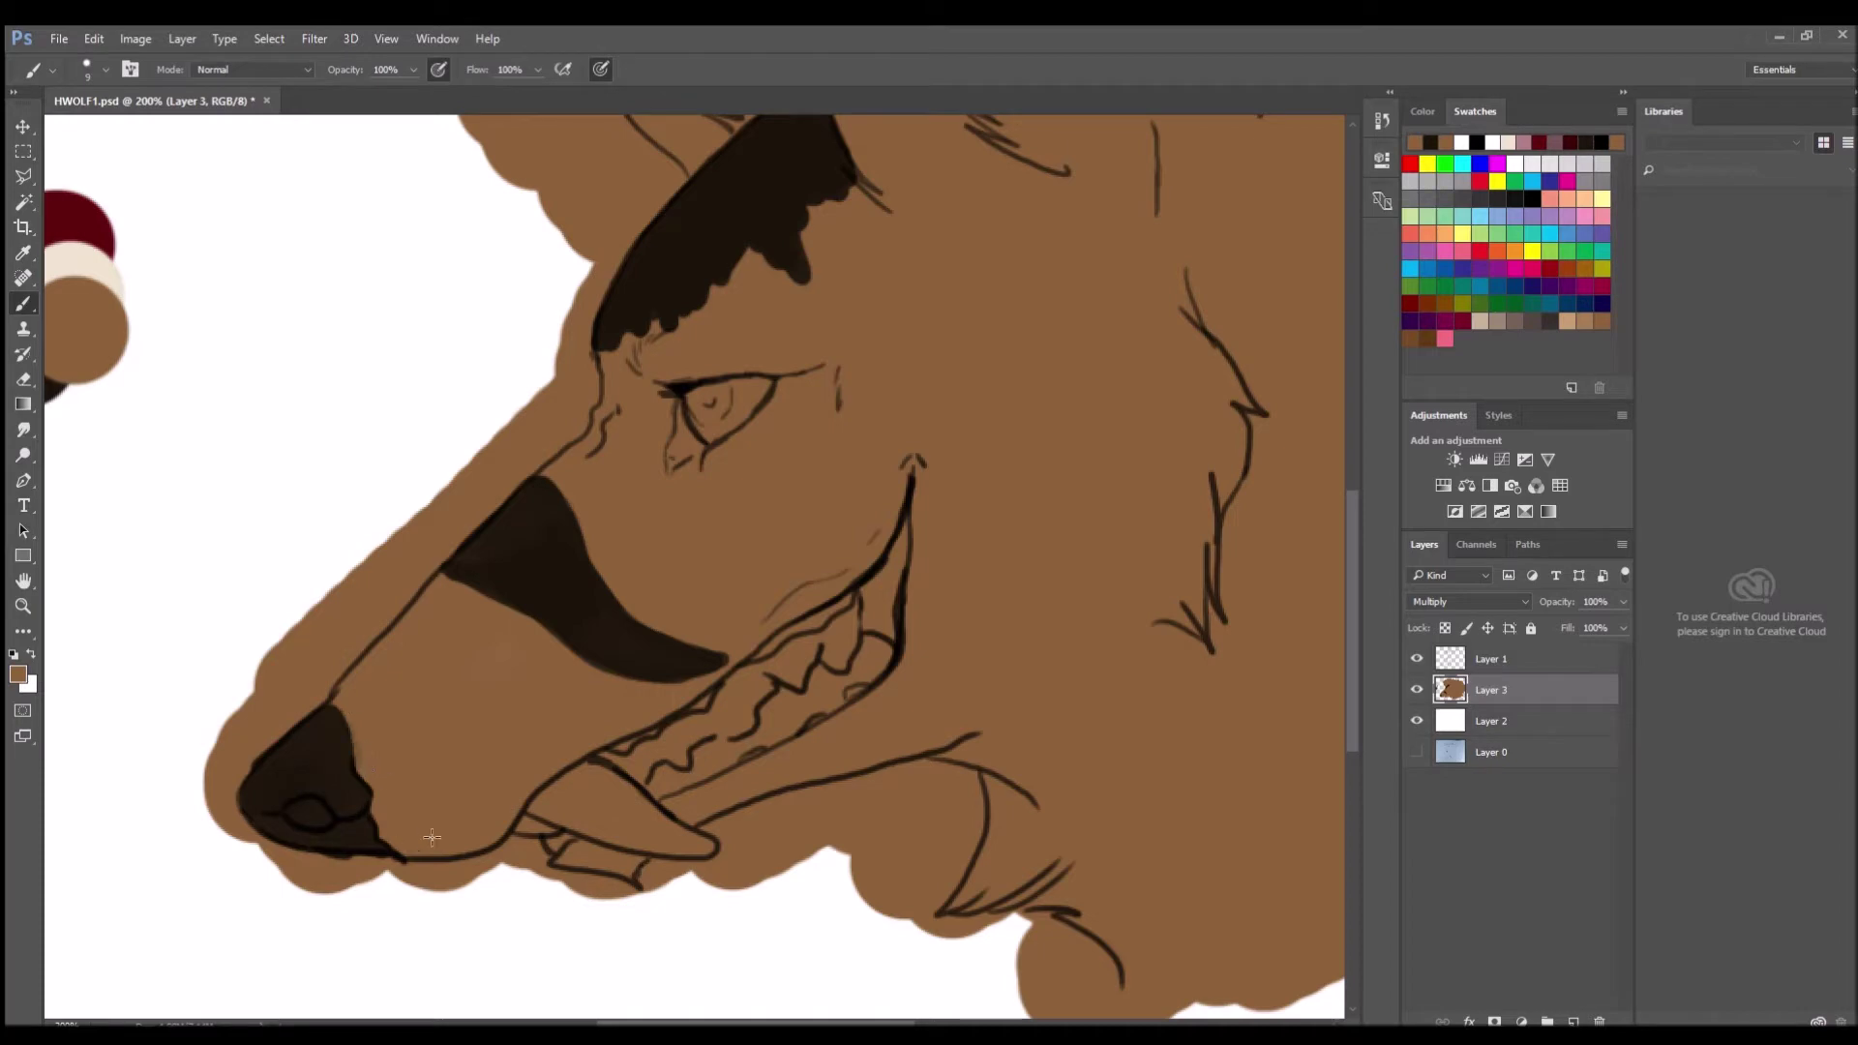
{"action": "left_click", "coordinate": [258, 780], "text": "alt"}
{"action": "scroll", "coordinate": [291, 581], "scroll_direction": "right", "scroll_amount": 5}
{"action": "scroll", "coordinate": [291, 484], "scroll_direction": "up", "scroll_amount": 5}
{"action": "mouse_move", "coordinate": [334, 566]}
{"action": "left_mouse_down"}
{"action": "mouse_move", "coordinate": [301, 540]}
{"action": "mouse_move", "coordinate": [281, 571]}
{"action": "mouse_move", "coordinate": [358, 455]}
{"action": "mouse_move", "coordinate": [327, 464]}
{"action": "mouse_move", "coordinate": [332, 432]}
{"action": "mouse_move", "coordinate": [247, 440]}
{"action": "mouse_move", "coordinate": [300, 521]}
{"action": "mouse_move", "coordinate": [193, 454]}
{"action": "mouse_move", "coordinate": [170, 406]}
{"action": "mouse_move", "coordinate": [223, 426]}
{"action": "mouse_move", "coordinate": [175, 444]}
{"action": "mouse_move", "coordinate": [92, 363]}
{"action": "mouse_move", "coordinate": [89, 397]}
{"action": "left_mouse_up"}
{"action": "mouse_move", "coordinate": [557, 537]}
{"action": "left_mouse_down"}
{"action": "mouse_move", "coordinate": [634, 605]}
{"action": "mouse_move", "coordinate": [574, 593]}
{"action": "mouse_move", "coordinate": [527, 546]}
{"action": "mouse_move", "coordinate": [510, 469]}
{"action": "mouse_move", "coordinate": [667, 629]}
{"action": "mouse_move", "coordinate": [755, 617]}
{"action": "mouse_move", "coordinate": [1016, 642]}
{"action": "mouse_move", "coordinate": [1143, 543]}
{"action": "mouse_move", "coordinate": [1171, 581]}
{"action": "left_mouse_up"}
{"action": "left_click", "coordinate": [1417, 752]}
{"action": "left_click", "coordinate": [1417, 752]}
Fill the ear's inner band and the mane with dark brown, including spiky tufts.
{"action": "mouse_move", "coordinate": [542, 450]}
{"action": "left_mouse_down"}
{"action": "mouse_move", "coordinate": [465, 329]}
{"action": "mouse_move", "coordinate": [484, 377]}
{"action": "mouse_move", "coordinate": [362, 250]}
{"action": "mouse_move", "coordinate": [551, 367]}
{"action": "left_mouse_up"}
{"action": "mouse_move", "coordinate": [290, 199]}
{"action": "left_mouse_down"}
{"action": "mouse_move", "coordinate": [320, 232]}
{"action": "mouse_move", "coordinate": [300, 247]}
{"action": "left_mouse_up"}
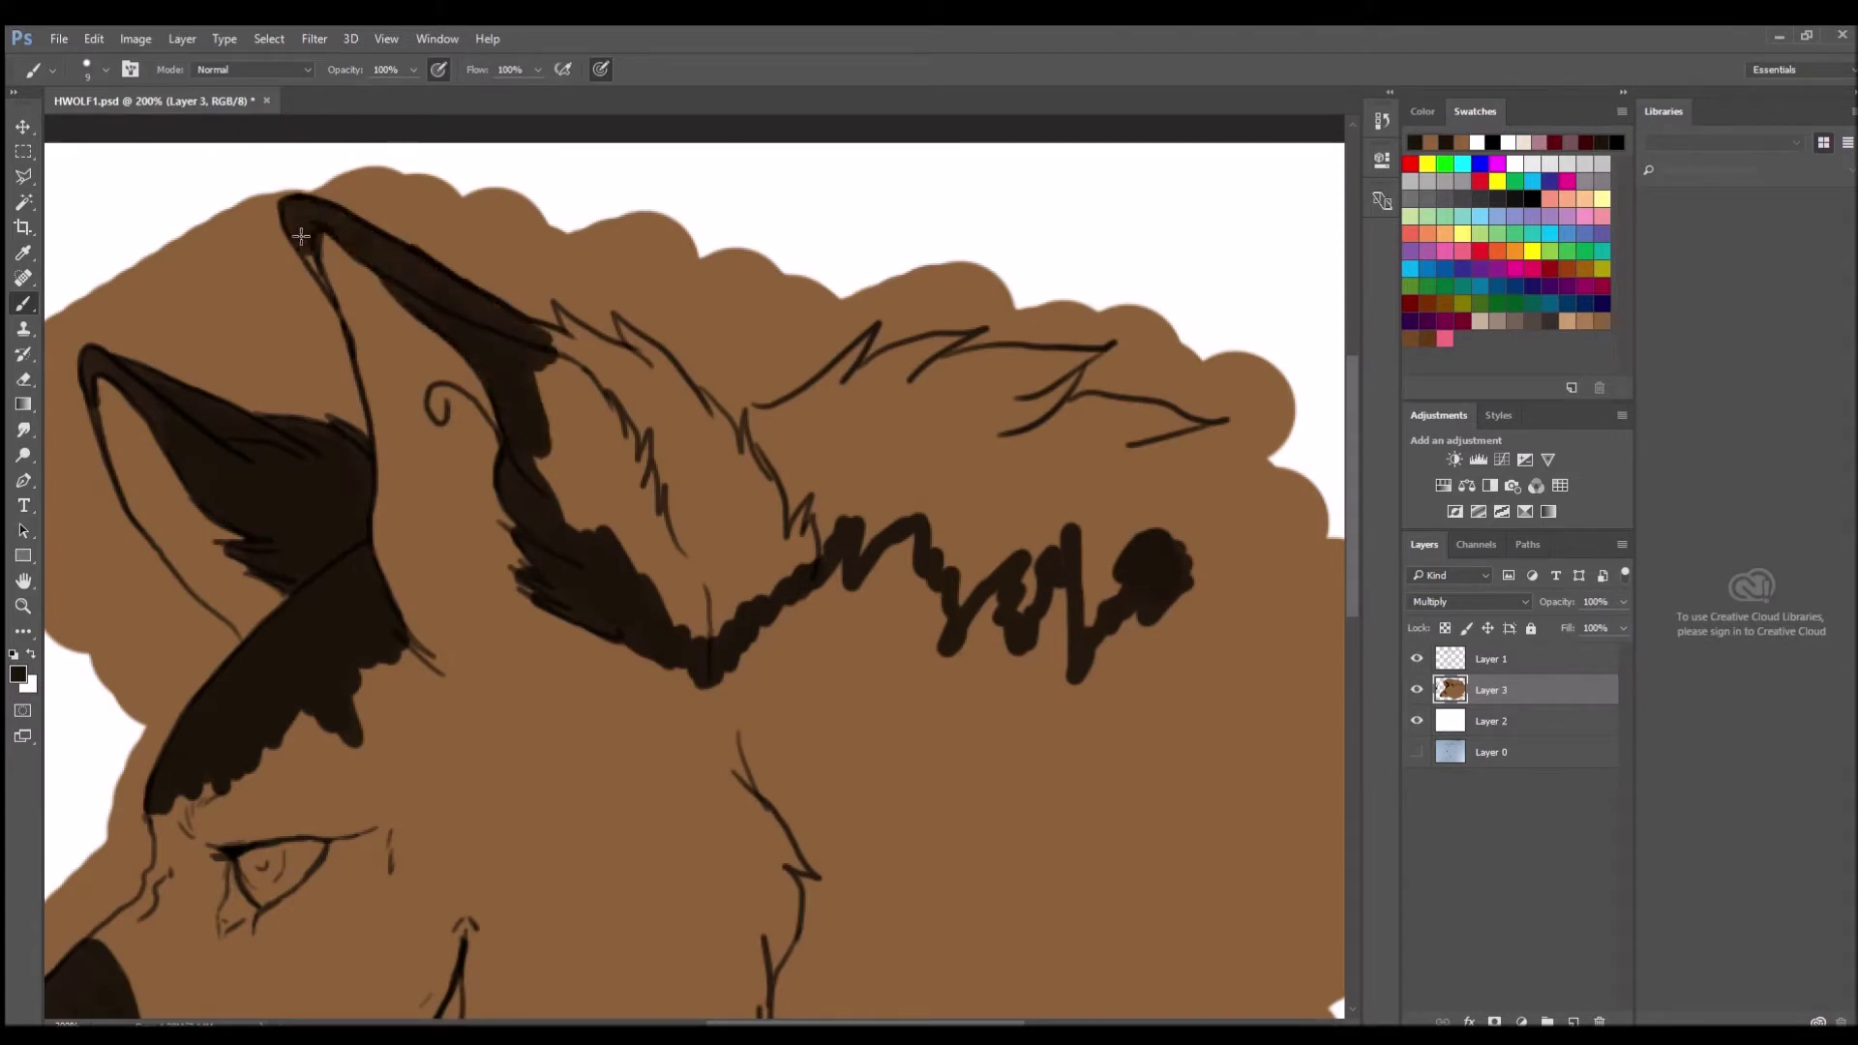
{"action": "mouse_move", "coordinate": [629, 407]}
{"action": "left_mouse_down"}
{"action": "mouse_move", "coordinate": [539, 333]}
{"action": "mouse_move", "coordinate": [580, 484]}
{"action": "mouse_move", "coordinate": [664, 610]}
{"action": "mouse_move", "coordinate": [614, 444]}
{"action": "left_mouse_up"}
{"action": "mouse_move", "coordinate": [721, 619]}
{"action": "left_mouse_down"}
{"action": "mouse_move", "coordinate": [715, 522]}
{"action": "mouse_move", "coordinate": [775, 503]}
{"action": "mouse_move", "coordinate": [716, 416]}
{"action": "mouse_move", "coordinate": [619, 349]}
{"action": "mouse_move", "coordinate": [675, 375]}
{"action": "mouse_move", "coordinate": [620, 319]}
{"action": "mouse_move", "coordinate": [580, 329]}
{"action": "left_mouse_up"}
{"action": "mouse_move", "coordinate": [755, 406]}
{"action": "left_mouse_down"}
{"action": "mouse_move", "coordinate": [817, 450]}
{"action": "mouse_move", "coordinate": [876, 334]}
{"action": "mouse_move", "coordinate": [963, 334]}
{"action": "left_mouse_up"}
{"action": "mouse_move", "coordinate": [939, 363]}
{"action": "left_mouse_down"}
{"action": "mouse_move", "coordinate": [805, 463]}
{"action": "mouse_move", "coordinate": [871, 542]}
{"action": "mouse_move", "coordinate": [851, 427]}
{"action": "left_mouse_up"}
{"action": "left_click_drag", "start_coordinate": [1036, 368], "coordinate": [829, 397]}
{"action": "mouse_move", "coordinate": [997, 406]}
{"action": "left_mouse_down"}
{"action": "mouse_move", "coordinate": [1085, 360]}
{"action": "mouse_move", "coordinate": [968, 542]}
{"action": "mouse_move", "coordinate": [1045, 580]}
{"action": "mouse_move", "coordinate": [1129, 490]}
{"action": "mouse_move", "coordinate": [1024, 457]}
{"action": "mouse_move", "coordinate": [1078, 531]}
{"action": "mouse_move", "coordinate": [1123, 416]}
{"action": "left_mouse_up"}
{"action": "scroll", "coordinate": [677, 566], "scroll_direction": "down", "scroll_amount": 3}
Fill the wolf's eye with dark red sampled from the palette circles.
{"action": "scroll", "coordinate": [677, 566], "scroll_direction": "left", "scroll_amount": 10}
{"action": "key", "text": "i"}
{"action": "left_click", "coordinate": [545, 440]}
{"action": "scroll", "coordinate": [678, 566], "scroll_direction": "right", "scroll_amount": 10}
{"action": "key", "text": "b"}
{"action": "mouse_move", "coordinate": [489, 600]}
{"action": "left_mouse_down"}
{"action": "mouse_move", "coordinate": [527, 629]}
{"action": "mouse_move", "coordinate": [513, 644]}
{"action": "mouse_move", "coordinate": [520, 598]}
{"action": "left_mouse_up"}
Paint the gums dark purple, then pink.
{"action": "scroll", "coordinate": [678, 566], "scroll_direction": "left", "scroll_amount": 10}
{"action": "key", "text": "i"}
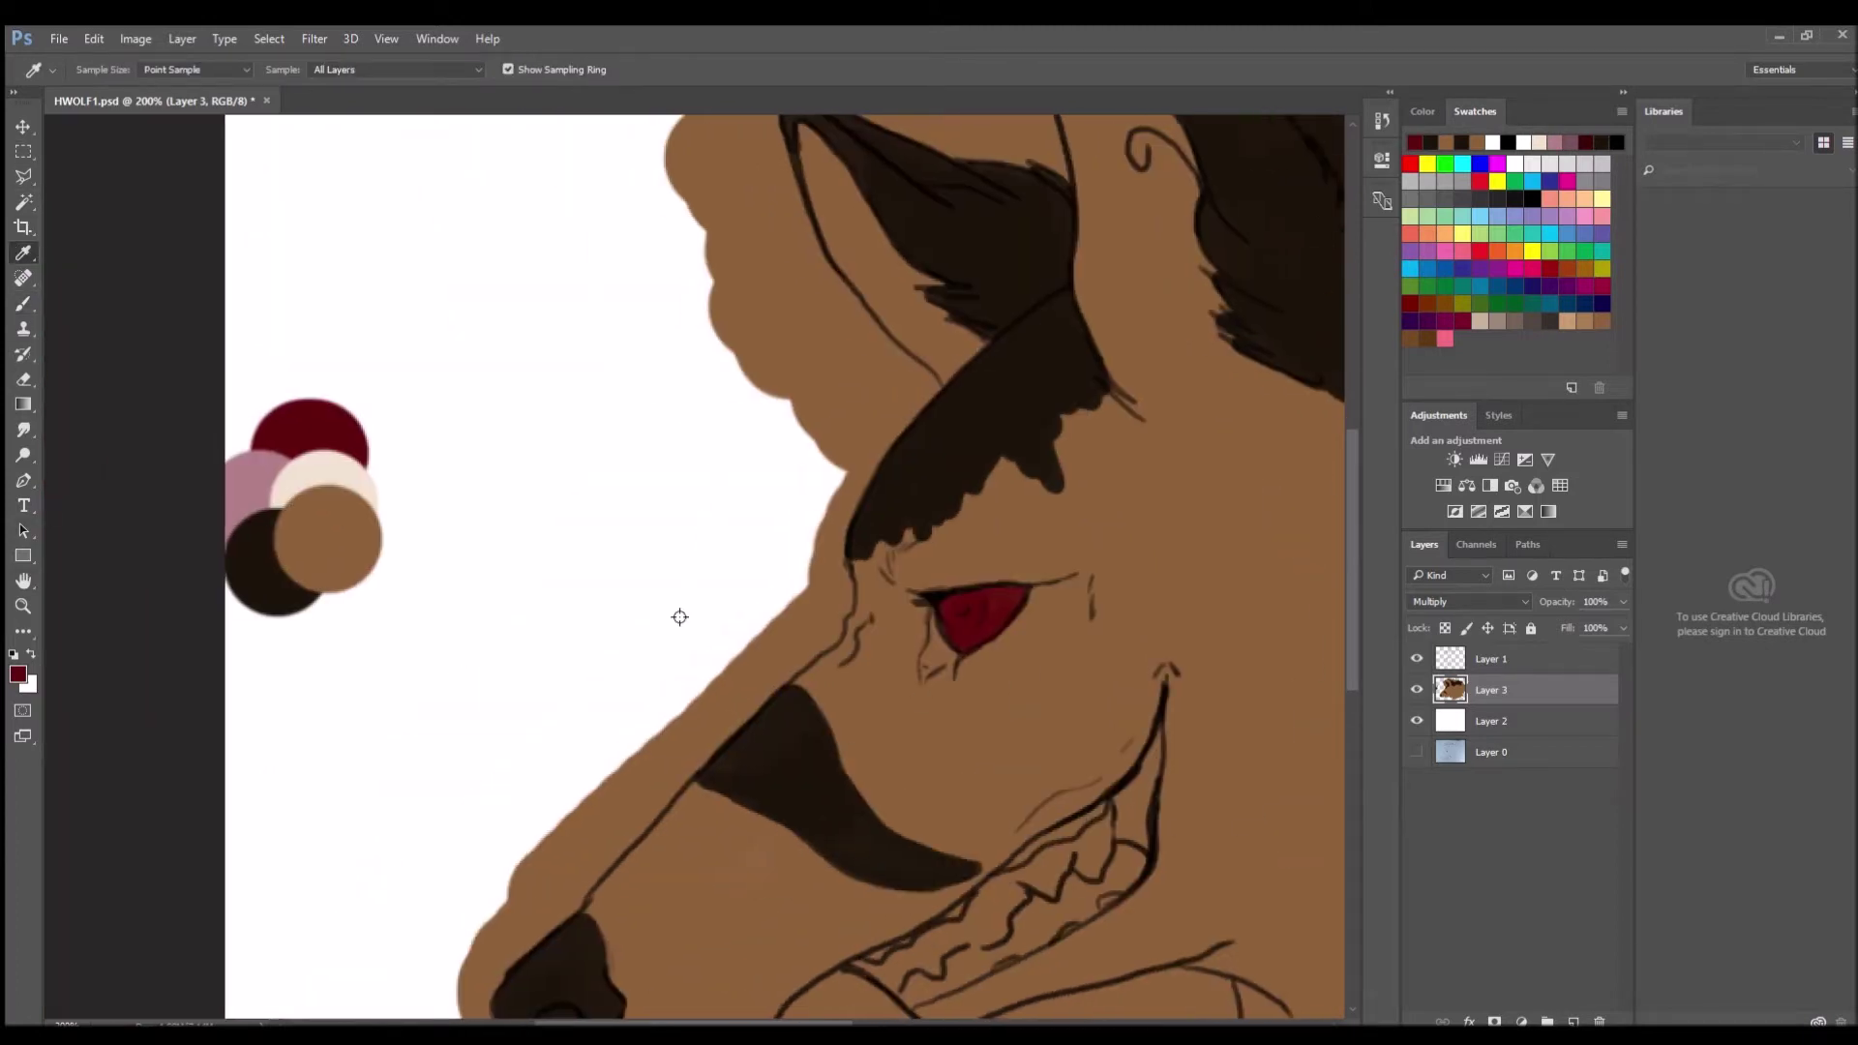
{"action": "left_click", "coordinate": [254, 482]}
{"action": "left_click", "coordinate": [1058, 313]}
{"action": "key", "text": "b"}
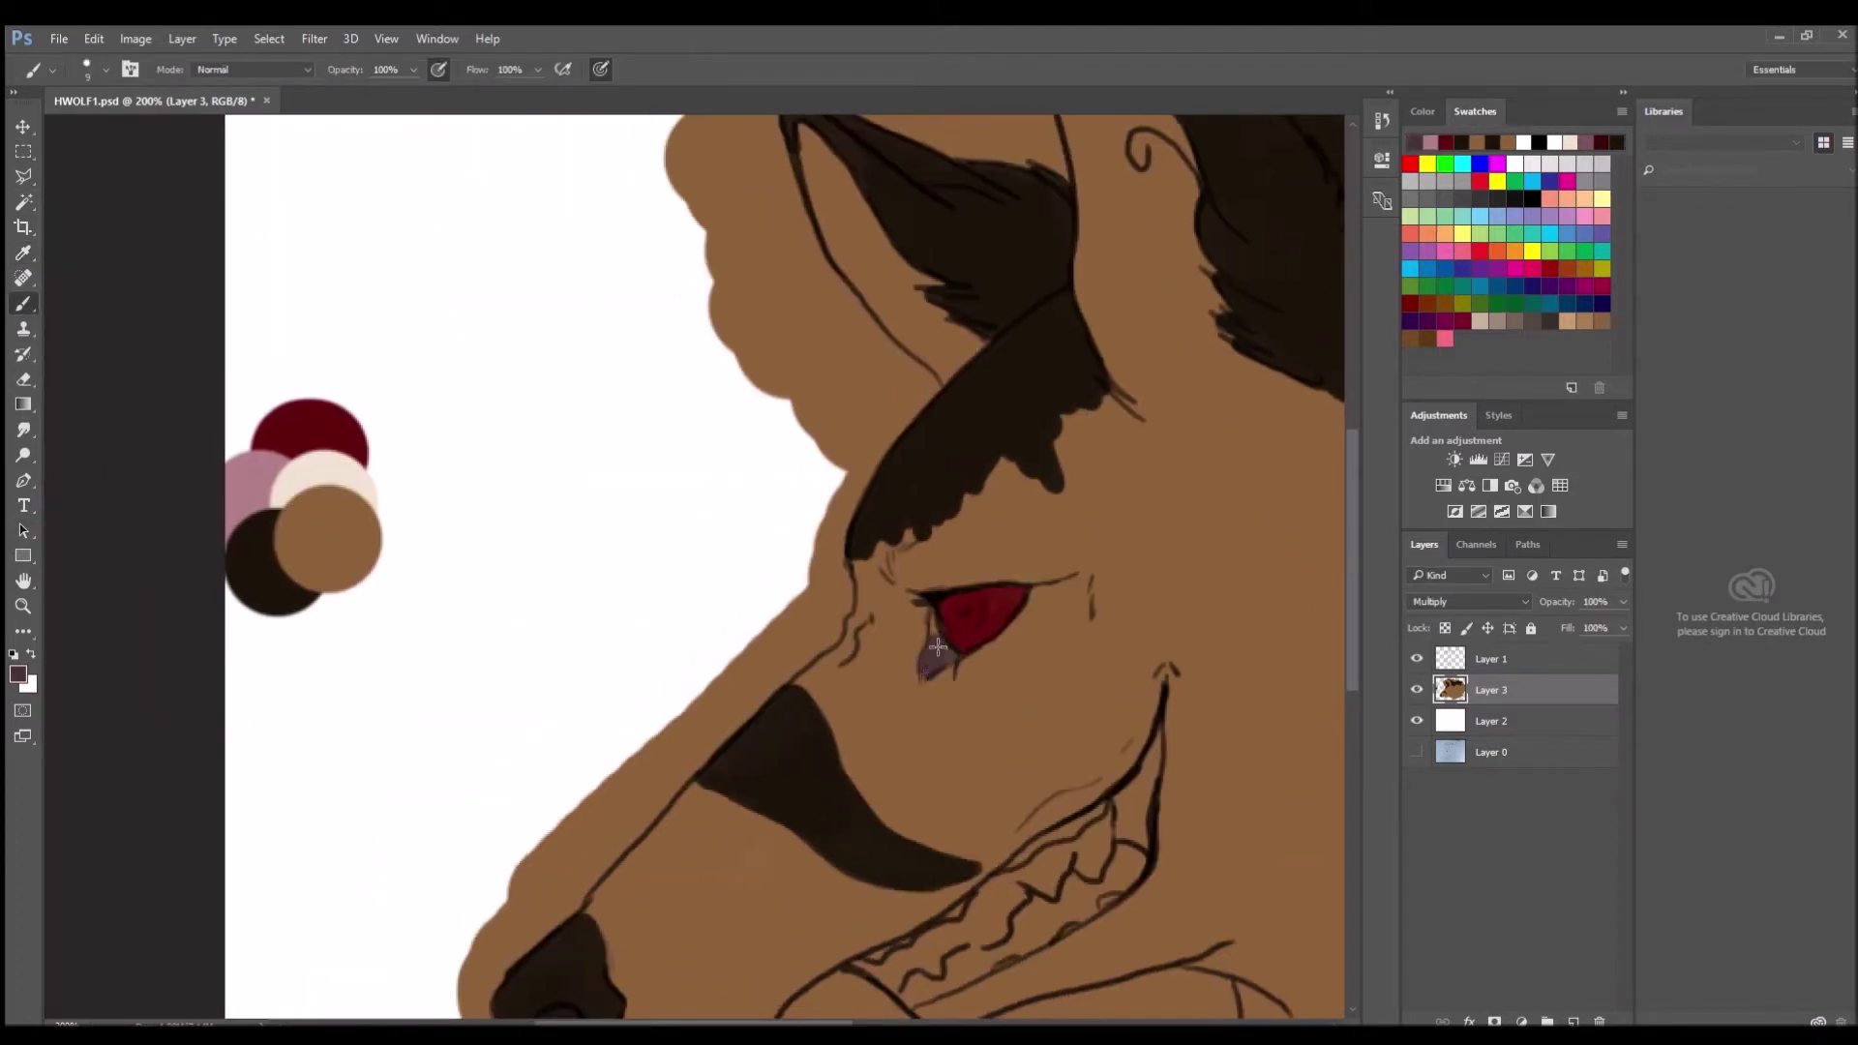
{"action": "scroll", "coordinate": [1341, 620], "scroll_direction": "down", "scroll_amount": 4}
{"action": "scroll", "coordinate": [1341, 620], "scroll_direction": "right", "scroll_amount": 2}
{"action": "mouse_move", "coordinate": [1007, 654]}
{"action": "left_mouse_down"}
{"action": "mouse_move", "coordinate": [1026, 580]}
{"action": "mouse_move", "coordinate": [1027, 637]}
{"action": "left_mouse_up"}
{"action": "left_click", "coordinate": [131, 290], "text": "alt"}
{"action": "mouse_move", "coordinate": [842, 740]}
{"action": "left_mouse_down"}
{"action": "mouse_move", "coordinate": [949, 653]}
{"action": "mouse_move", "coordinate": [1016, 702]}
{"action": "mouse_move", "coordinate": [876, 774]}
{"action": "mouse_move", "coordinate": [760, 772]}
{"action": "mouse_move", "coordinate": [910, 721]}
{"action": "mouse_move", "coordinate": [876, 706]}
{"action": "mouse_move", "coordinate": [987, 650]}
{"action": "mouse_move", "coordinate": [1006, 683]}
{"action": "mouse_move", "coordinate": [934, 721]}
{"action": "mouse_move", "coordinate": [977, 720]}
{"action": "mouse_move", "coordinate": [1026, 663]}
{"action": "mouse_move", "coordinate": [755, 788]}
{"action": "mouse_move", "coordinate": [886, 763]}
{"action": "mouse_move", "coordinate": [683, 832]}
{"action": "mouse_move", "coordinate": [716, 857]}
{"action": "mouse_move", "coordinate": [746, 830]}
{"action": "mouse_move", "coordinate": [833, 862]}
{"action": "left_mouse_up"}
Paint the upper teeth and the lower front fang cream.
{"action": "left_click", "coordinate": [215, 283], "text": "alt"}
{"action": "left_click_drag", "start_coordinate": [858, 744], "coordinate": [818, 793]}
{"action": "left_click_drag", "start_coordinate": [934, 677], "coordinate": [978, 706]}
{"action": "left_click_drag", "start_coordinate": [987, 639], "coordinate": [1026, 682]}
{"action": "mouse_move", "coordinate": [721, 798]}
{"action": "left_mouse_down"}
{"action": "mouse_move", "coordinate": [716, 847]}
{"action": "mouse_move", "coordinate": [803, 856]}
{"action": "left_mouse_up"}
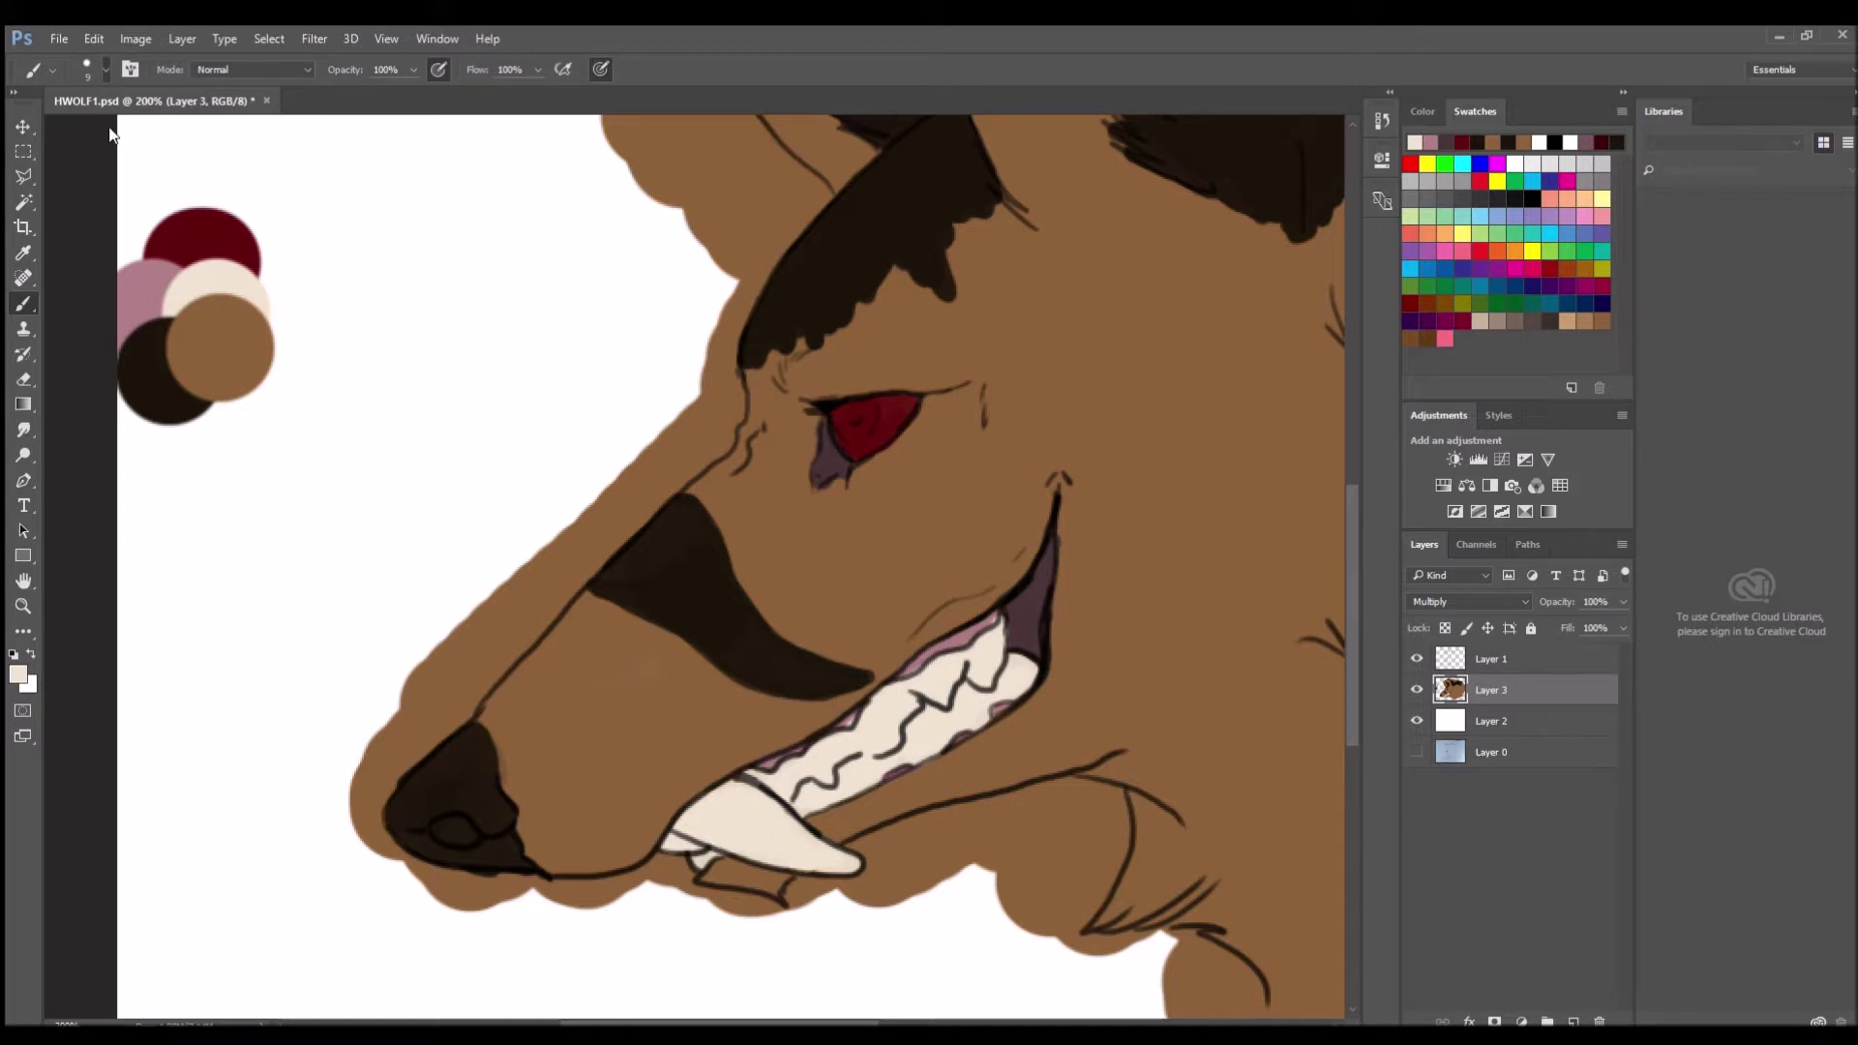
{"action": "key", "text": "i"}
{"action": "left_click", "coordinate": [892, 643]}
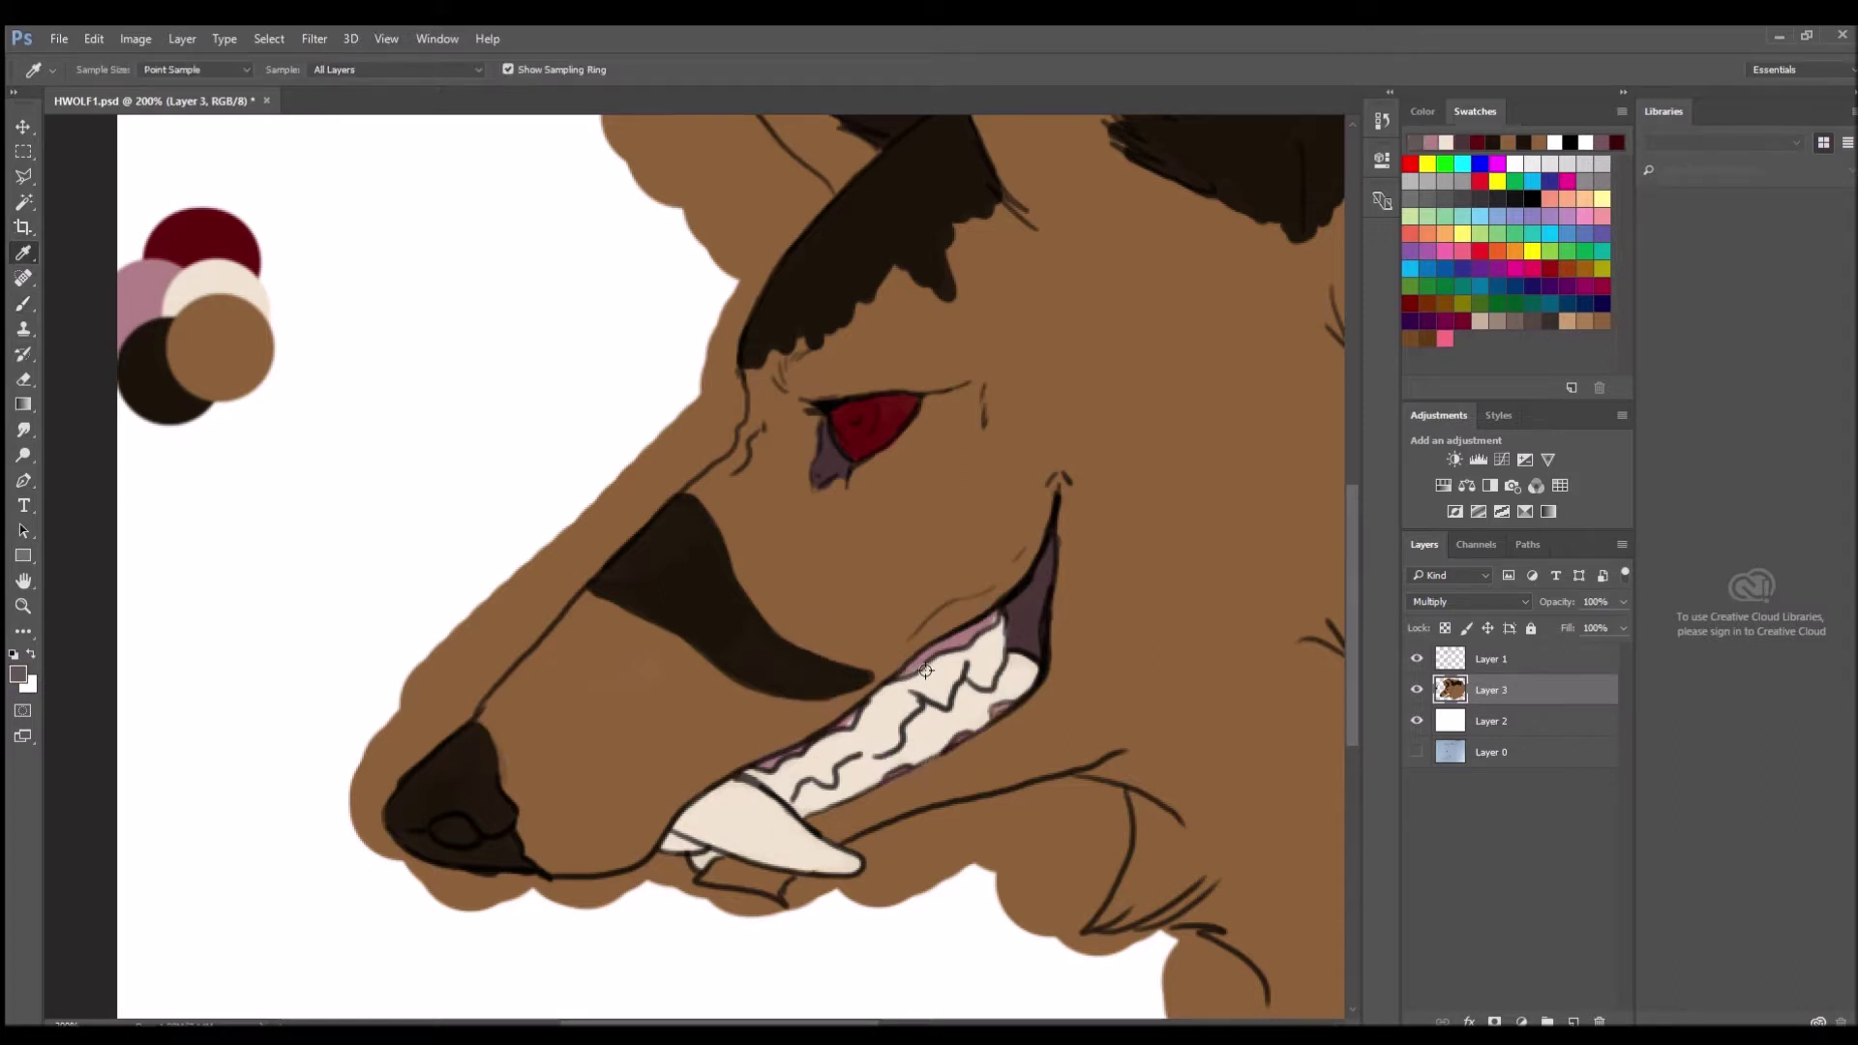
{"action": "key", "text": "b"}
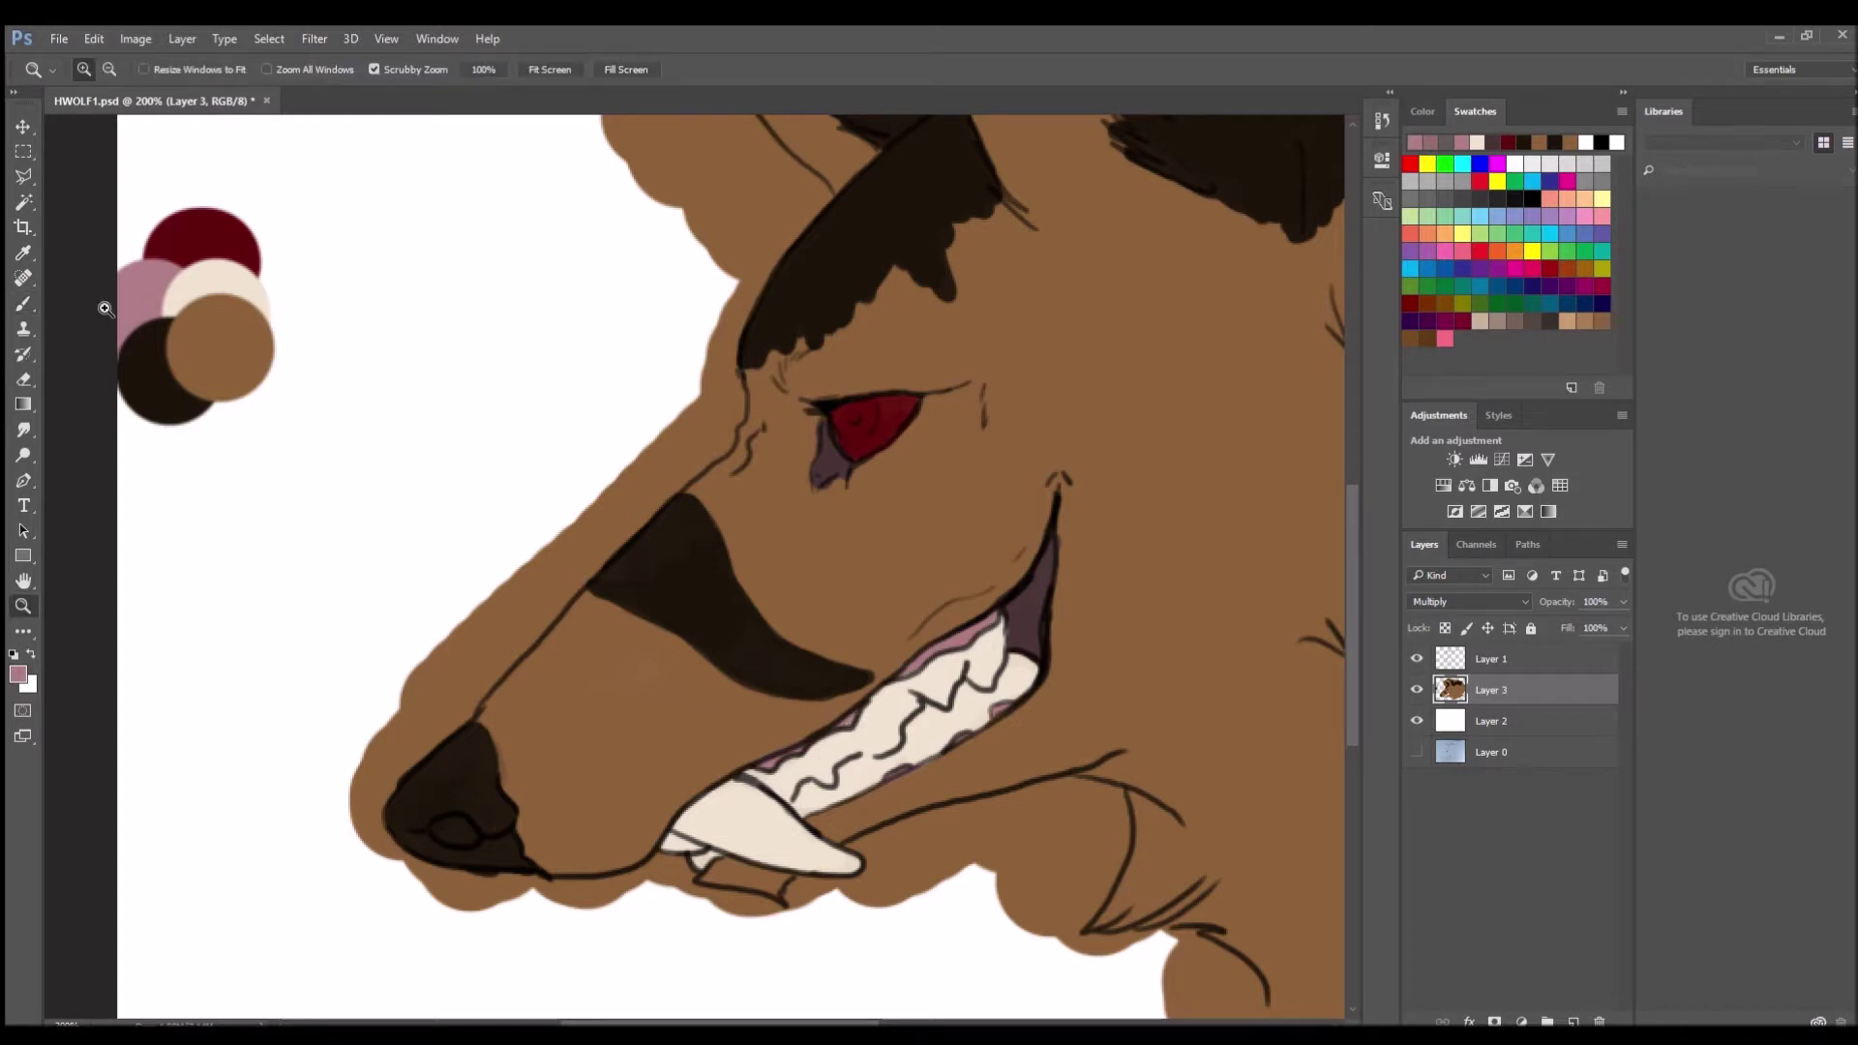
Add a new Layer 4 with Fill lowered to 20%, erasing a test stroke on the muzzle.
{"action": "left_click", "coordinate": [21, 604]}
{"action": "left_click", "coordinate": [942, 375], "text": "alt"}
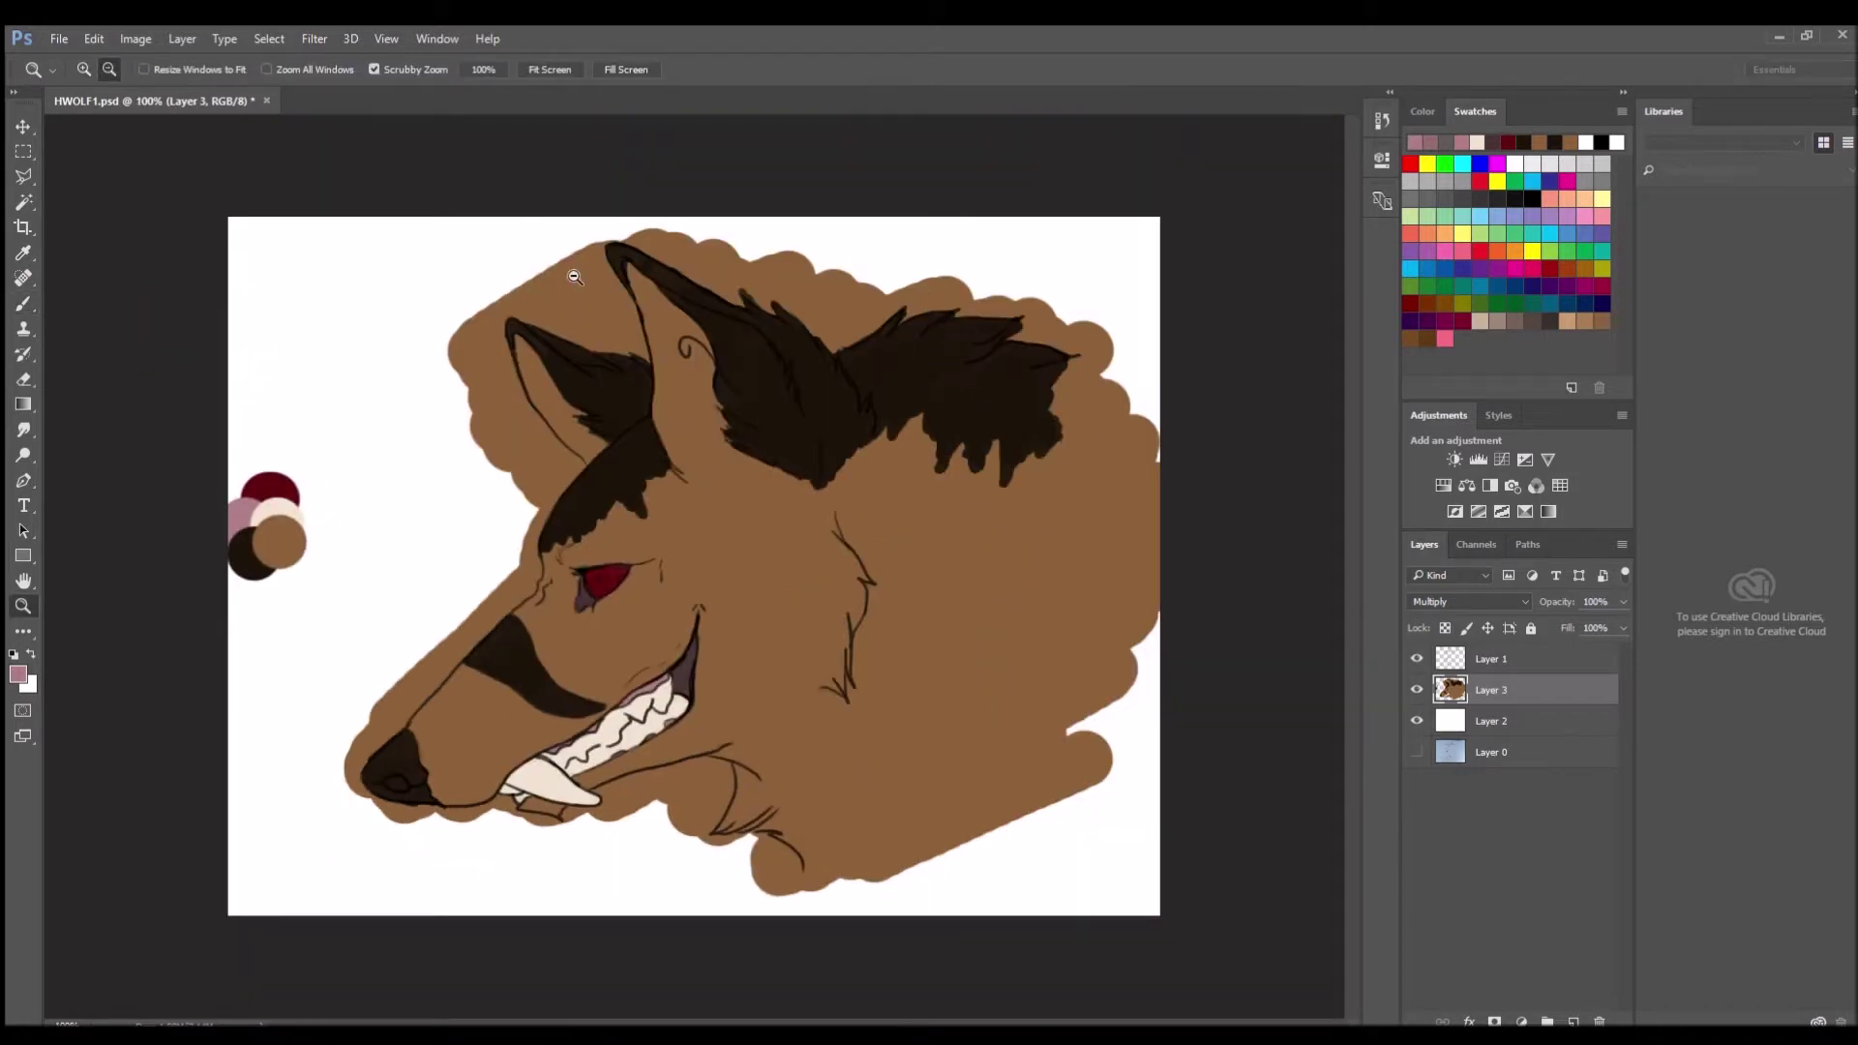
{"action": "key", "text": "ctrl+shift+alt+n"}
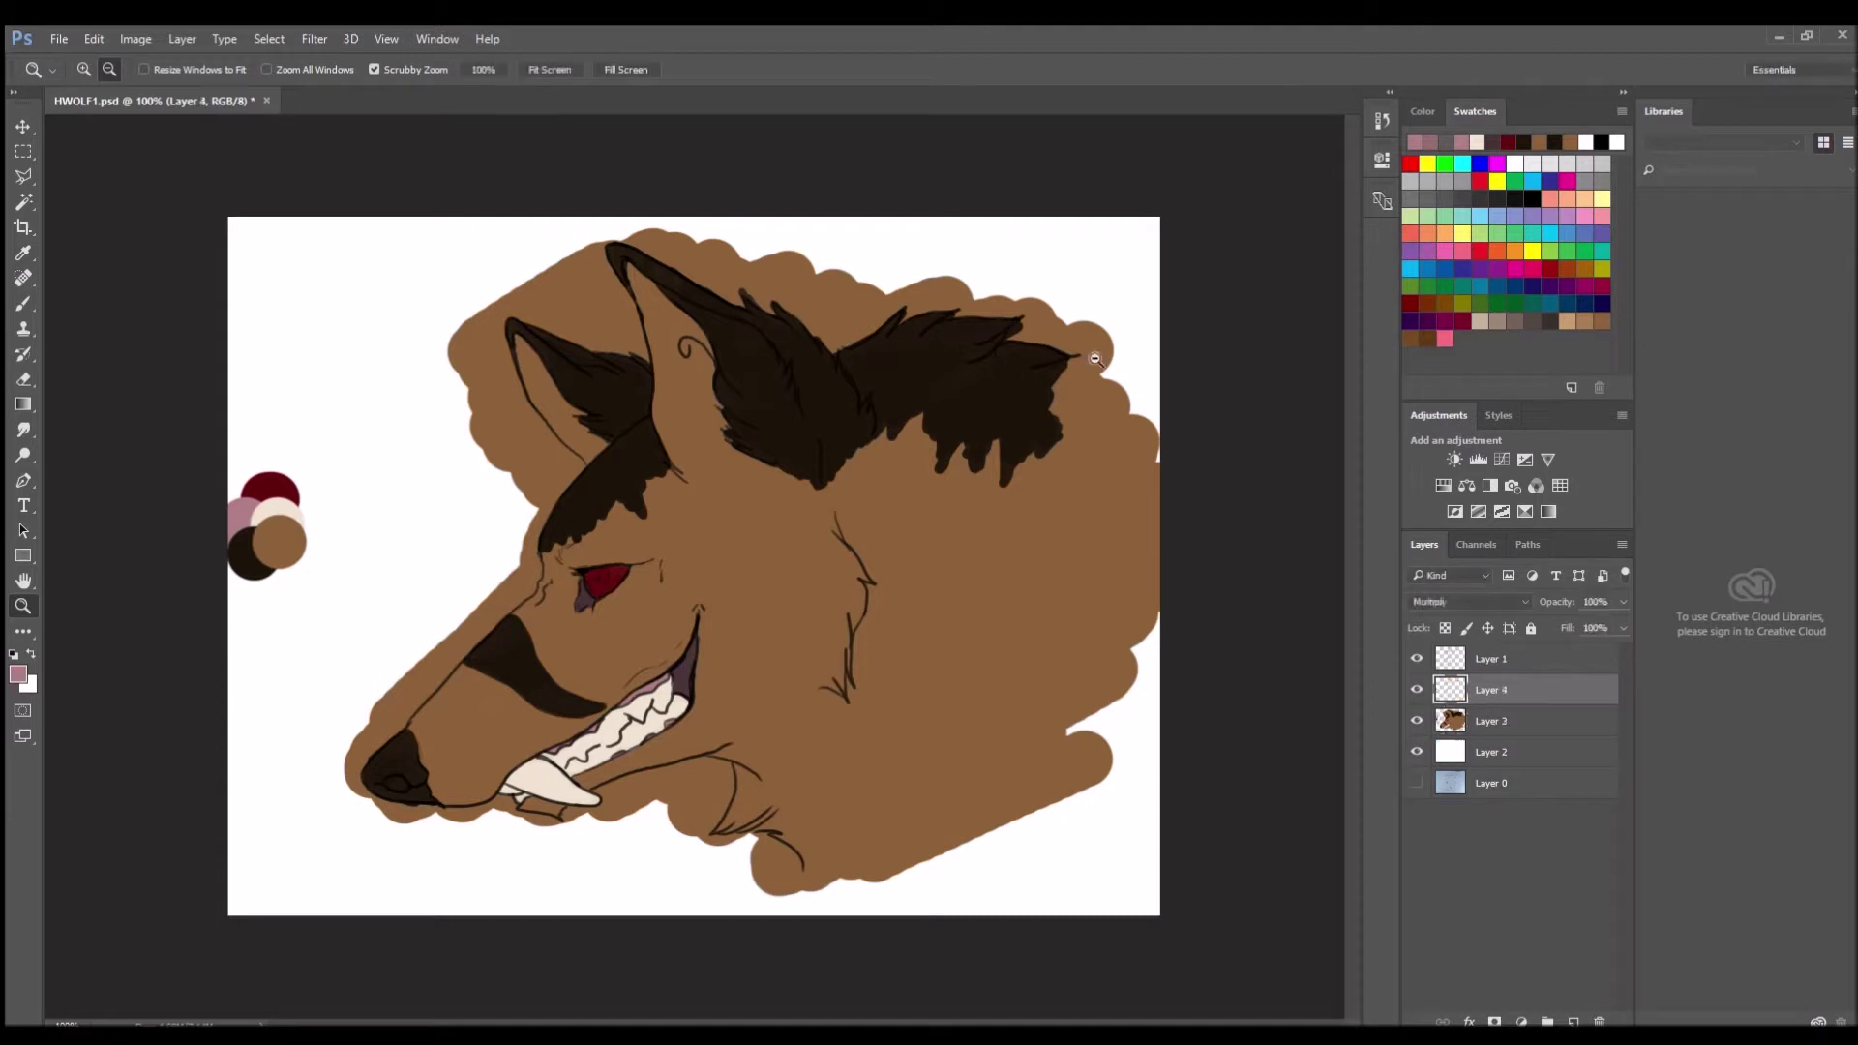
{"action": "key", "text": "b"}
{"action": "key", "text": "d"}
{"action": "left_click_drag", "start_coordinate": [453, 612], "coordinate": [866, 600]}
{"action": "left_click_drag", "start_coordinate": [1568, 627], "coordinate": [1535, 646]}
{"action": "key", "text": "e"}
{"action": "left_click_drag", "start_coordinate": [455, 609], "coordinate": [1045, 638]}
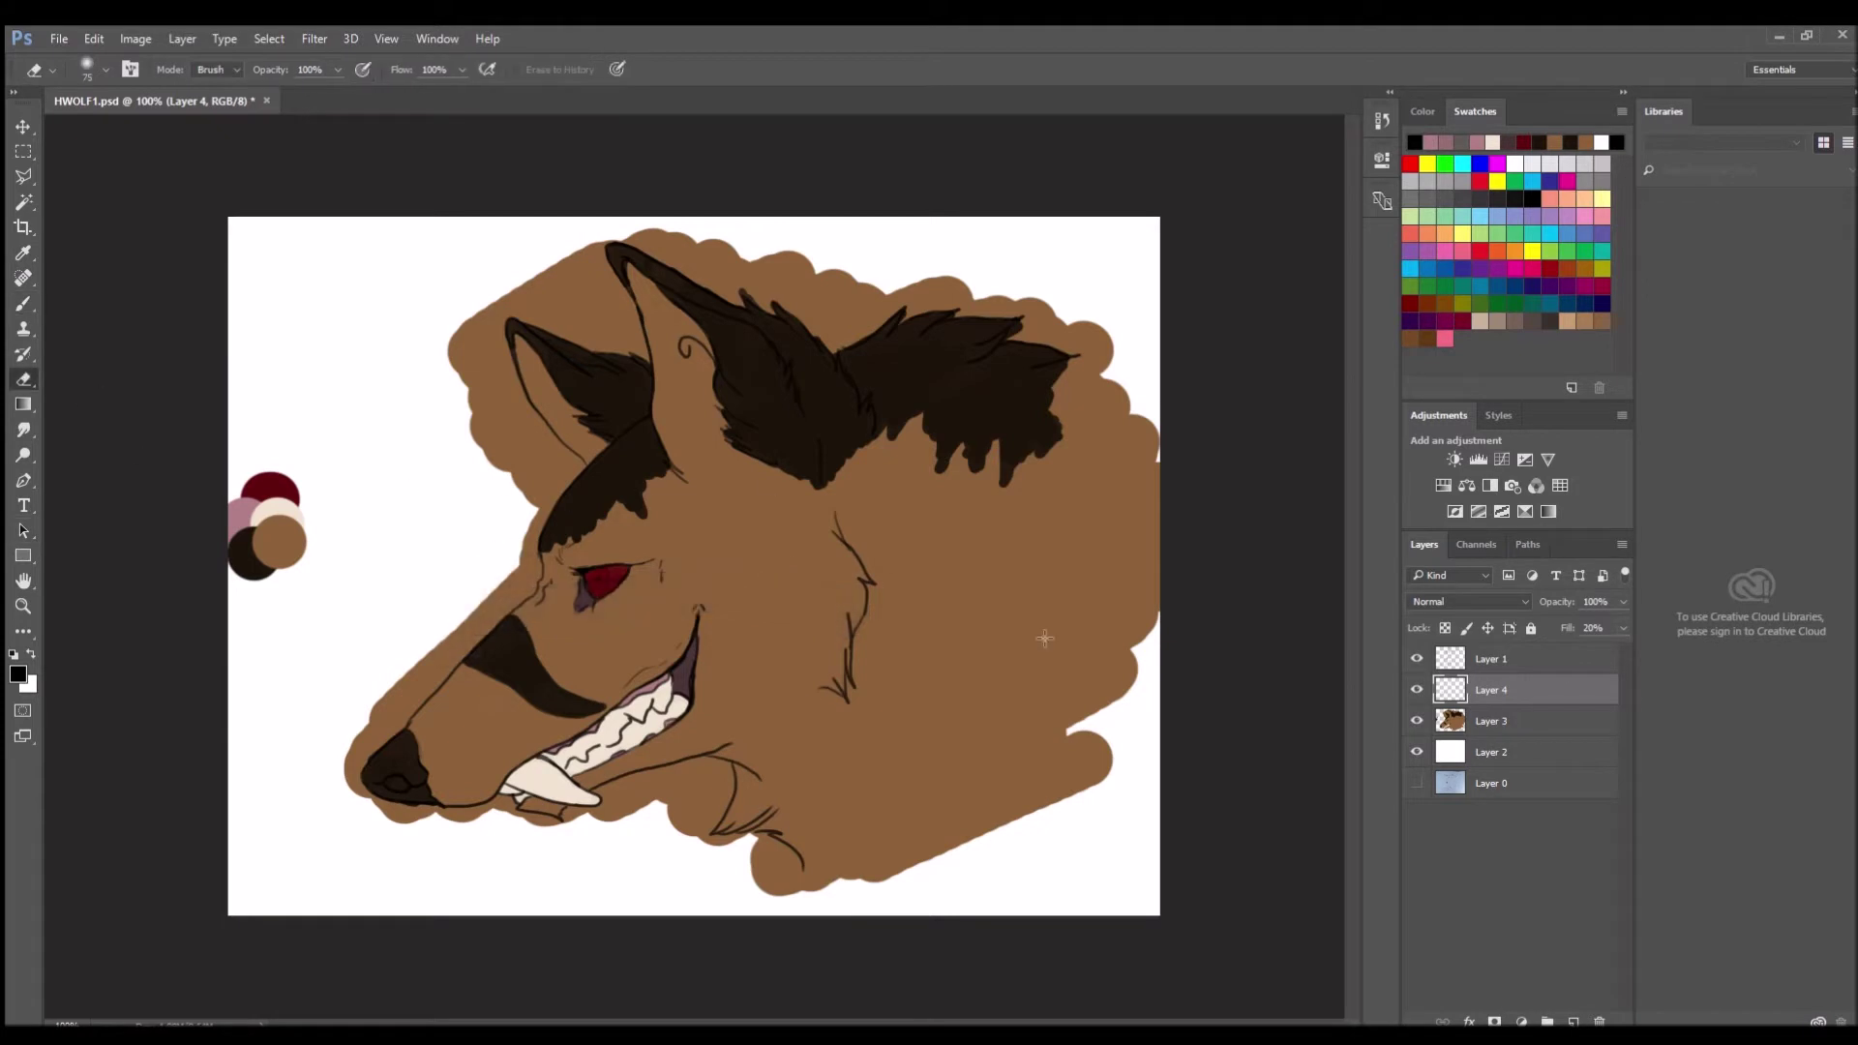
Return to Layer 3 and fill the inner ear with purplish paint.
{"action": "key", "text": "alt+bracketleft"}
{"action": "key", "text": "i"}
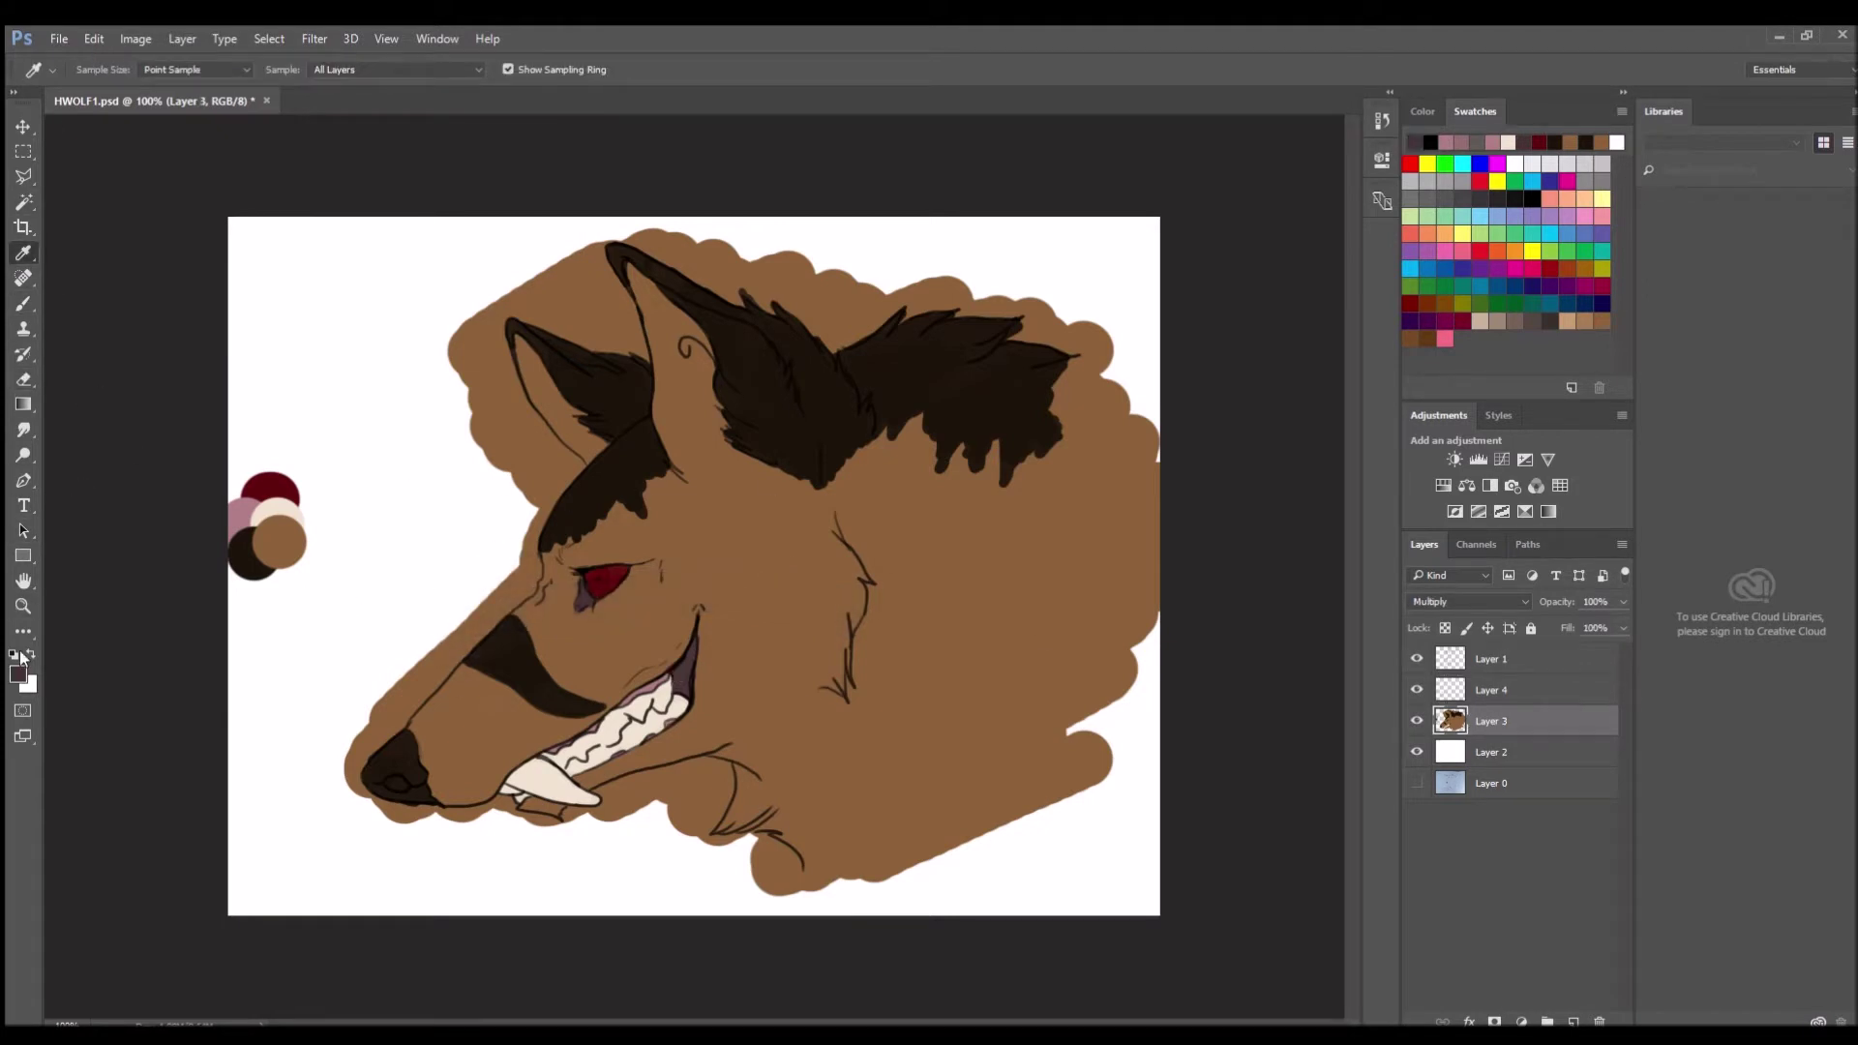
{"action": "key", "text": "b"}
{"action": "scroll", "coordinate": [813, 406], "scroll_direction": "up", "scroll_amount": 1}
{"action": "left_click_drag", "start_coordinate": [528, 290], "coordinate": [583, 503]}
{"action": "mouse_move", "coordinate": [532, 445]}
{"action": "left_mouse_down"}
{"action": "mouse_move", "coordinate": [493, 222]}
{"action": "mouse_move", "coordinate": [590, 339]}
{"action": "left_mouse_up"}
{"action": "mouse_move", "coordinate": [474, 261]}
{"action": "left_mouse_down"}
{"action": "mouse_move", "coordinate": [440, 132]}
{"action": "mouse_move", "coordinate": [489, 223]}
{"action": "mouse_move", "coordinate": [561, 237]}
{"action": "left_mouse_up"}
Resample a colour and finish the lower inner ear and the left inner ear in purple.
{"action": "key", "text": "i"}
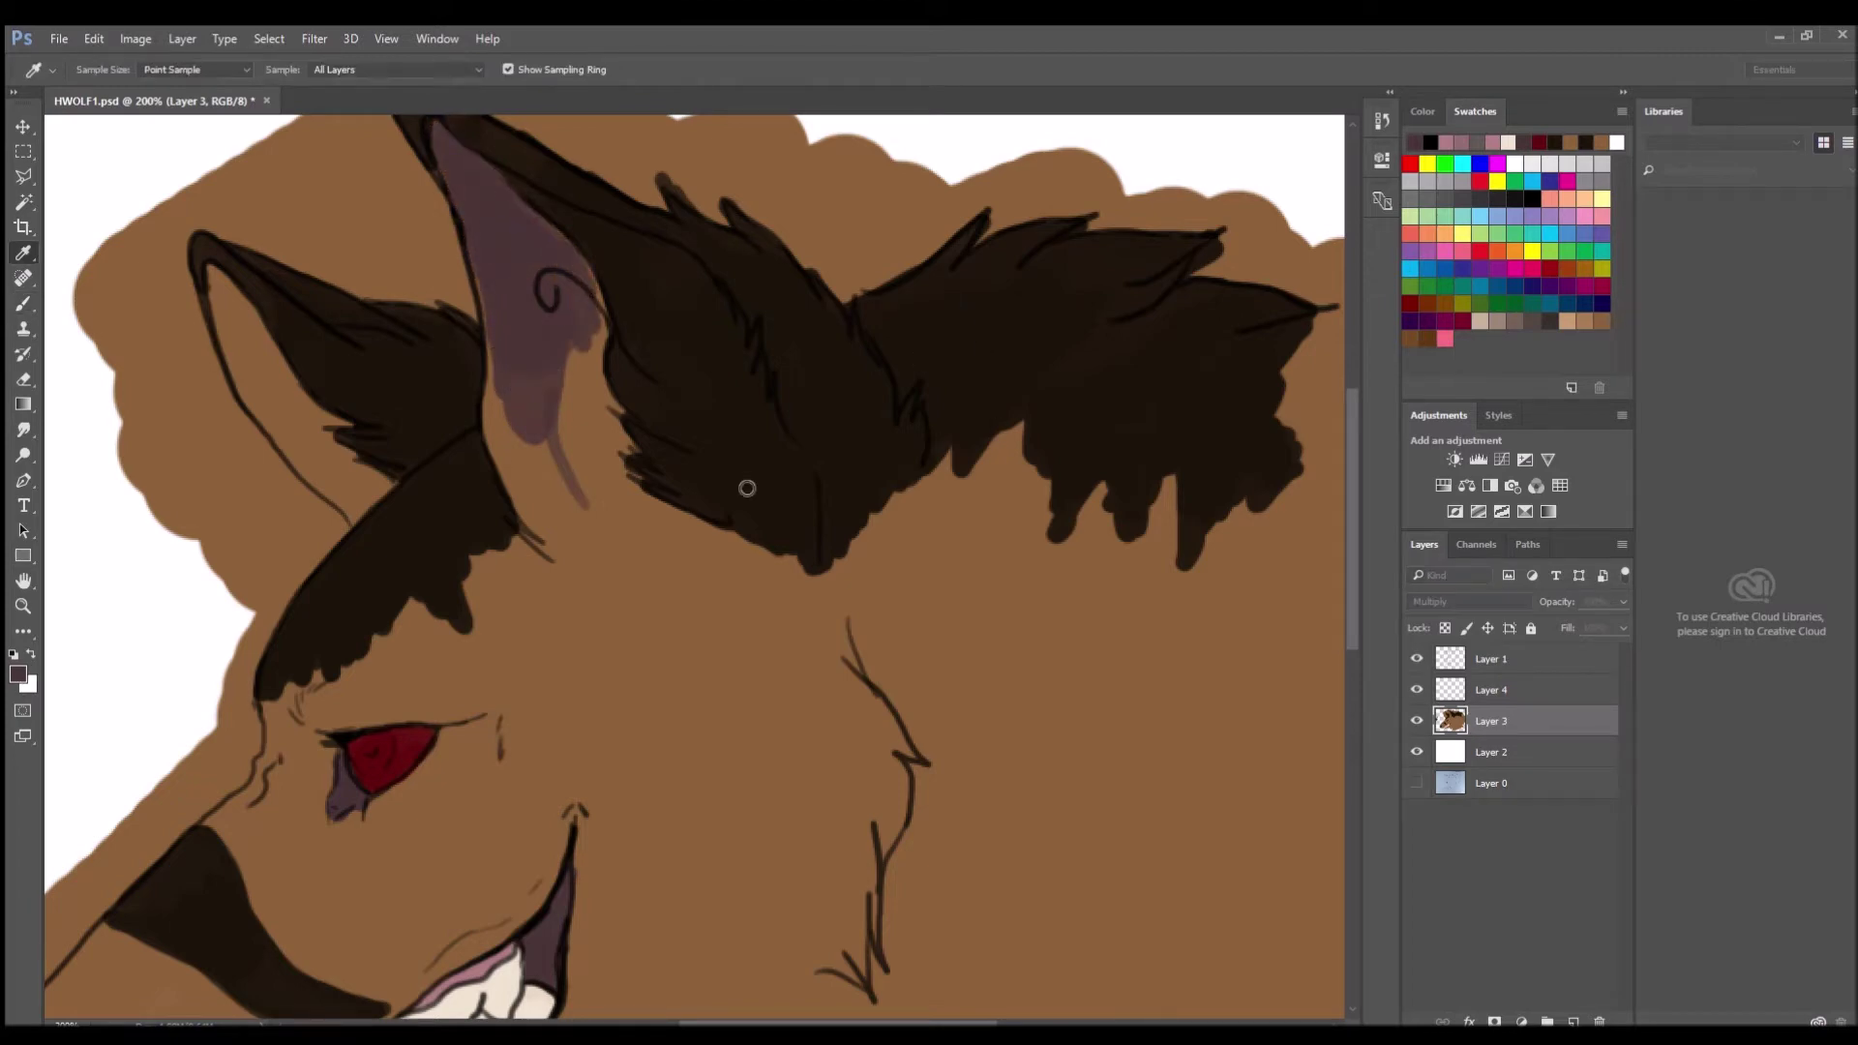
{"action": "left_click", "coordinate": [746, 488]}
{"action": "key", "text": "b"}
{"action": "mouse_move", "coordinate": [581, 291]}
{"action": "left_mouse_down"}
{"action": "mouse_move", "coordinate": [615, 435]}
{"action": "mouse_move", "coordinate": [506, 356]}
{"action": "mouse_move", "coordinate": [539, 502]}
{"action": "mouse_move", "coordinate": [571, 522]}
{"action": "left_mouse_up"}
{"action": "mouse_move", "coordinate": [217, 291]}
{"action": "left_mouse_down"}
{"action": "mouse_move", "coordinate": [247, 363]}
{"action": "mouse_move", "coordinate": [271, 339]}
{"action": "mouse_move", "coordinate": [310, 455]}
{"action": "mouse_move", "coordinate": [252, 319]}
{"action": "left_mouse_up"}
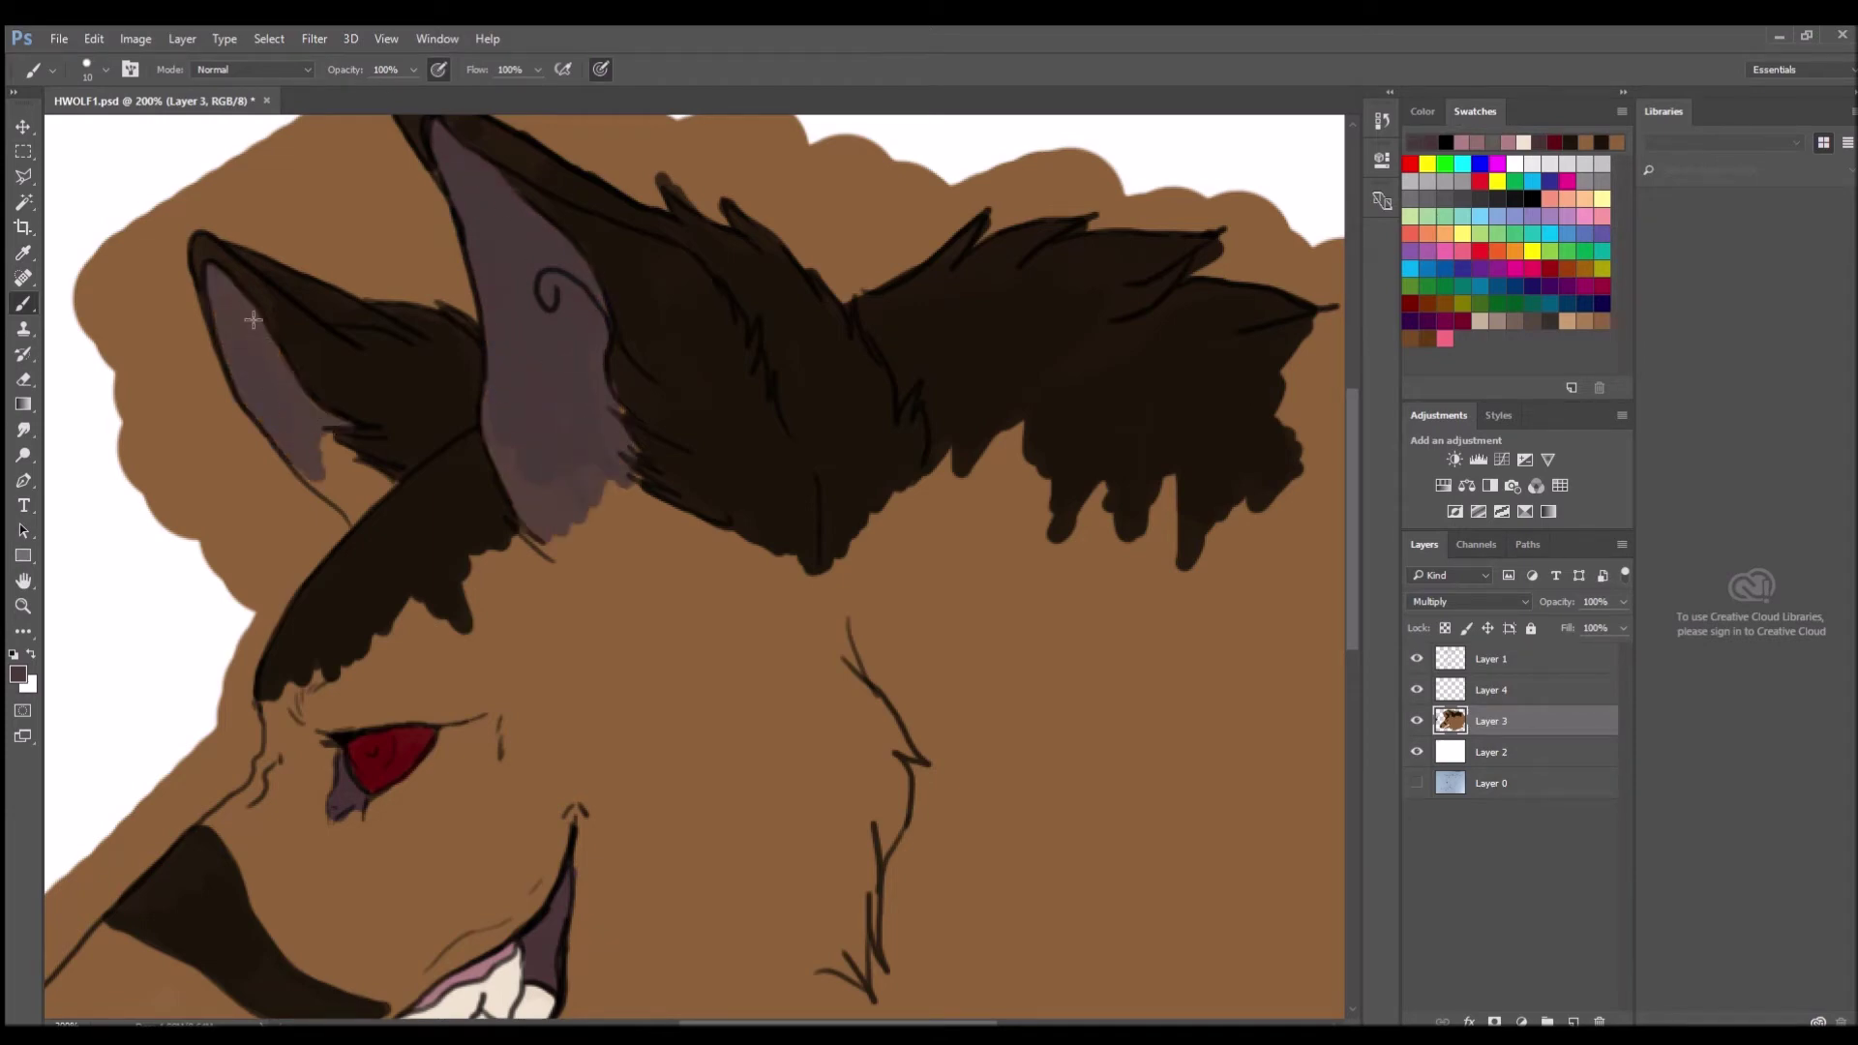
{"action": "mouse_move", "coordinate": [320, 438]}
{"action": "left_mouse_down"}
{"action": "mouse_move", "coordinate": [320, 469]}
{"action": "mouse_move", "coordinate": [356, 487]}
{"action": "left_mouse_up"}
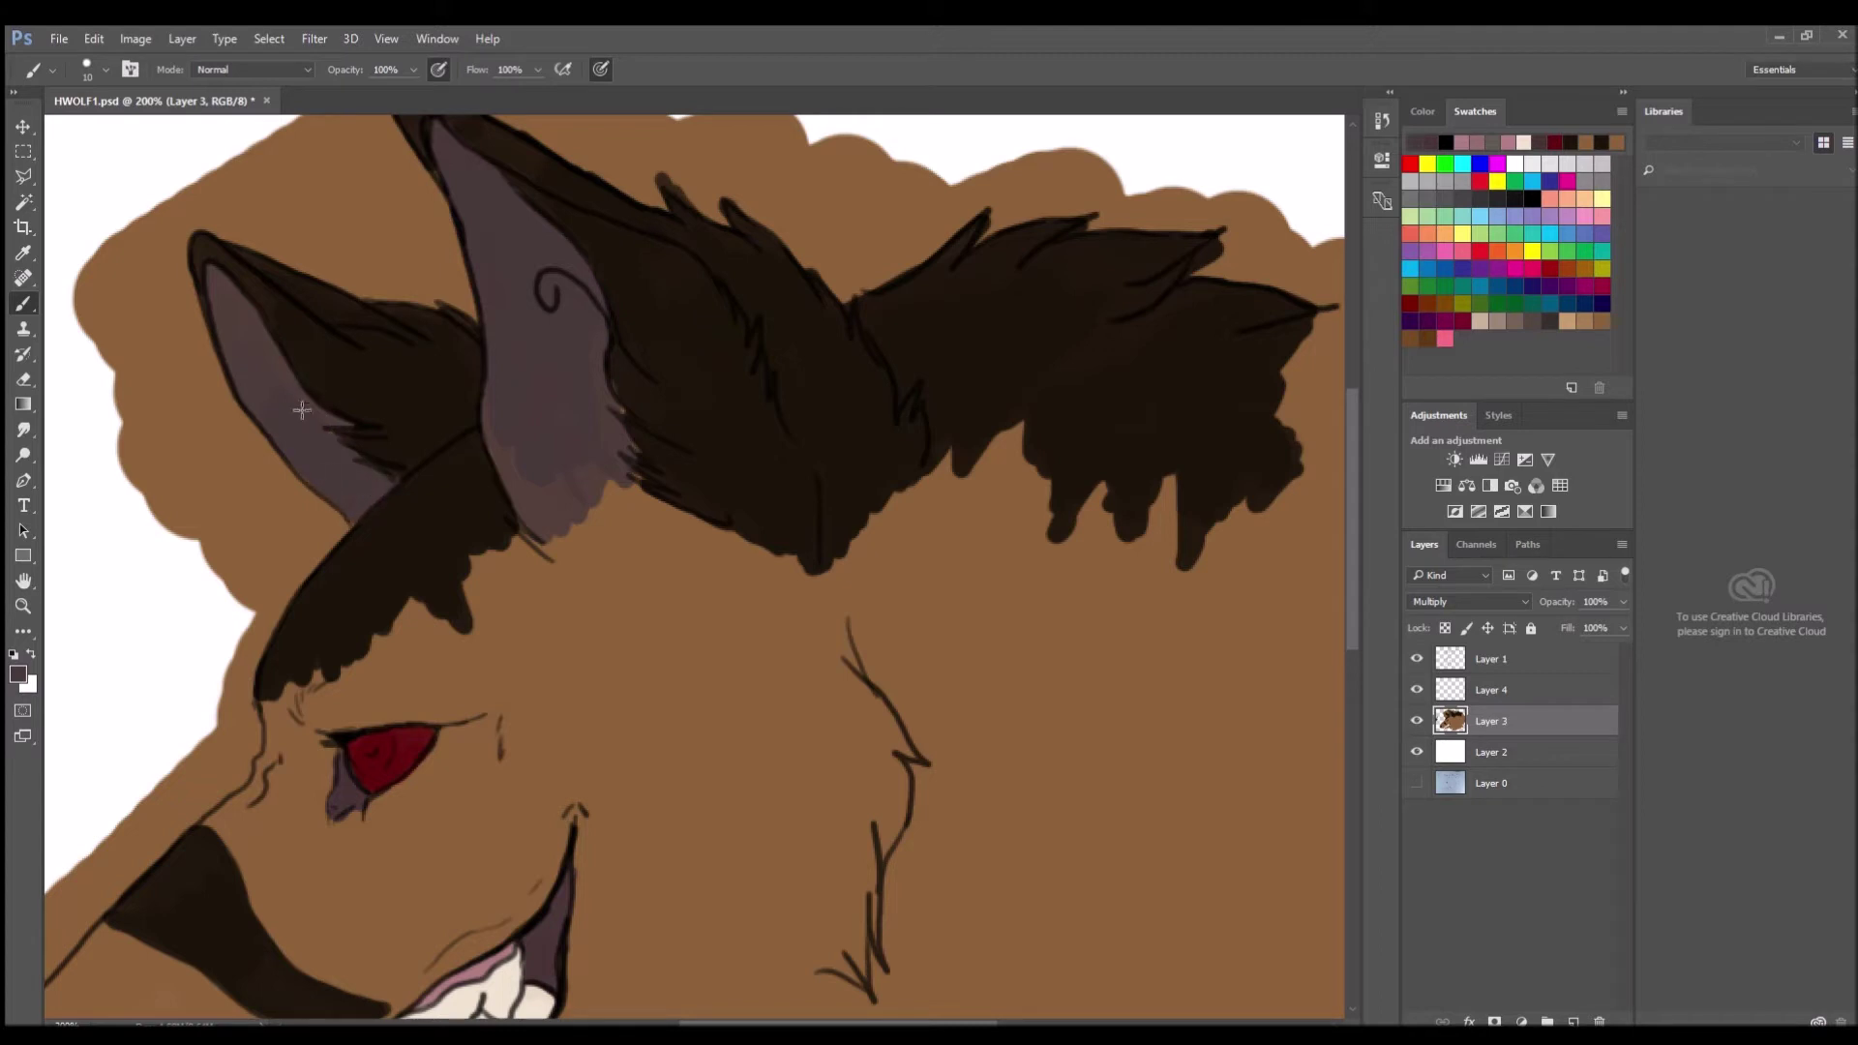
Smudge the inner-ear purple and dark mane strands softly into the brown fur.
{"action": "left_click", "coordinate": [23, 429]}
{"action": "mouse_move", "coordinate": [552, 444]}
{"action": "left_mouse_down"}
{"action": "mouse_move", "coordinate": [508, 479]}
{"action": "mouse_move", "coordinate": [639, 503]}
{"action": "left_mouse_up"}
{"action": "left_click_drag", "start_coordinate": [584, 559], "coordinate": [584, 561]}
{"action": "left_click_drag", "start_coordinate": [929, 436], "coordinate": [1258, 571]}
{"action": "left_click_drag", "start_coordinate": [426, 610], "coordinate": [291, 692]}
{"action": "left_click_drag", "start_coordinate": [455, 581], "coordinate": [329, 649]}
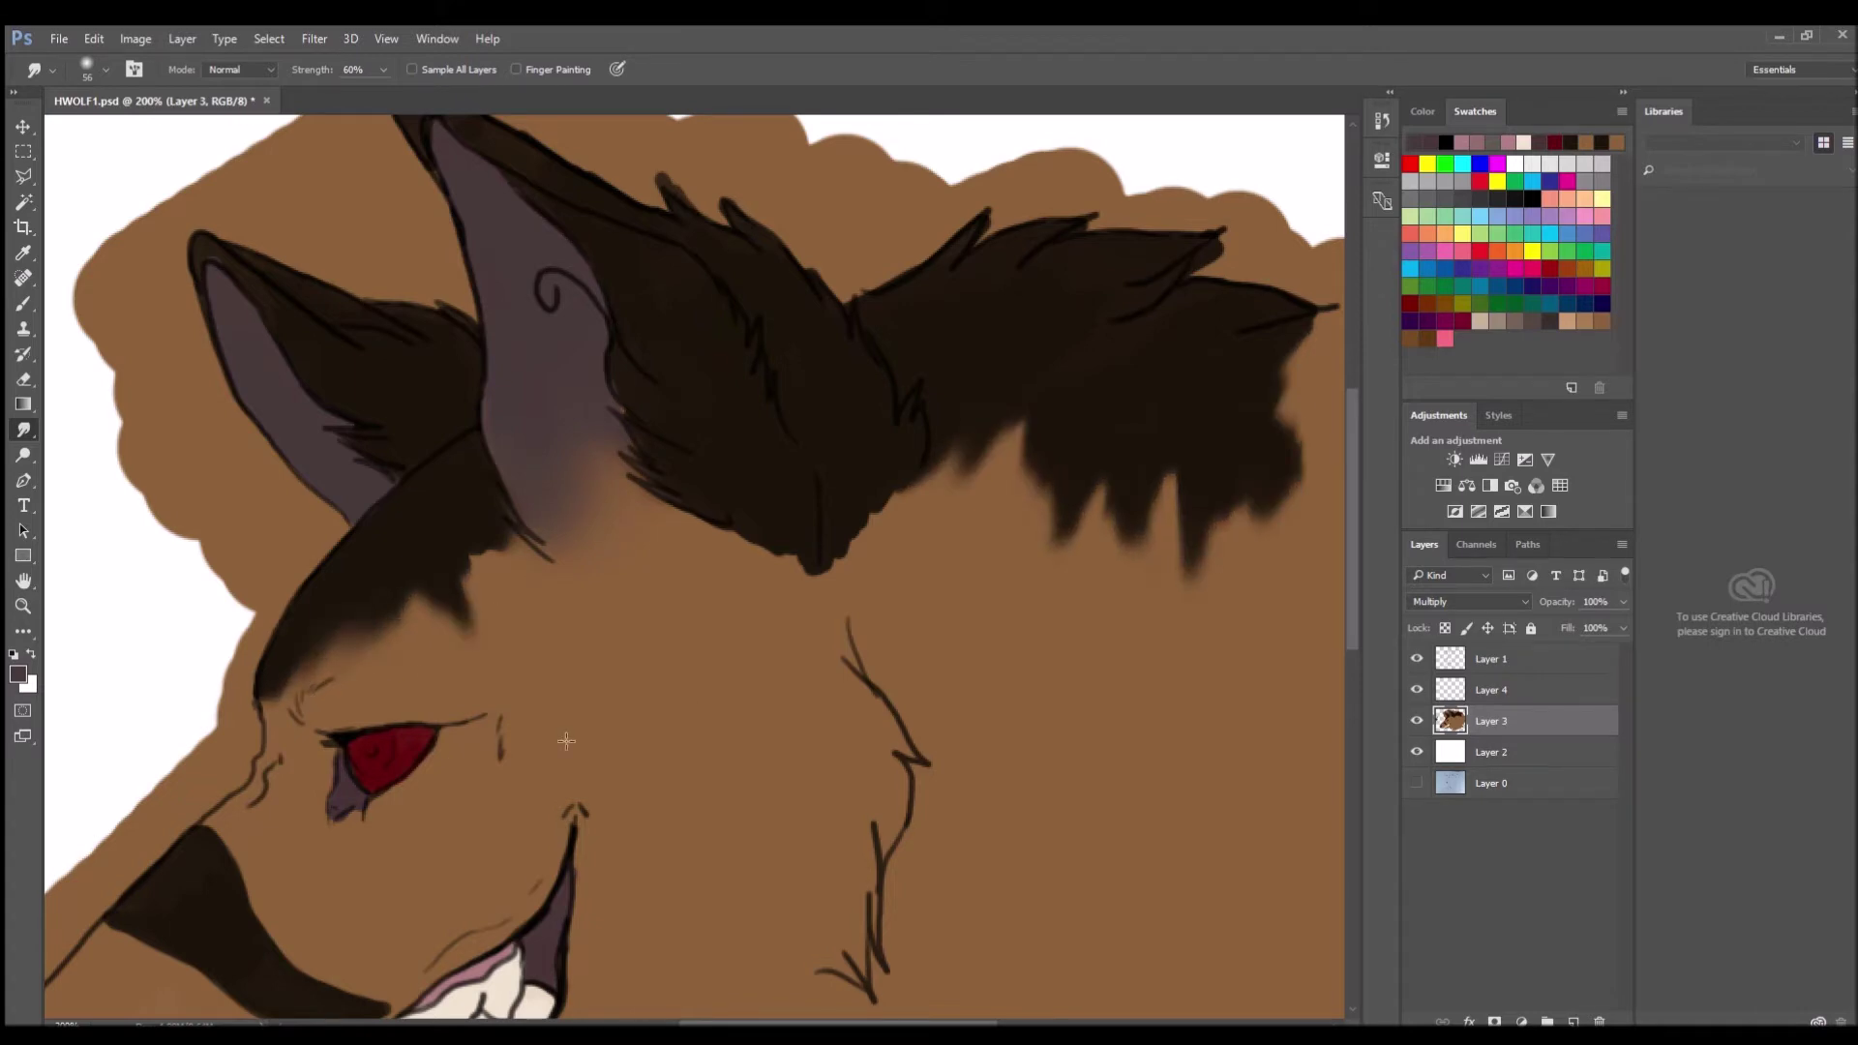
{"action": "double_click", "coordinate": [24, 606]}
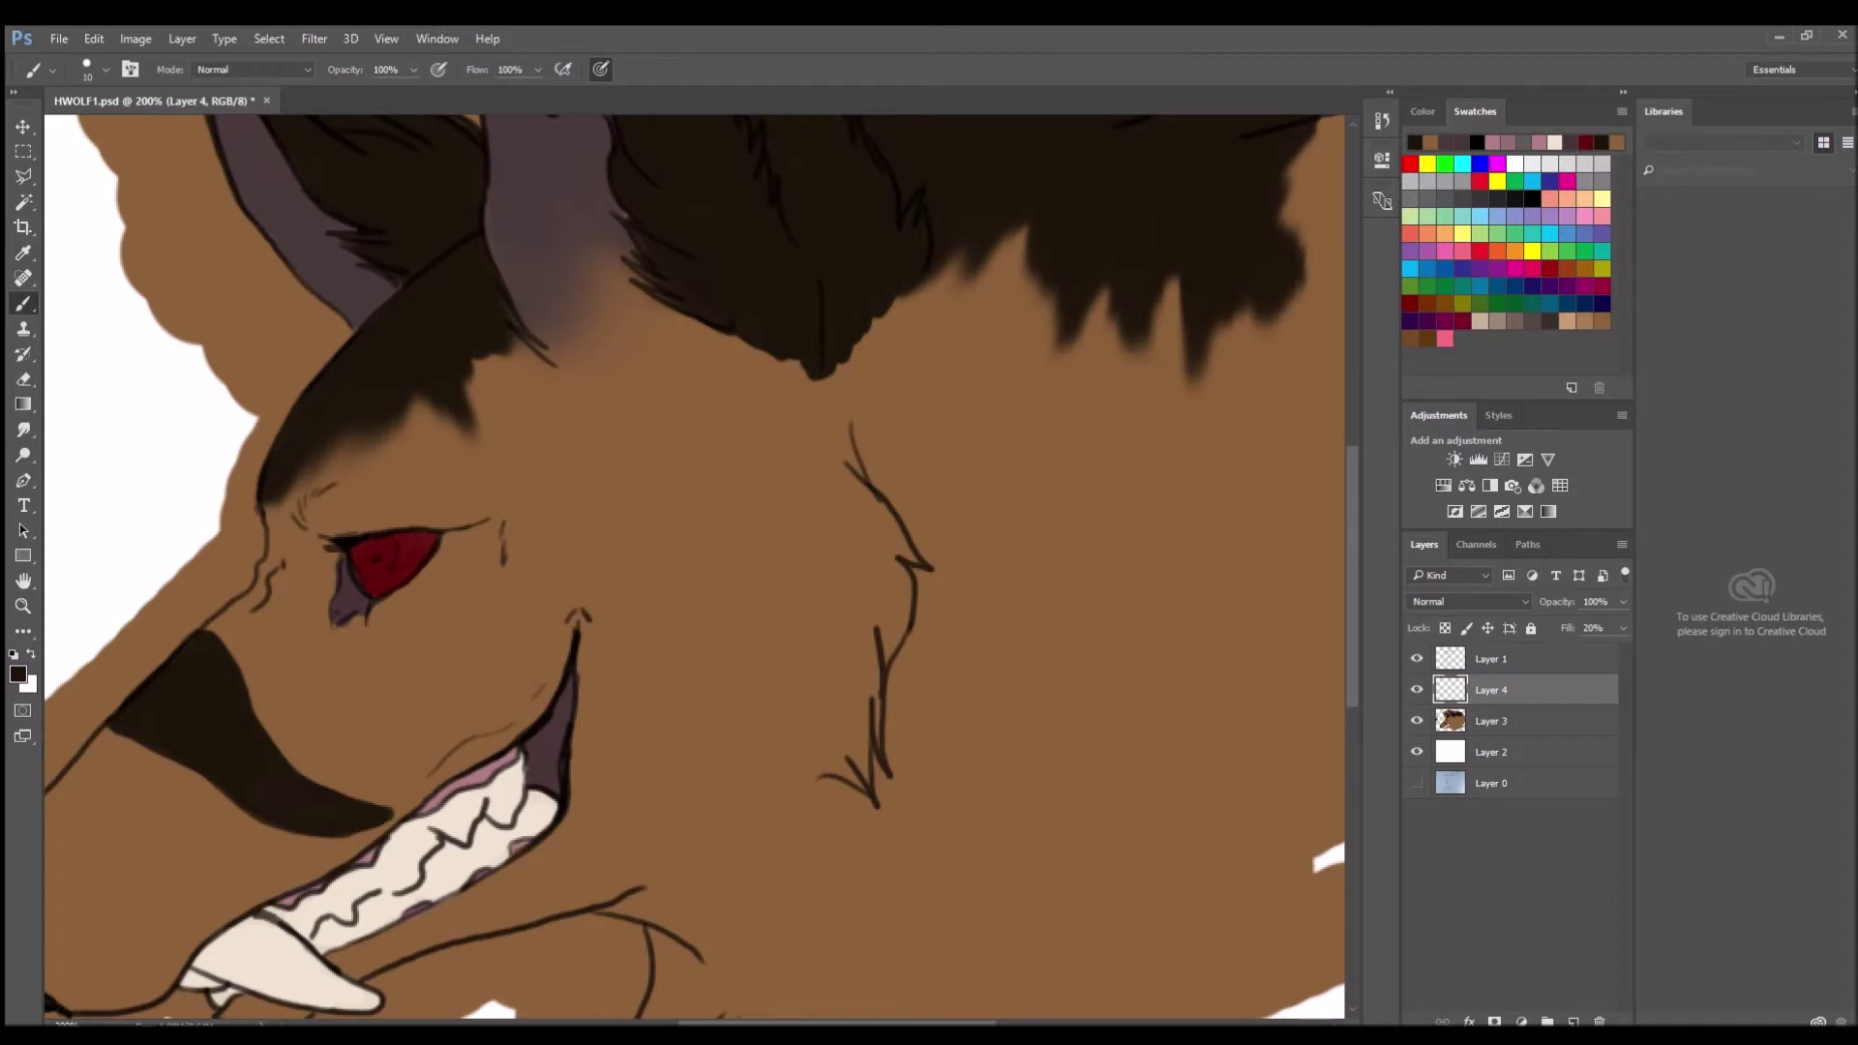
{"action": "left_click", "coordinate": [23, 607]}
{"action": "left_click", "coordinate": [896, 677], "text": "alt"}
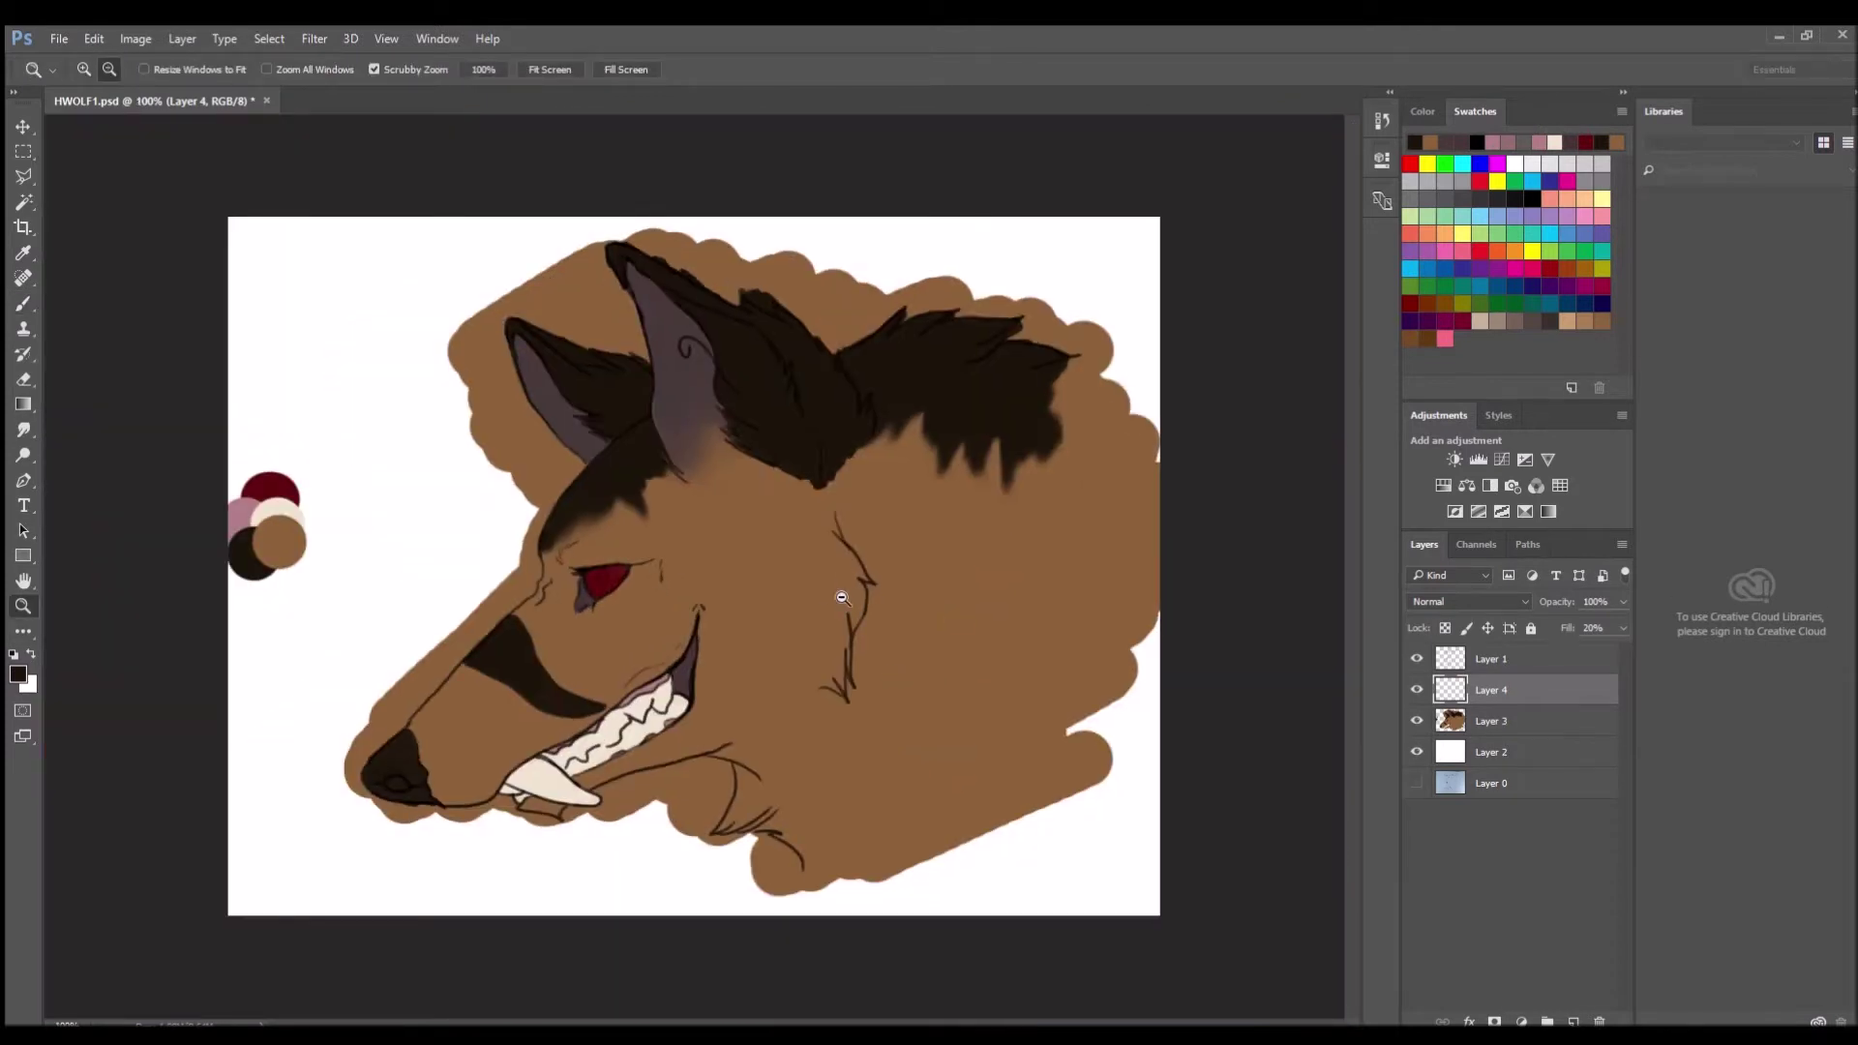
Raise Layer 4 Fill to about 49% and shade the lower fang with soft grey strokes.
{"action": "key", "text": "b"}
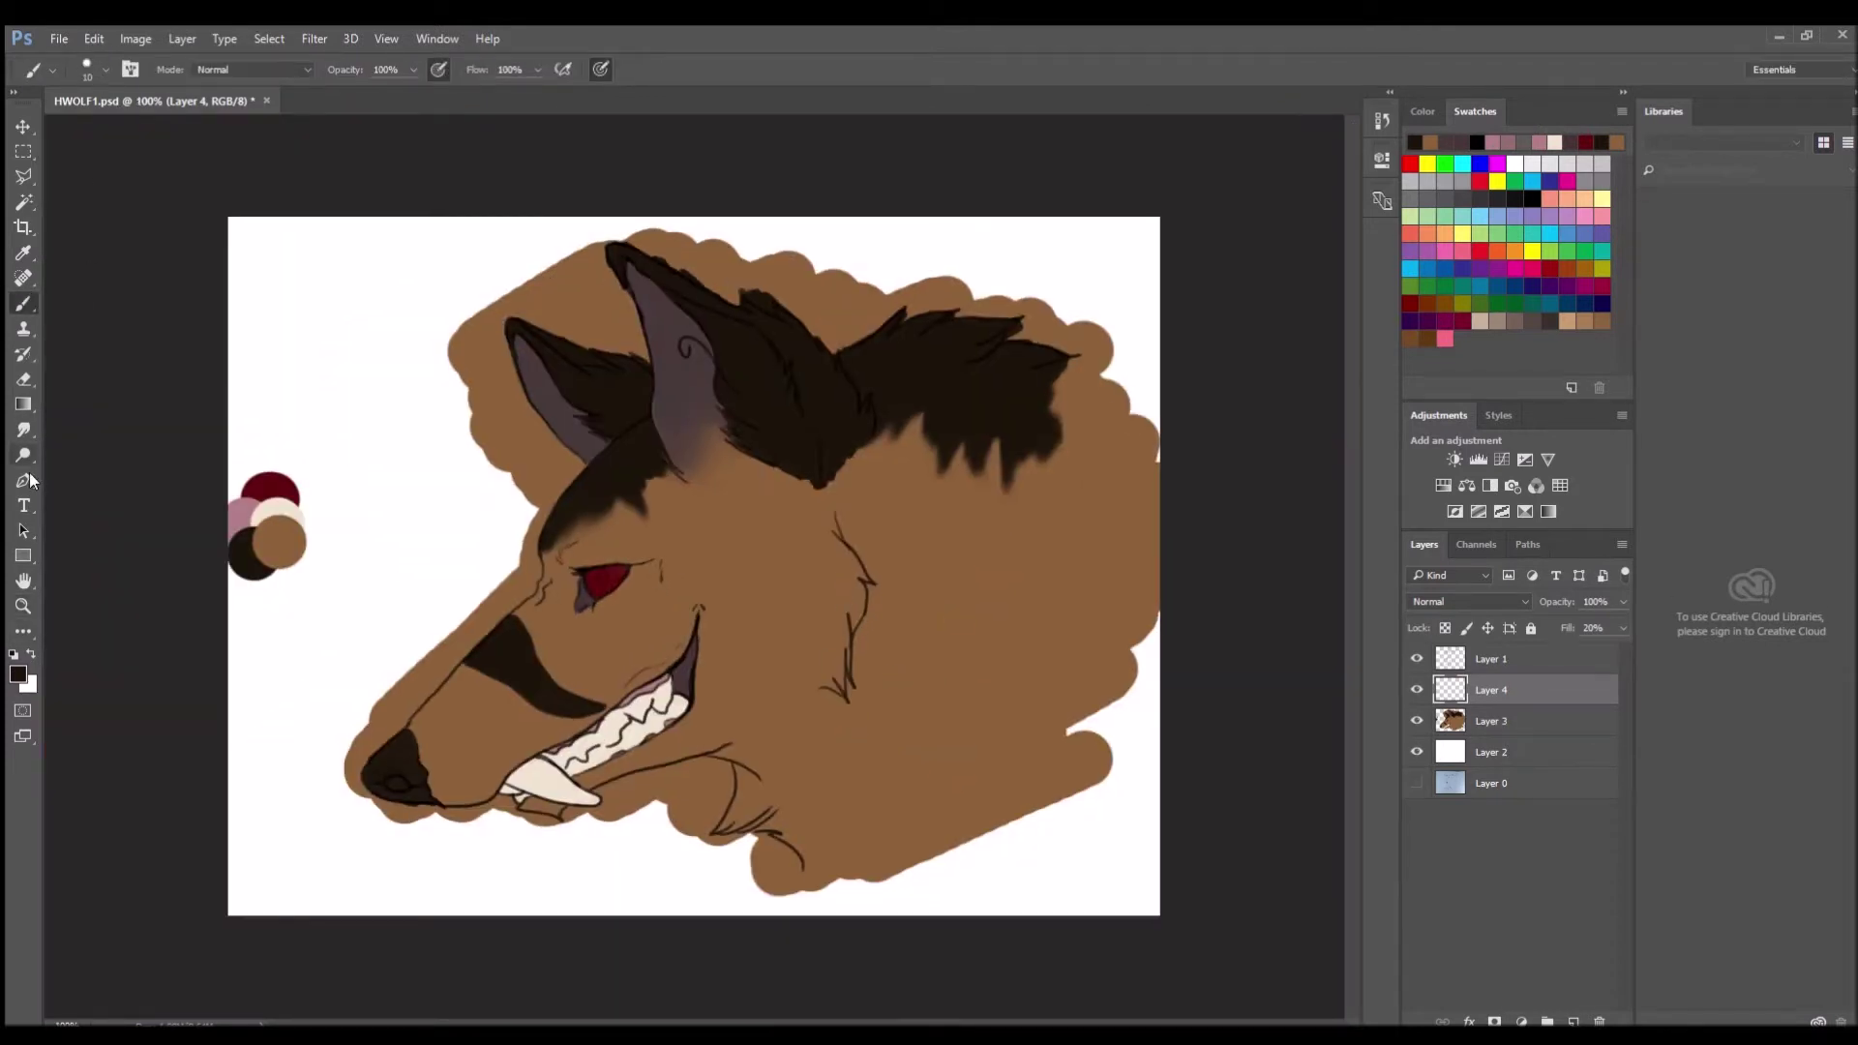
{"action": "key", "text": "ctrl+plus"}
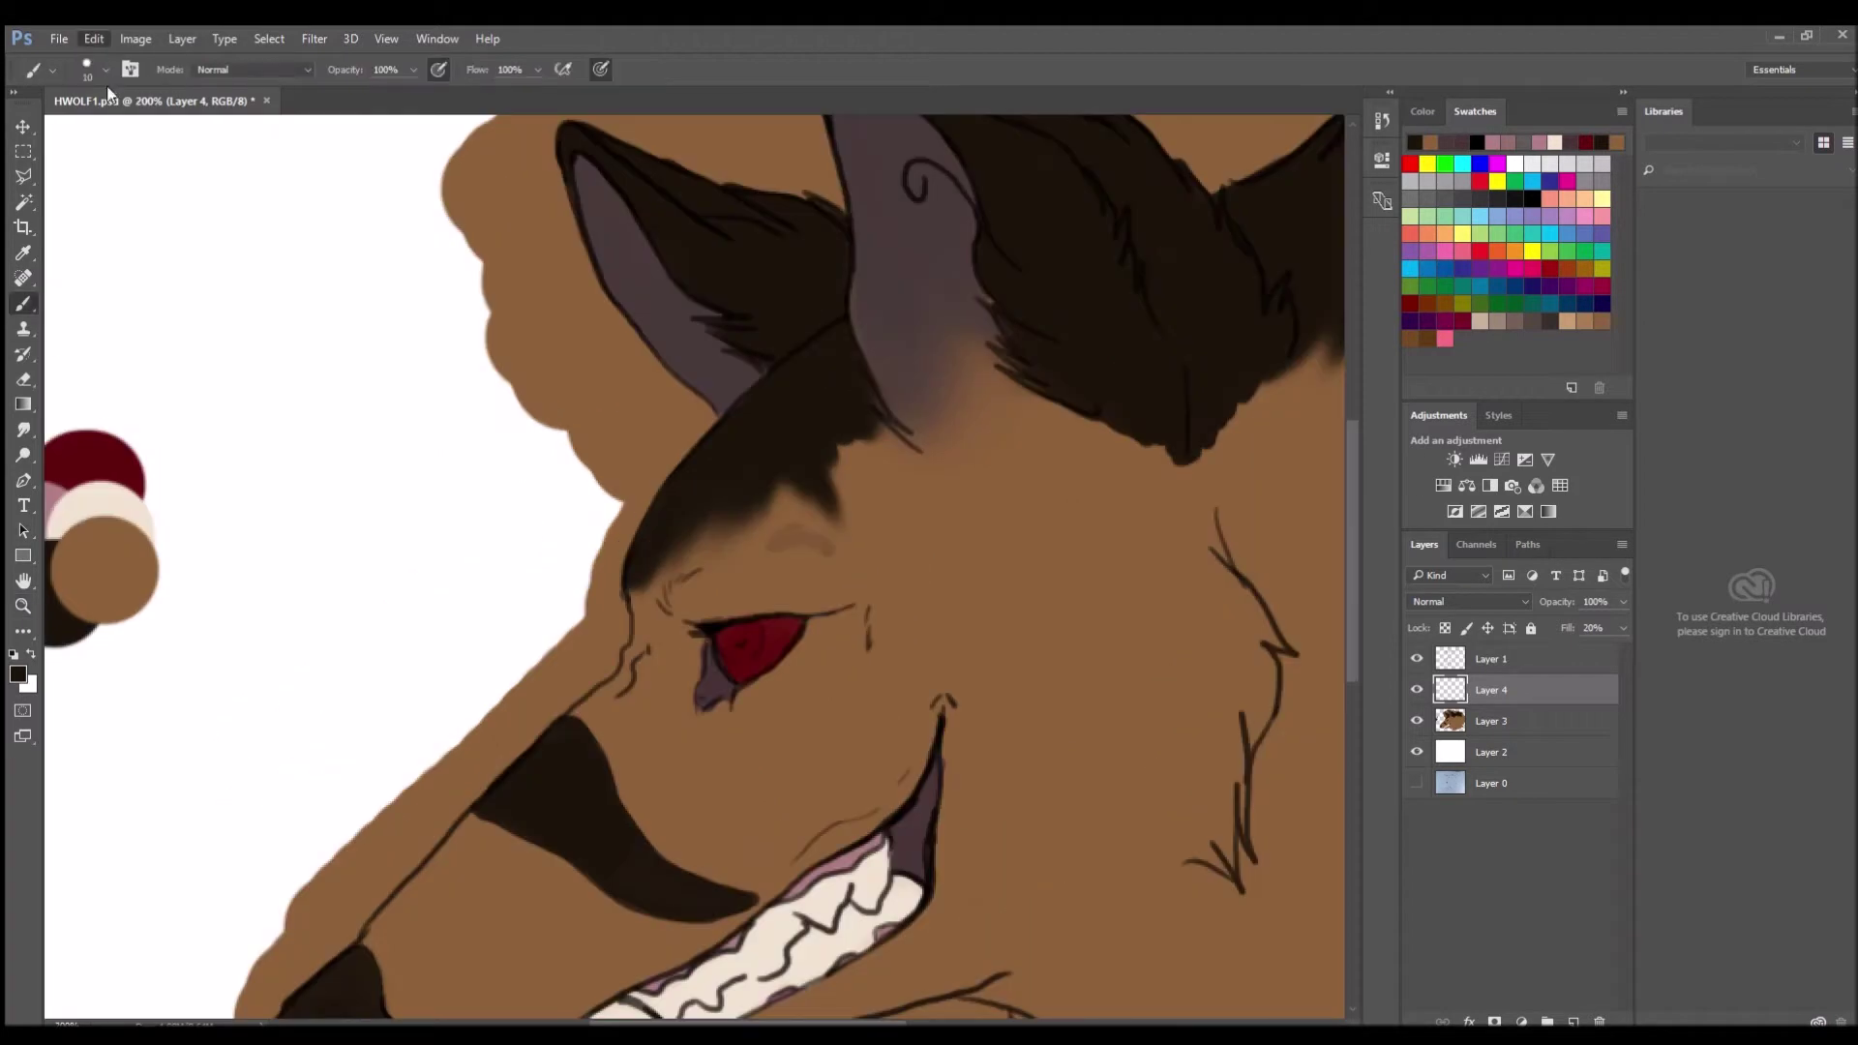
{"action": "left_click_drag", "start_coordinate": [967, 554], "coordinate": [975, 634]}
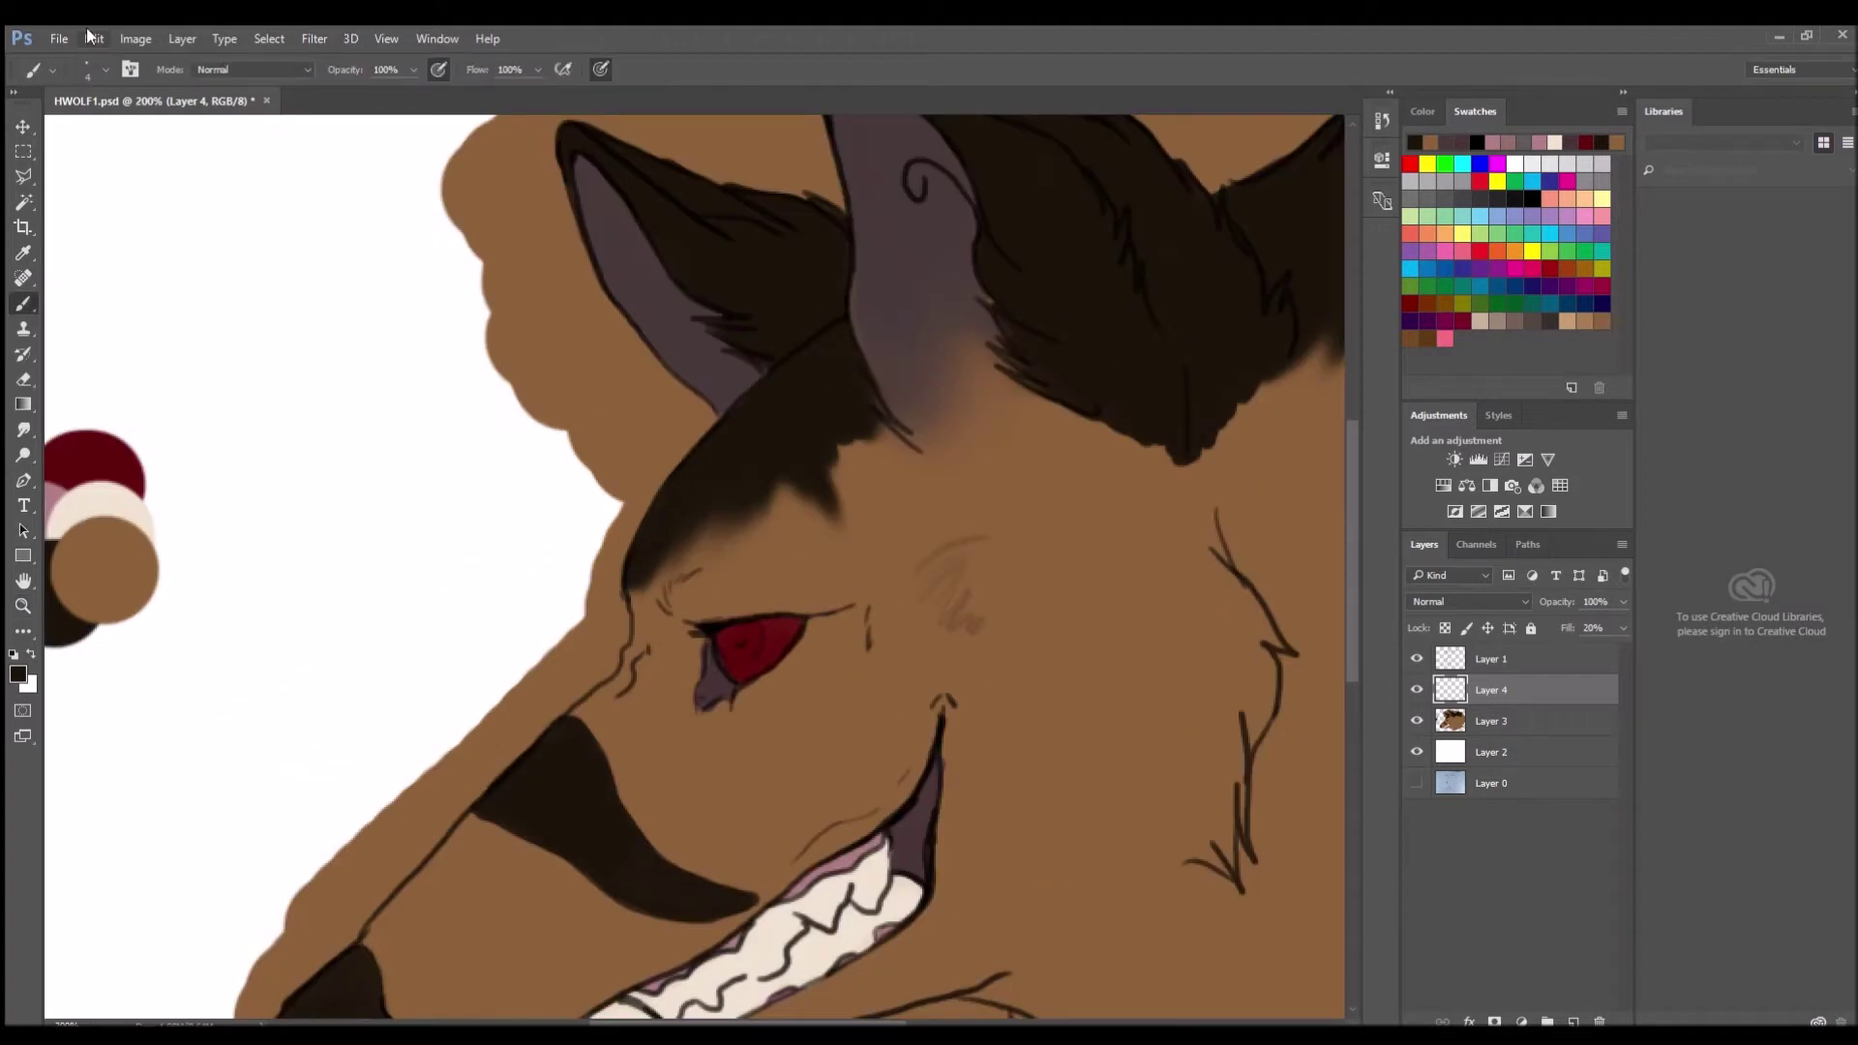
{"action": "scroll", "coordinate": [1339, 600], "scroll_direction": "down", "scroll_amount": 2}
{"action": "scroll", "coordinate": [1340, 600], "scroll_direction": "down", "scroll_amount": 3}
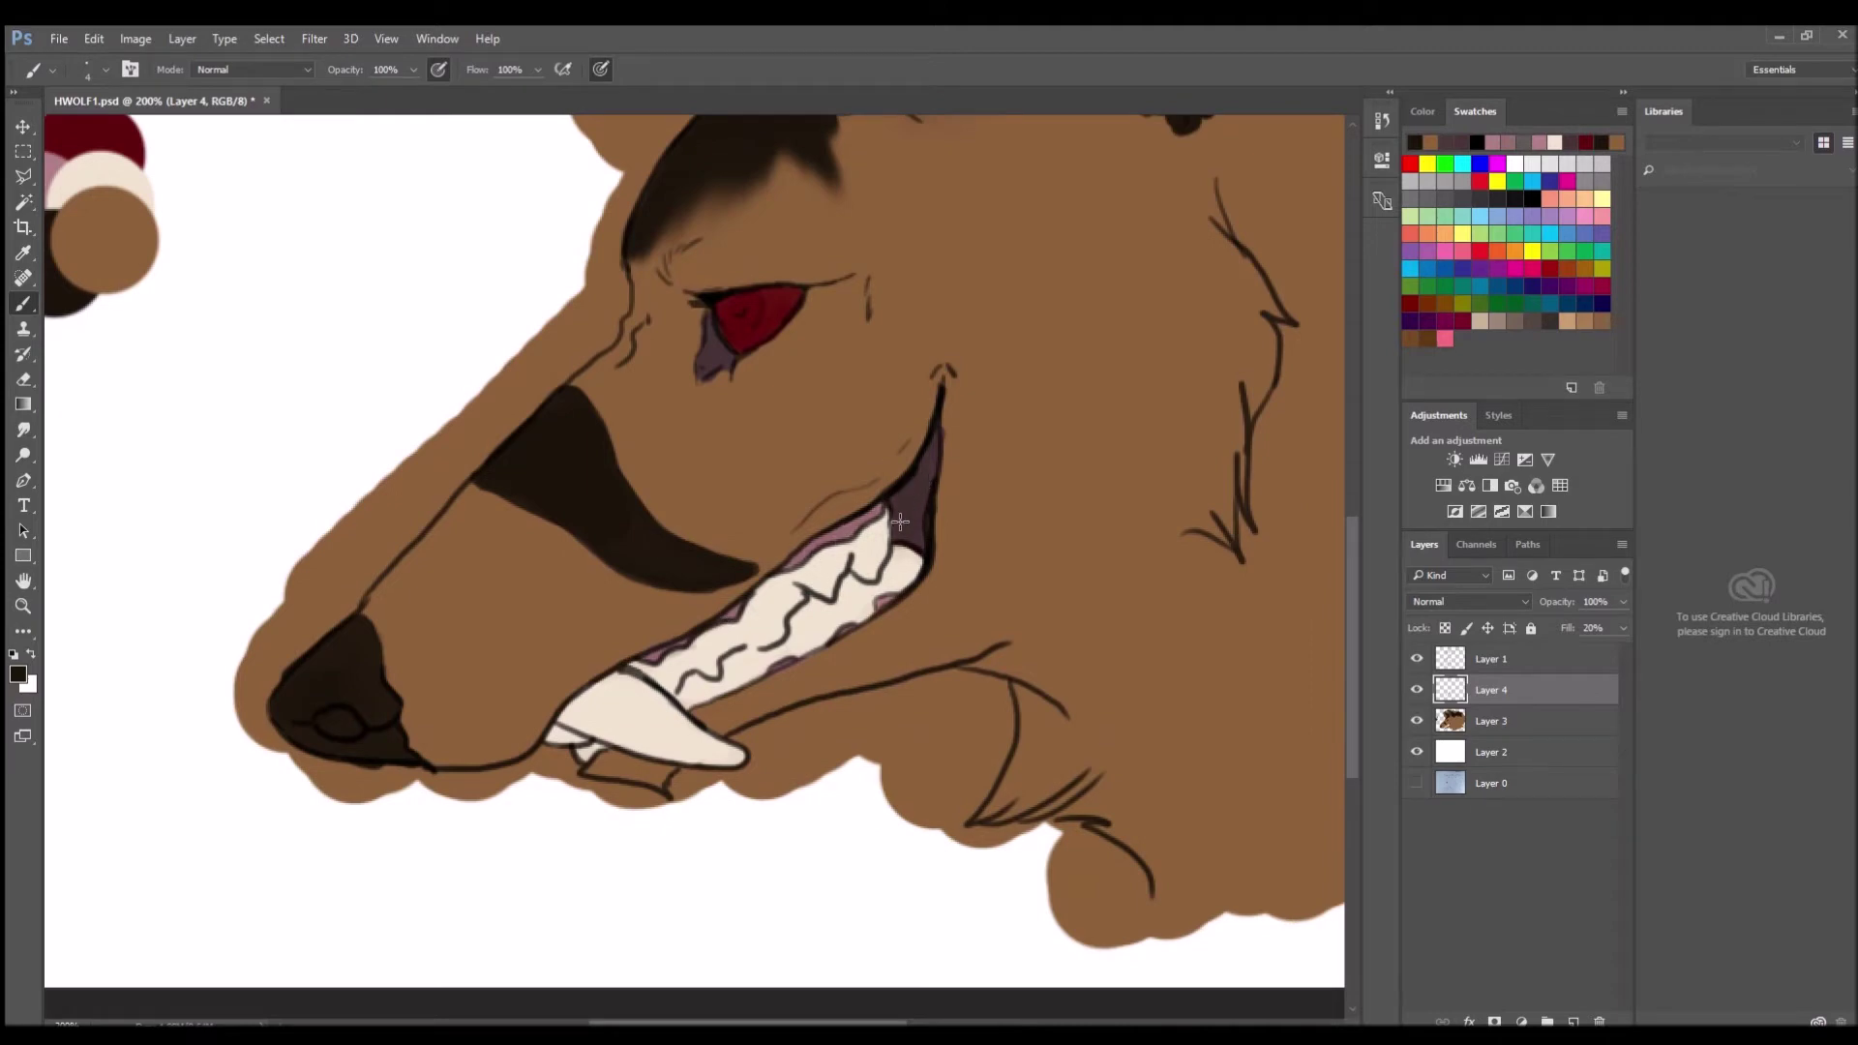
{"action": "left_click_drag", "start_coordinate": [1552, 643], "coordinate": [1566, 648]}
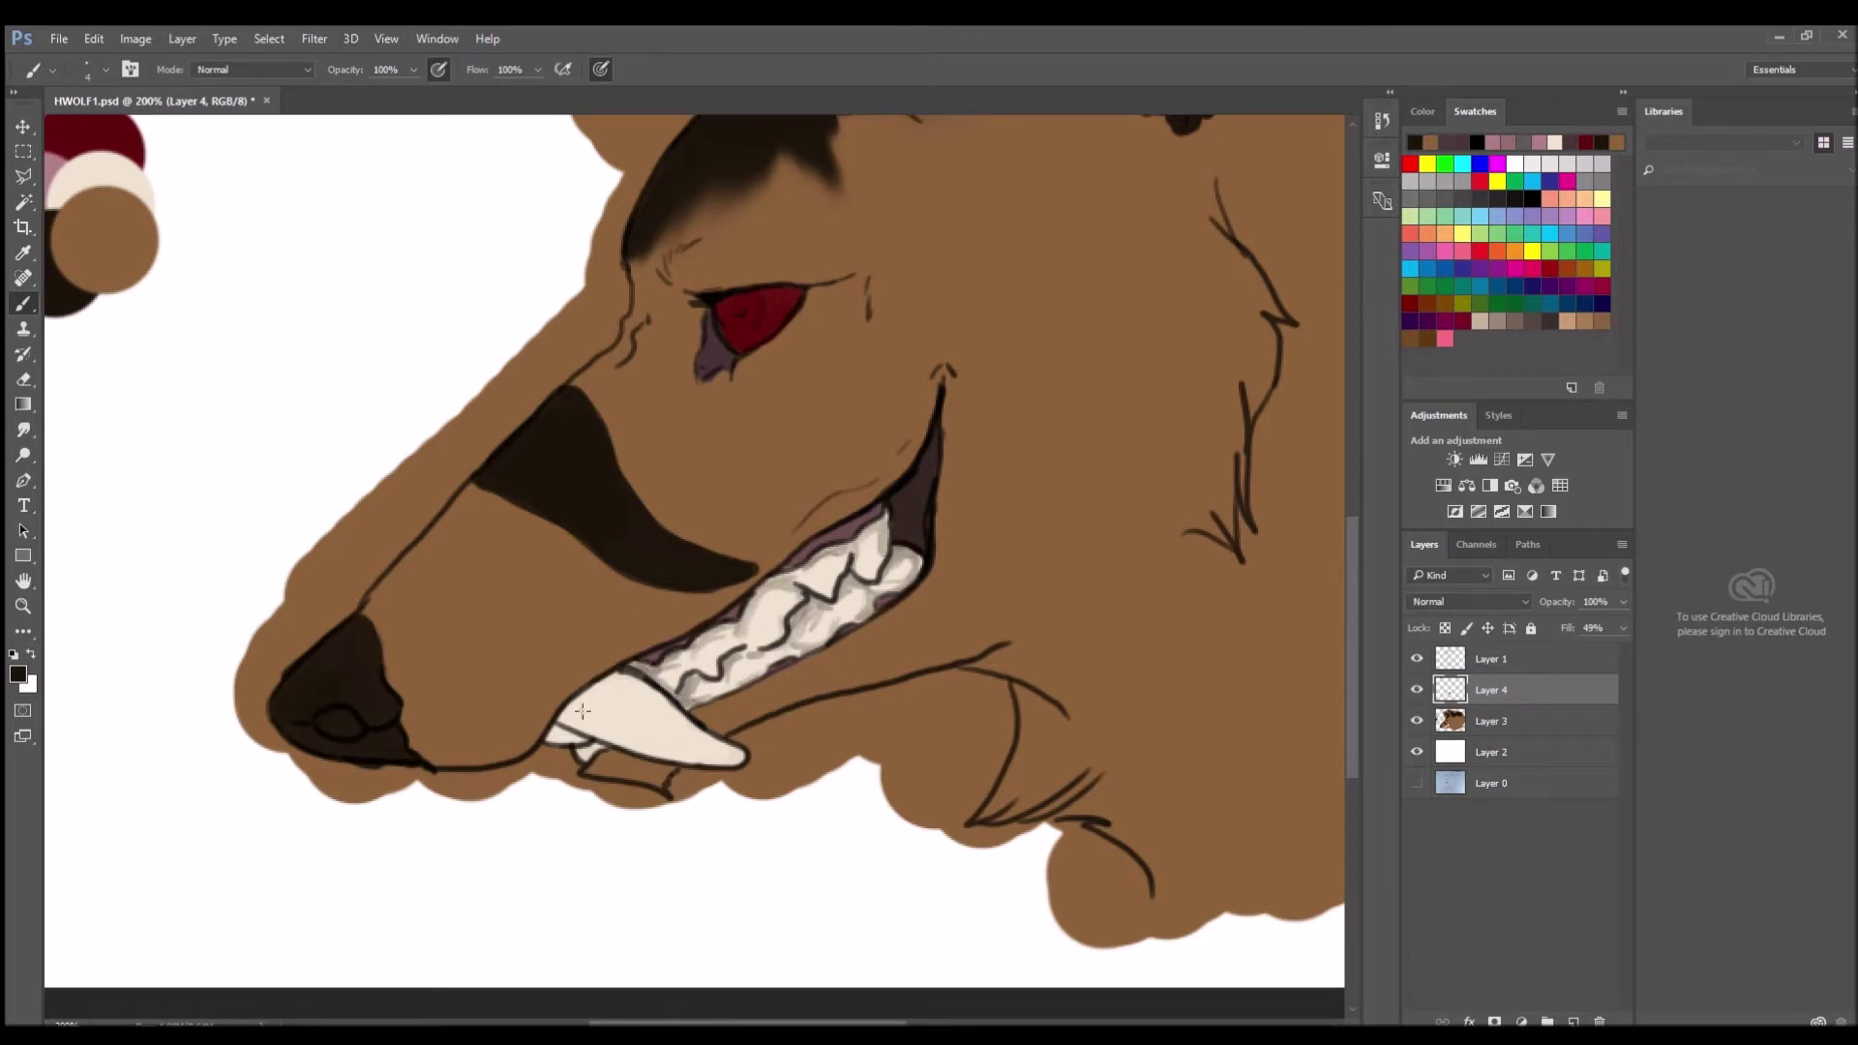
{"action": "mouse_move", "coordinate": [617, 680]}
{"action": "left_mouse_down"}
{"action": "mouse_move", "coordinate": [594, 696]}
{"action": "mouse_move", "coordinate": [729, 763]}
{"action": "left_mouse_up"}
{"action": "left_click_drag", "start_coordinate": [572, 707], "coordinate": [583, 719]}
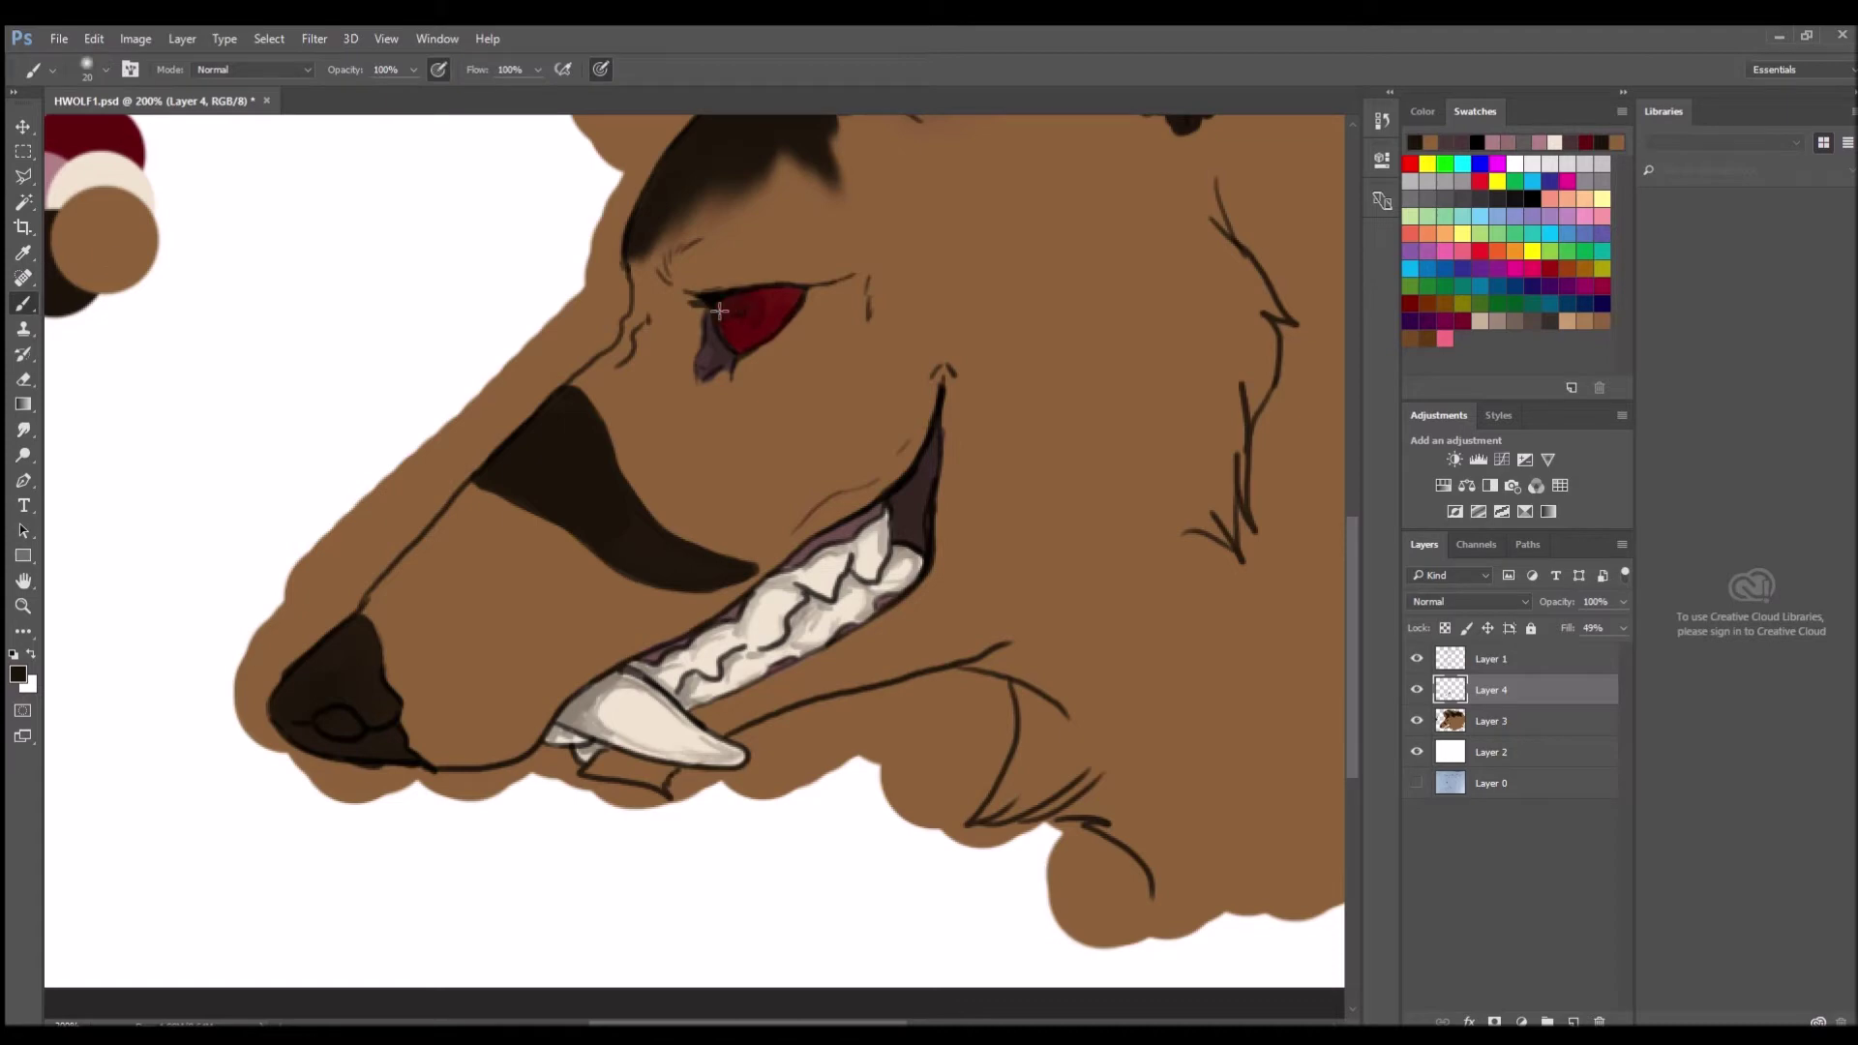
{"action": "key", "text": "e"}
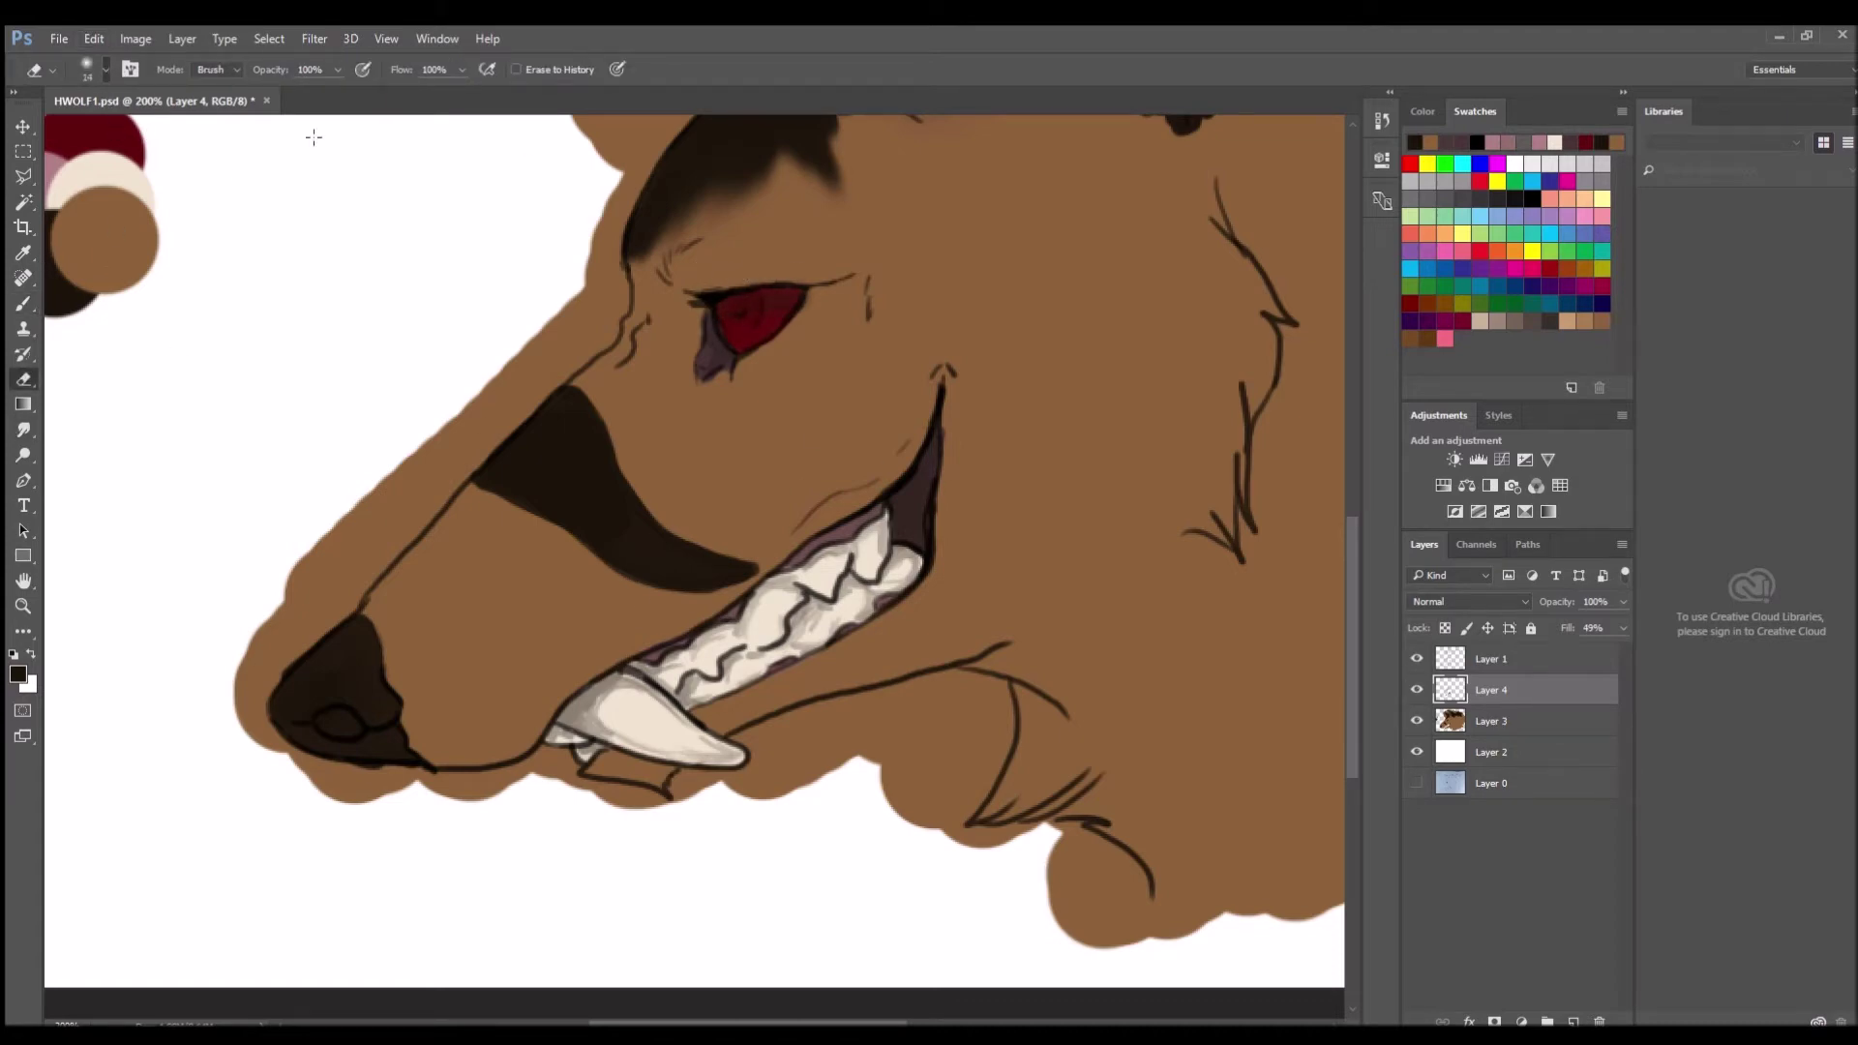
{"action": "key", "text": "b"}
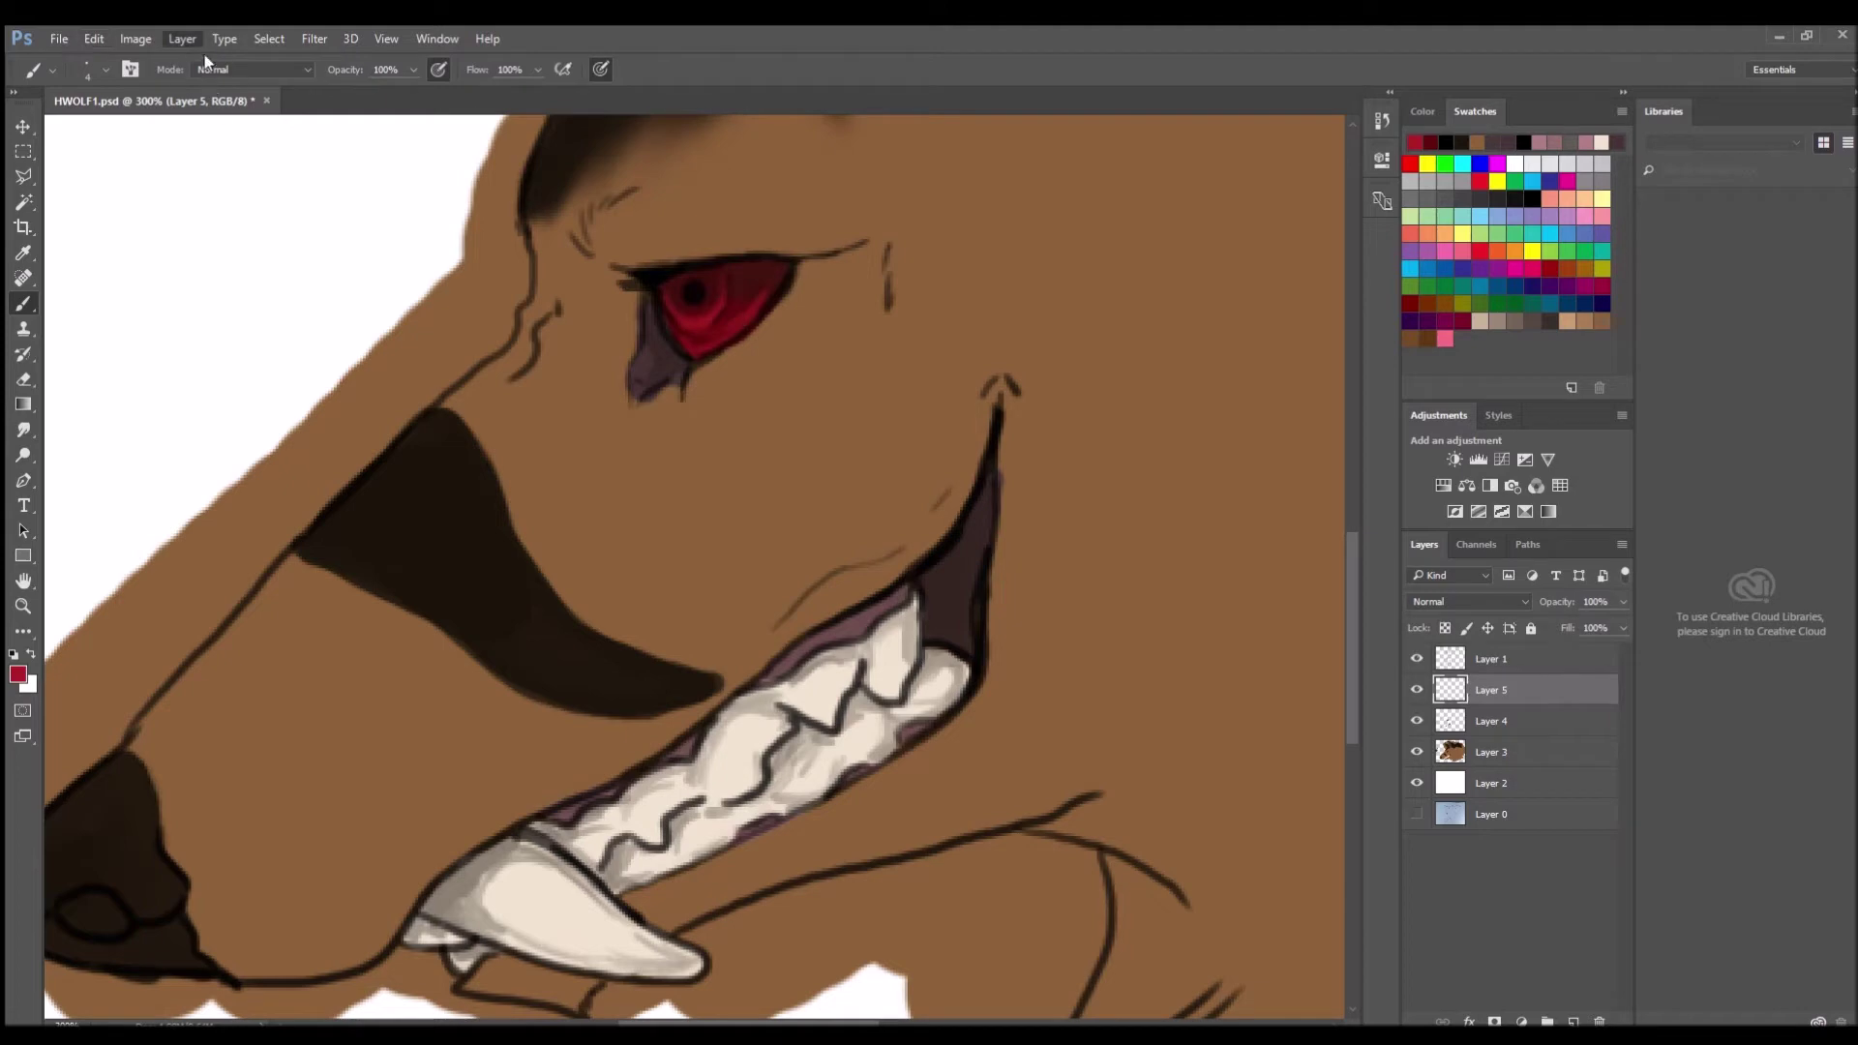
On a new layer, paint and smudge a white eye highlight with Fill around 27%.
{"action": "key", "text": "ctrl+shift+alt+n"}
{"action": "left_click", "coordinate": [1549, 163]}
{"action": "mouse_move", "coordinate": [664, 293]}
{"action": "left_mouse_down"}
{"action": "mouse_move", "coordinate": [779, 274]}
{"action": "mouse_move", "coordinate": [731, 300]}
{"action": "mouse_move", "coordinate": [770, 295]}
{"action": "mouse_move", "coordinate": [736, 282]}
{"action": "mouse_move", "coordinate": [752, 267]}
{"action": "left_mouse_up"}
{"action": "key", "text": "r"}
{"action": "type", "text": "27"}
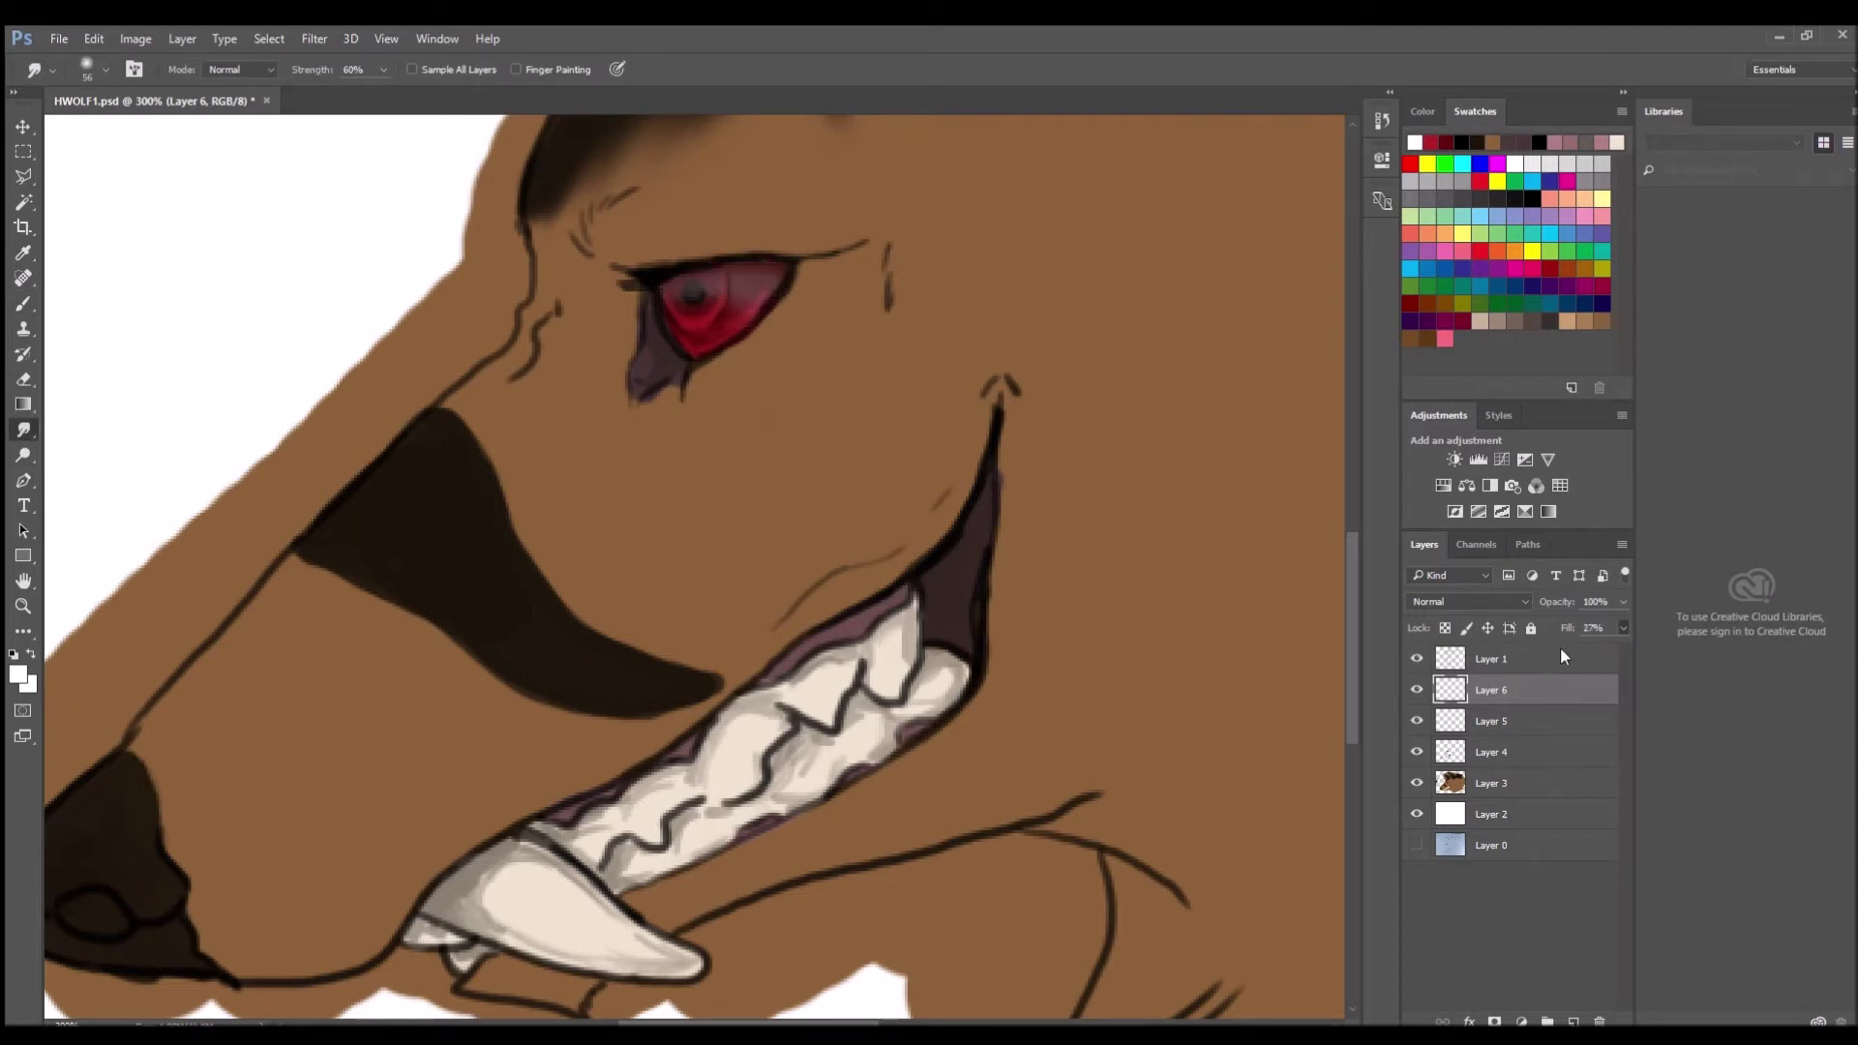
{"action": "key", "text": "Up"}
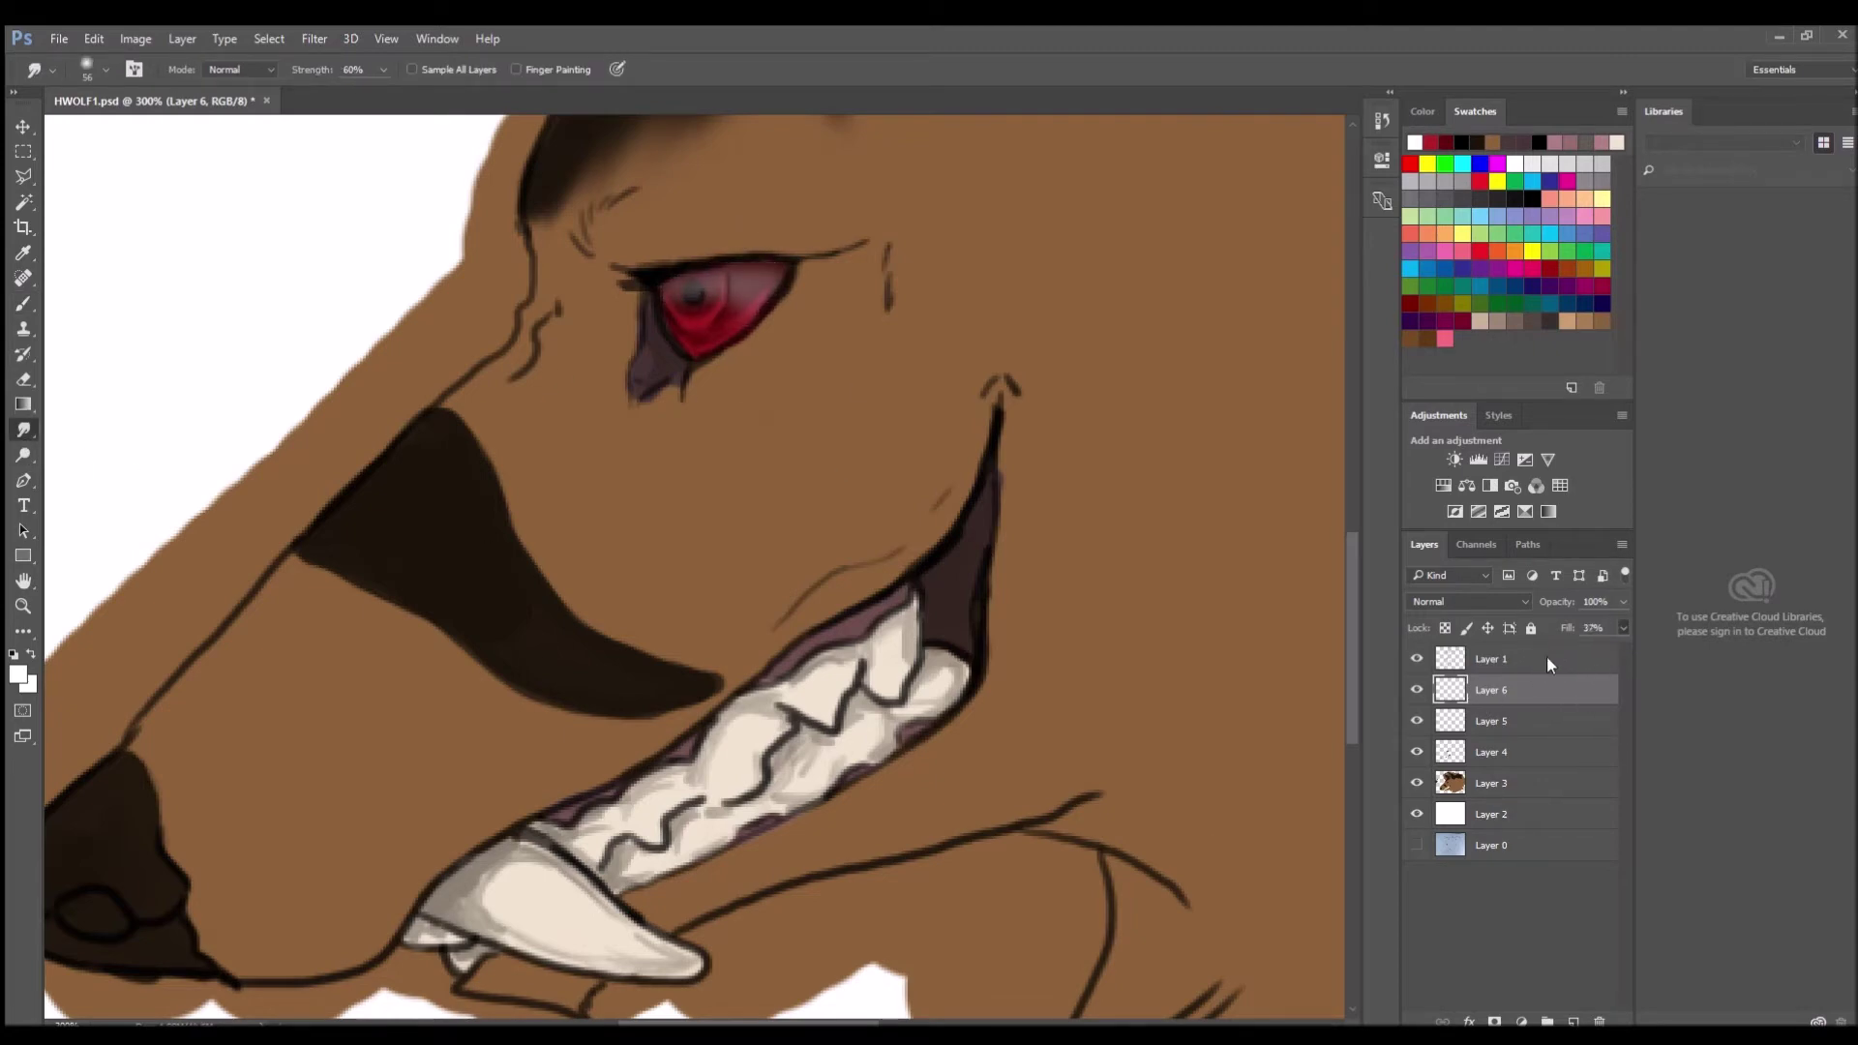
{"action": "double_click", "coordinate": [1418, 691]}
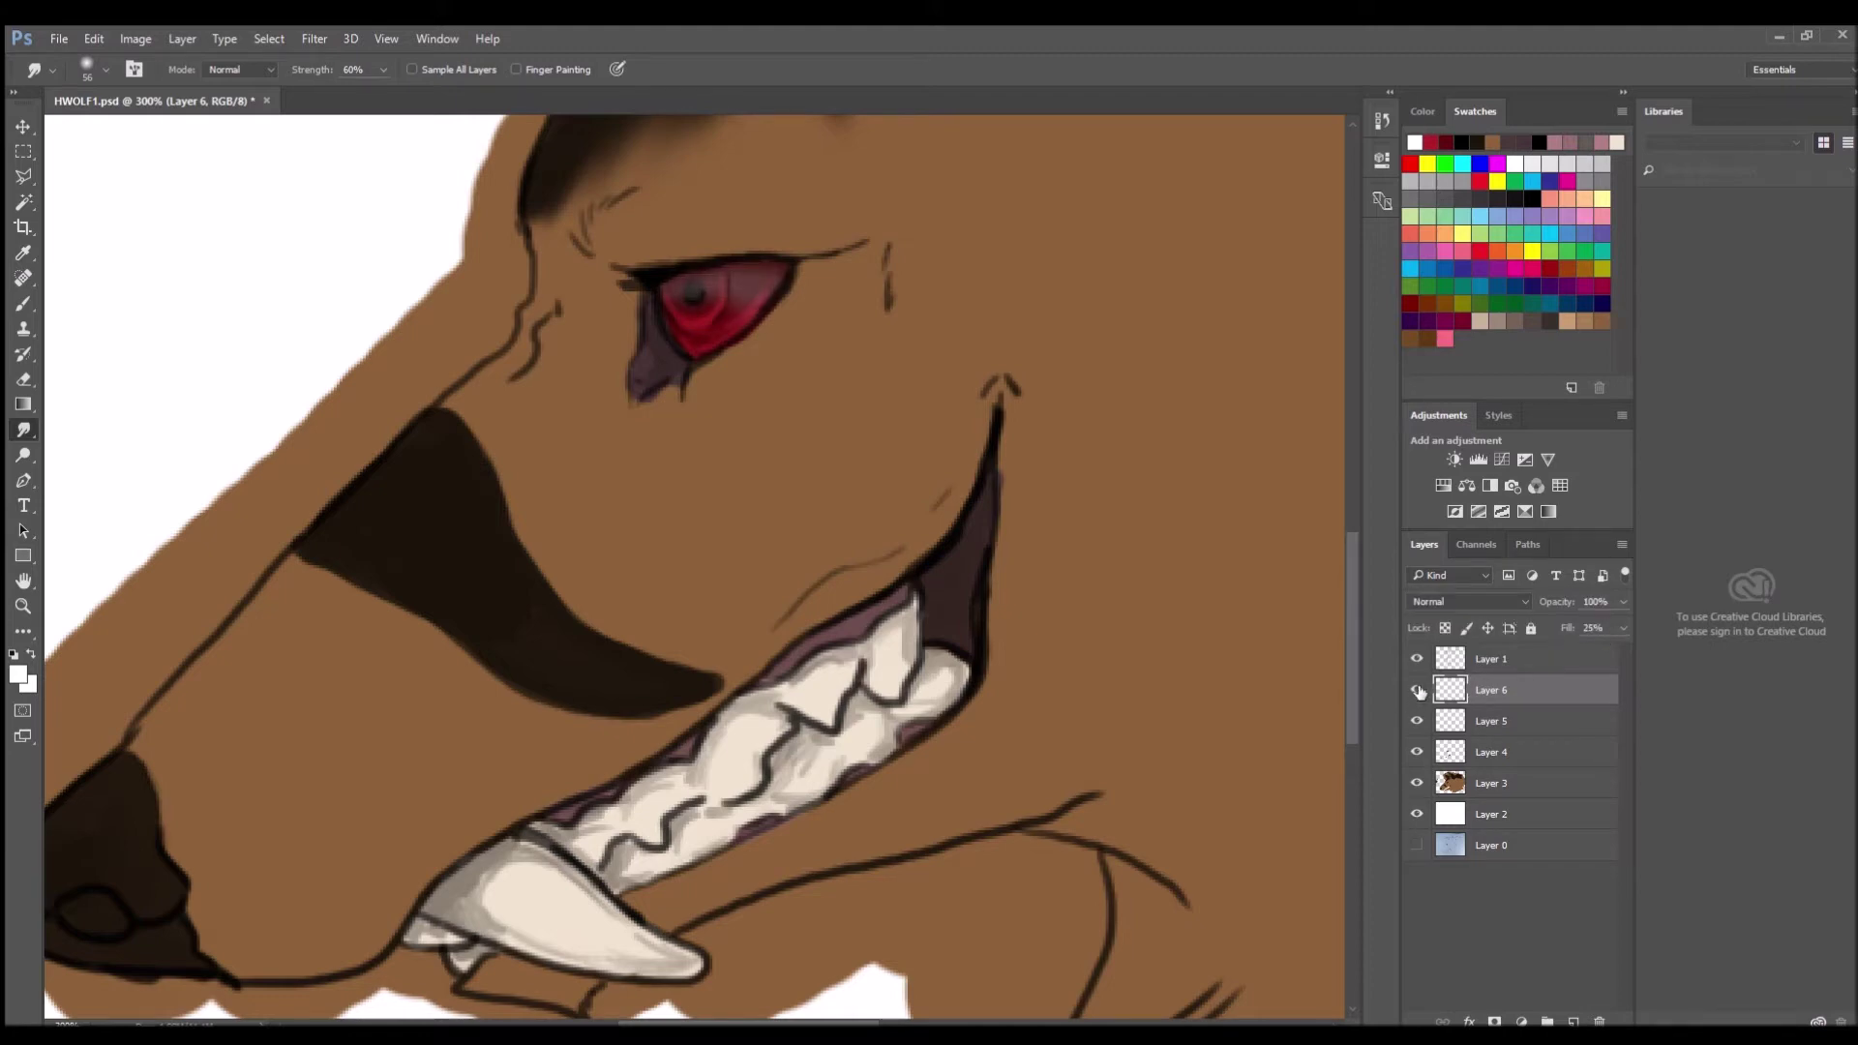
{"action": "left_click", "coordinate": [1416, 691]}
{"action": "left_click", "coordinate": [1462, 721]}
Add another layer and dab a pale pink sparkle on the eye.
{"action": "key", "text": "ctrl+shift+alt+n"}
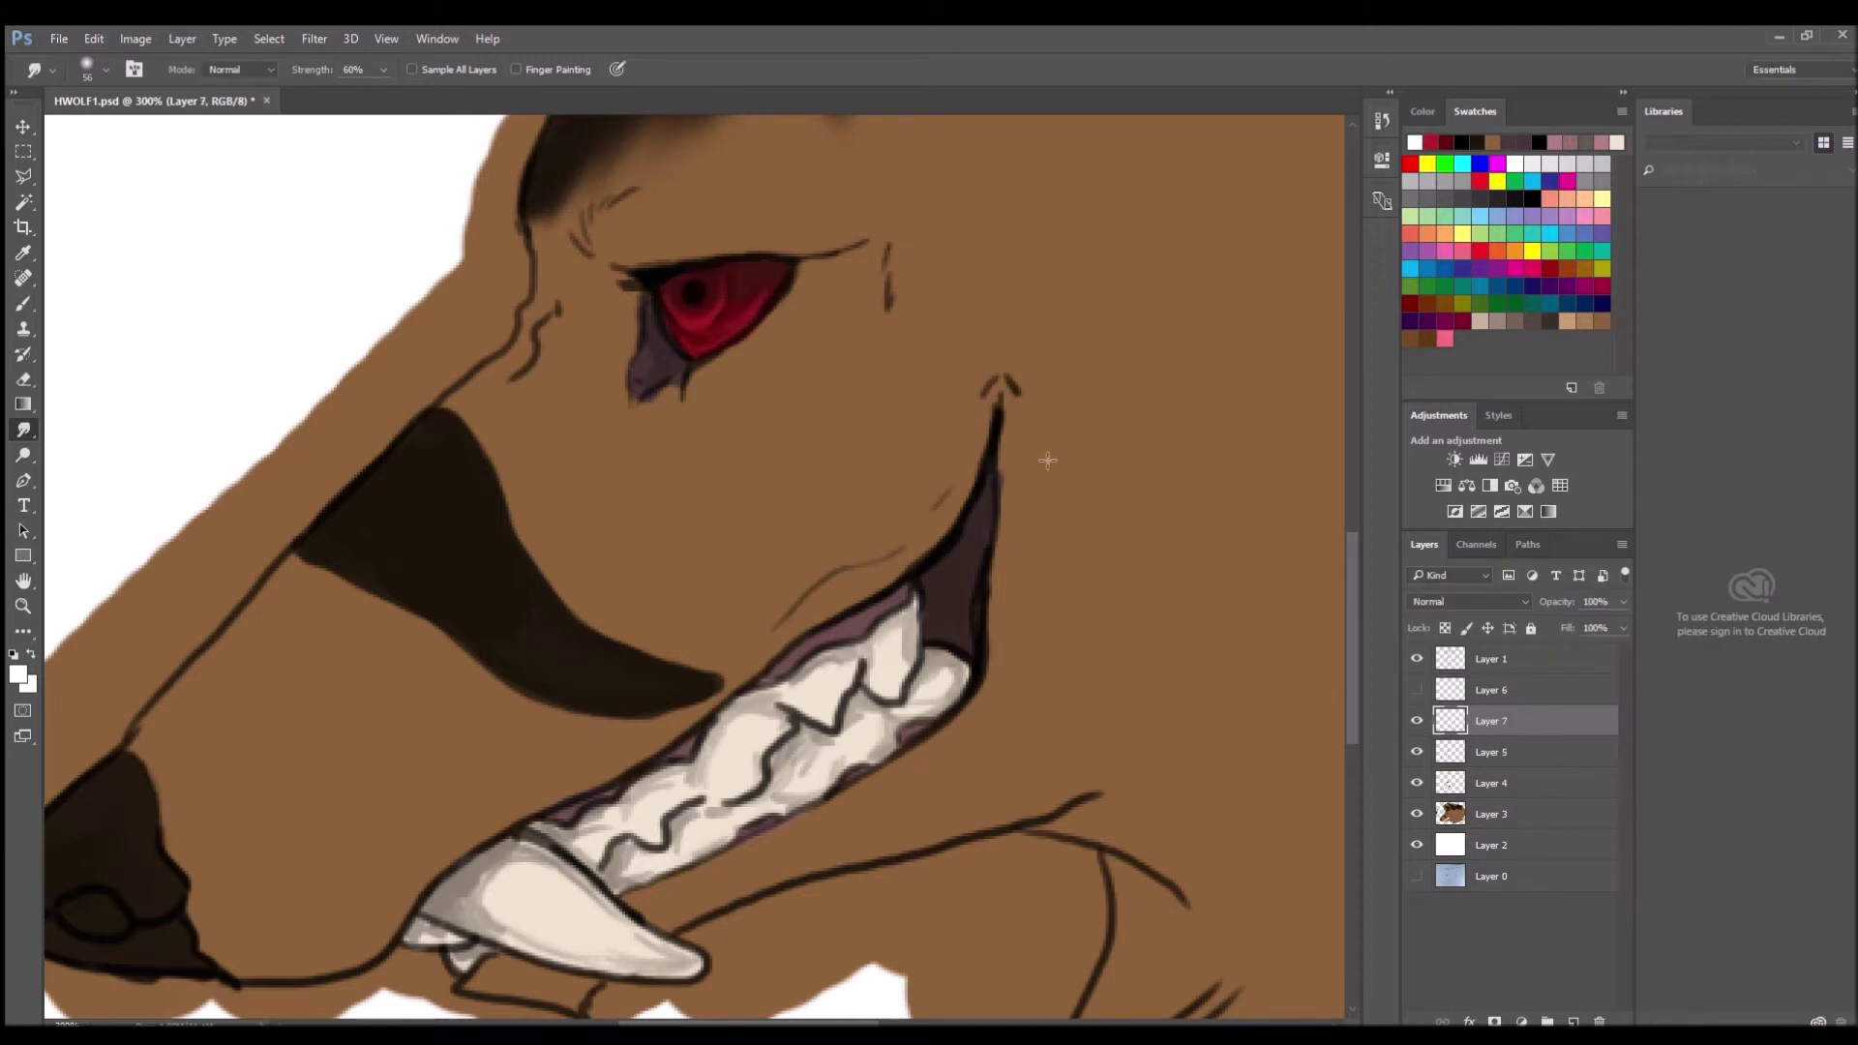
{"action": "key", "text": "b"}
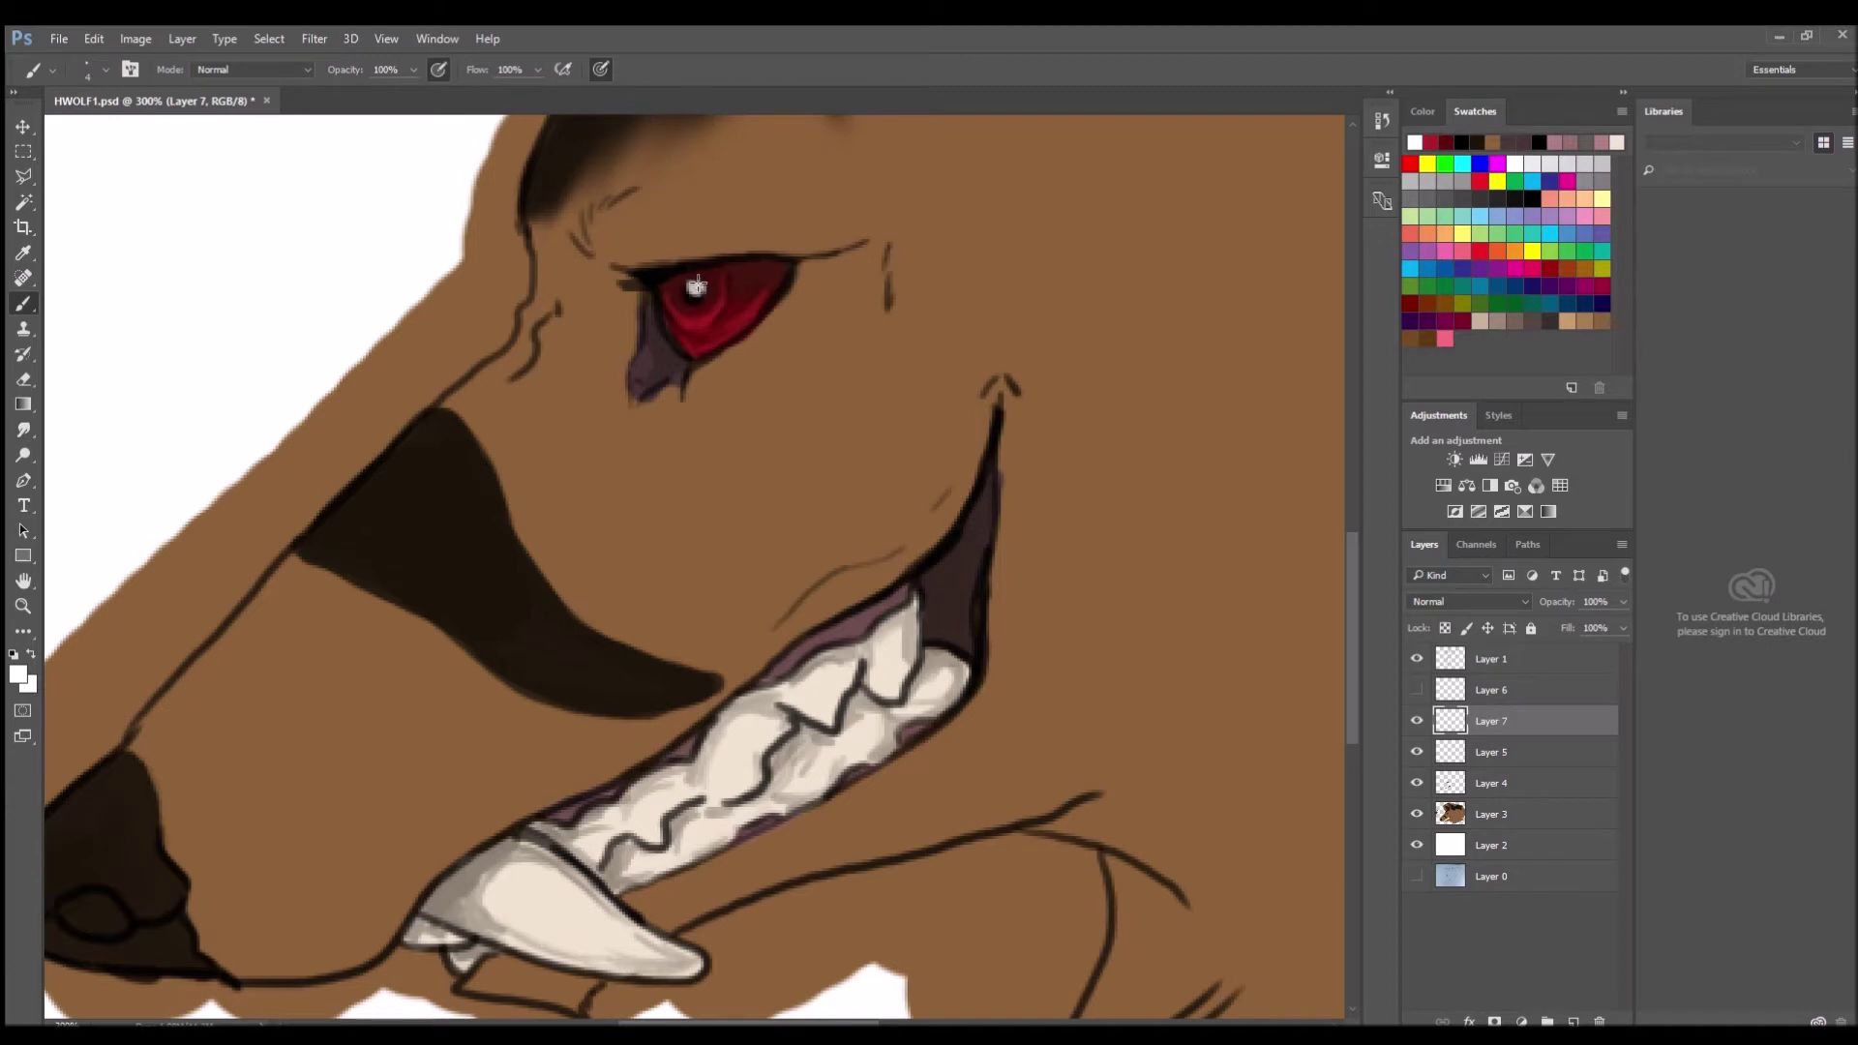
{"action": "mouse_move", "coordinate": [669, 308]}
{"action": "left_mouse_down"}
{"action": "mouse_move", "coordinate": [695, 331]}
{"action": "mouse_move", "coordinate": [745, 306]}
{"action": "left_mouse_up"}
{"action": "key", "text": "ctrl+z"}
{"action": "key", "text": "r"}
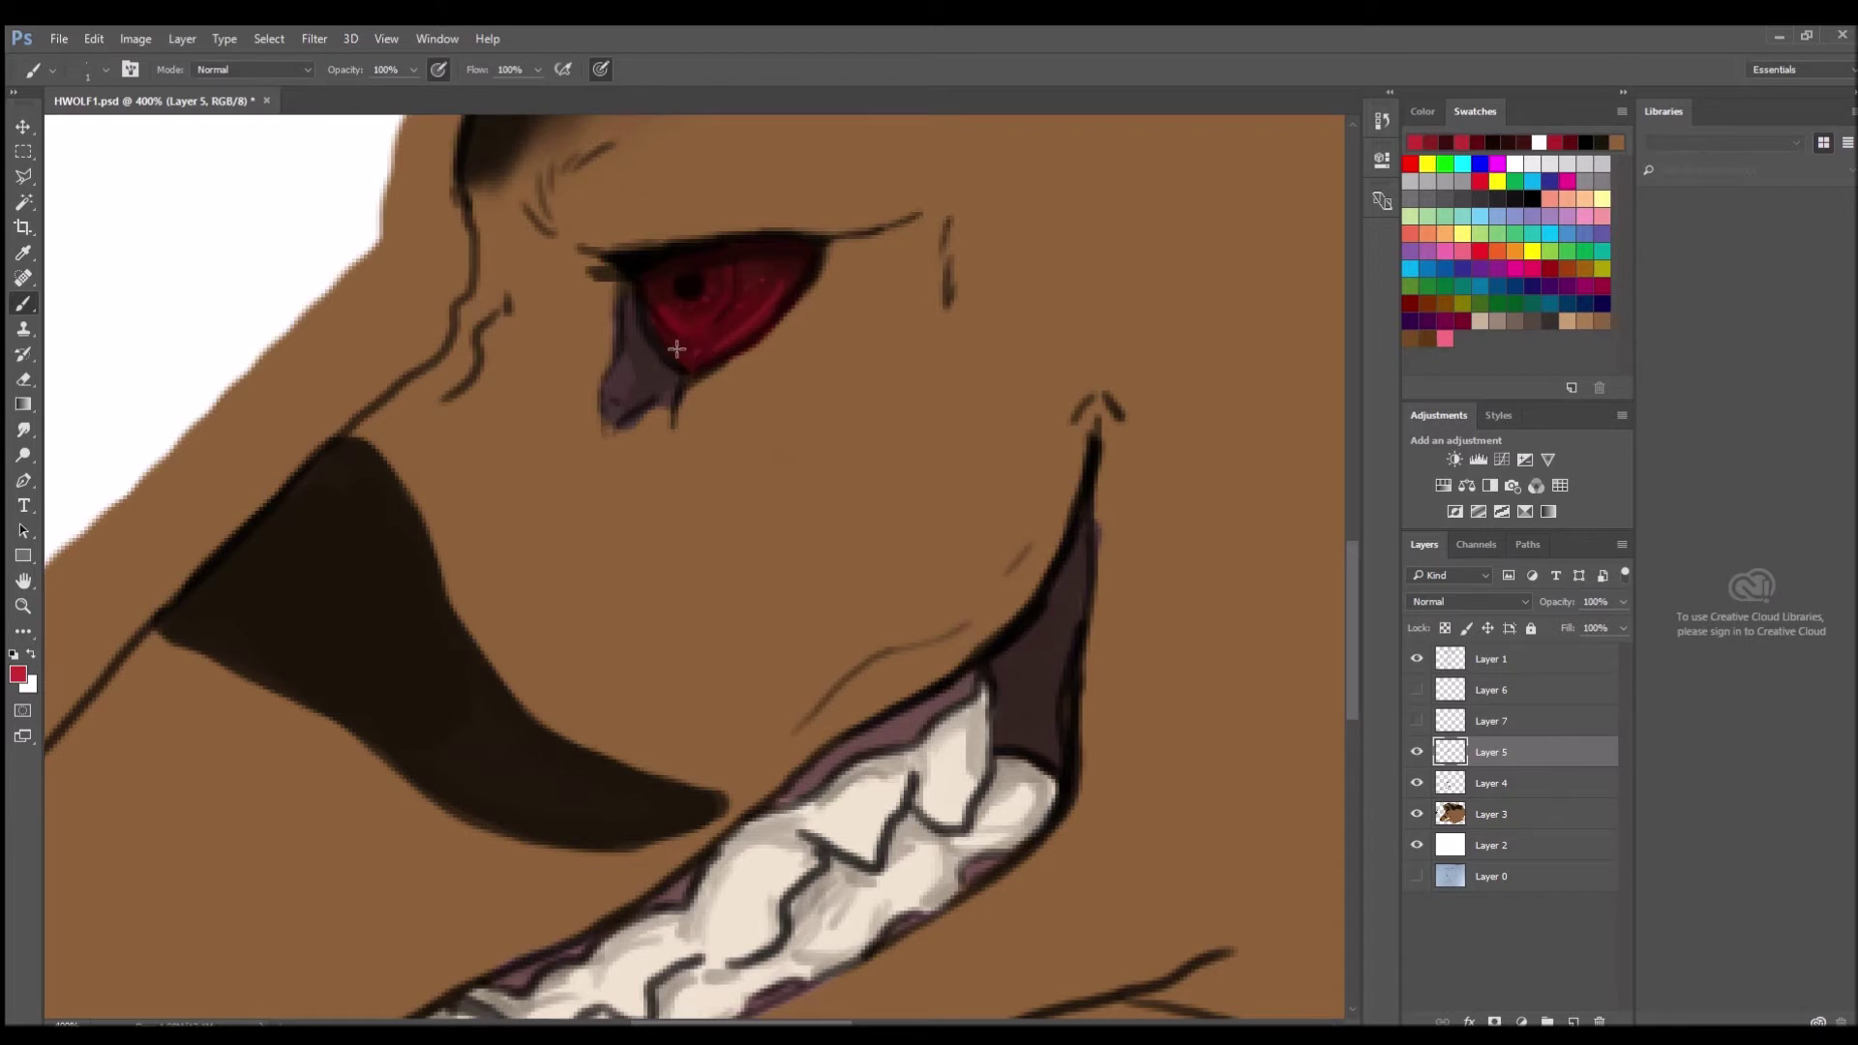
{"action": "key", "text": "i"}
{"action": "left_click", "coordinate": [755, 288]}
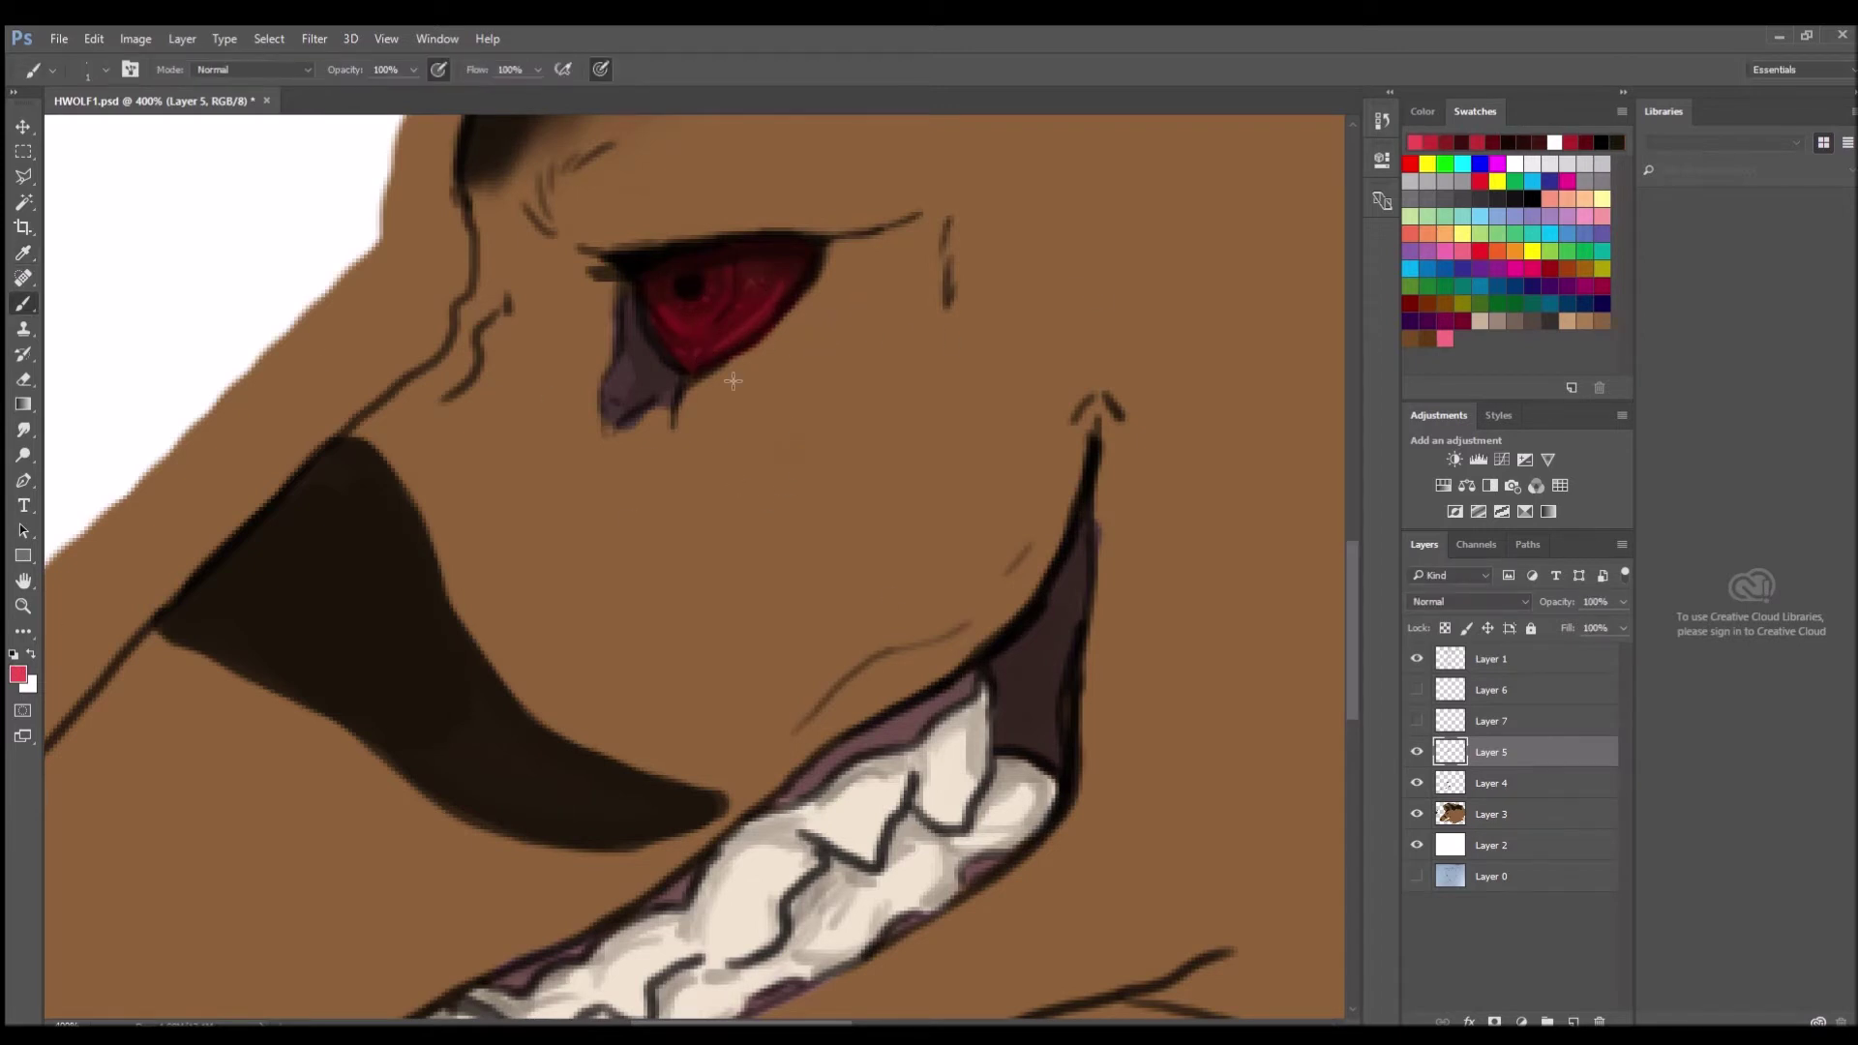
{"action": "left_click", "coordinate": [751, 285]}
{"action": "key", "text": "b"}
{"action": "left_click", "coordinate": [664, 316]}
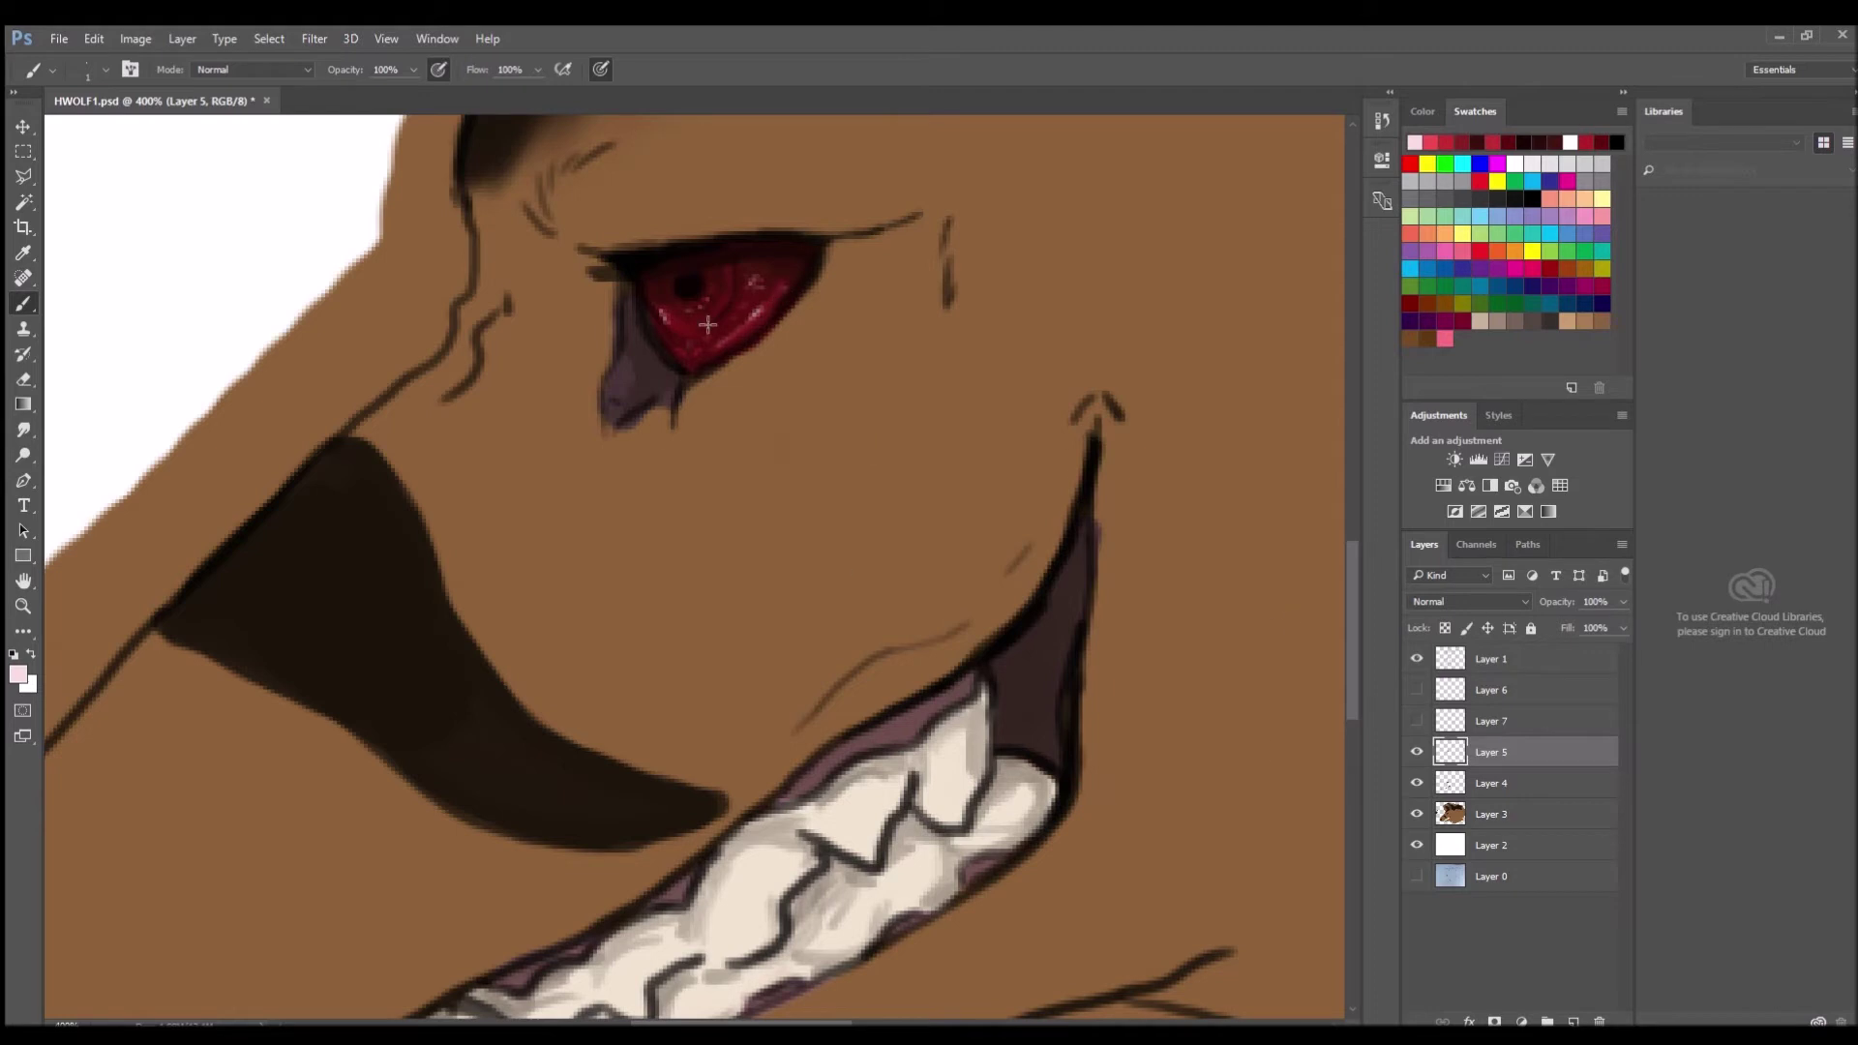
Re-show the highlight layers and raise Layer 6's Fill to about 45%.
{"action": "left_click", "coordinate": [1417, 721]}
{"action": "left_click", "coordinate": [1417, 689]}
{"action": "key", "text": "e"}
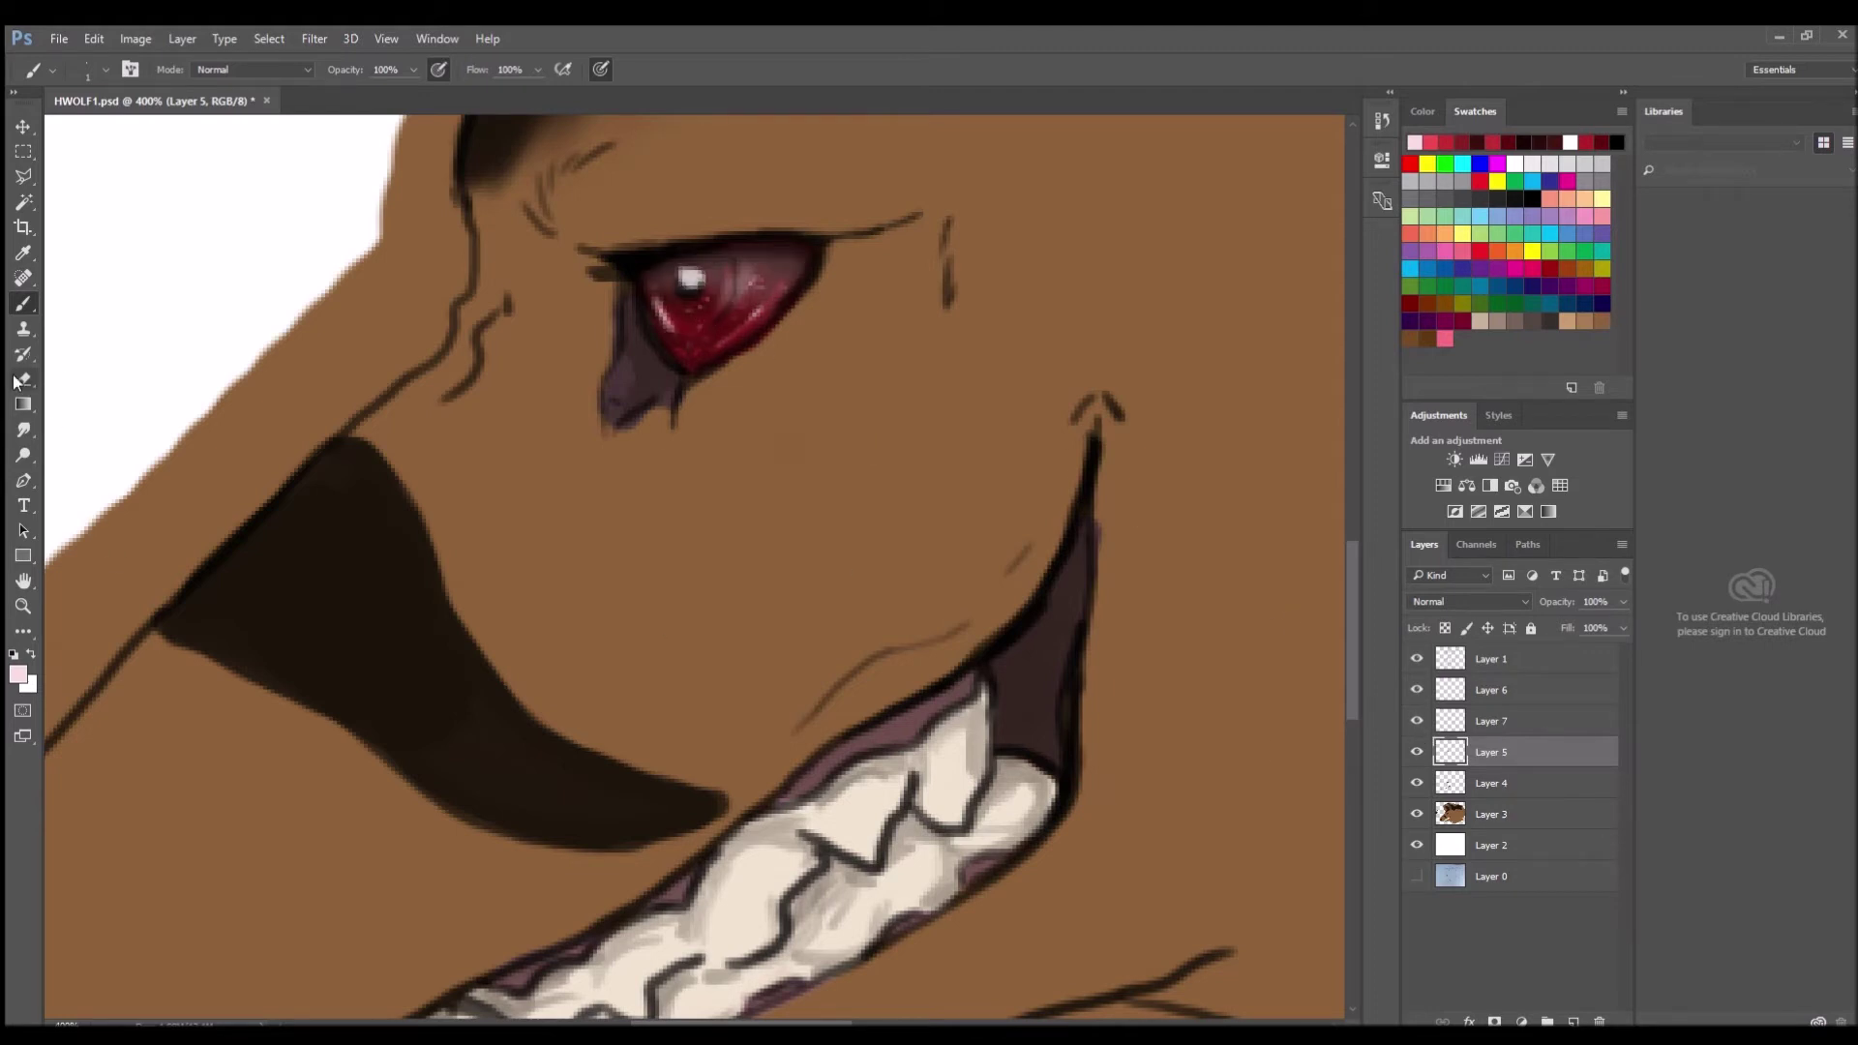
{"action": "key", "text": "bracketright"}
{"action": "key", "text": "bracketright"}
{"action": "key", "text": "bracketright"}
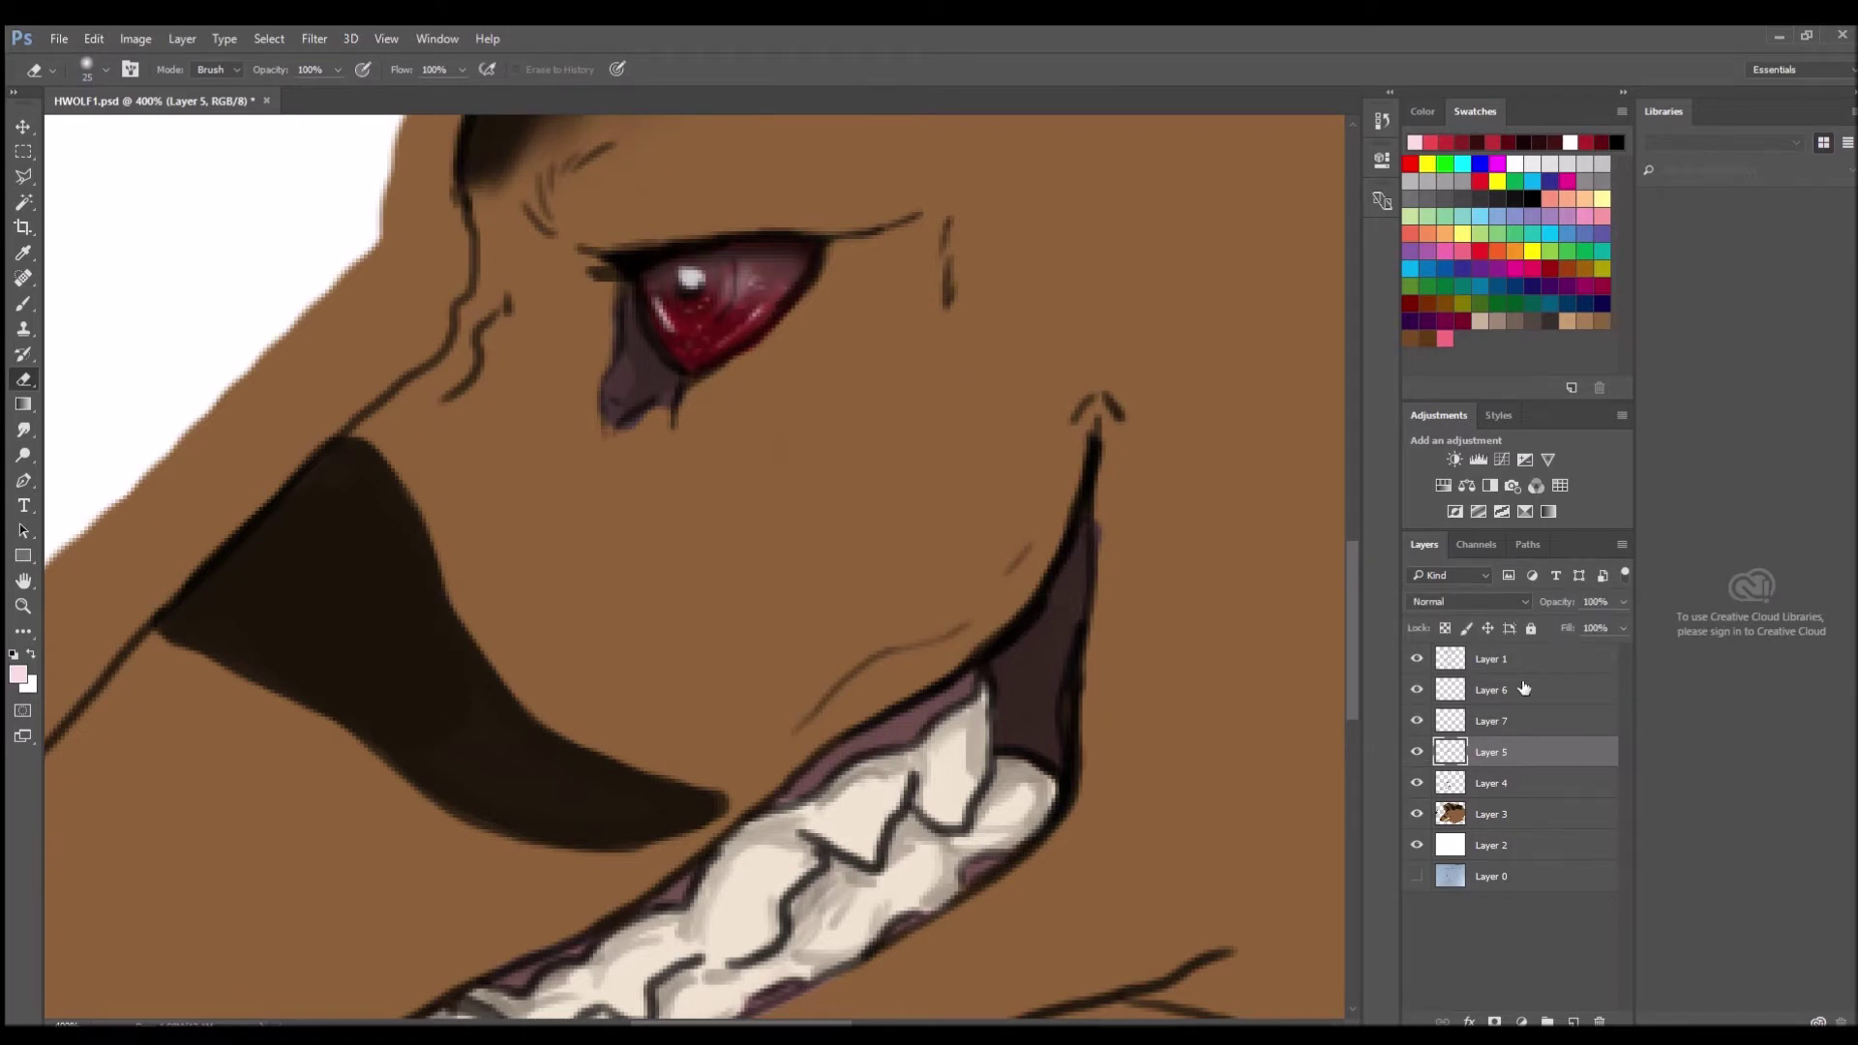
{"action": "left_click", "coordinate": [1529, 690]}
{"action": "left_click_drag", "start_coordinate": [1567, 628], "coordinate": [1612, 628]}
{"action": "key", "text": "z"}
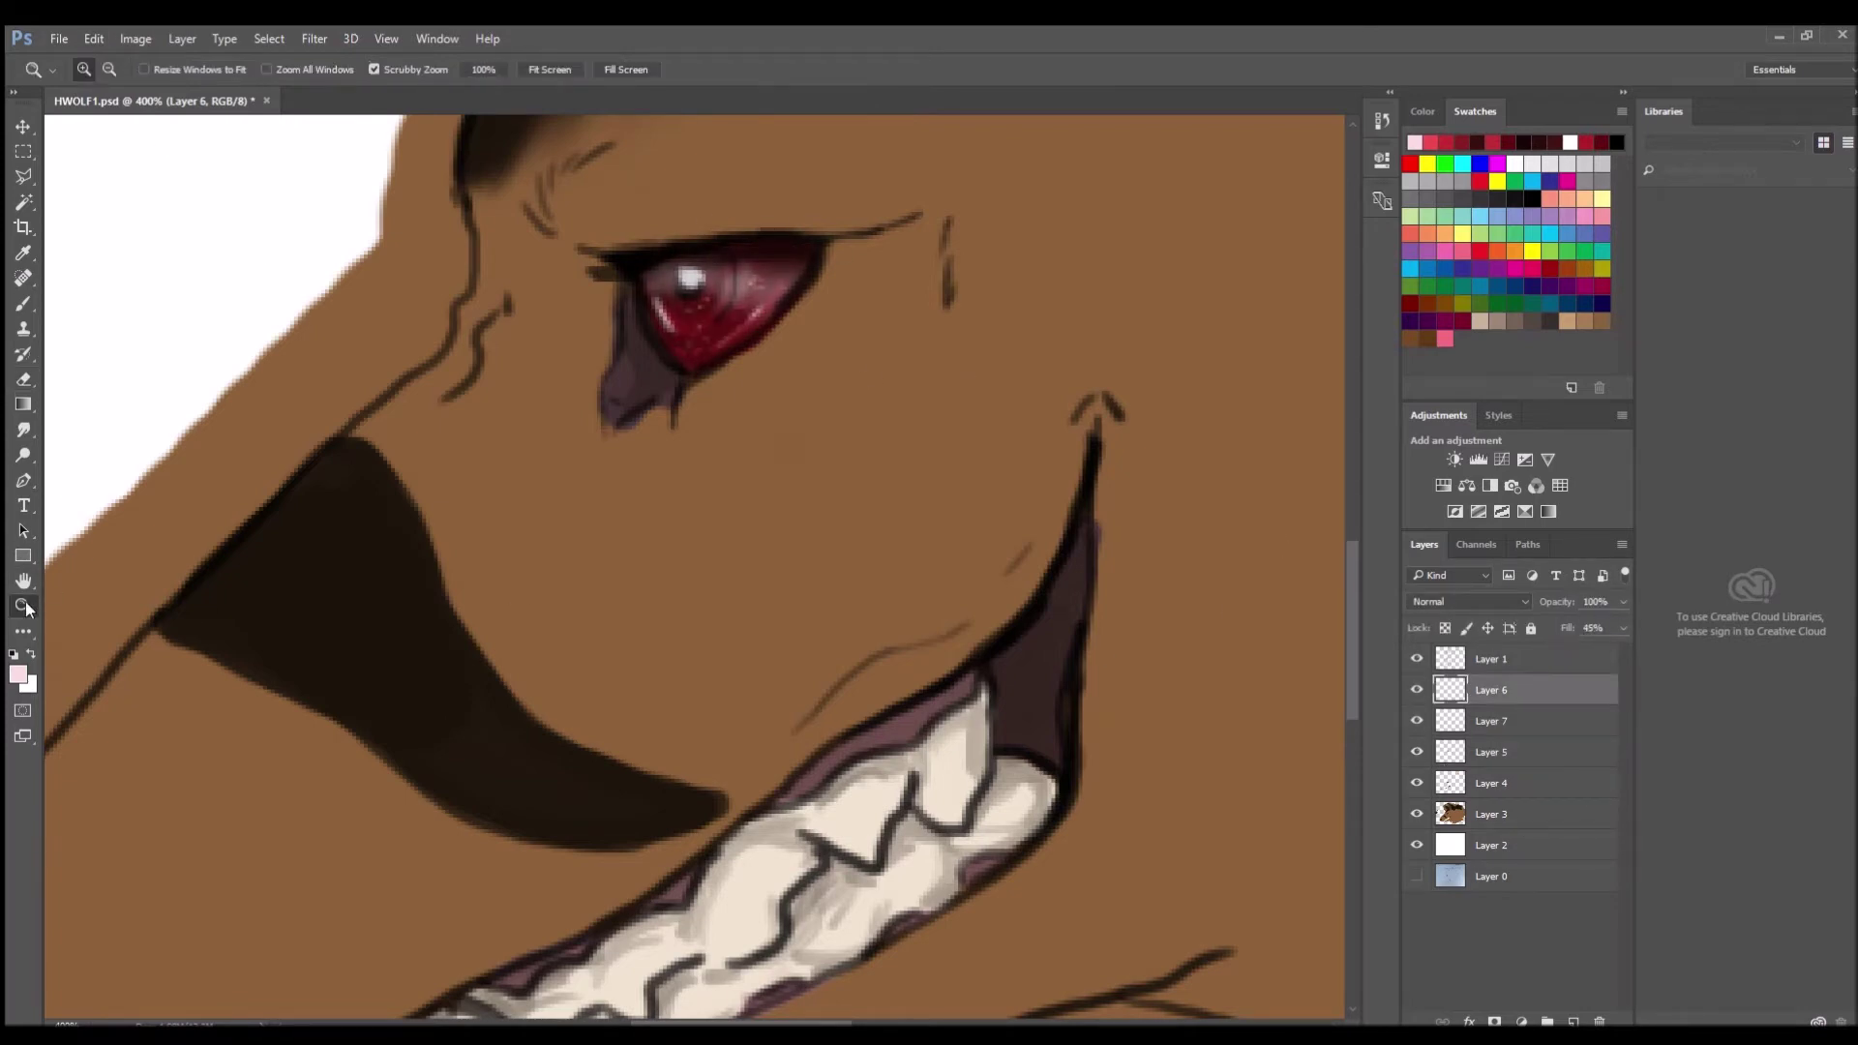
{"action": "key", "text": "ctrl+1"}
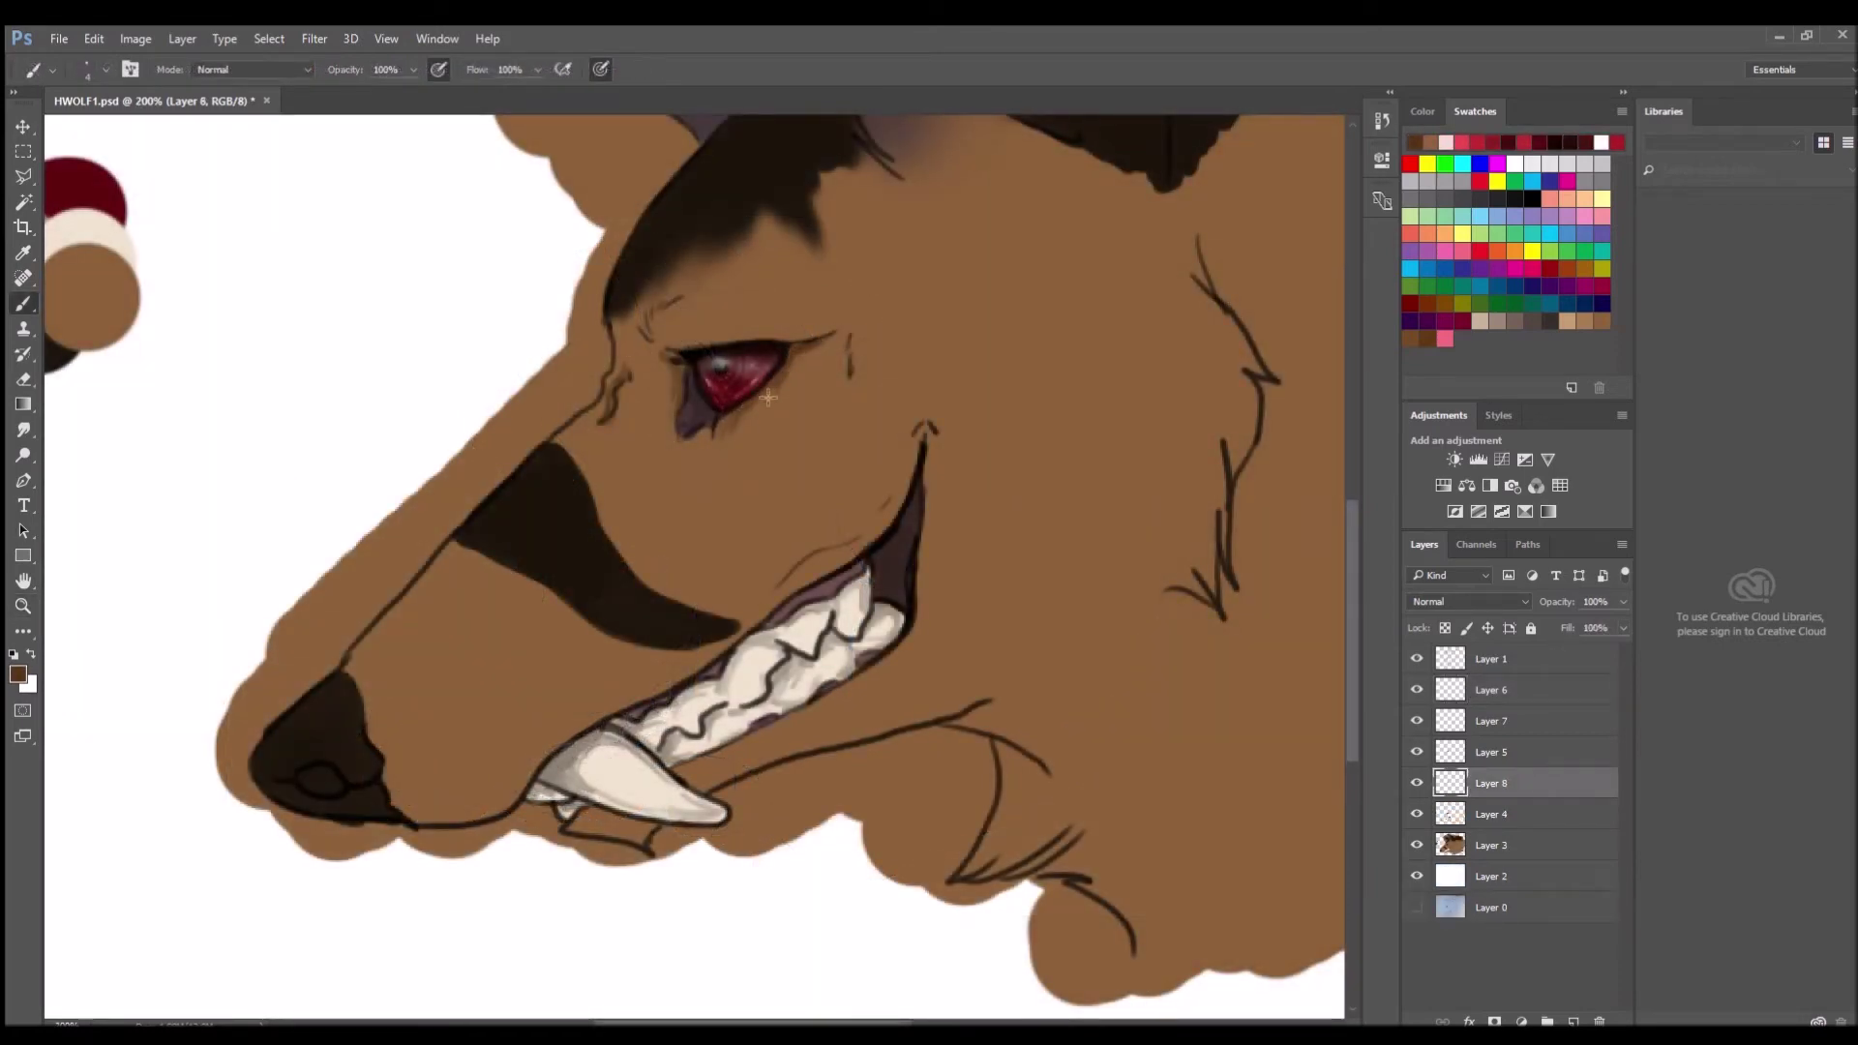
Shade dark brown fur around the eye corners and along the upper lip edge.
{"action": "left_click_drag", "start_coordinate": [862, 356], "coordinate": [853, 347]}
{"action": "left_click_drag", "start_coordinate": [798, 567], "coordinate": [862, 534]}
{"action": "left_click_drag", "start_coordinate": [876, 511], "coordinate": [896, 488]}
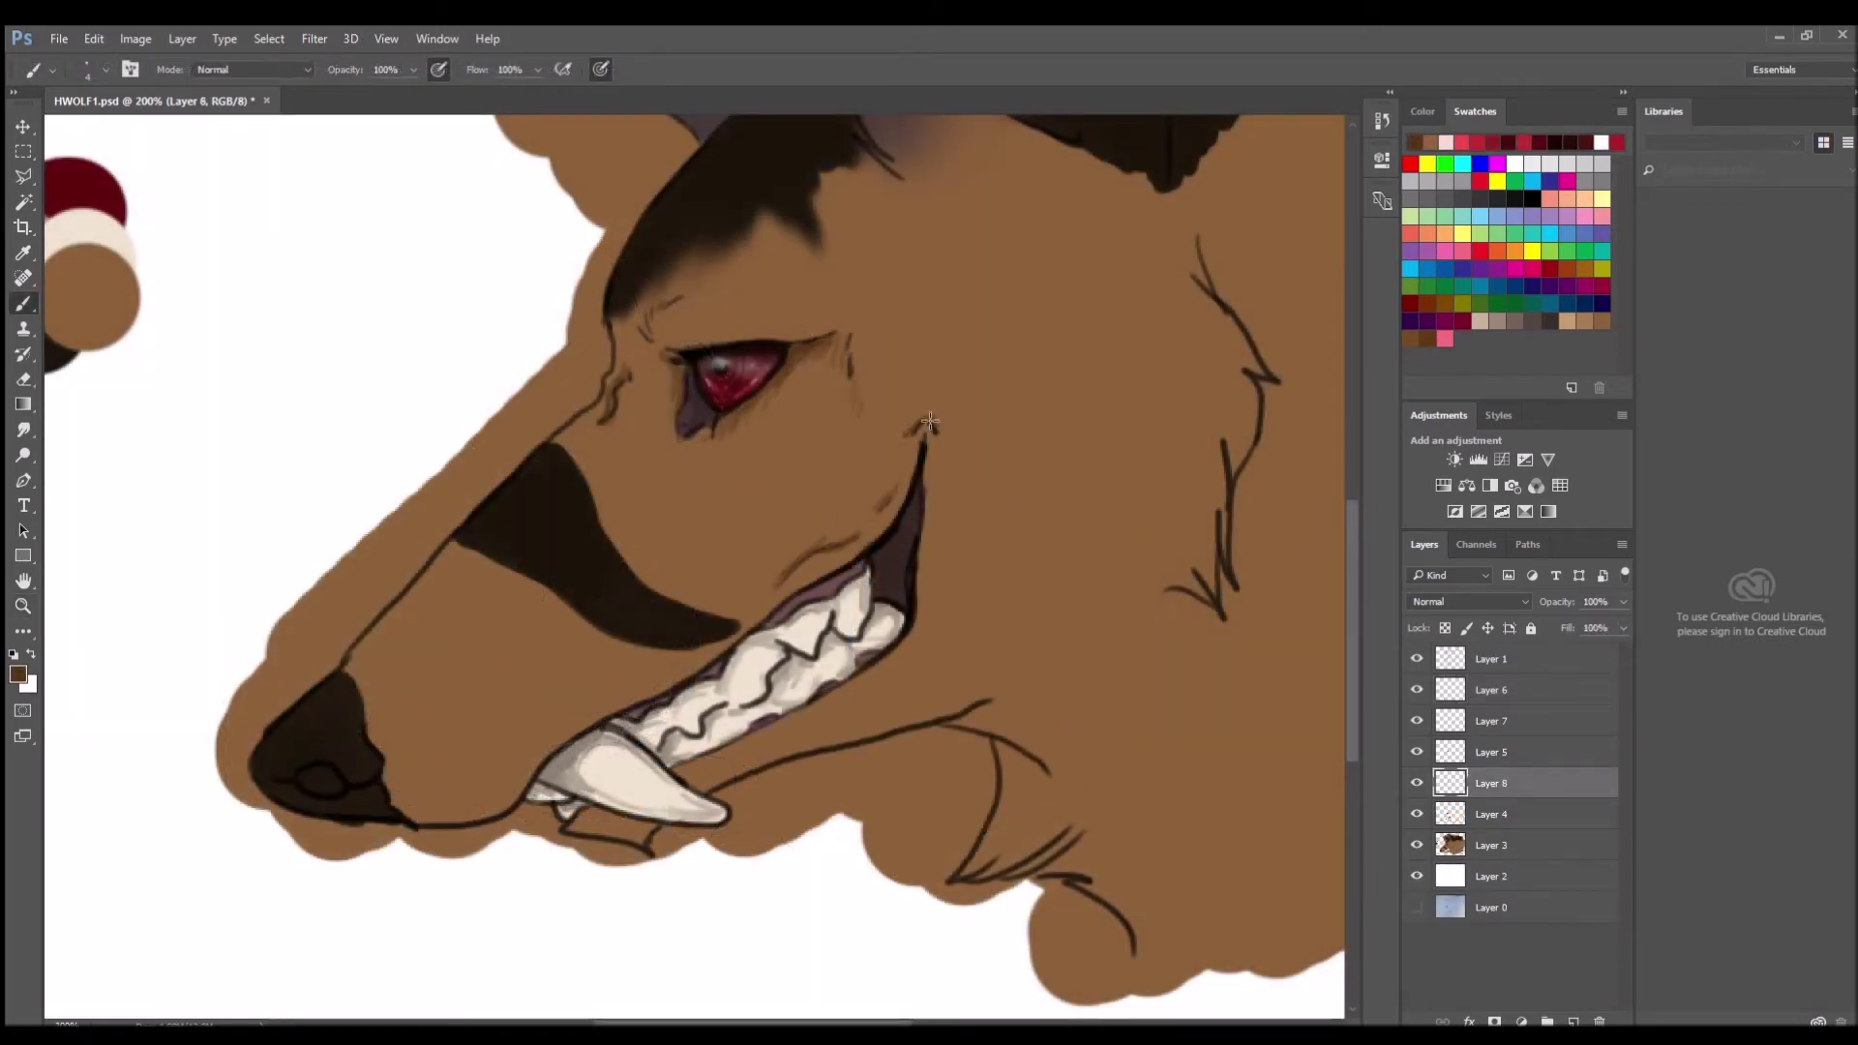
{"action": "left_click_drag", "start_coordinate": [675, 366], "coordinate": [674, 313]}
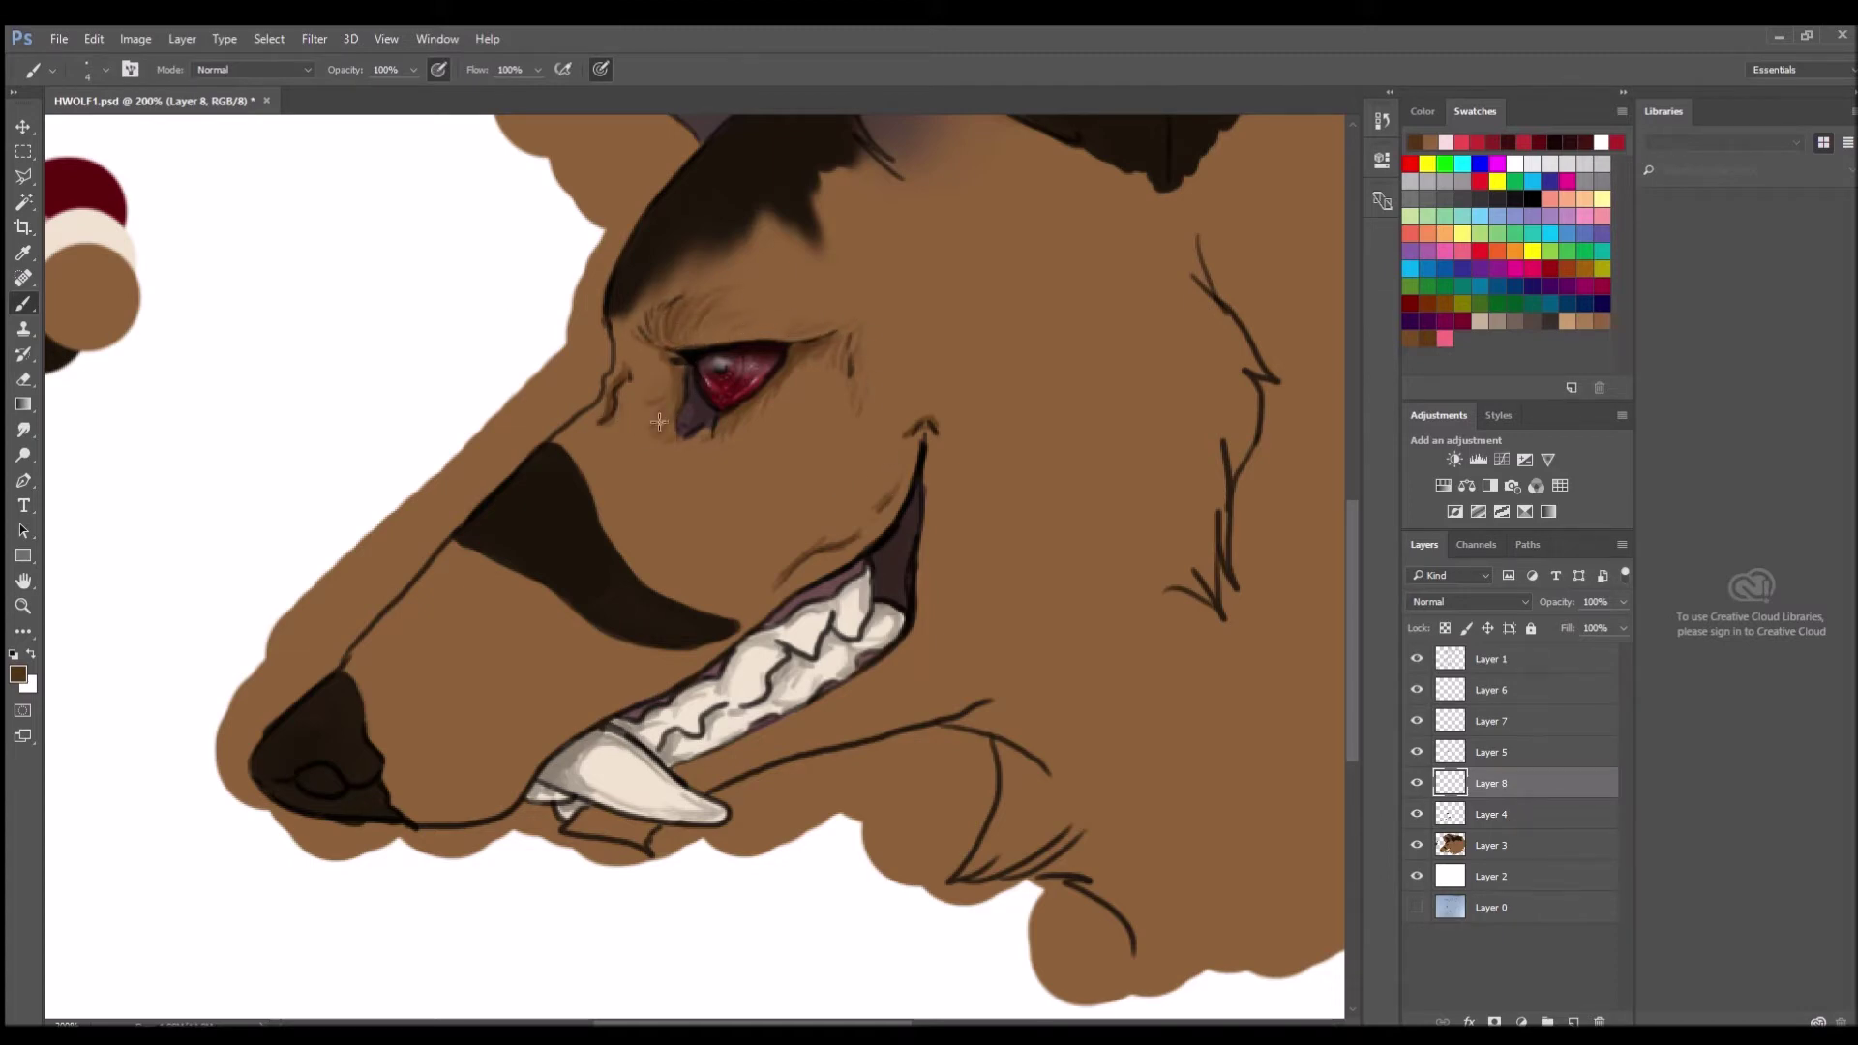
Hatch dark brown strokes under the fang and along the lower lip toward the mouth corner.
{"action": "mouse_move", "coordinate": [603, 832]}
{"action": "left_mouse_down"}
{"action": "mouse_move", "coordinate": [644, 818]}
{"action": "mouse_move", "coordinate": [643, 844]}
{"action": "left_mouse_up"}
{"action": "mouse_move", "coordinate": [677, 774]}
{"action": "left_mouse_down"}
{"action": "mouse_move", "coordinate": [721, 770]}
{"action": "mouse_move", "coordinate": [683, 801]}
{"action": "mouse_move", "coordinate": [828, 701]}
{"action": "left_mouse_up"}
{"action": "mouse_move", "coordinate": [735, 755]}
{"action": "left_mouse_down"}
{"action": "mouse_move", "coordinate": [860, 682]}
{"action": "mouse_move", "coordinate": [930, 605]}
{"action": "left_mouse_up"}
{"action": "mouse_move", "coordinate": [833, 707]}
{"action": "left_mouse_down"}
{"action": "mouse_move", "coordinate": [923, 571]}
{"action": "mouse_move", "coordinate": [935, 654]}
{"action": "left_mouse_up"}
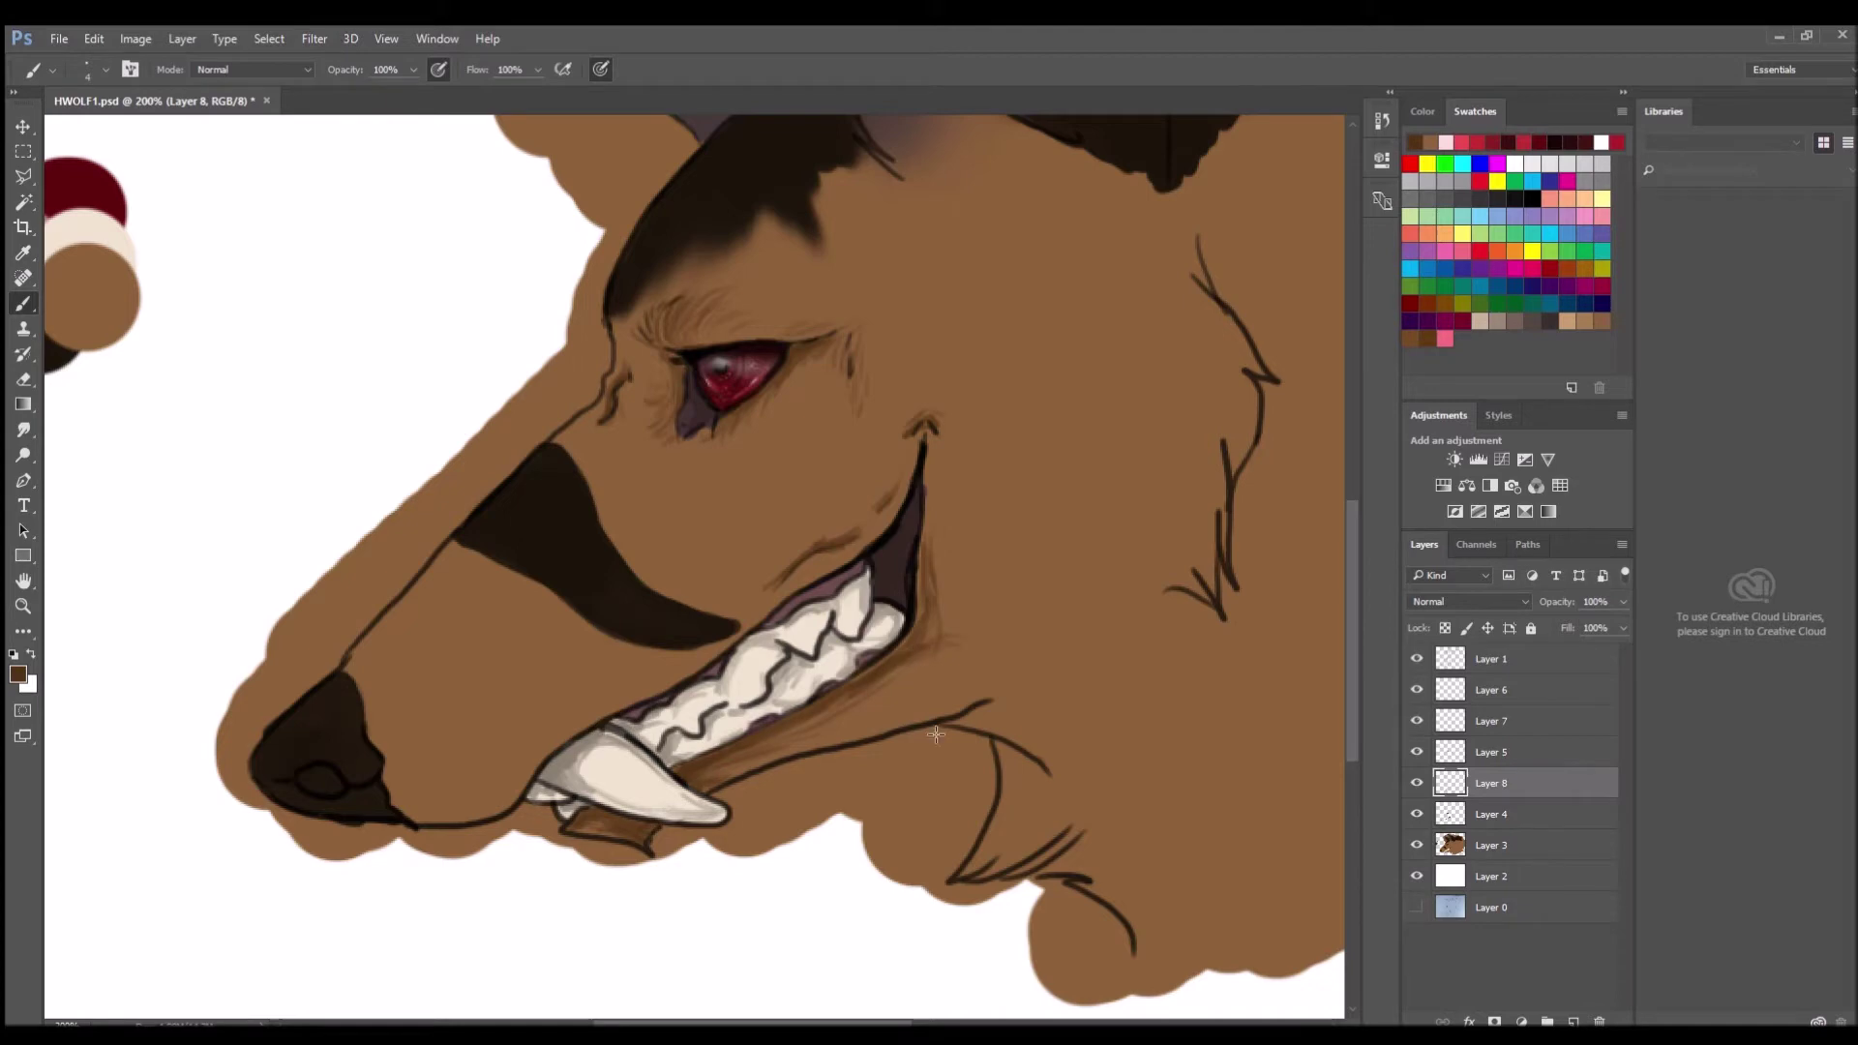
{"action": "left_click_drag", "start_coordinate": [736, 772], "coordinate": [910, 719]}
{"action": "mouse_move", "coordinate": [813, 760]}
{"action": "left_mouse_down"}
{"action": "mouse_move", "coordinate": [987, 687]}
{"action": "mouse_move", "coordinate": [910, 702]}
{"action": "left_mouse_up"}
Hatch brown fur across the chin and lower jaw, deepening shading beside the fang.
{"action": "mouse_move", "coordinate": [972, 869]}
{"action": "left_mouse_down"}
{"action": "mouse_move", "coordinate": [1028, 810]}
{"action": "mouse_move", "coordinate": [1031, 750]}
{"action": "left_mouse_up"}
{"action": "mouse_move", "coordinate": [1055, 879]}
{"action": "left_mouse_down"}
{"action": "mouse_move", "coordinate": [1088, 789]}
{"action": "mouse_move", "coordinate": [1138, 919]}
{"action": "mouse_move", "coordinate": [1089, 823]}
{"action": "left_mouse_up"}
{"action": "mouse_move", "coordinate": [366, 682]}
{"action": "left_mouse_down"}
{"action": "mouse_move", "coordinate": [430, 814]}
{"action": "mouse_move", "coordinate": [512, 799]}
{"action": "mouse_move", "coordinate": [590, 721]}
{"action": "left_mouse_up"}
{"action": "mouse_move", "coordinate": [523, 788]}
{"action": "left_mouse_down"}
{"action": "mouse_move", "coordinate": [397, 825]}
{"action": "mouse_move", "coordinate": [387, 786]}
{"action": "left_mouse_up"}
{"action": "mouse_move", "coordinate": [523, 765]}
{"action": "left_mouse_down"}
{"action": "mouse_move", "coordinate": [474, 808]}
{"action": "mouse_move", "coordinate": [511, 782]}
{"action": "left_mouse_up"}
{"action": "left_click_drag", "start_coordinate": [736, 637], "coordinate": [678, 678]}
{"action": "scroll", "coordinate": [1056, 579], "scroll_direction": "up", "scroll_amount": 6}
{"action": "scroll", "coordinate": [968, 310], "scroll_direction": "down", "scroll_amount": 1}
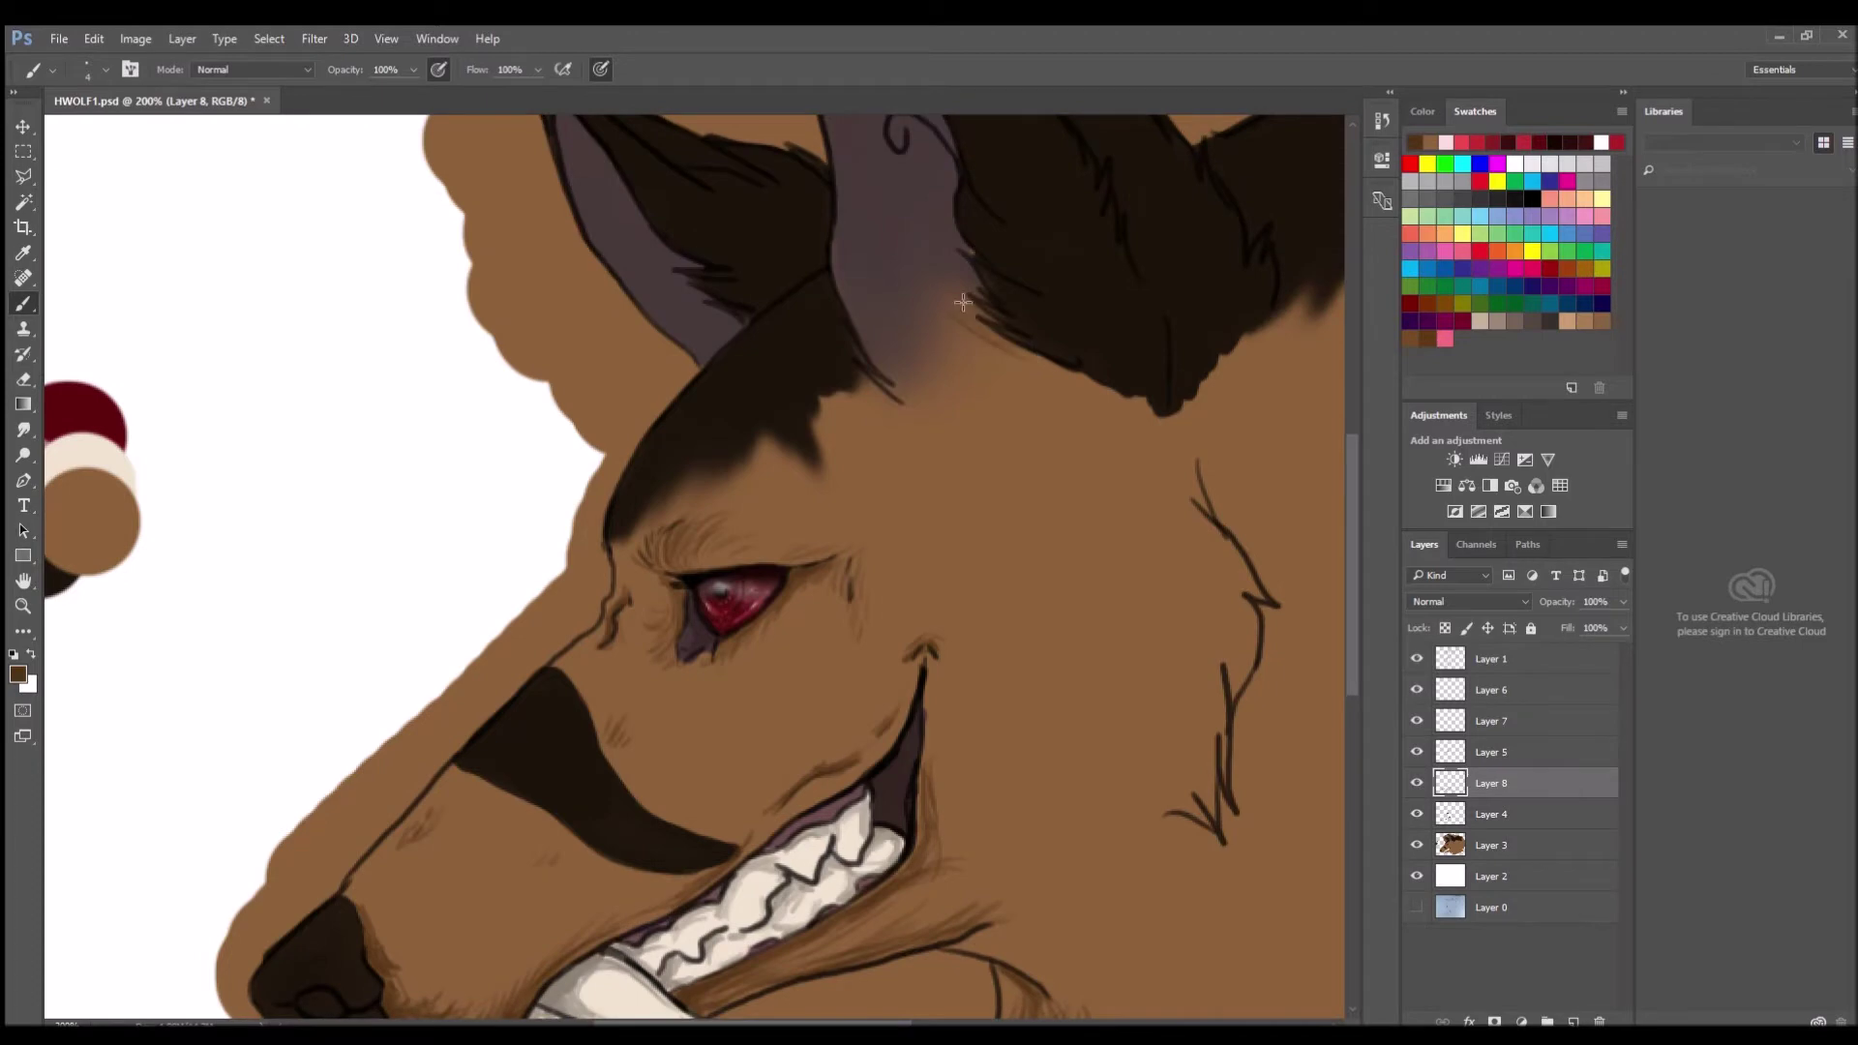
Test a mid brown swatch colour and add a light stroke at the ear base.
{"action": "left_click_drag", "start_coordinate": [295, 505], "coordinate": [265, 545]}
{"action": "left_click", "coordinate": [1009, 360], "text": "alt"}
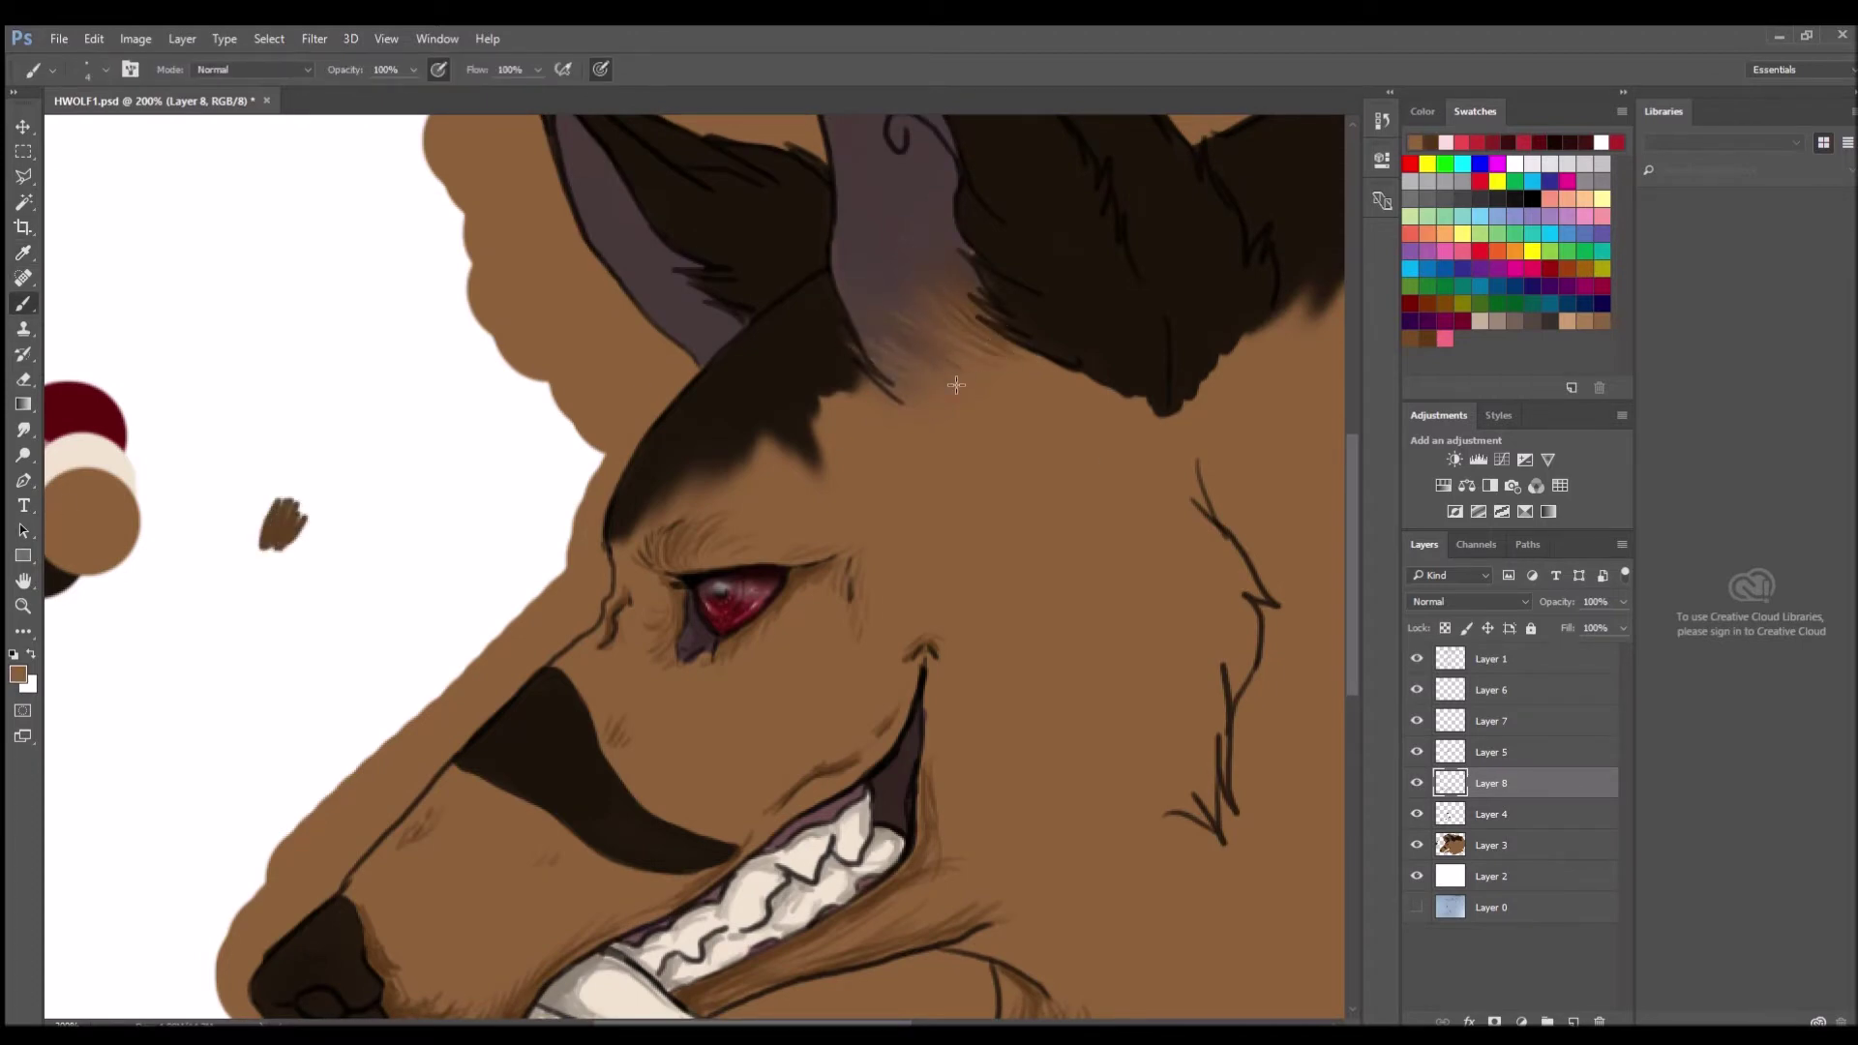
{"action": "left_click_drag", "start_coordinate": [953, 248], "coordinate": [931, 225]}
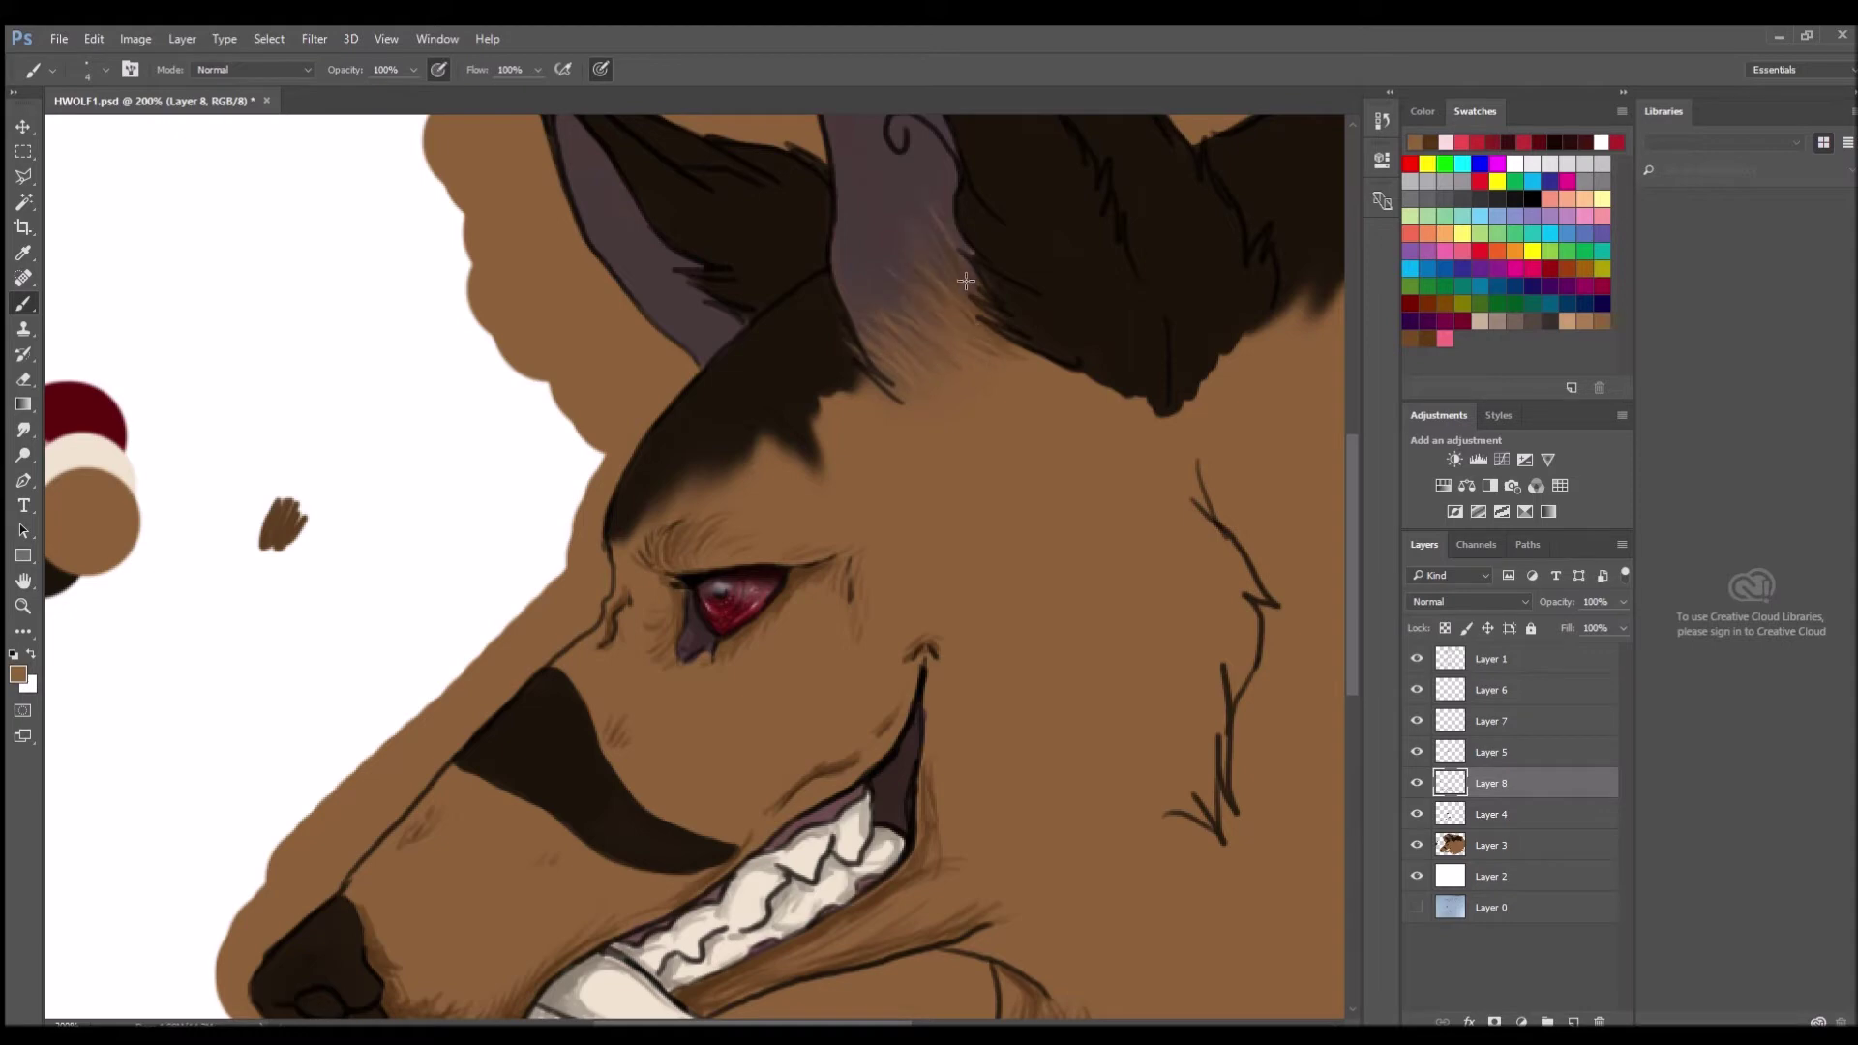
{"action": "scroll", "coordinate": [883, 247], "scroll_direction": "up", "scroll_amount": 5}
Streak light fur across the right inner ear from base to tip.
{"action": "mouse_move", "coordinate": [968, 598]}
{"action": "left_mouse_down"}
{"action": "mouse_move", "coordinate": [902, 440]}
{"action": "mouse_move", "coordinate": [799, 310]}
{"action": "left_mouse_up"}
{"action": "left_click_drag", "start_coordinate": [934, 522], "coordinate": [825, 376]}
{"action": "mouse_move", "coordinate": [934, 639]}
{"action": "left_mouse_down"}
{"action": "mouse_move", "coordinate": [914, 484]}
{"action": "mouse_move", "coordinate": [835, 358]}
{"action": "mouse_move", "coordinate": [866, 571]}
{"action": "mouse_move", "coordinate": [856, 479]}
{"action": "mouse_move", "coordinate": [852, 493]}
{"action": "left_mouse_up"}
{"action": "mouse_move", "coordinate": [958, 600]}
{"action": "left_mouse_down"}
{"action": "mouse_move", "coordinate": [915, 412]}
{"action": "mouse_move", "coordinate": [832, 358]}
{"action": "left_mouse_up"}
{"action": "left_click_drag", "start_coordinate": [876, 634], "coordinate": [847, 542]}
{"action": "left_click_drag", "start_coordinate": [925, 610], "coordinate": [910, 475]}
{"action": "left_click_drag", "start_coordinate": [891, 388], "coordinate": [784, 302]}
{"action": "left_click_drag", "start_coordinate": [892, 488], "coordinate": [830, 322]}
Streak light fur up the left inner ear, then zoom out to the whole head.
{"action": "mouse_move", "coordinate": [741, 641]}
{"action": "left_mouse_down"}
{"action": "mouse_move", "coordinate": [618, 557]}
{"action": "mouse_move", "coordinate": [668, 606]}
{"action": "left_mouse_up"}
{"action": "mouse_move", "coordinate": [743, 674]}
{"action": "left_mouse_down"}
{"action": "mouse_move", "coordinate": [606, 600]}
{"action": "mouse_move", "coordinate": [586, 489]}
{"action": "left_mouse_up"}
{"action": "left_click_drag", "start_coordinate": [660, 557], "coordinate": [566, 444]}
{"action": "scroll", "coordinate": [680, 574], "scroll_direction": "down", "scroll_amount": 3}
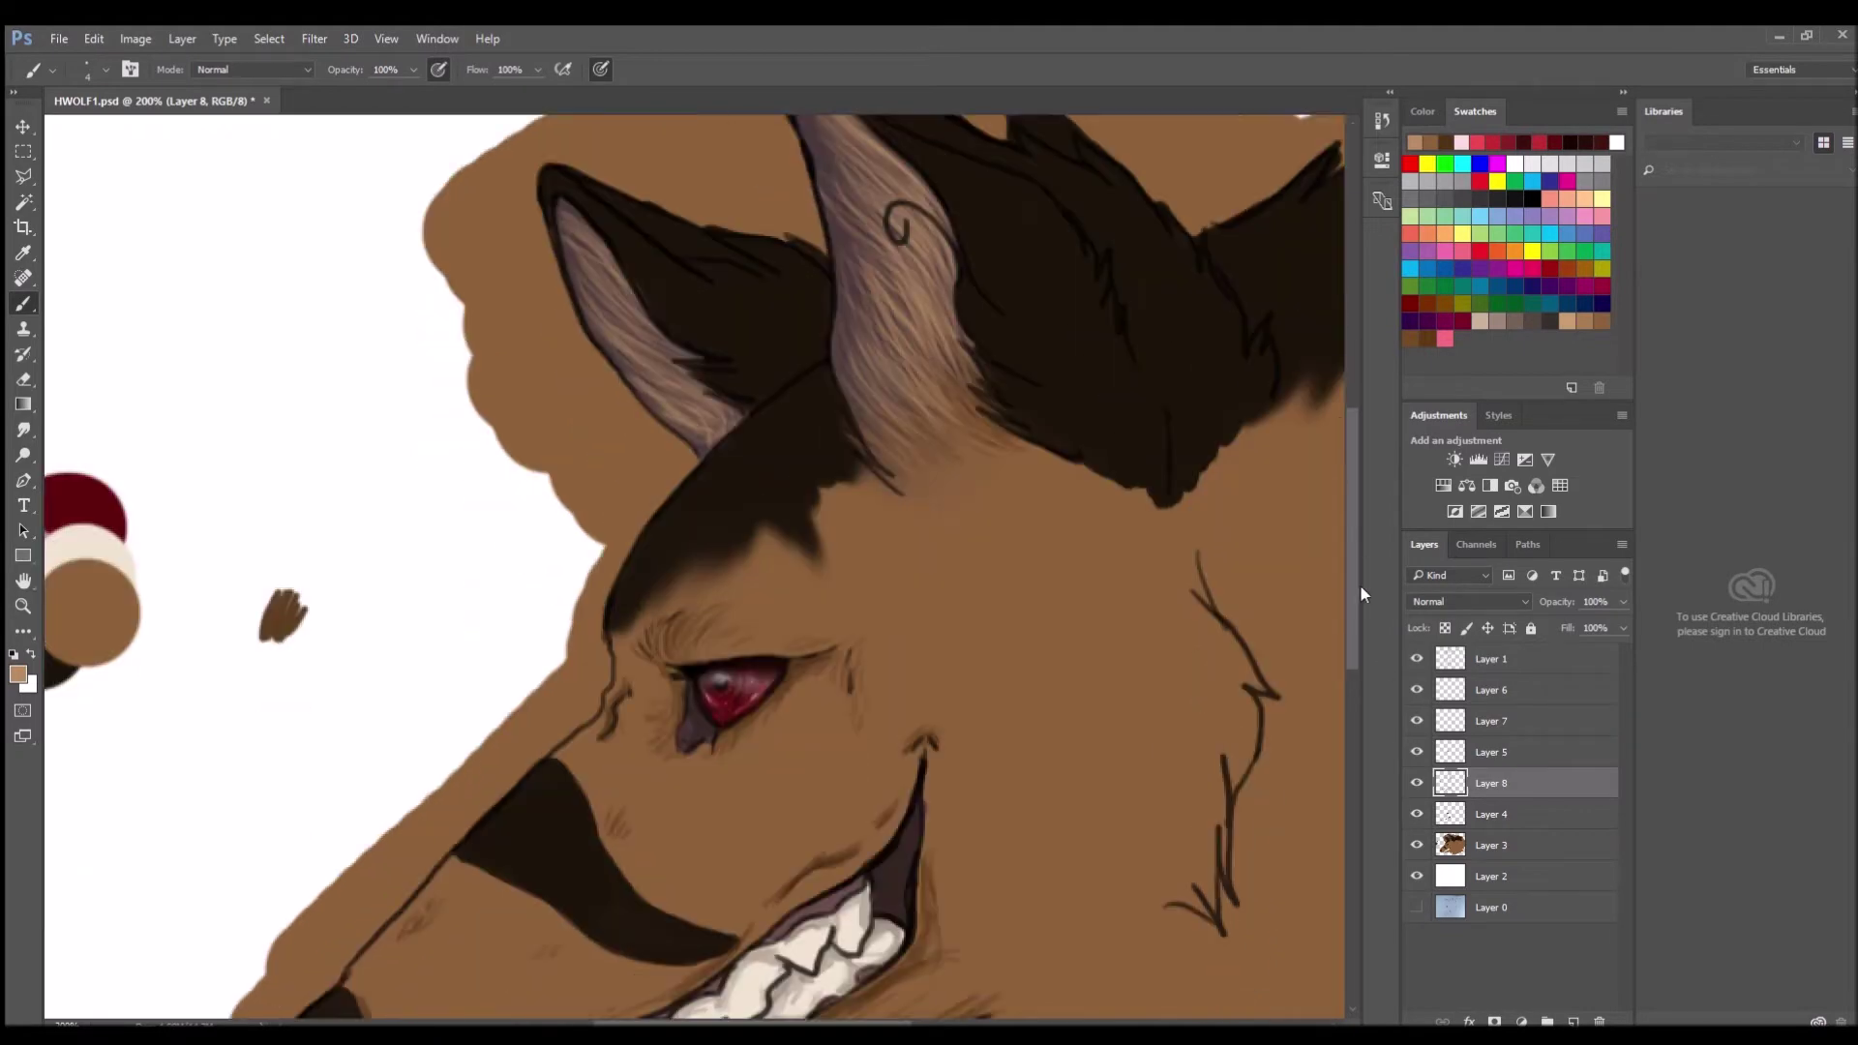
{"action": "left_click", "coordinate": [1047, 489], "text": "alt"}
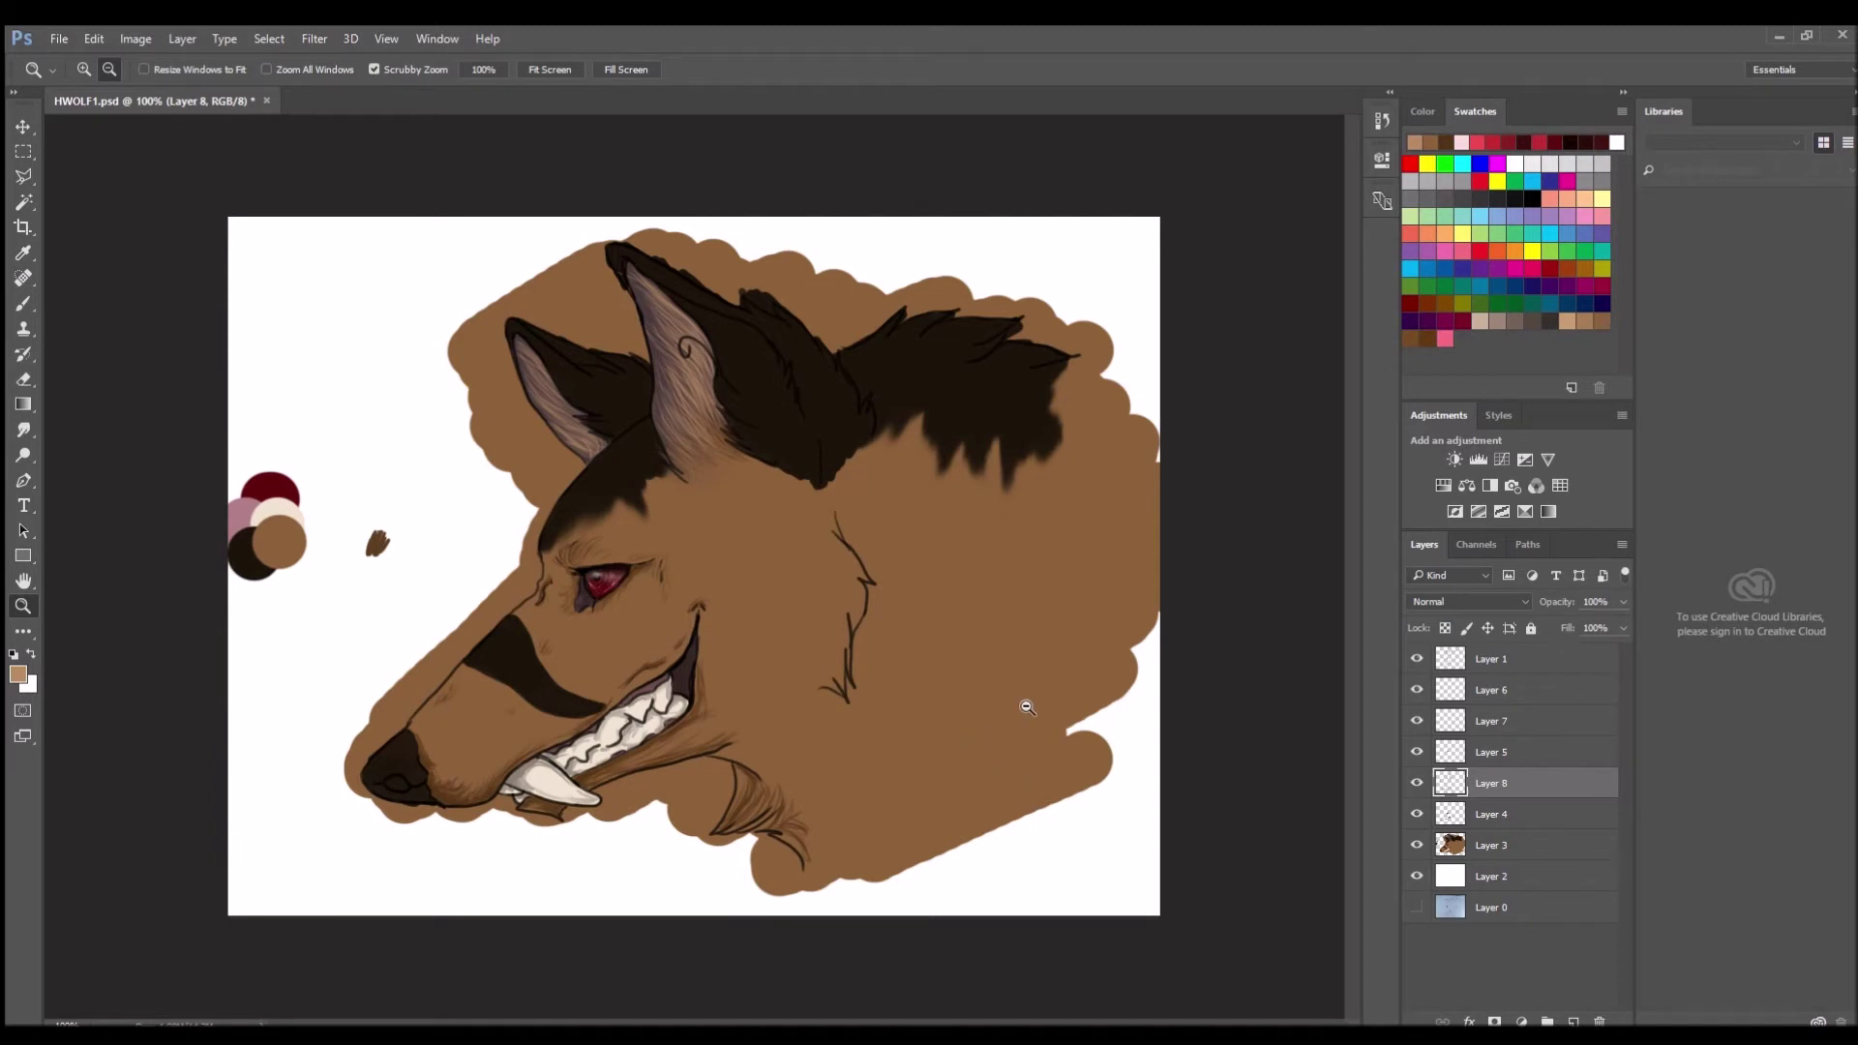
Zoom in, sample a darker brown, and paint fur along the jaw and throat on Layer 8.
{"action": "left_click", "coordinate": [576, 624]}
{"action": "key", "text": "b"}
{"action": "left_click", "coordinate": [184, 440], "text": "alt"}
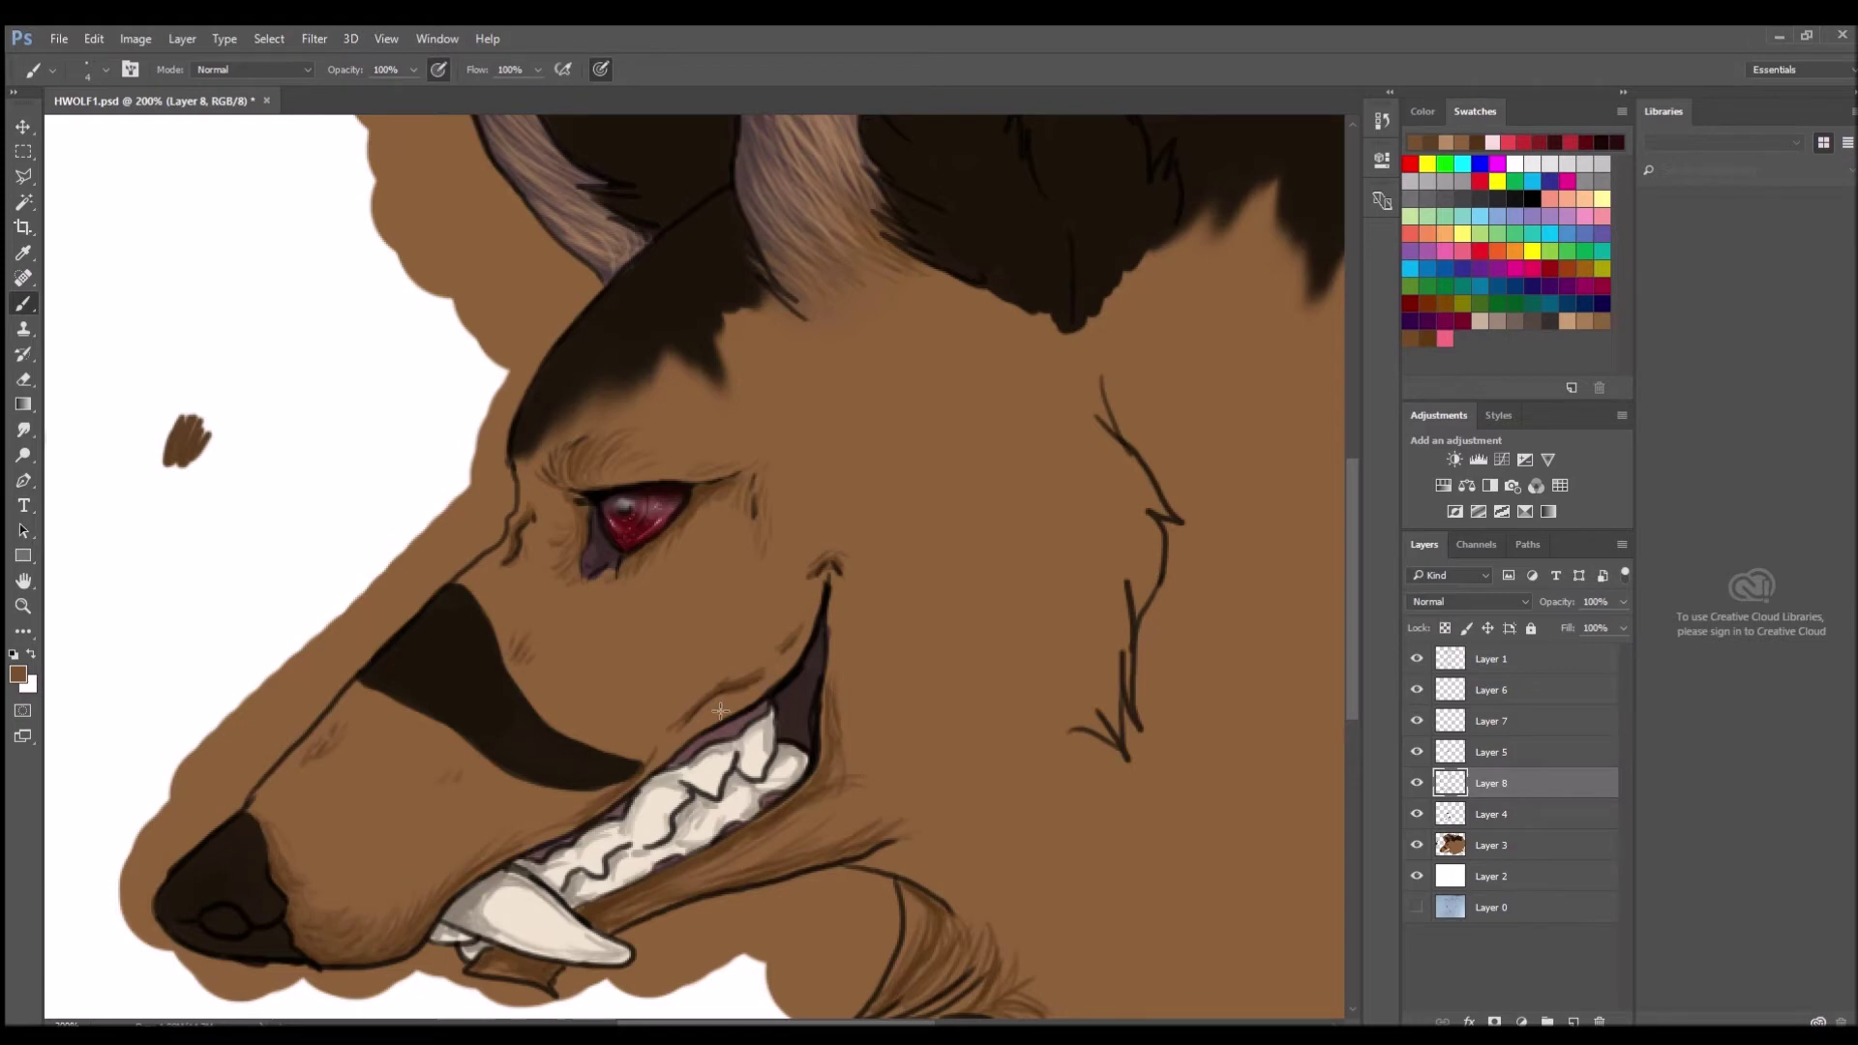
{"action": "scroll", "coordinate": [1281, 590], "scroll_direction": "down", "scroll_amount": 2}
{"action": "mouse_move", "coordinate": [873, 746]}
{"action": "left_mouse_down"}
{"action": "mouse_move", "coordinate": [931, 739]}
{"action": "mouse_move", "coordinate": [948, 761]}
{"action": "left_mouse_up"}
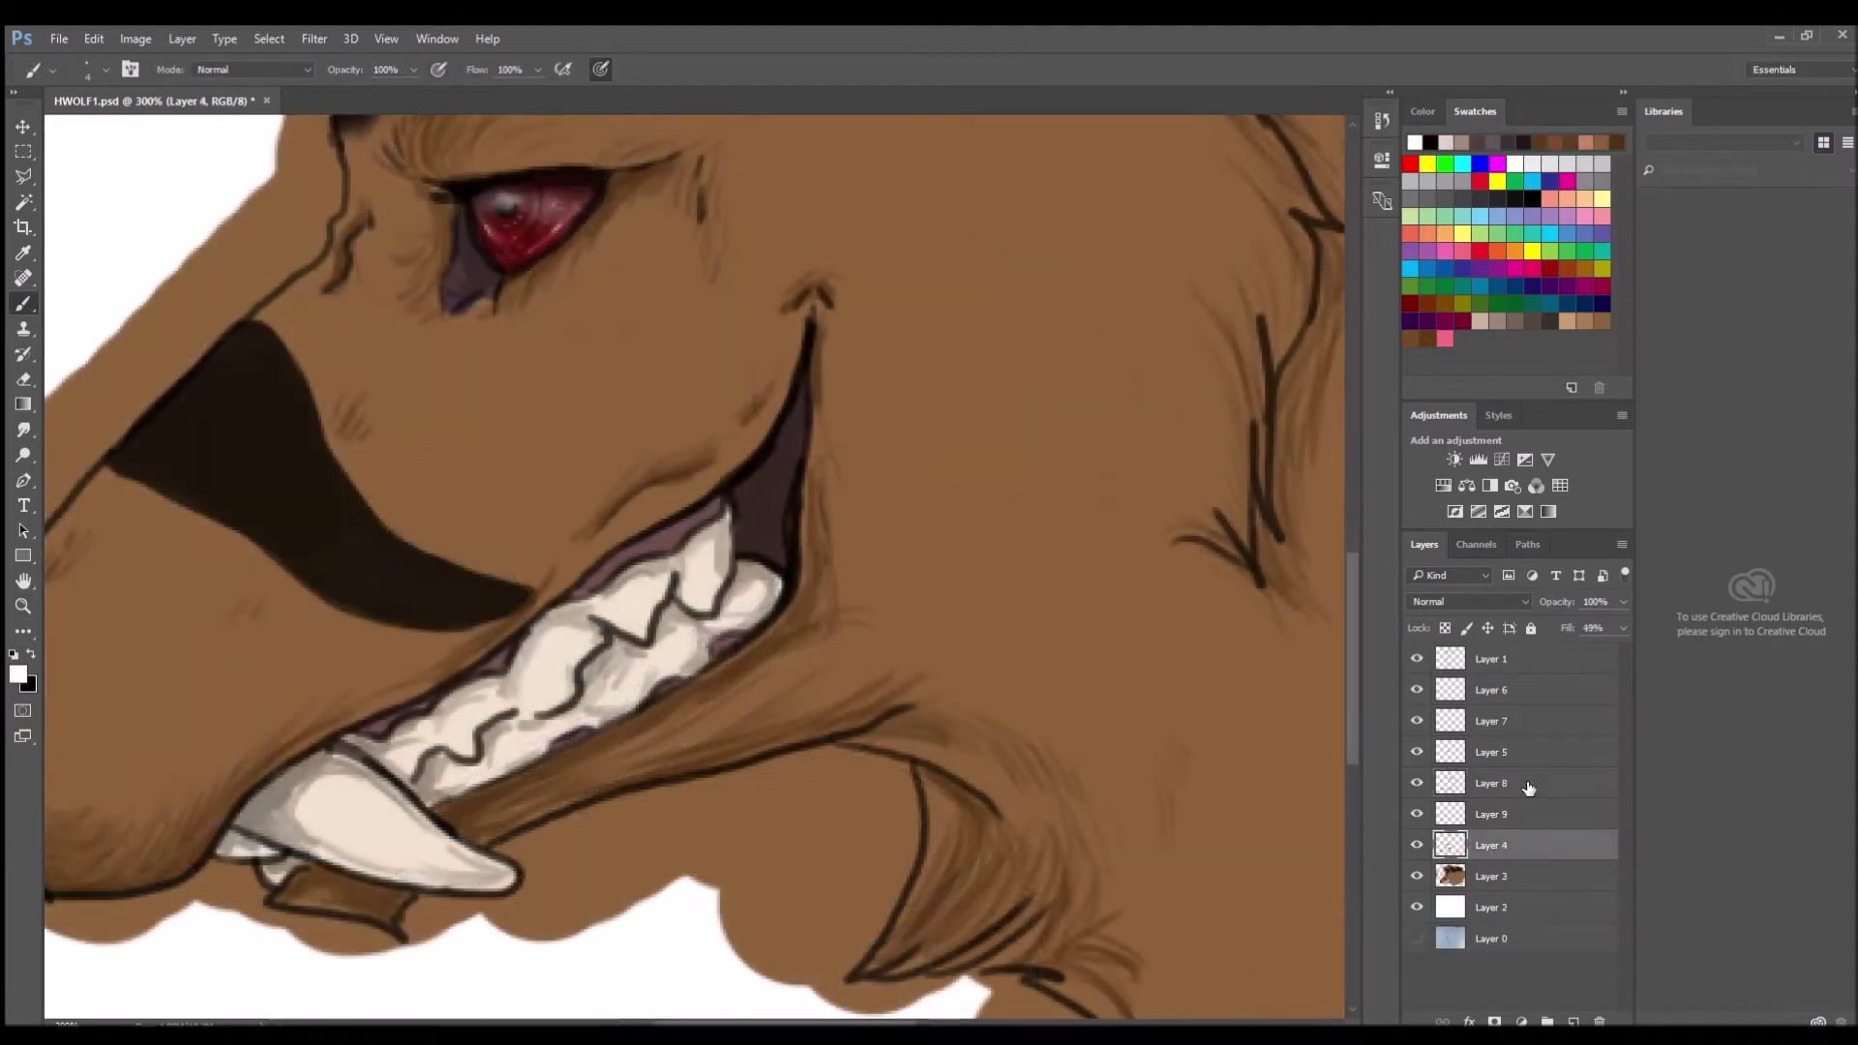
{"action": "left_click", "coordinate": [1528, 788]}
Brighten fang and teeth highlights, then smudge the fang tip and lower edge with a smaller brush.
{"action": "mouse_move", "coordinate": [339, 779]}
{"action": "left_mouse_down"}
{"action": "mouse_move", "coordinate": [426, 834]}
{"action": "mouse_move", "coordinate": [450, 823]}
{"action": "left_mouse_up"}
{"action": "left_click_drag", "start_coordinate": [435, 825], "coordinate": [508, 883]}
{"action": "left_click_drag", "start_coordinate": [561, 668], "coordinate": [711, 587]}
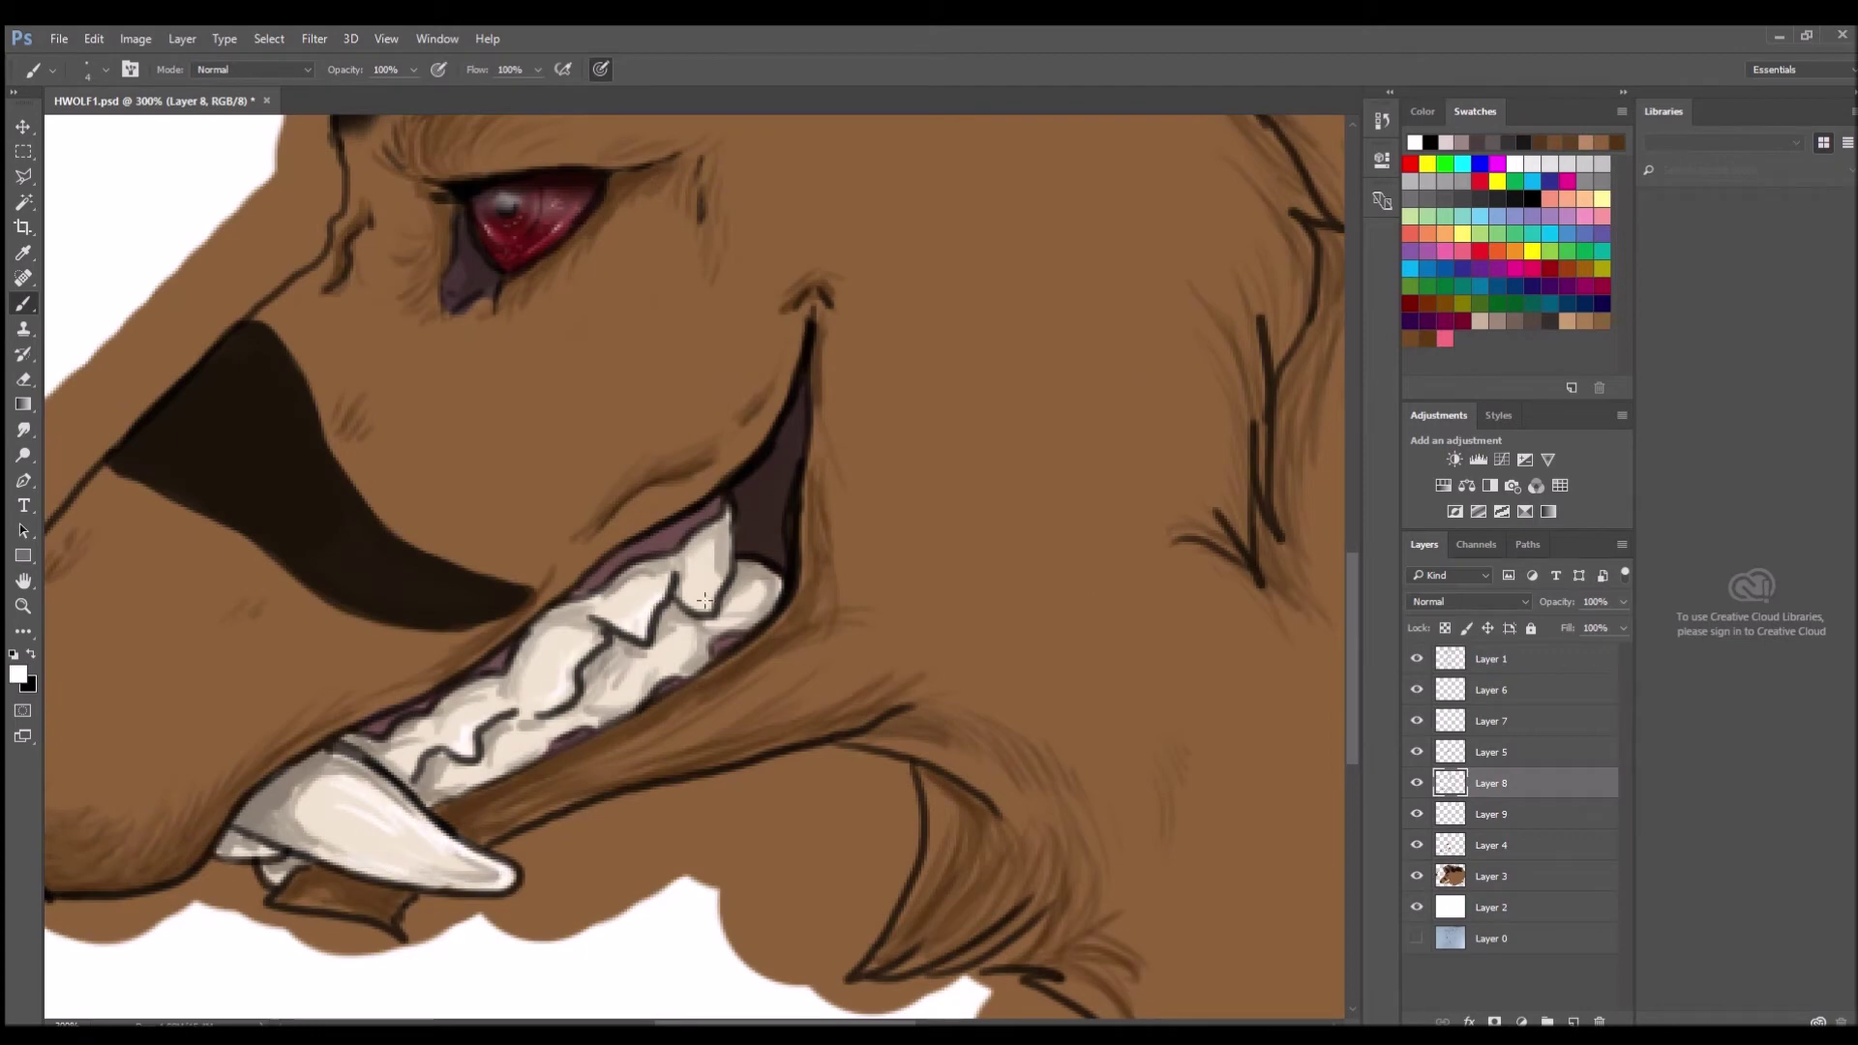
{"action": "left_click", "coordinate": [23, 430]}
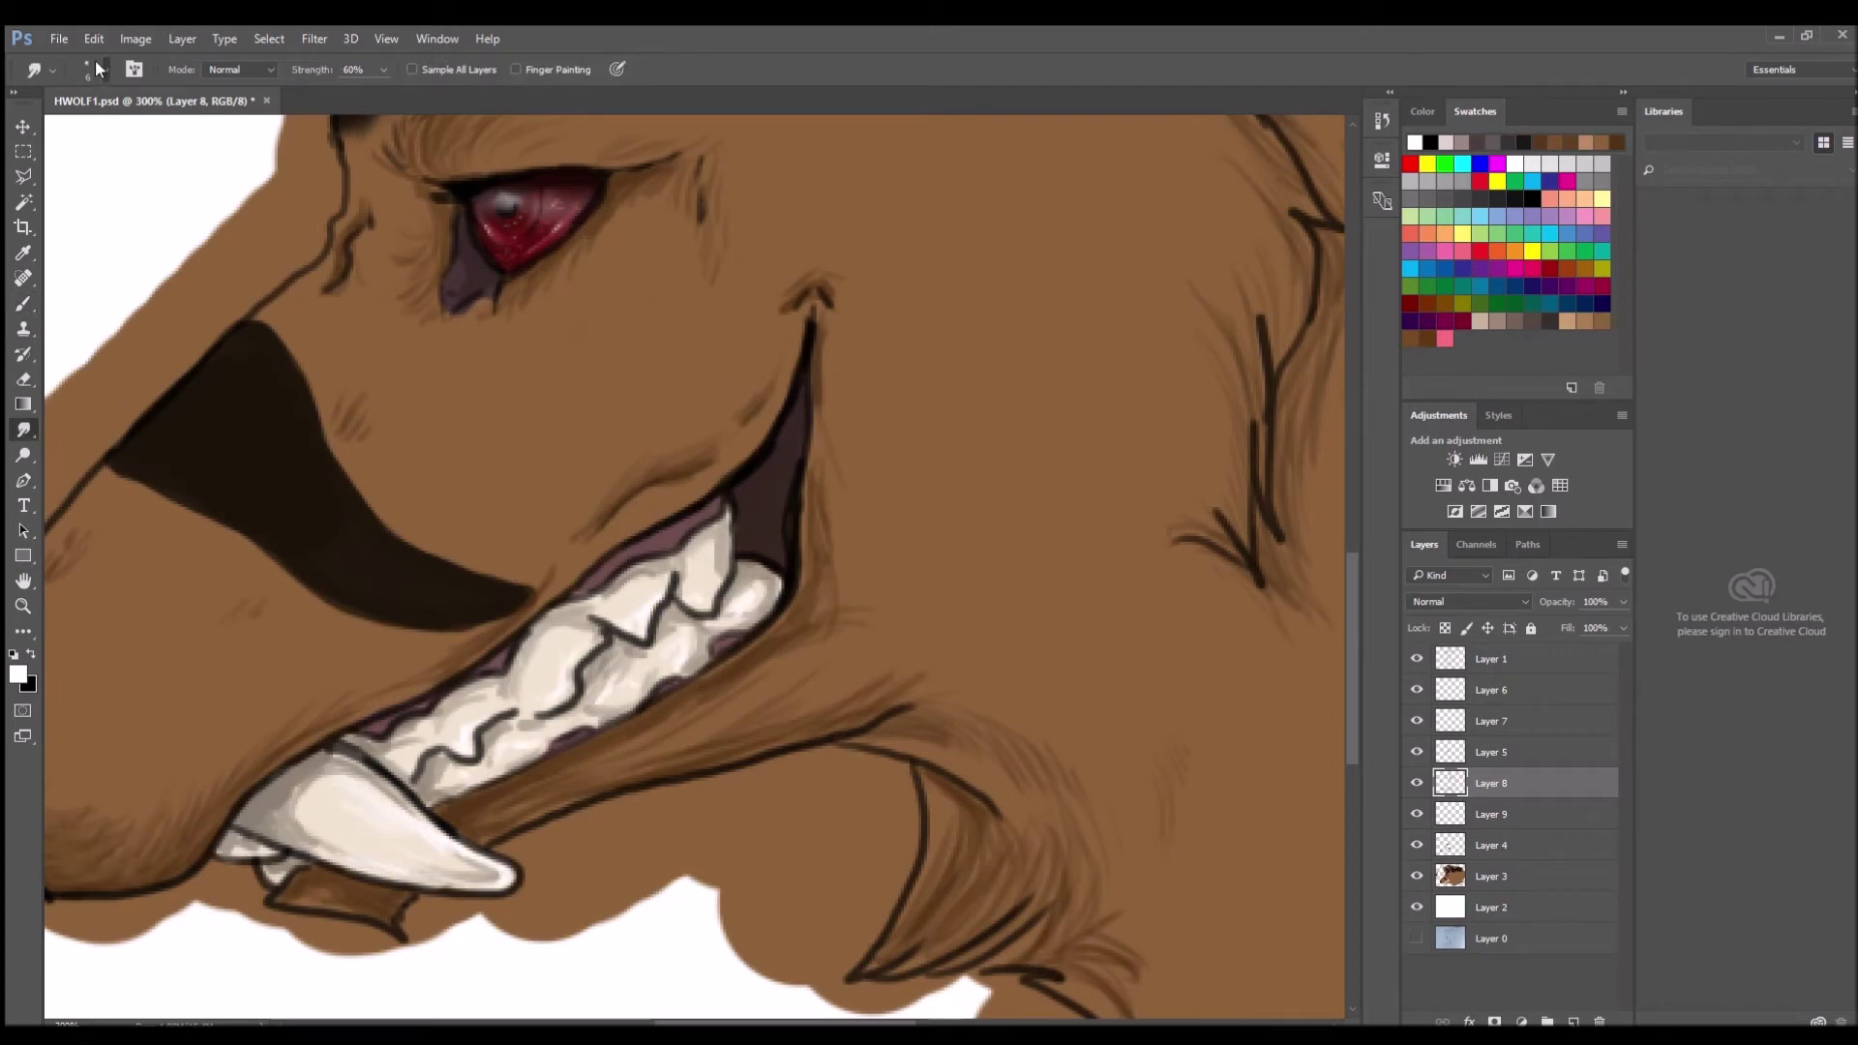
{"action": "left_click_drag", "start_coordinate": [447, 856], "coordinate": [510, 881]}
{"action": "key", "text": "bracketleft"}
{"action": "key", "text": "bracketleft"}
{"action": "key", "text": "bracketleft"}
{"action": "left_click_drag", "start_coordinate": [333, 869], "coordinate": [401, 847]}
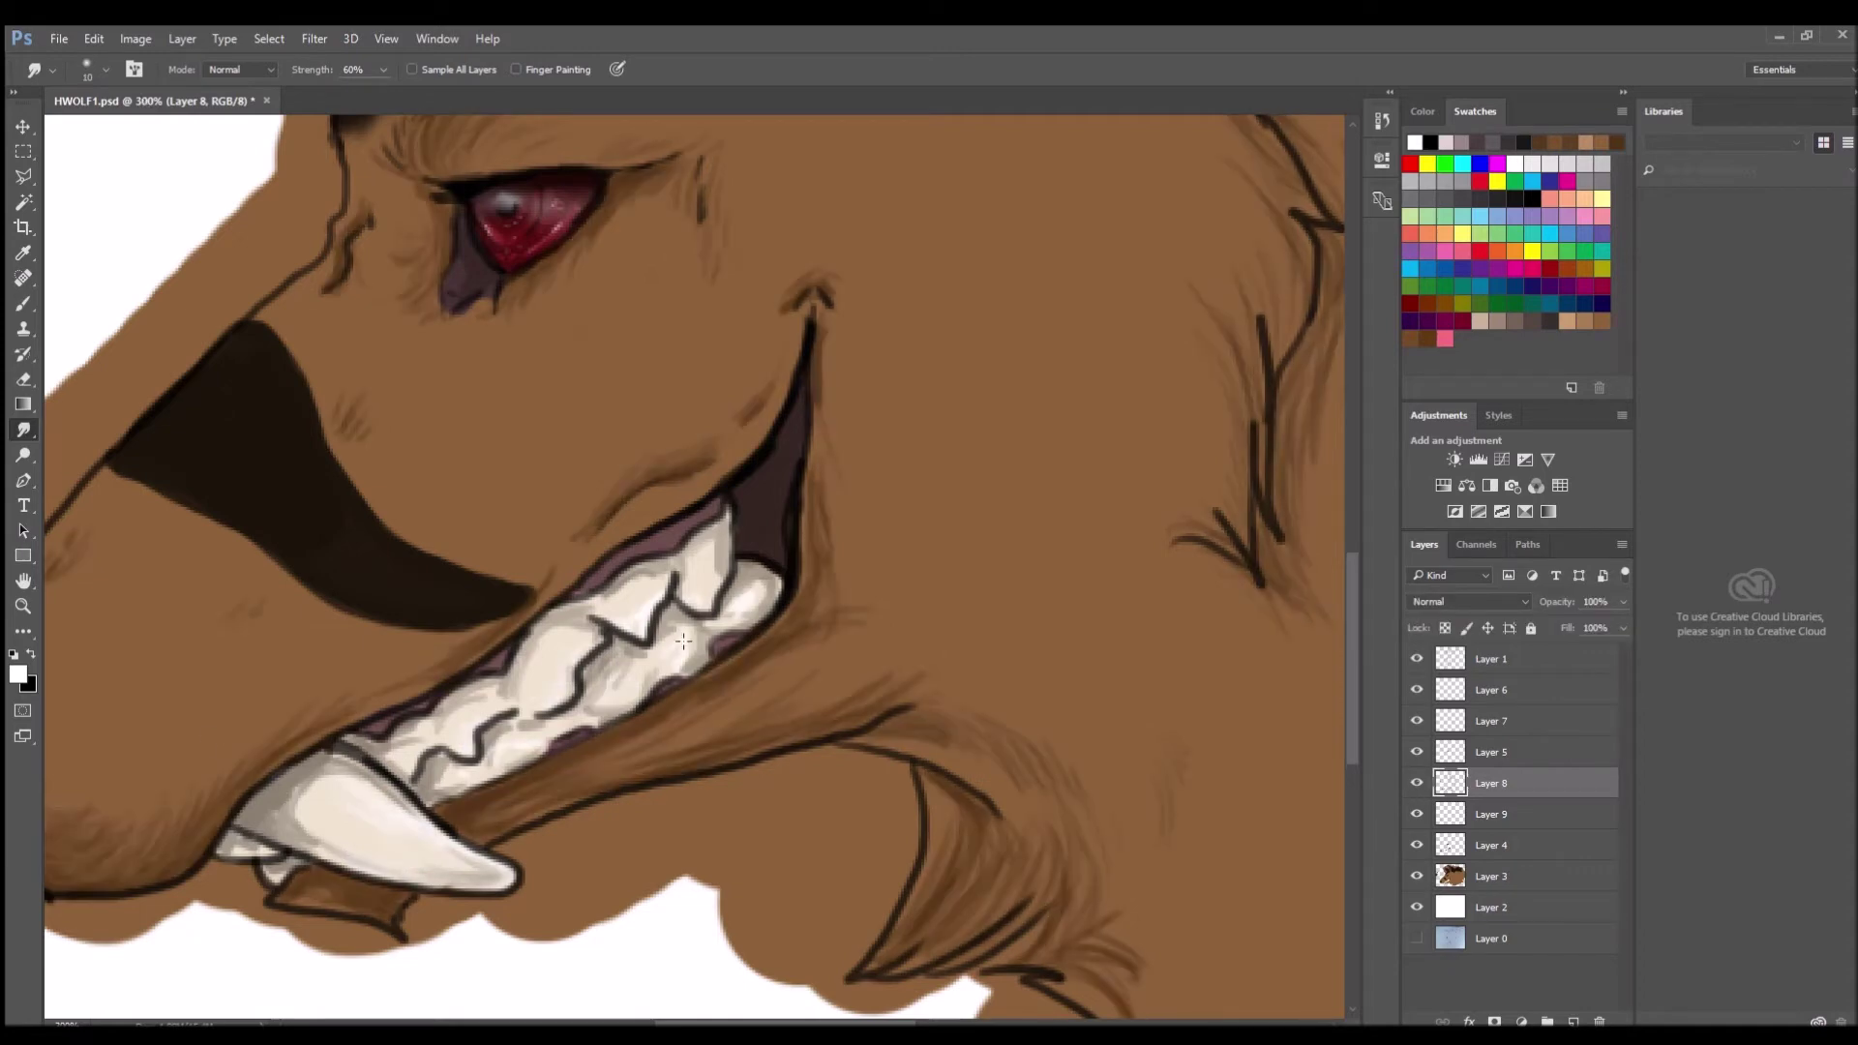
Toggle the line-art layer to check the shading, reselect Layer 8, and zoom onto the muzzle.
{"action": "left_click", "coordinate": [1418, 659]}
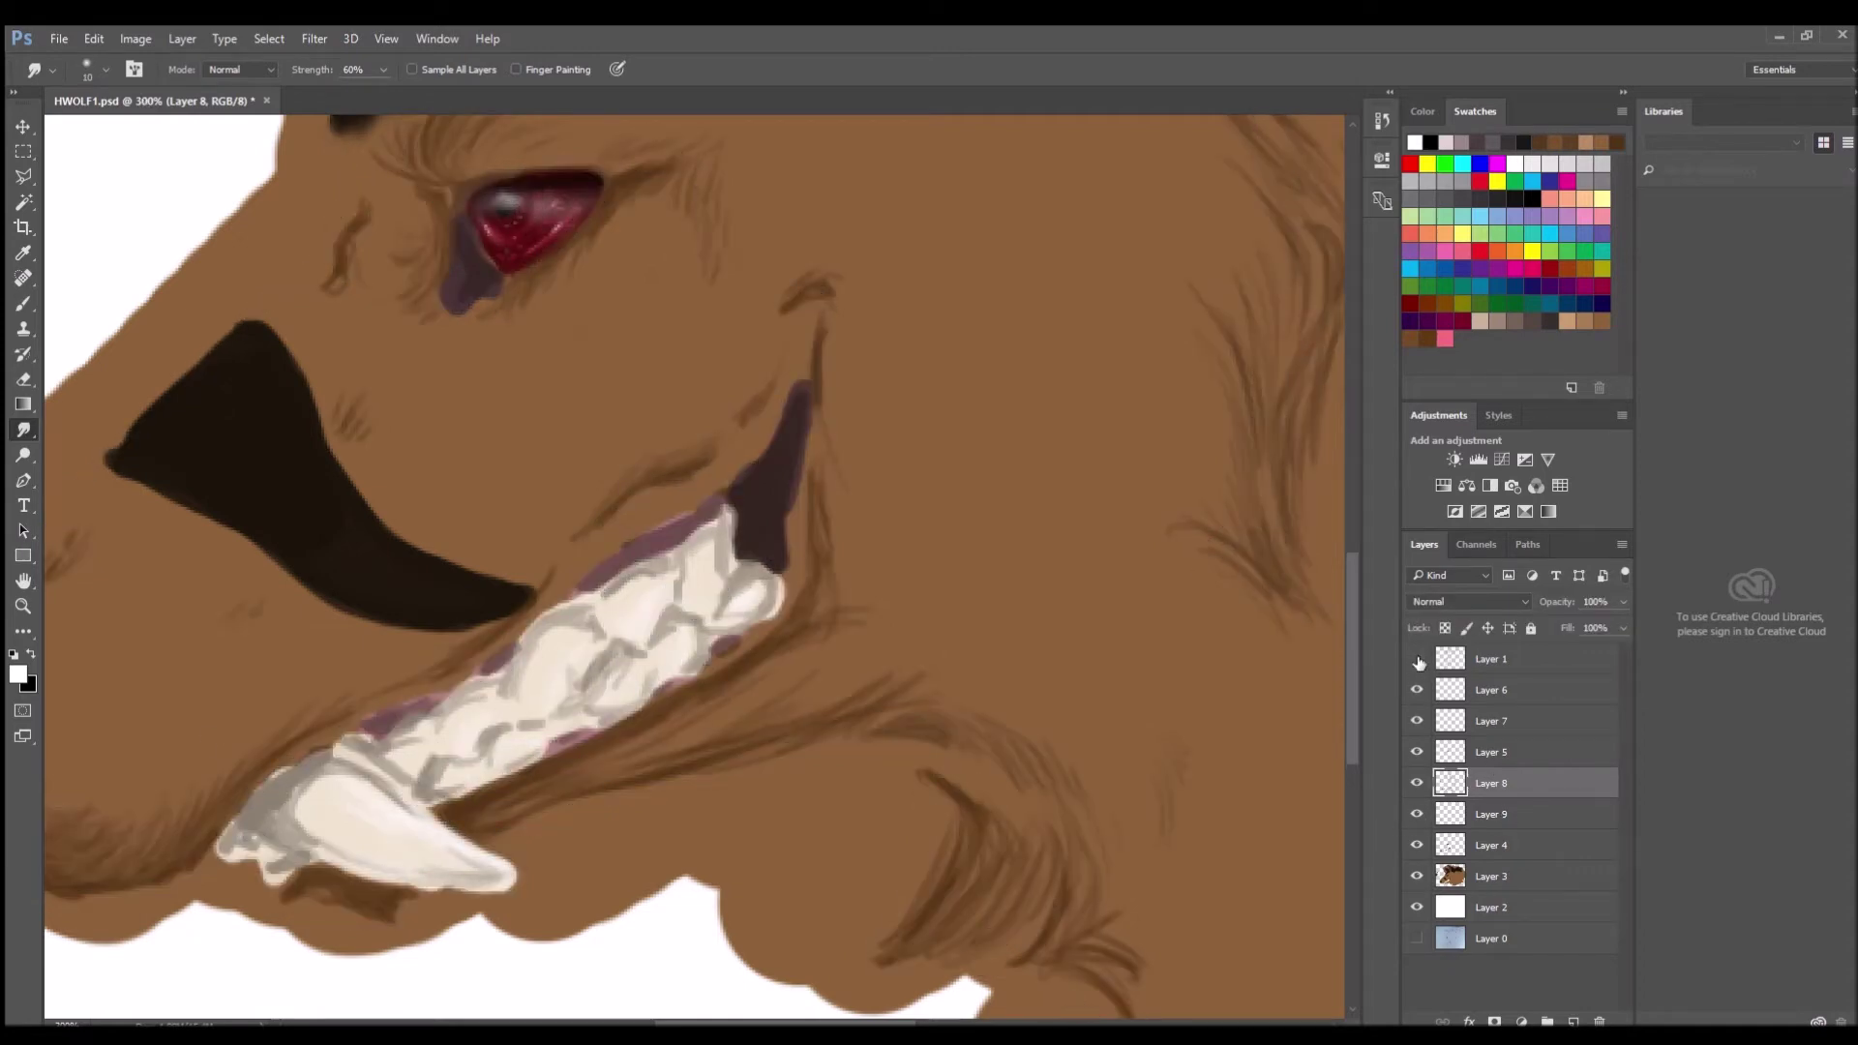
{"action": "left_click", "coordinate": [1418, 659]}
{"action": "left_click", "coordinate": [1452, 845]}
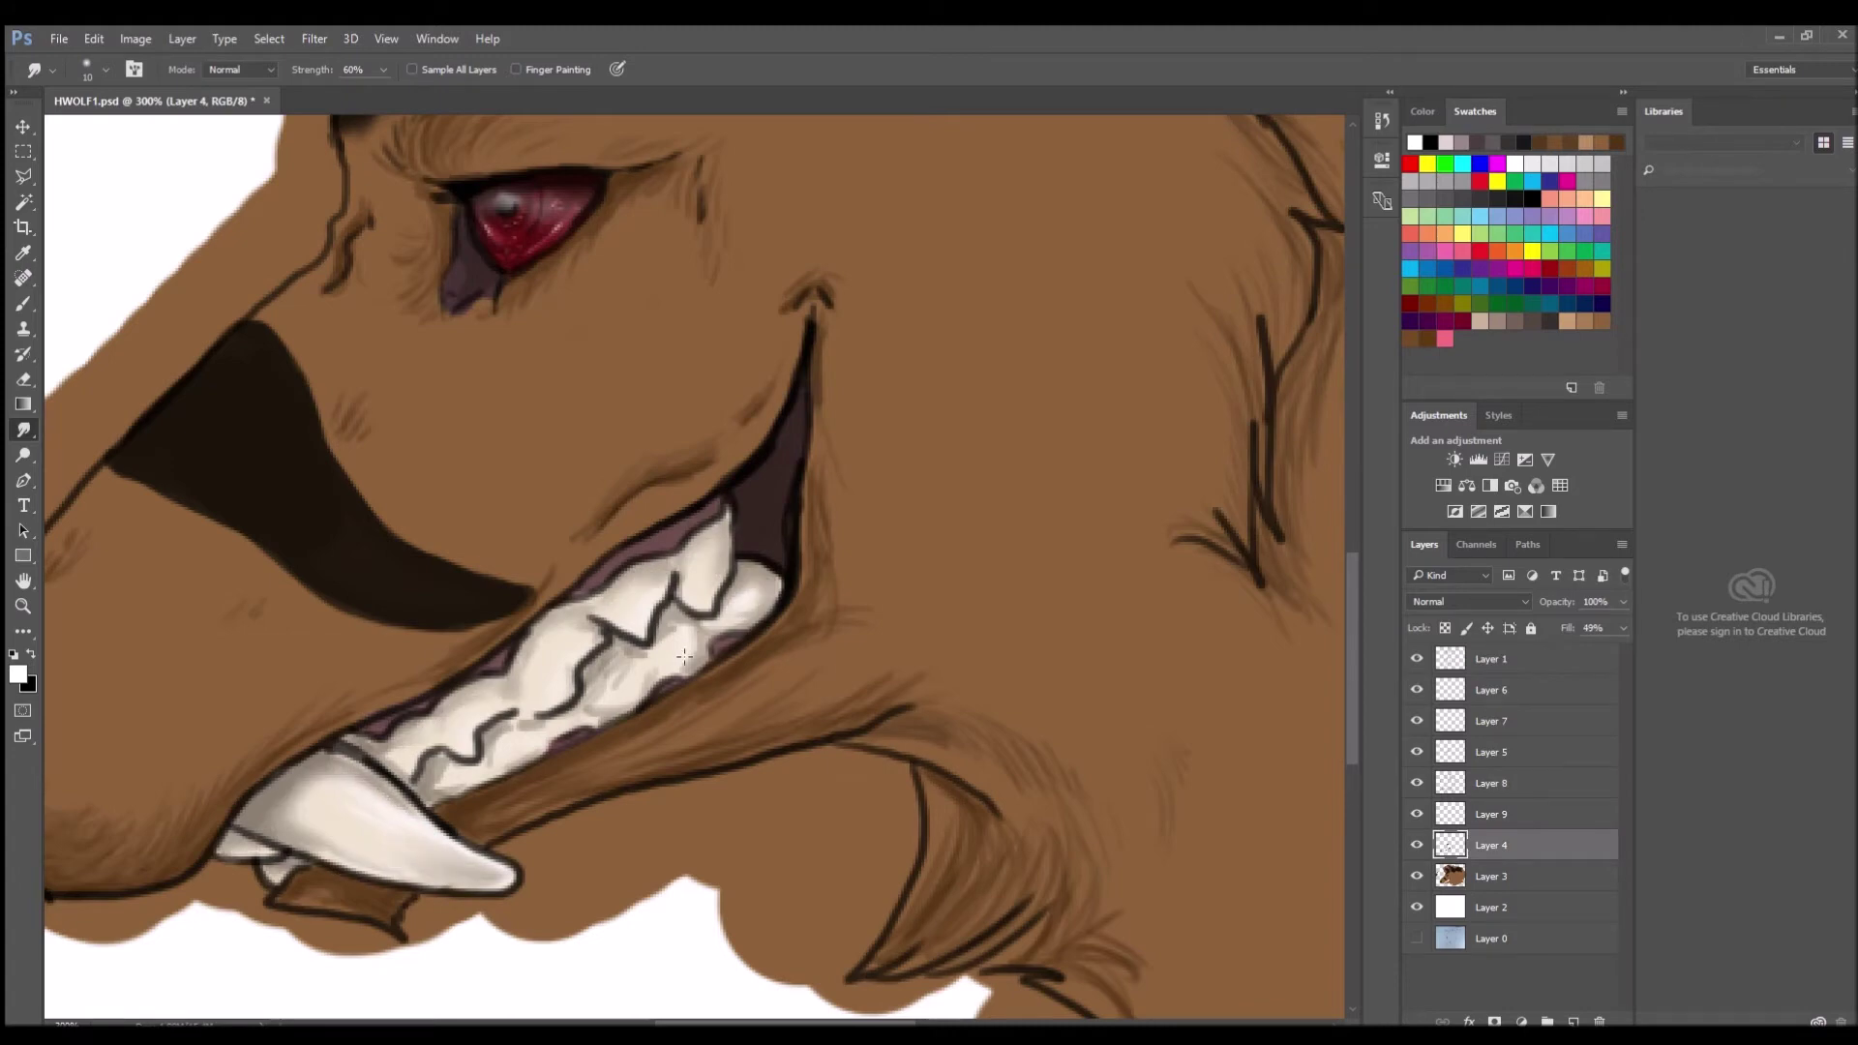
{"action": "key", "text": "z"}
{"action": "left_click", "coordinate": [909, 617], "text": "alt"}
{"action": "left_click", "coordinate": [910, 617], "text": "alt"}
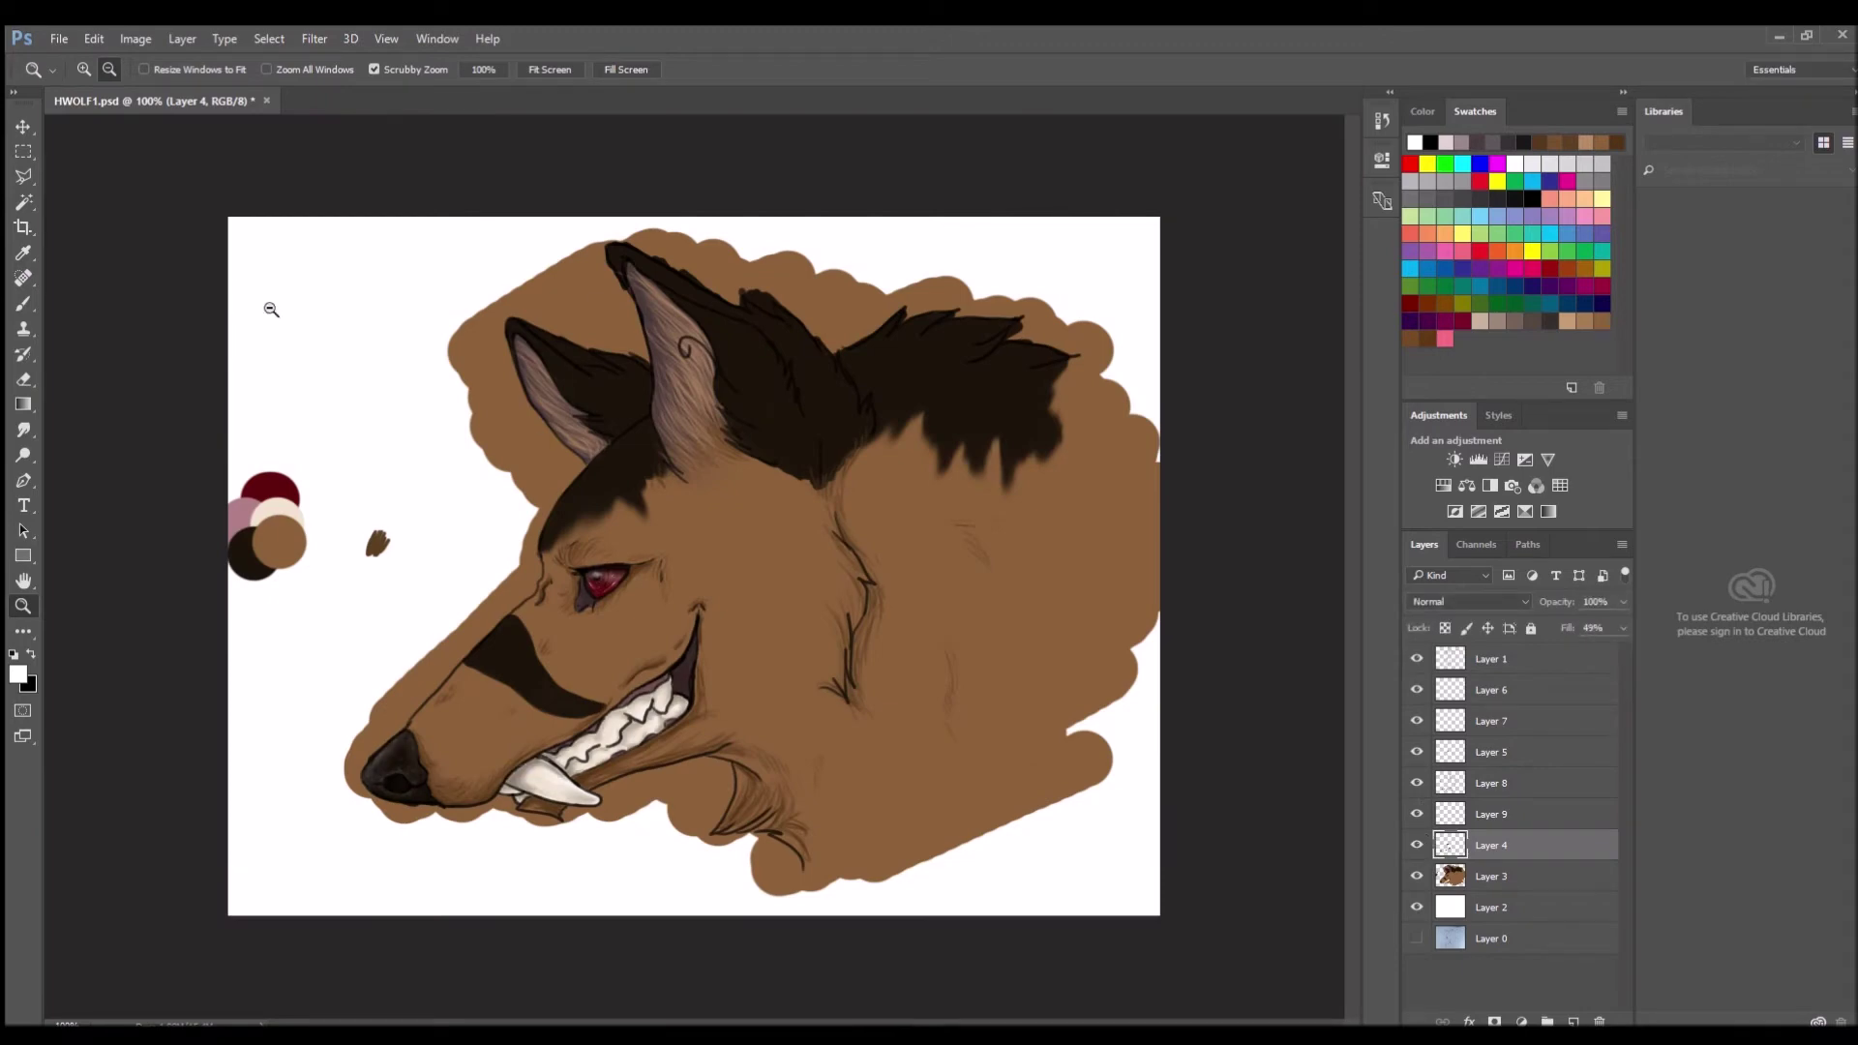
{"action": "left_click", "coordinate": [1491, 783]}
{"action": "left_click", "coordinate": [703, 525]}
Sample a dark colour and paint the inner mouth behind the upper teeth.
{"action": "key", "text": "b"}
{"action": "left_click", "coordinate": [568, 572], "text": "alt"}
{"action": "key", "text": "ctrl+plus"}
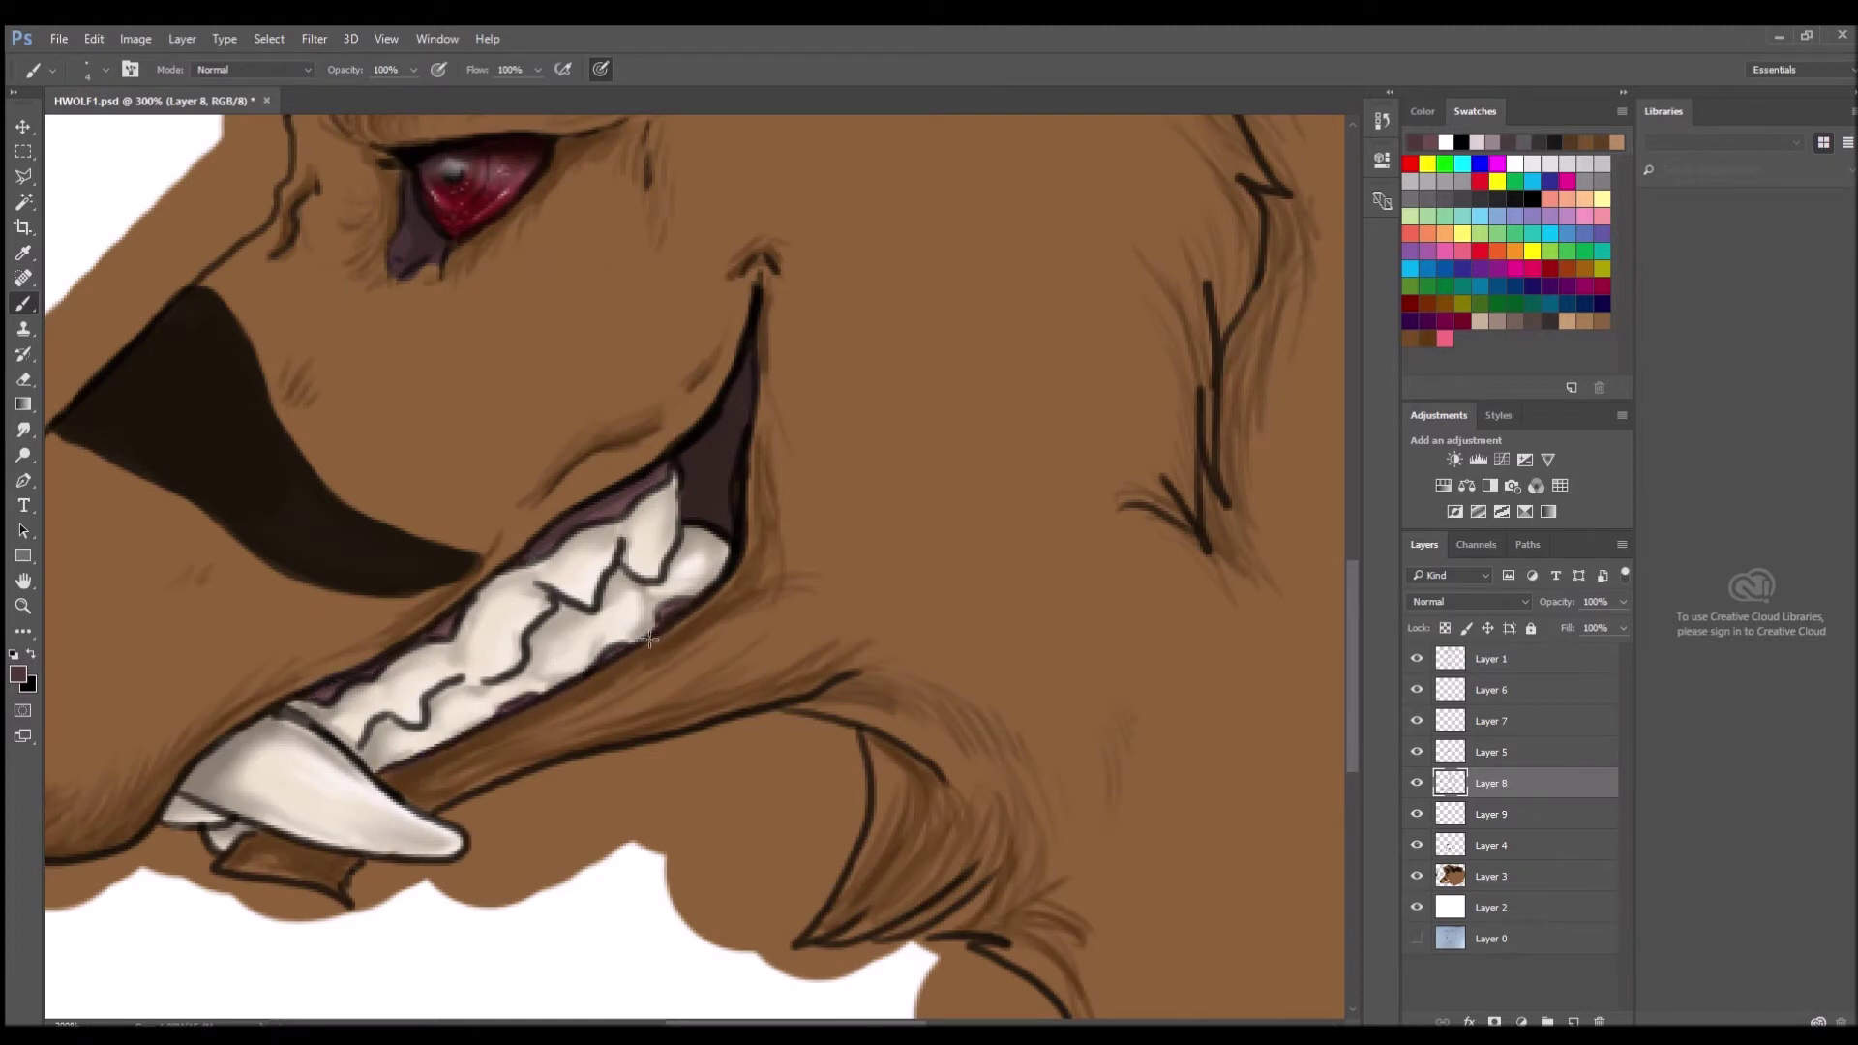
{"action": "left_click", "coordinate": [634, 484], "text": "alt"}
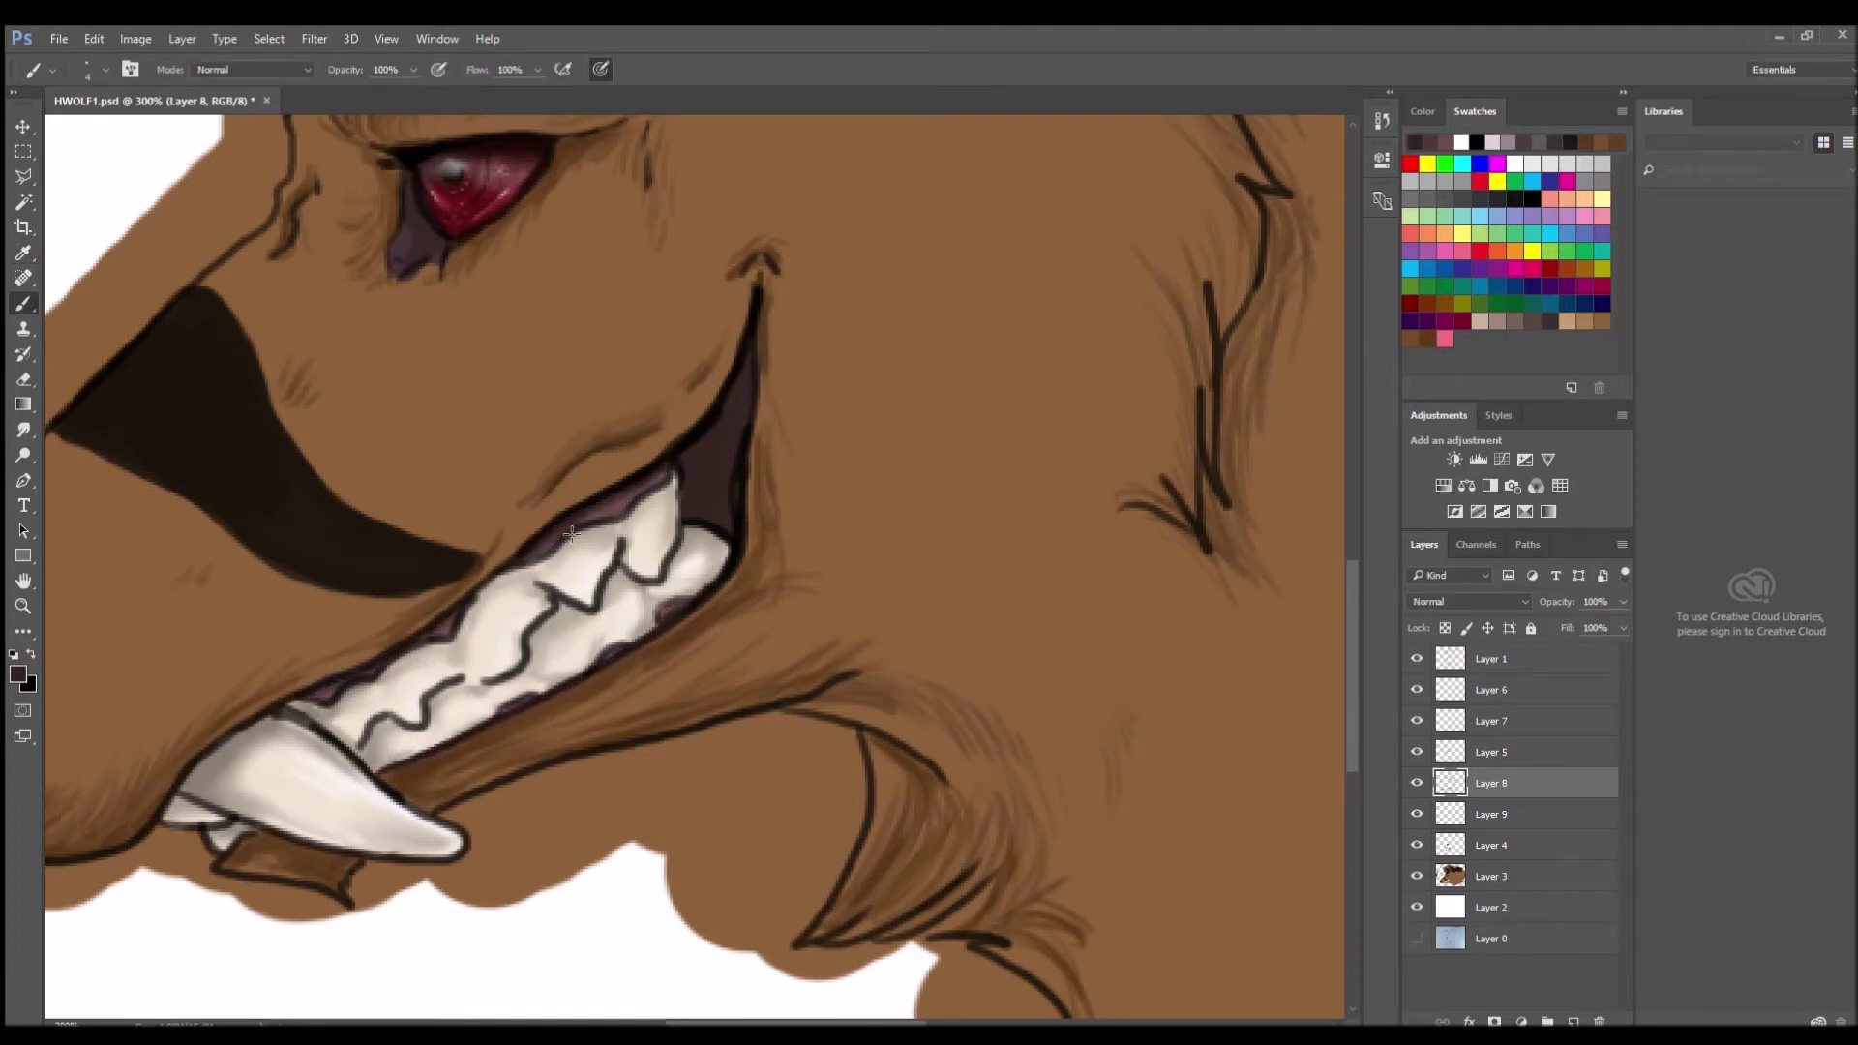
{"action": "left_click", "coordinate": [740, 387], "text": "alt"}
{"action": "left_click_drag", "start_coordinate": [753, 349], "coordinate": [711, 517]}
{"action": "left_click", "coordinate": [720, 423], "text": "alt"}
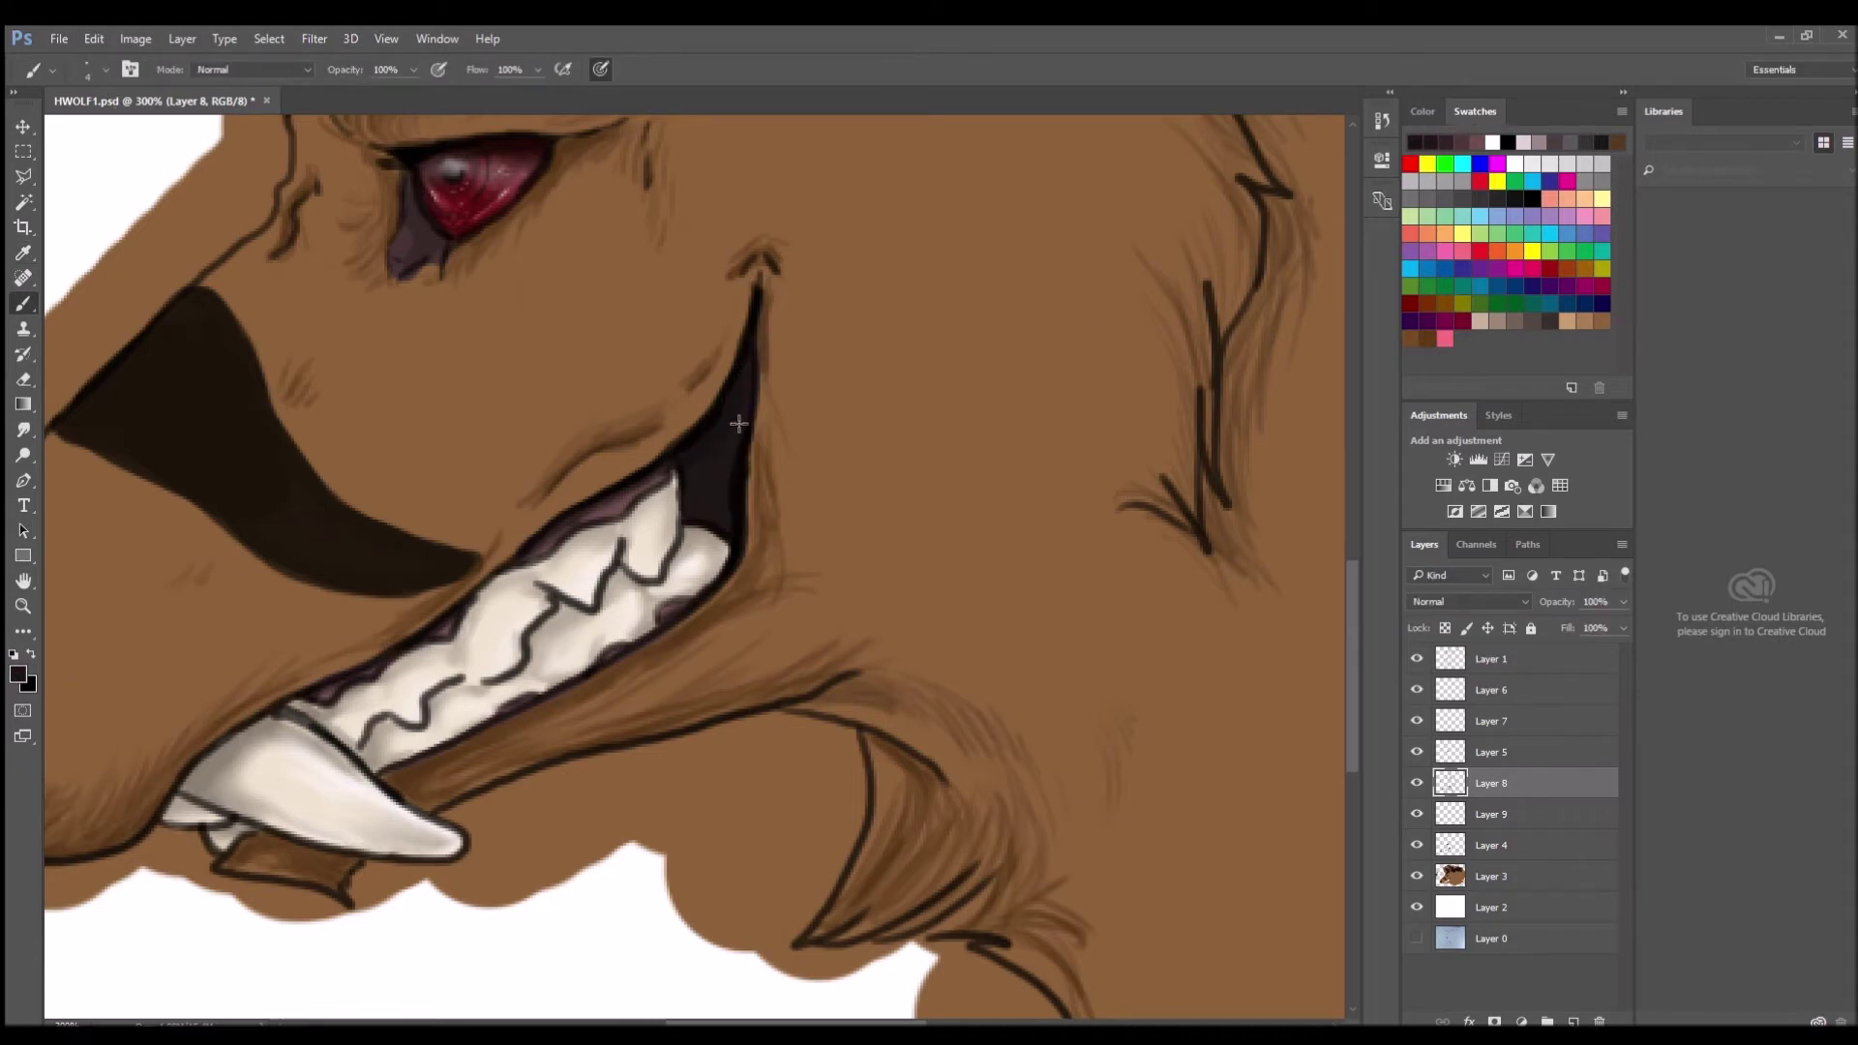
Zoom out to the whole head and back in to inspect the darkened mouth.
{"action": "key", "text": "z"}
{"action": "left_click", "coordinate": [1070, 552], "text": "alt"}
{"action": "left_click", "coordinate": [237, 197], "text": "alt"}
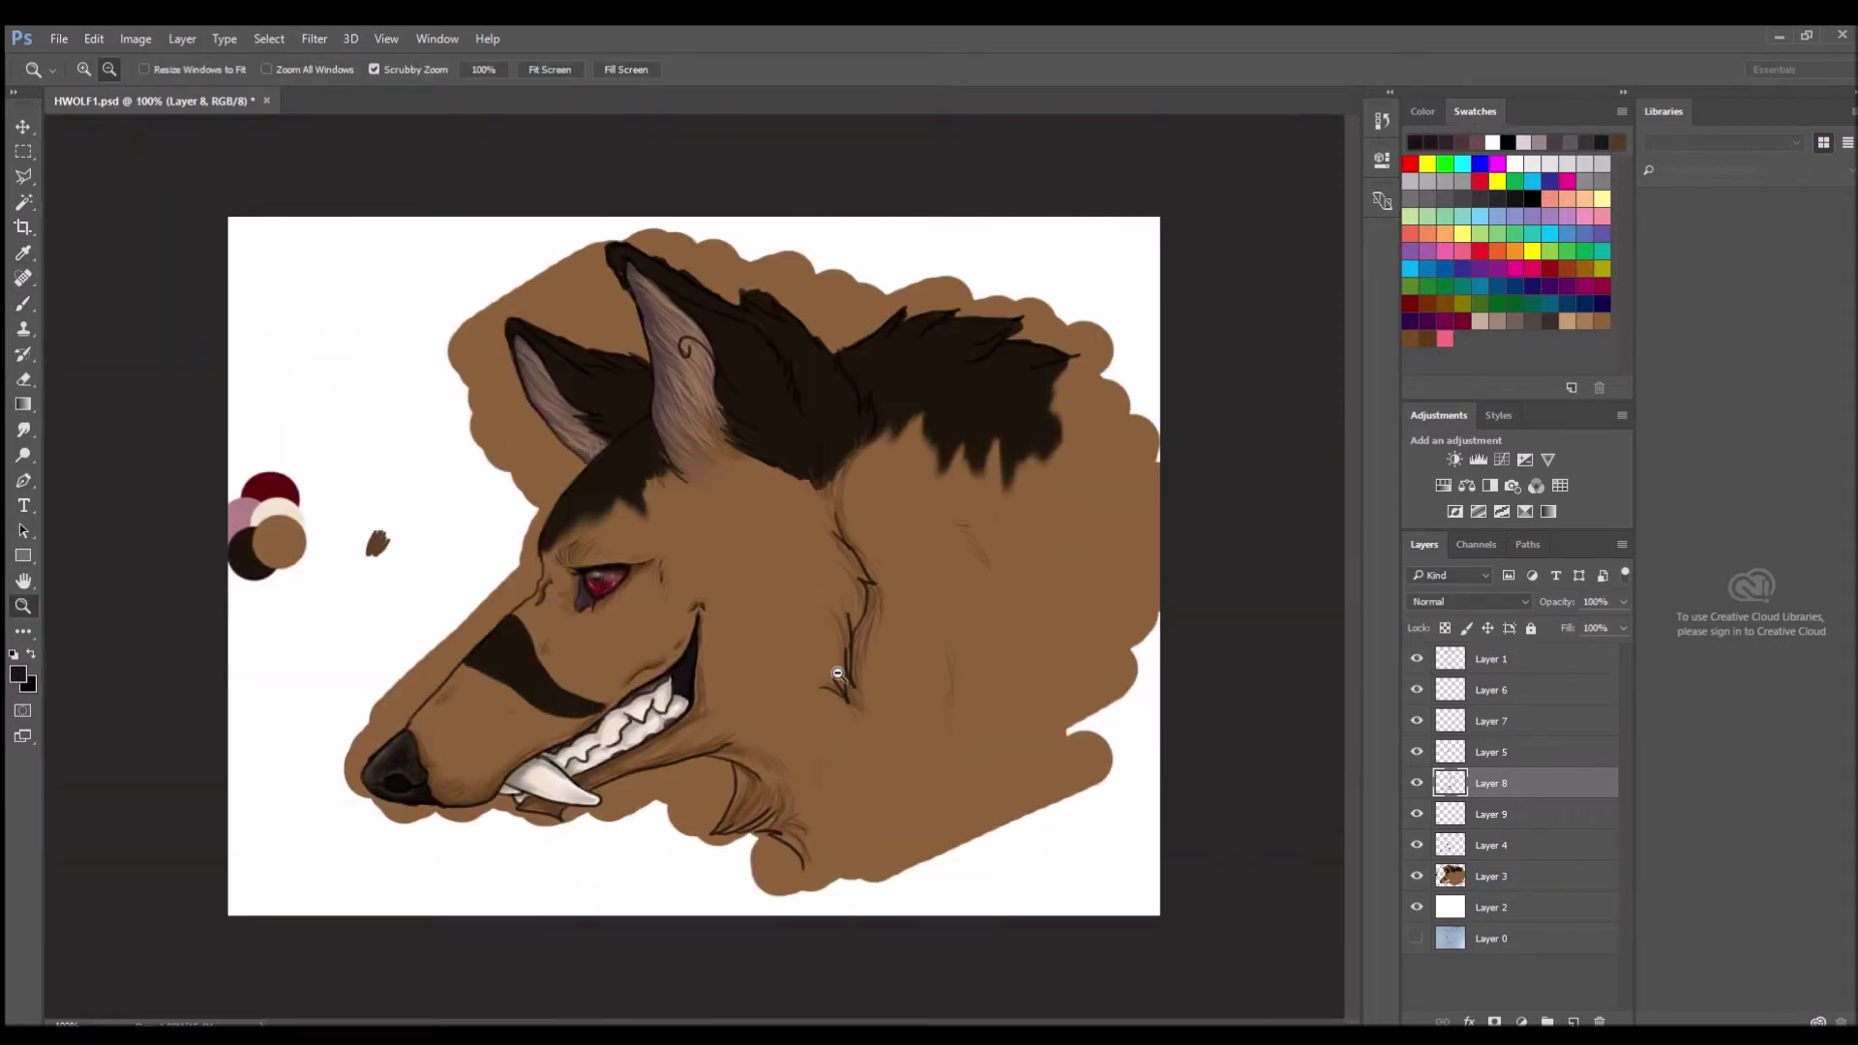
{"action": "left_click", "coordinate": [829, 694]}
{"action": "left_click", "coordinate": [842, 639], "text": "alt"}
{"action": "left_click", "coordinate": [823, 576], "text": "alt"}
{"action": "left_click", "coordinate": [613, 751]}
{"action": "left_click", "coordinate": [620, 774], "text": "alt"}
{"action": "left_click", "coordinate": [473, 721]}
Toggle Layer 8 visibility to compare, then fit the head and zoom back onto the muzzle.
{"action": "key", "text": "e"}
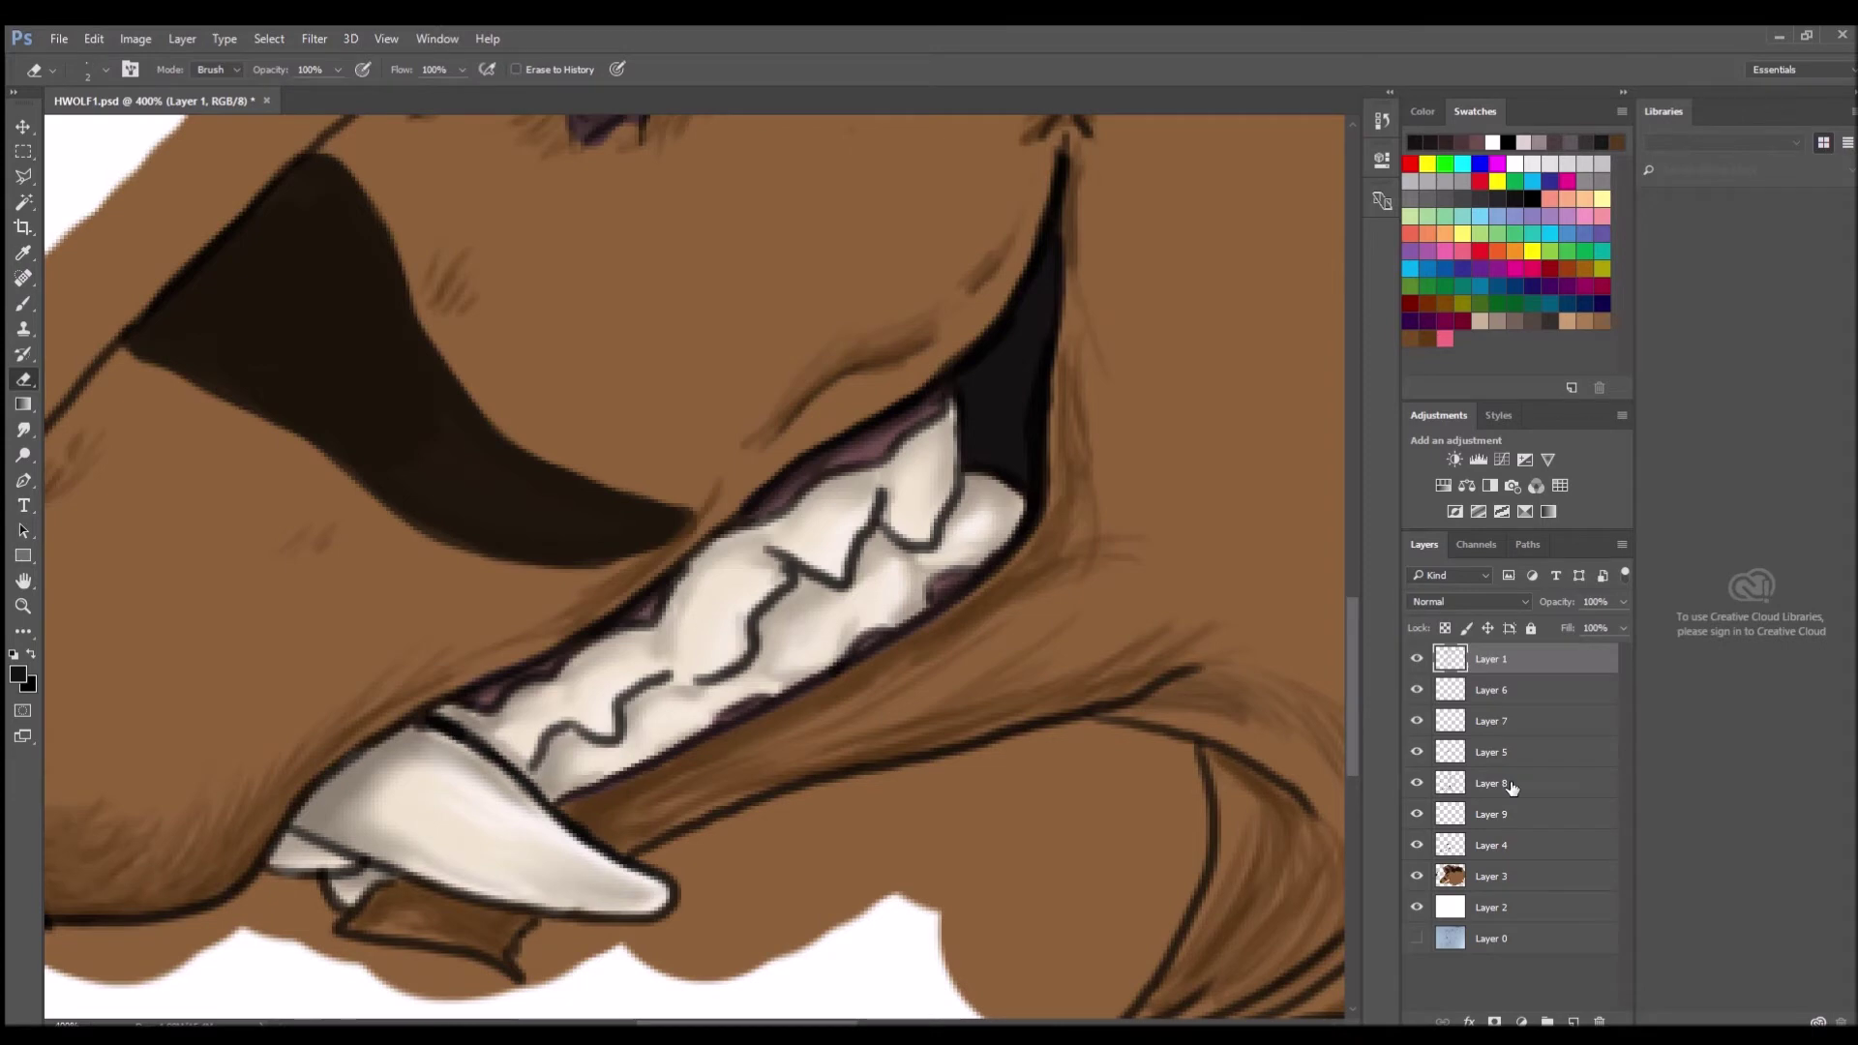
{"action": "left_click", "coordinate": [1417, 783]}
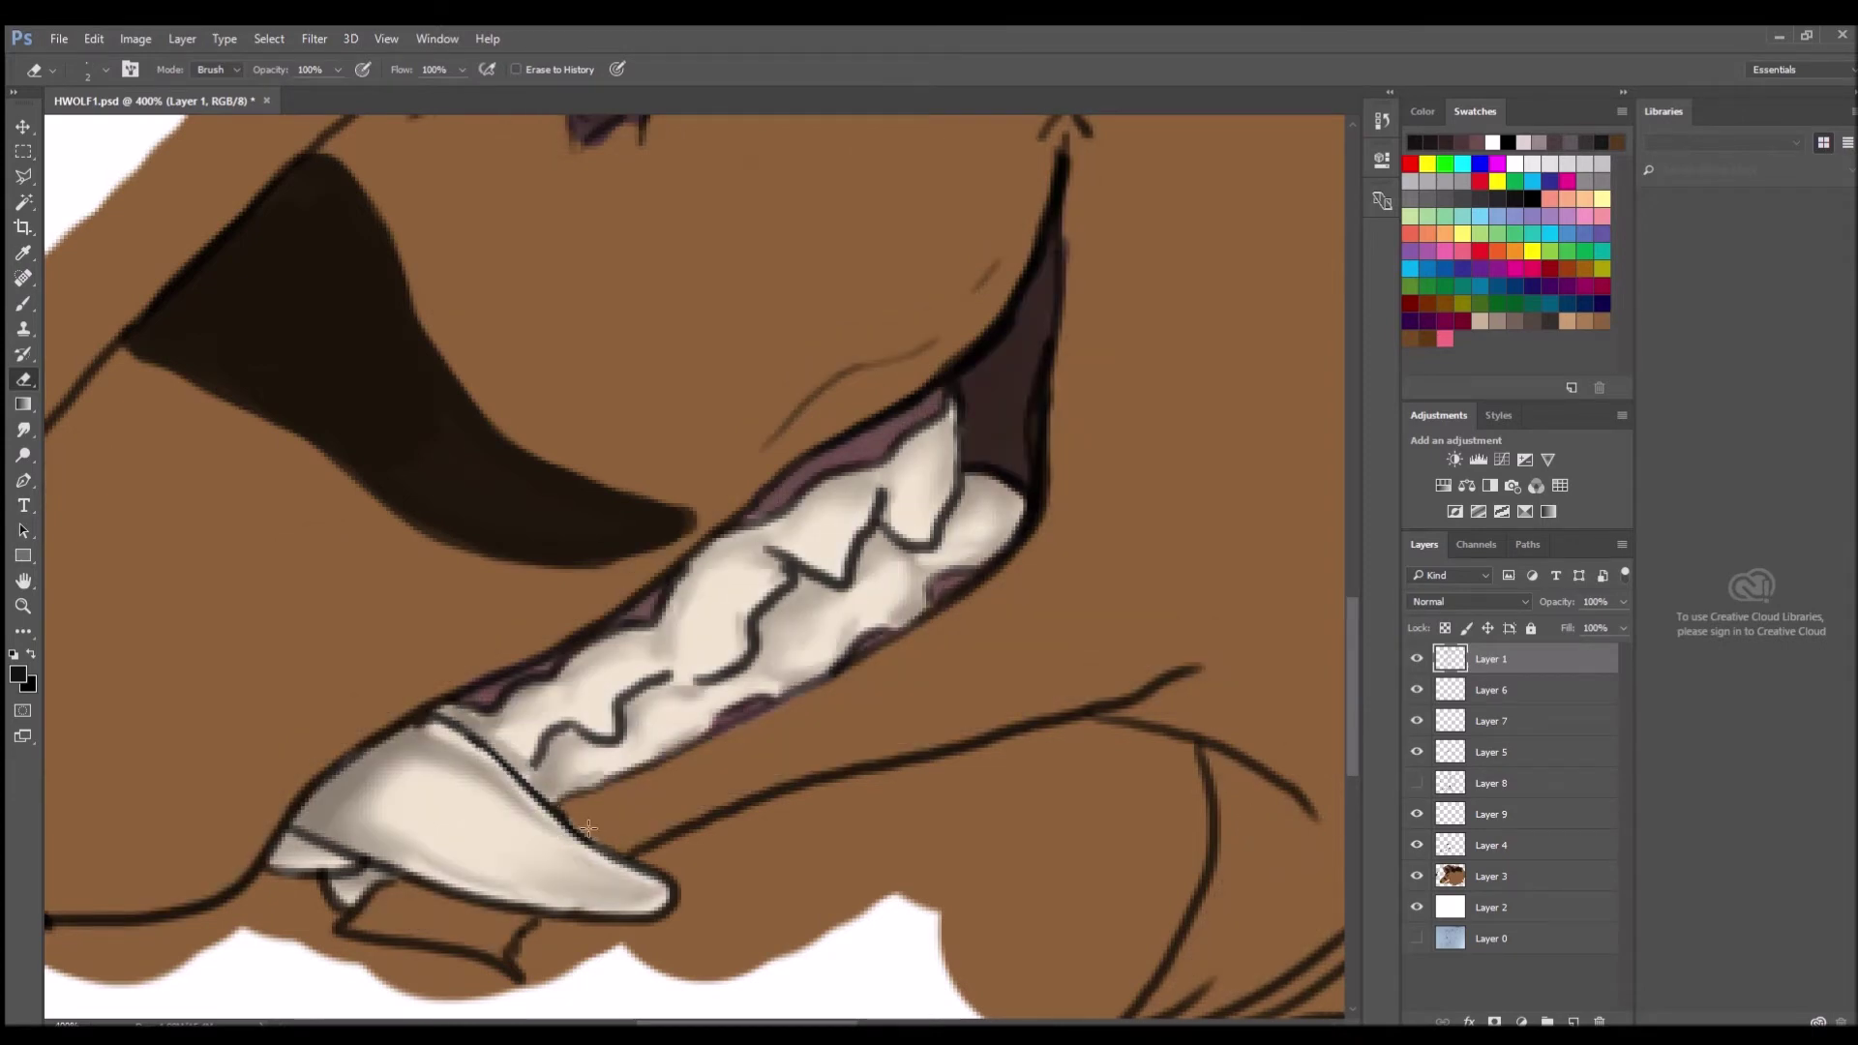
{"action": "left_click", "coordinate": [1417, 783]}
{"action": "left_click", "coordinate": [1492, 783]}
{"action": "key", "text": "r"}
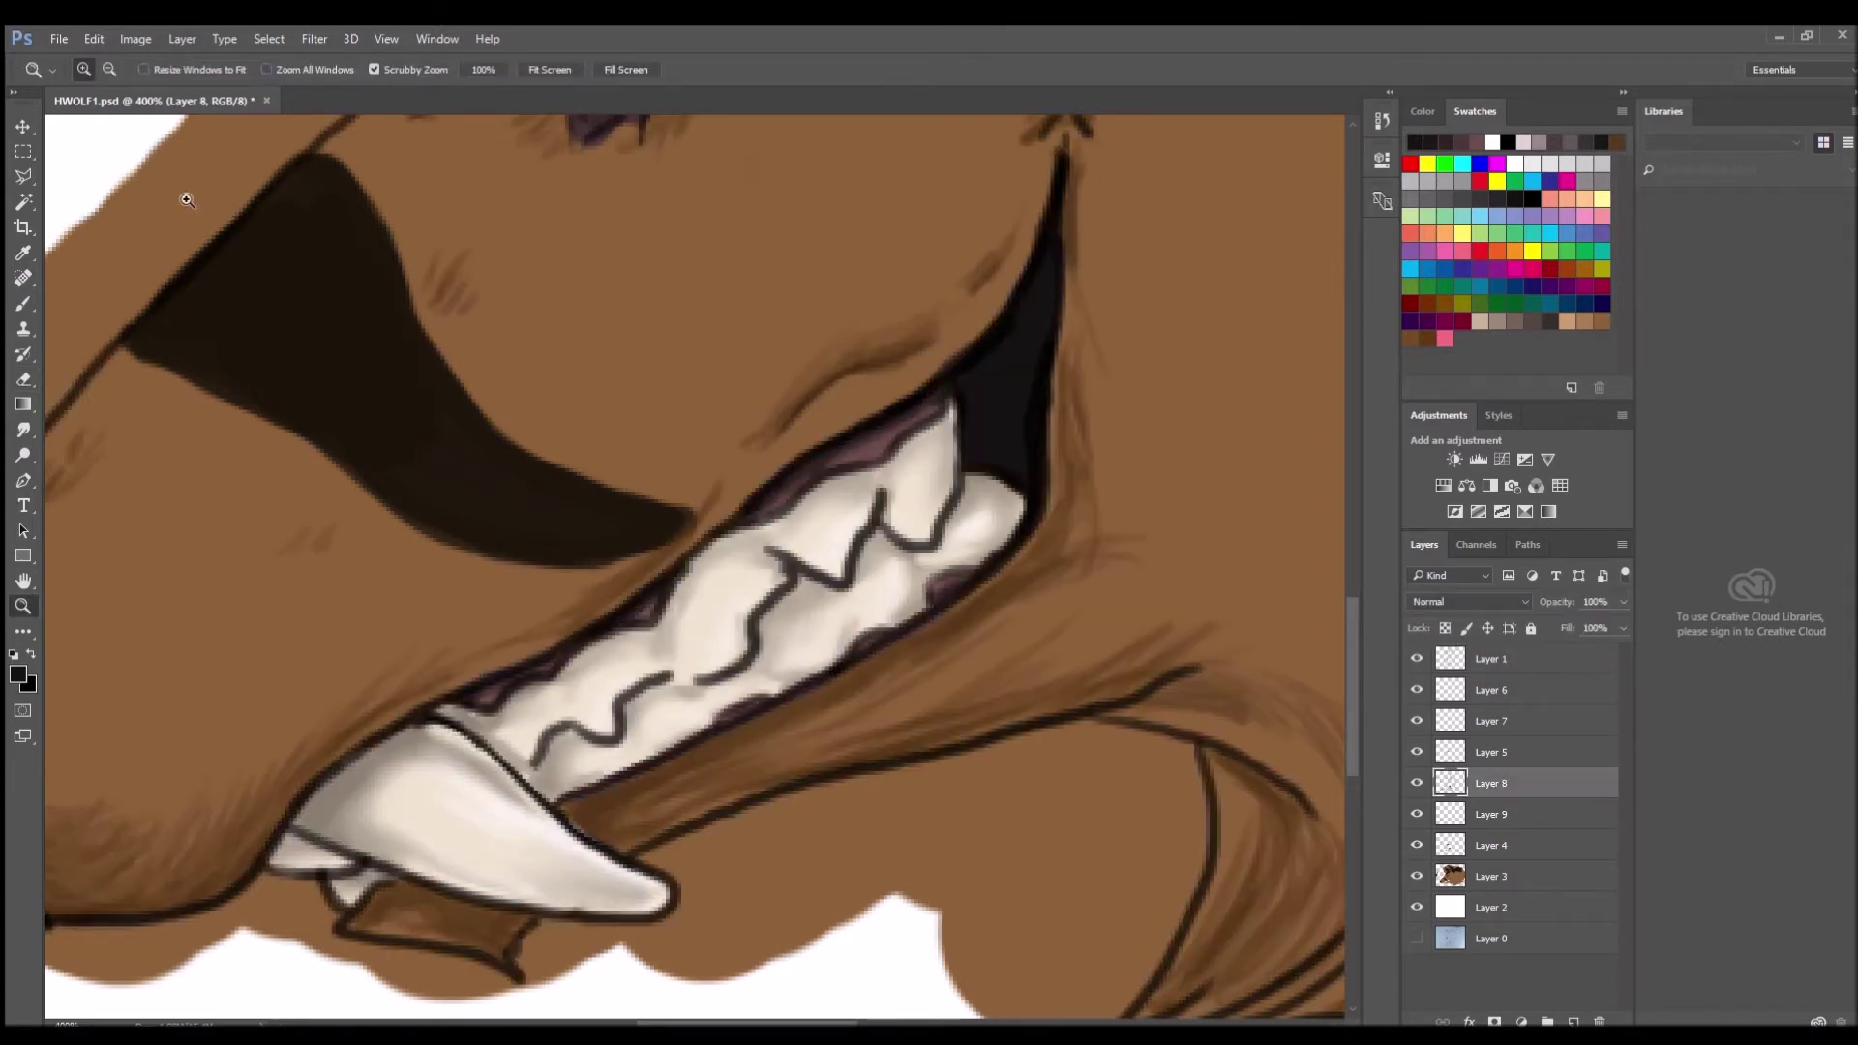
{"action": "key", "text": "b"}
{"action": "key", "text": "z"}
{"action": "key", "text": "ctrl+1"}
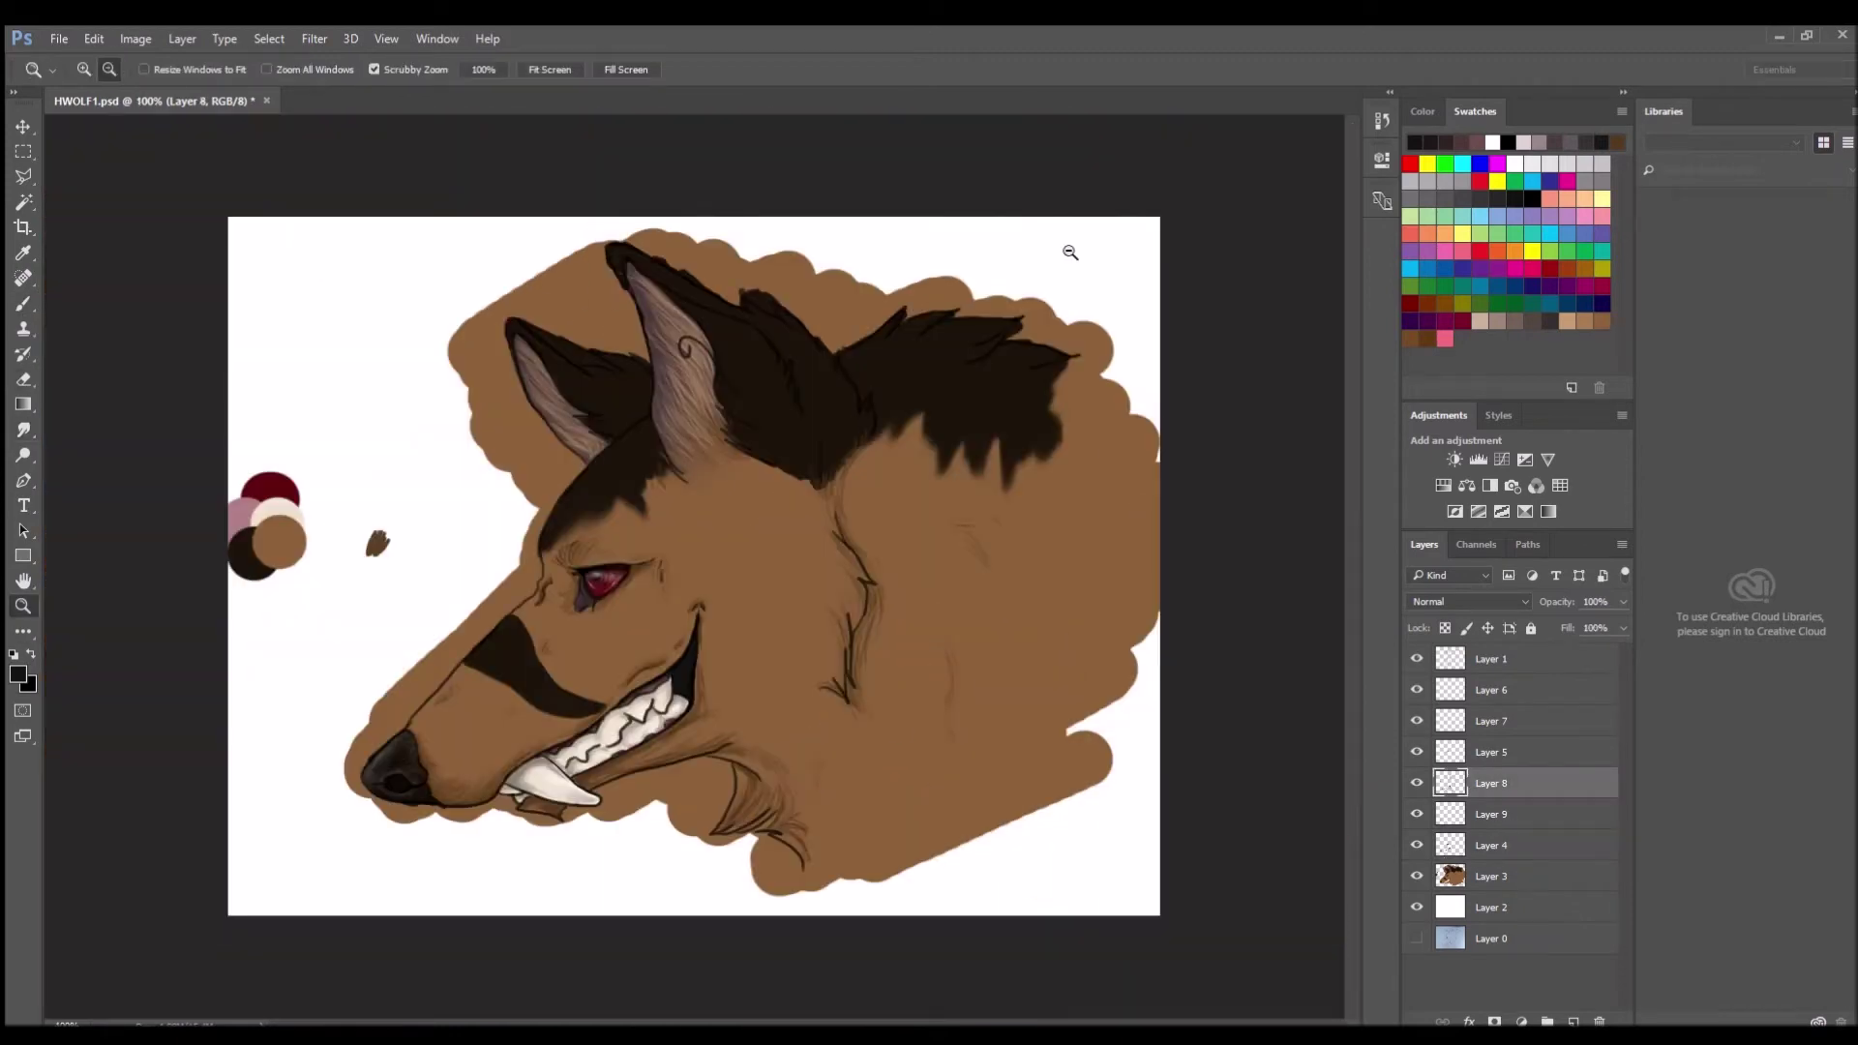
{"action": "left_click", "coordinate": [571, 726]}
{"action": "left_click", "coordinate": [595, 586]}
{"action": "key", "text": "b"}
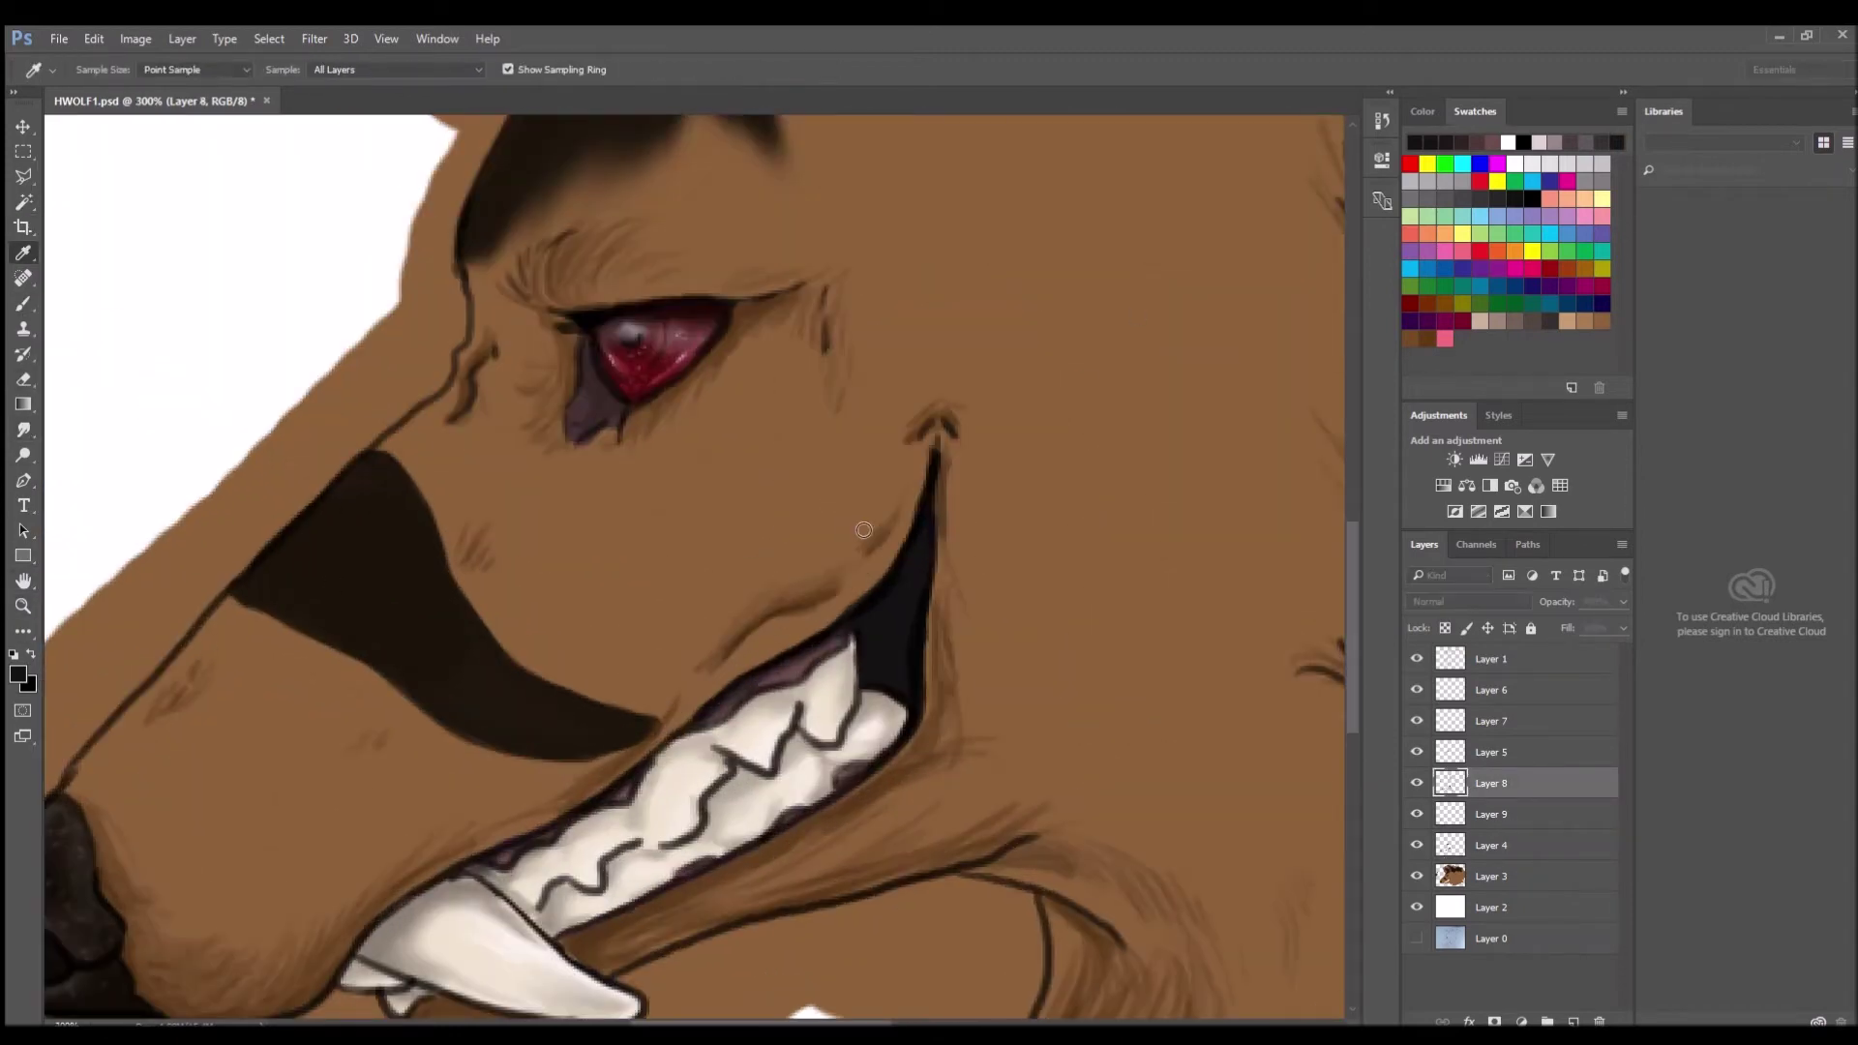
Add a faint stroke on the nose patch and dark fur at the left ear's base.
{"action": "left_click_drag", "start_coordinate": [269, 586], "coordinate": [349, 533]}
{"action": "scroll", "coordinate": [643, 738], "scroll_direction": "up", "scroll_amount": 3}
{"action": "scroll", "coordinate": [581, 533], "scroll_direction": "up", "scroll_amount": 3}
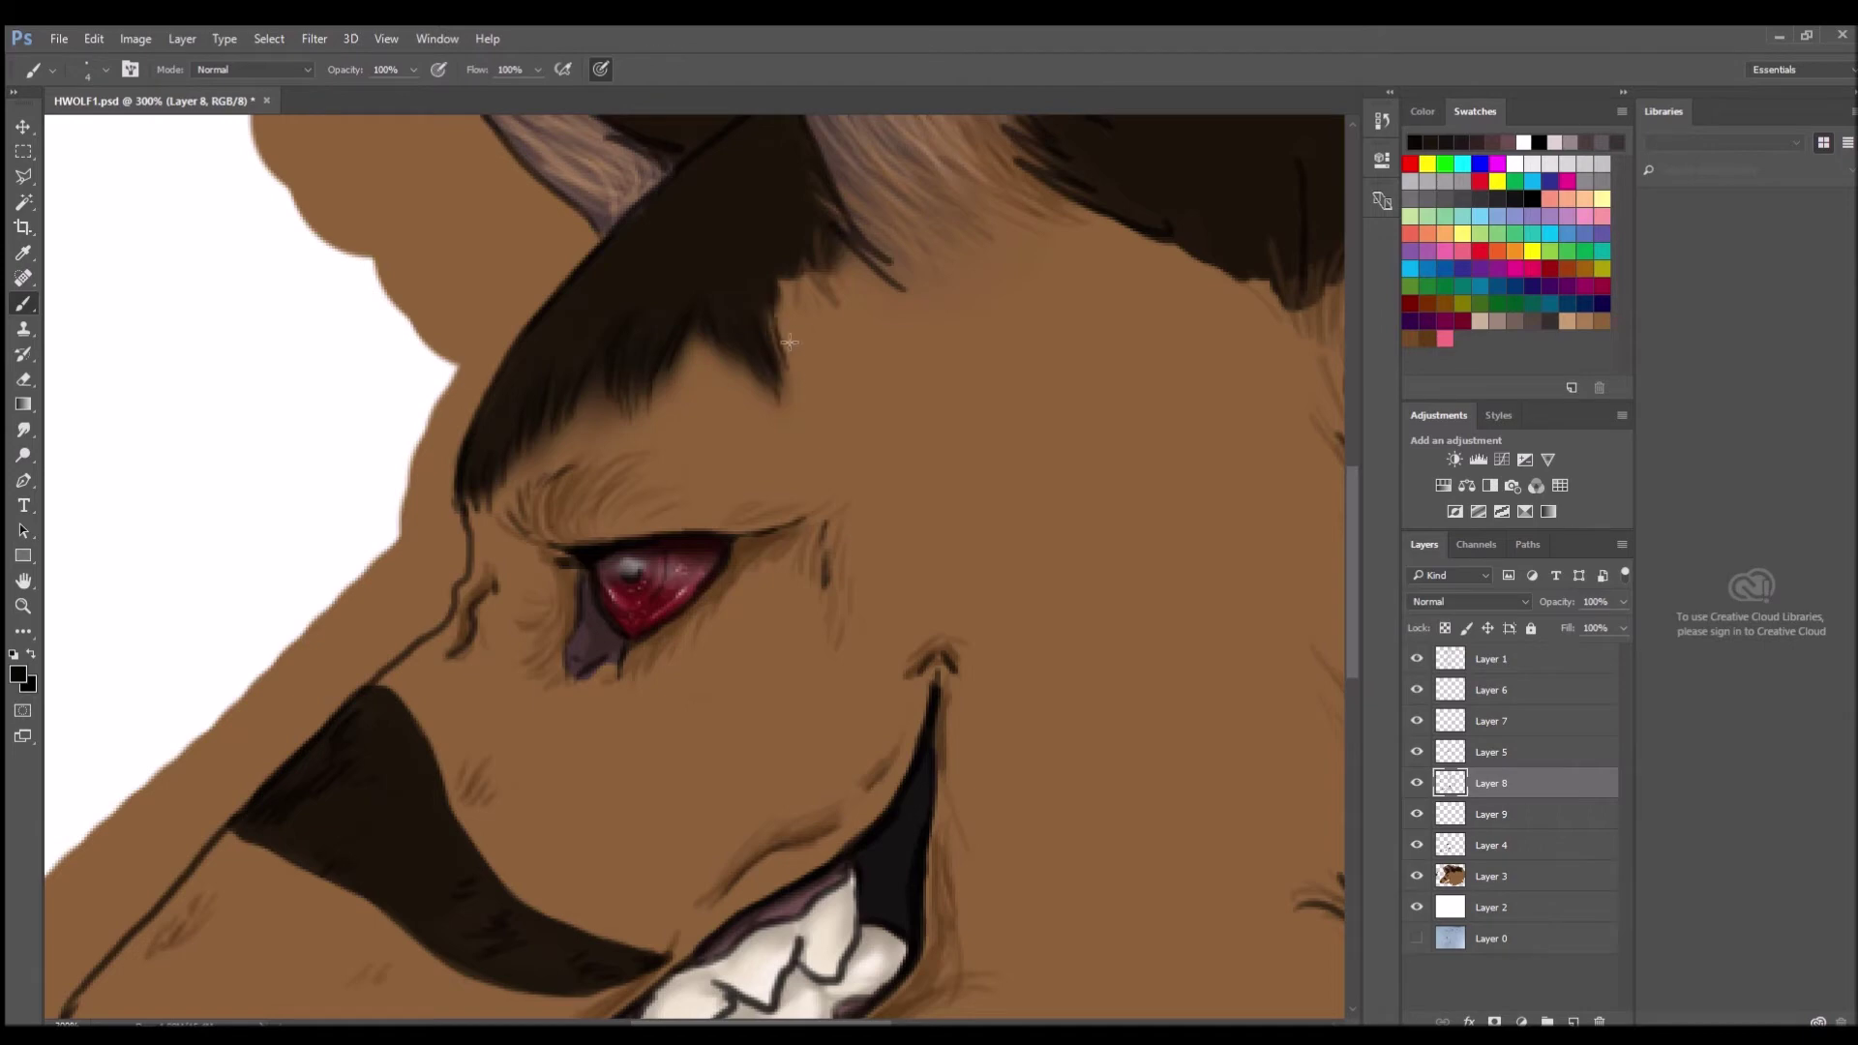
{"action": "scroll", "coordinate": [793, 589], "scroll_direction": "up", "scroll_amount": 3}
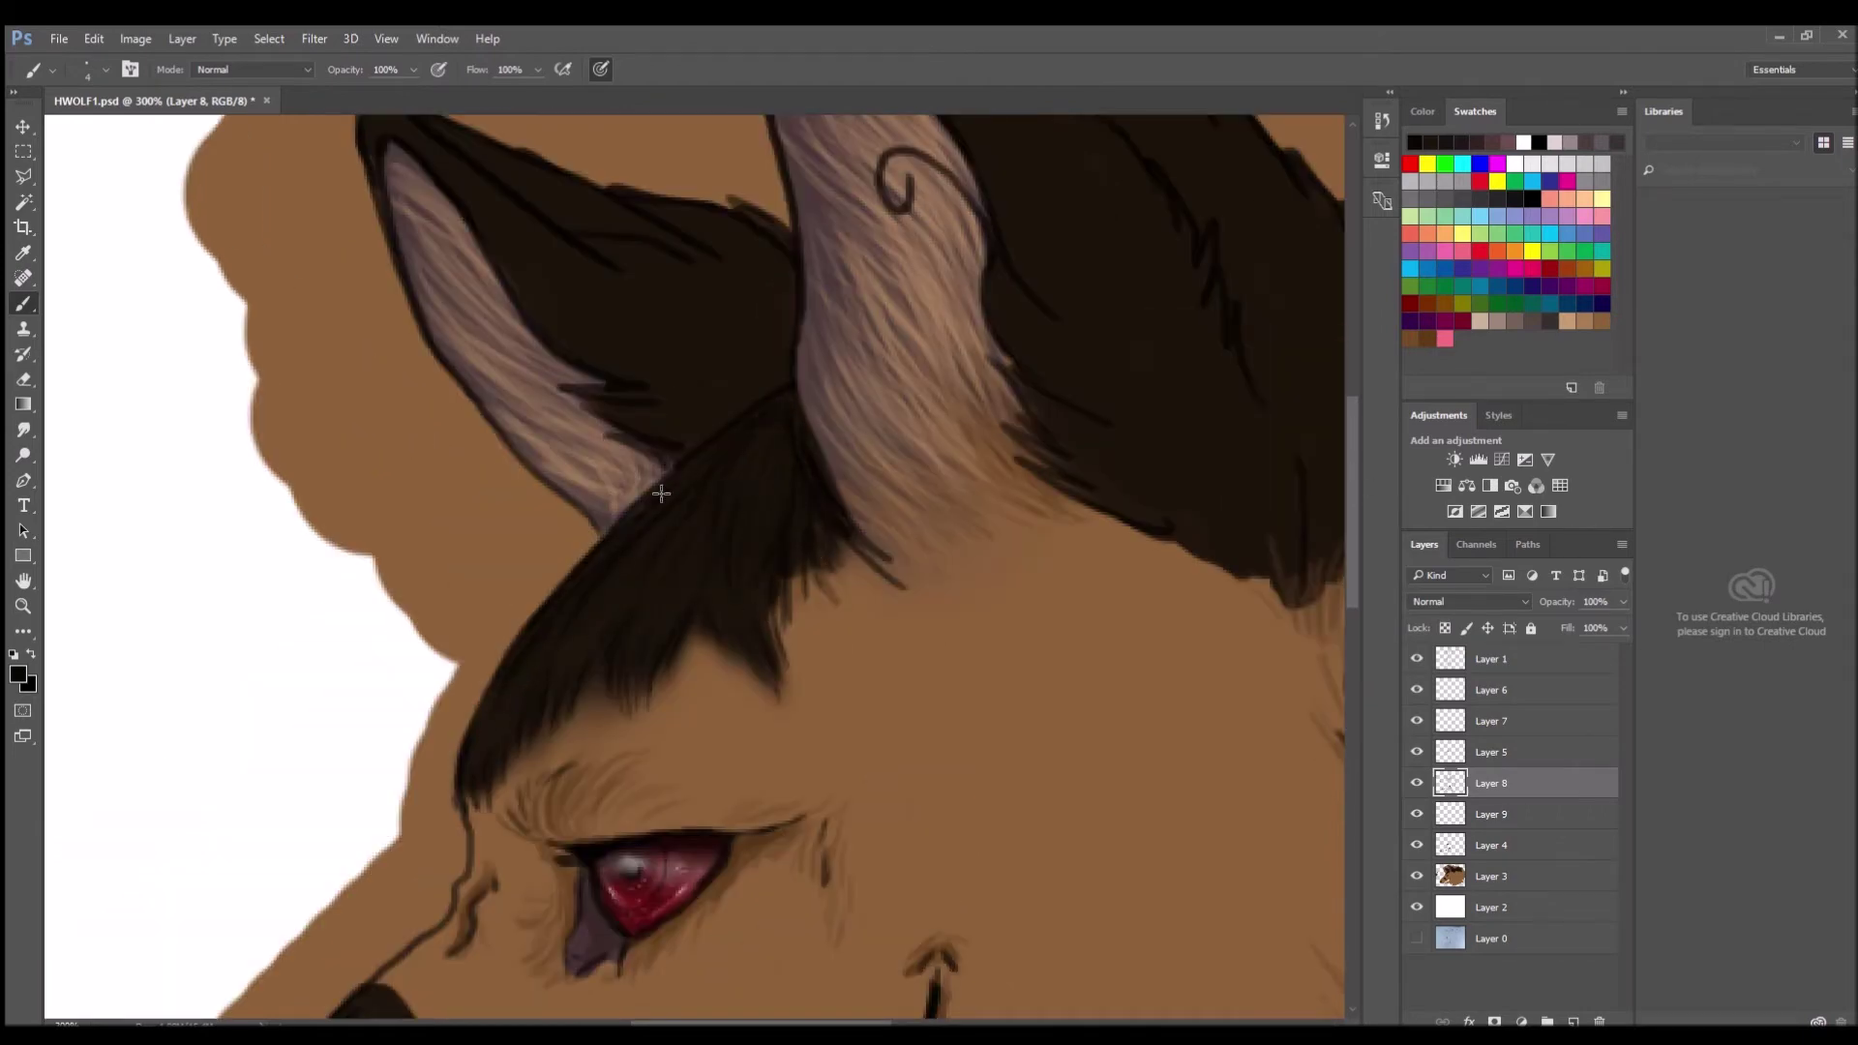
{"action": "scroll", "coordinate": [678, 494], "scroll_direction": "up", "scroll_amount": 3}
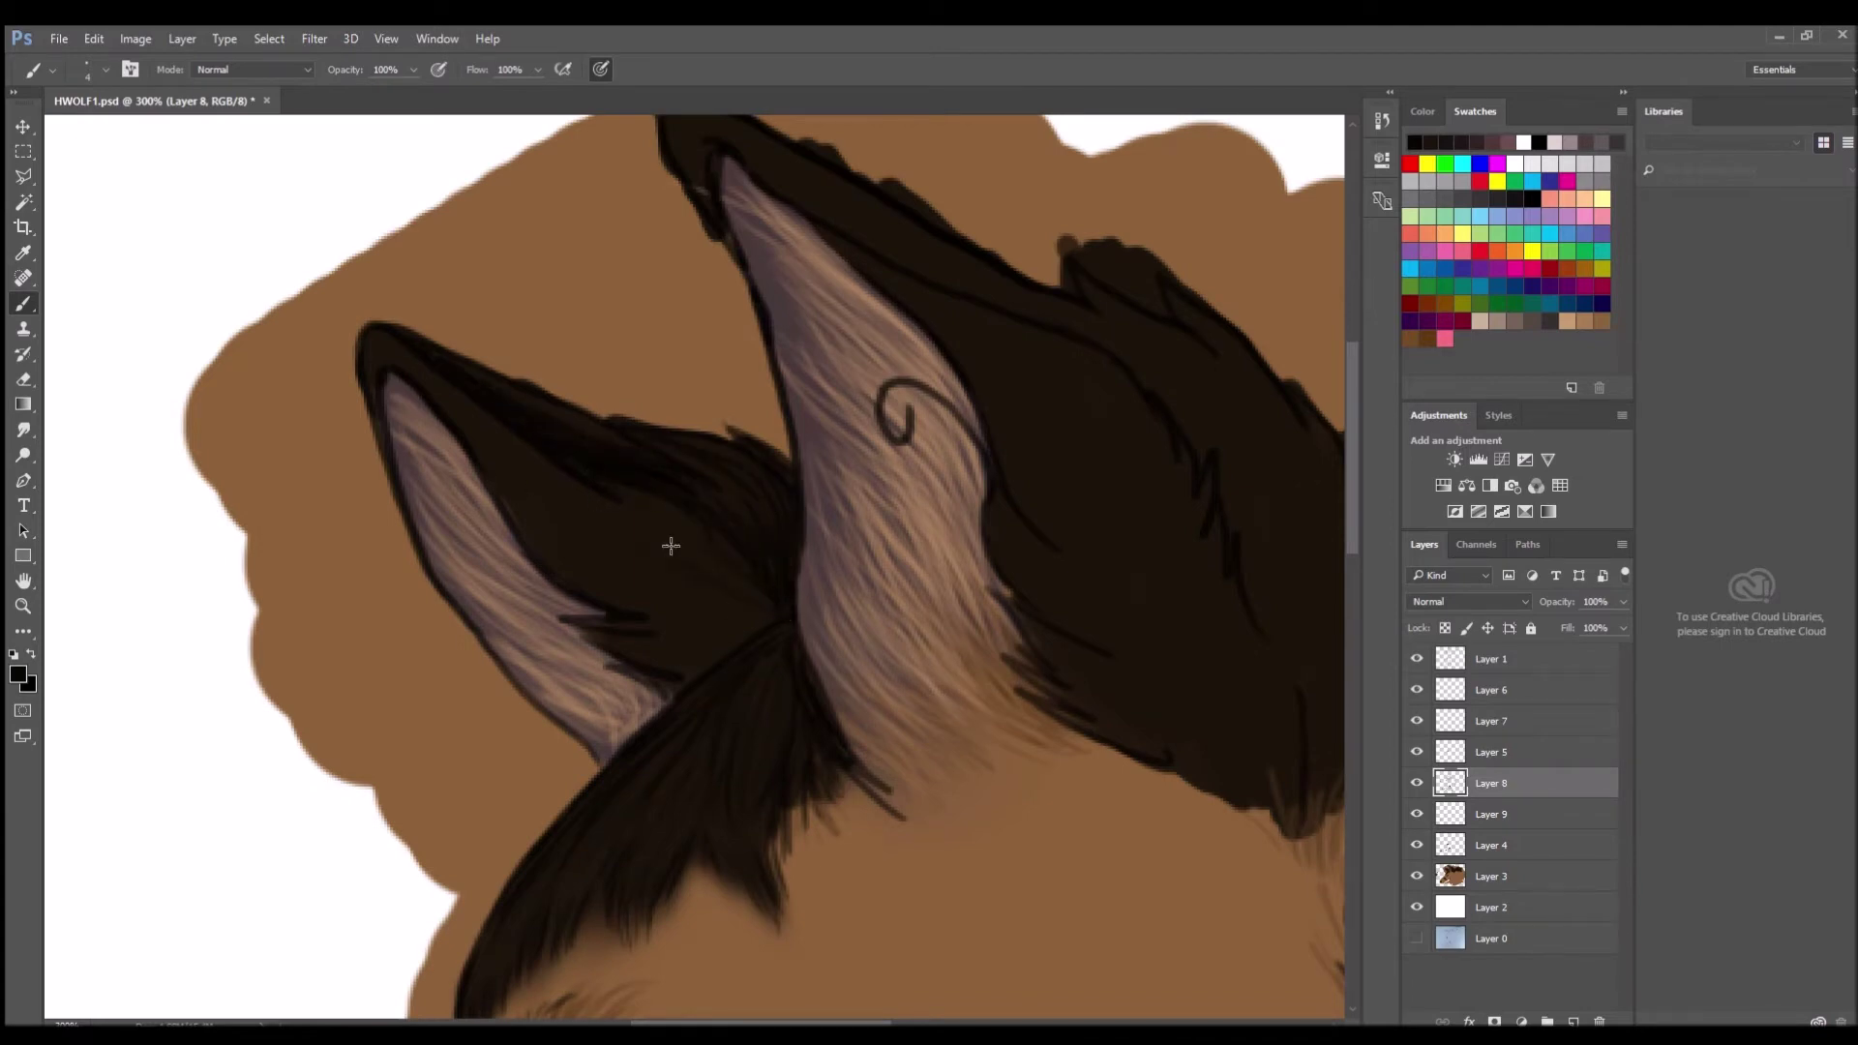
{"action": "left_click_drag", "start_coordinate": [634, 644], "coordinate": [580, 620]}
{"action": "left_click_drag", "start_coordinate": [689, 692], "coordinate": [590, 658]}
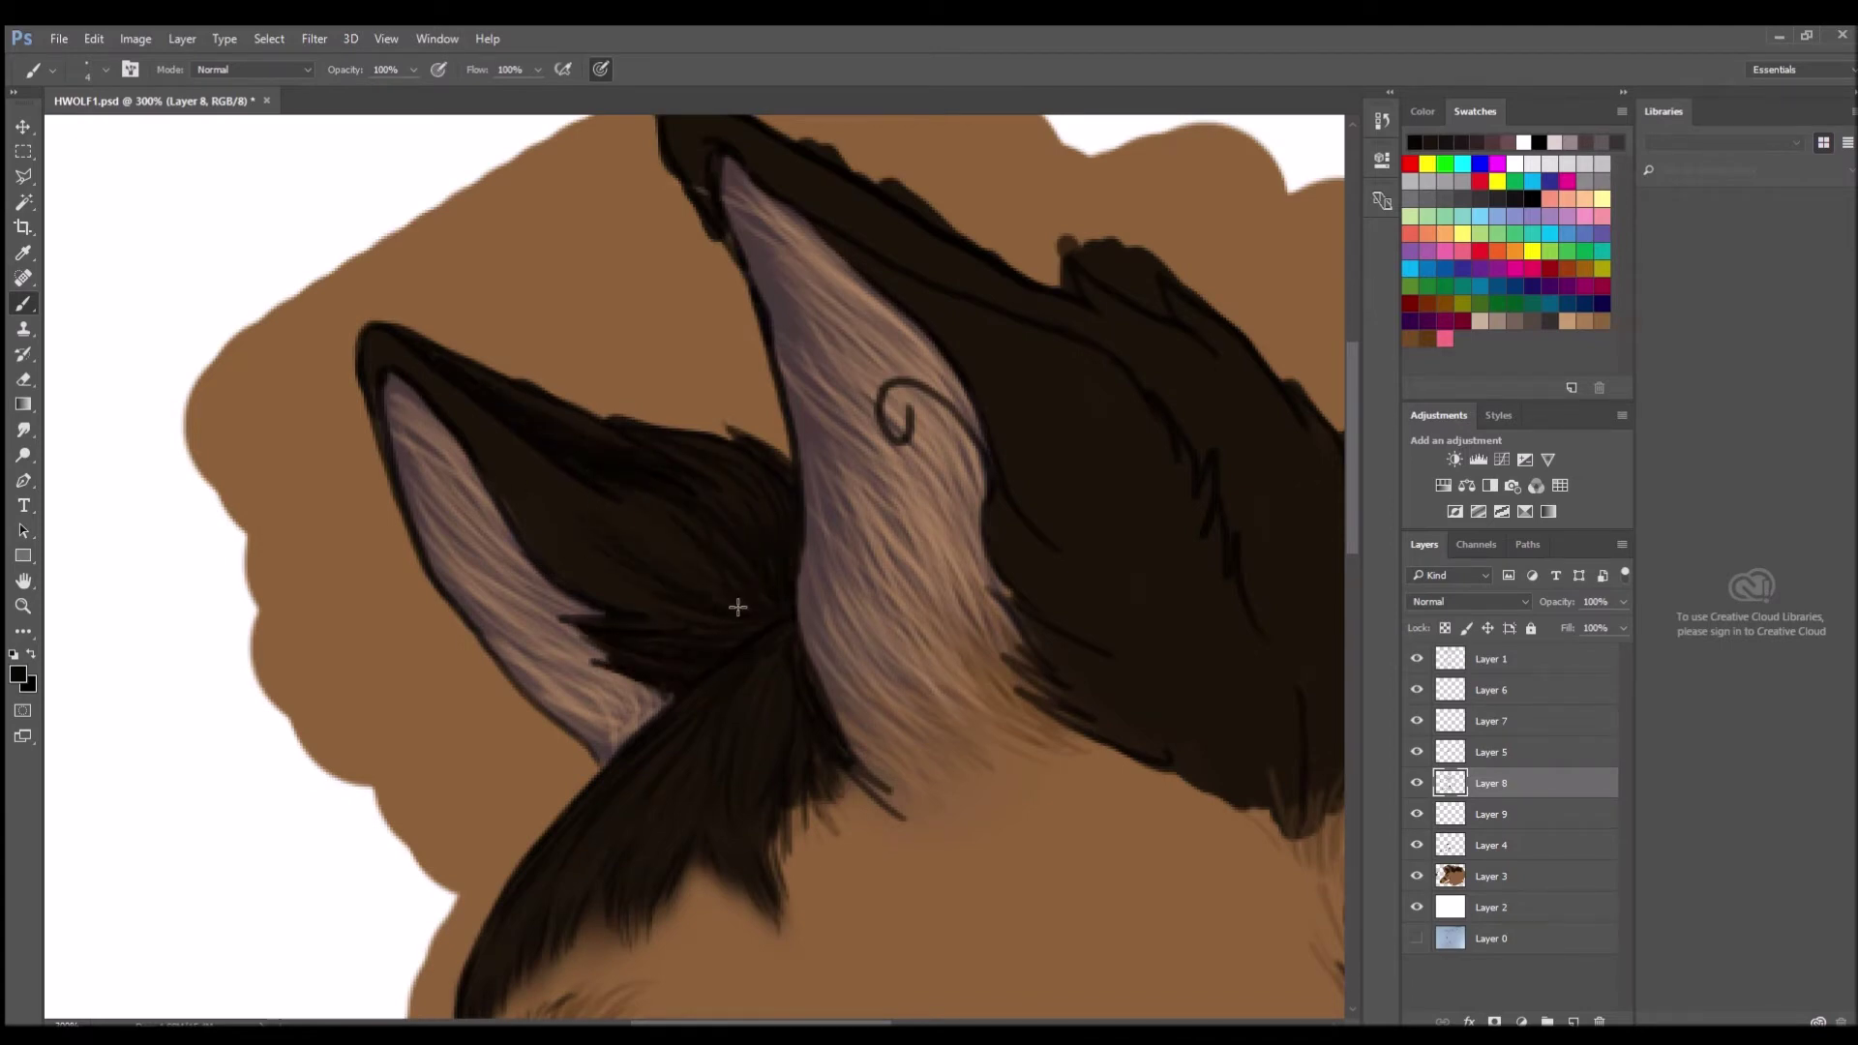
{"action": "left_click_drag", "start_coordinate": [538, 537], "coordinate": [498, 465]}
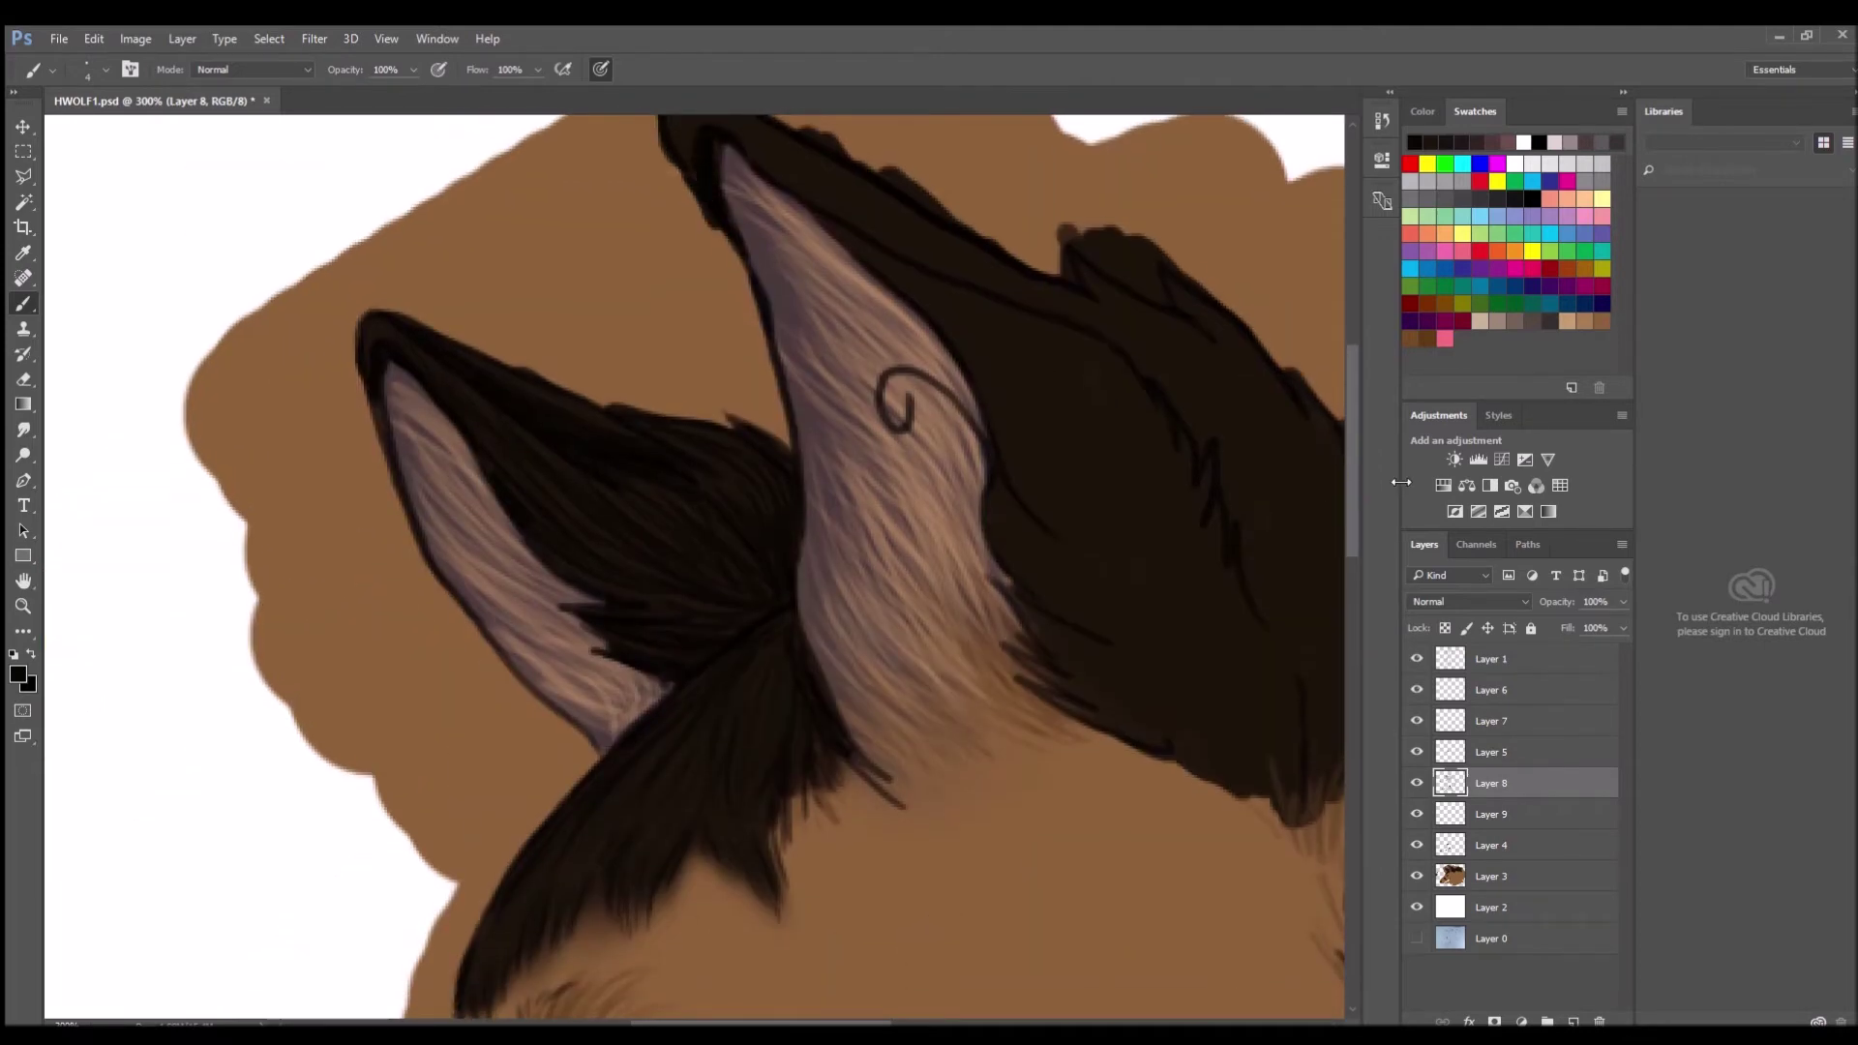
{"action": "scroll", "coordinate": [804, 229], "scroll_direction": "up", "scroll_amount": 3}
Paint jagged fur along the right ear and dark strands down the neck's edge.
{"action": "mouse_move", "coordinate": [803, 229]}
{"action": "left_mouse_down"}
{"action": "mouse_move", "coordinate": [713, 248]}
{"action": "mouse_move", "coordinate": [972, 354]}
{"action": "left_mouse_up"}
{"action": "left_click_drag", "start_coordinate": [713, 199], "coordinate": [867, 291]}
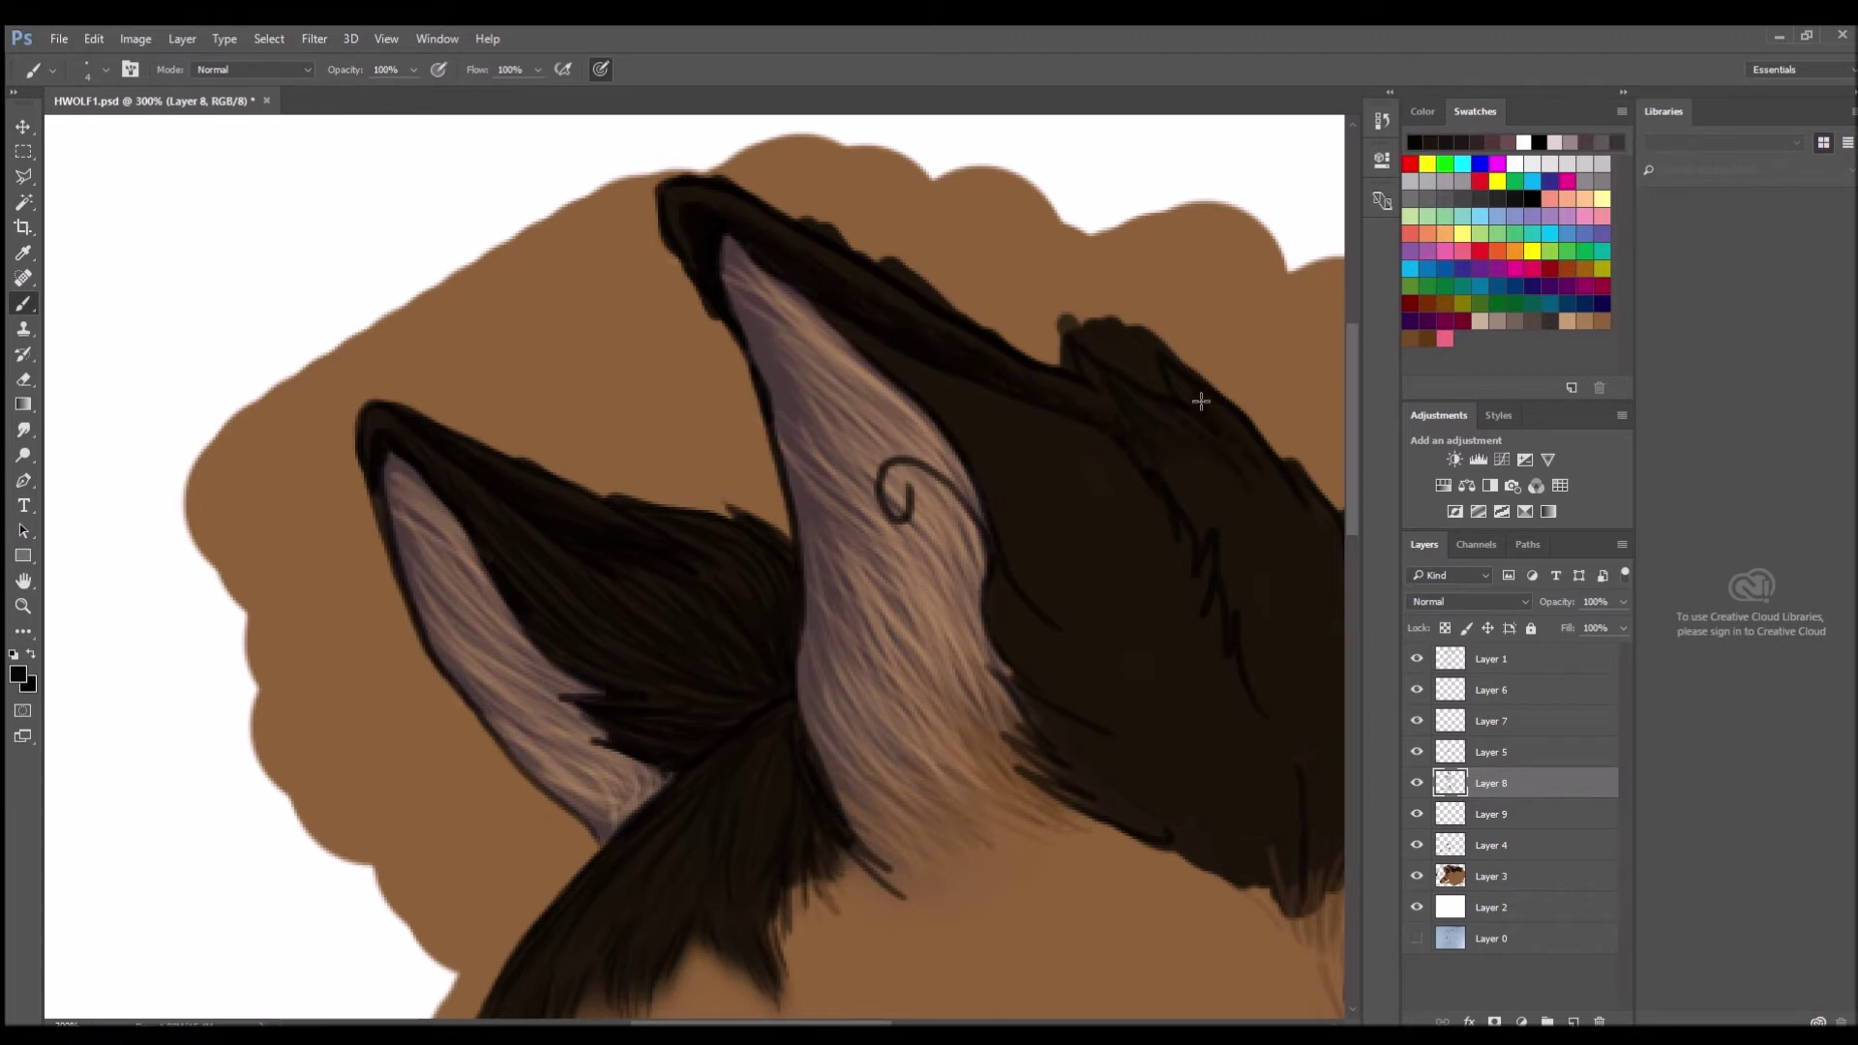
{"action": "scroll", "coordinate": [1155, 841], "scroll_direction": "down", "scroll_amount": 2}
{"action": "scroll", "coordinate": [1155, 841], "scroll_direction": "right", "scroll_amount": 3}
{"action": "mouse_move", "coordinate": [1055, 447]}
{"action": "left_mouse_down"}
{"action": "mouse_move", "coordinate": [1122, 602]}
{"action": "mouse_move", "coordinate": [1034, 844]}
{"action": "left_mouse_up"}
{"action": "left_click_drag", "start_coordinate": [1113, 707], "coordinate": [1084, 794]}
{"action": "left_click_drag", "start_coordinate": [927, 374], "coordinate": [920, 418]}
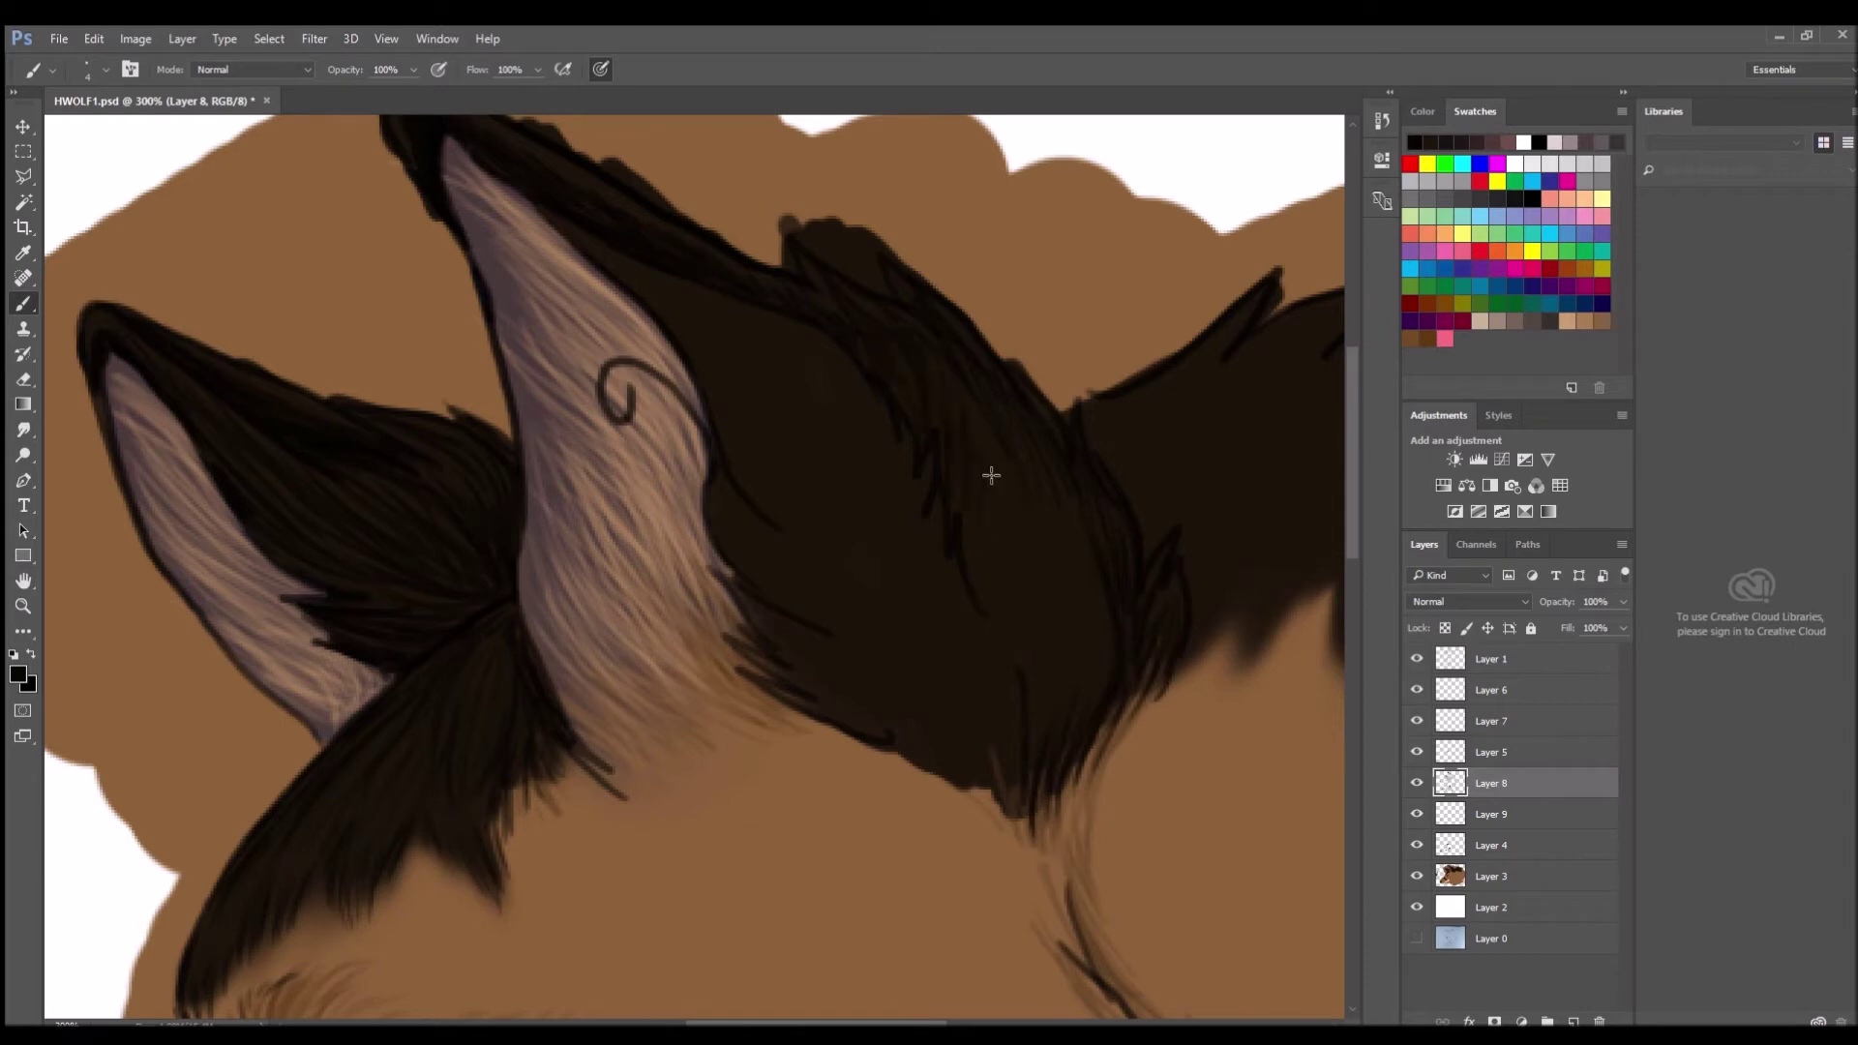
{"action": "left_click_drag", "start_coordinate": [1043, 522], "coordinate": [1076, 735]}
Add dark strands along the ear's lower edge, the neck's lower edge and the mane.
{"action": "left_click_drag", "start_coordinate": [765, 687], "coordinate": [828, 712]}
{"action": "mouse_move", "coordinate": [731, 605]}
{"action": "left_mouse_down"}
{"action": "mouse_move", "coordinate": [803, 687]}
{"action": "mouse_move", "coordinate": [828, 649]}
{"action": "left_mouse_up"}
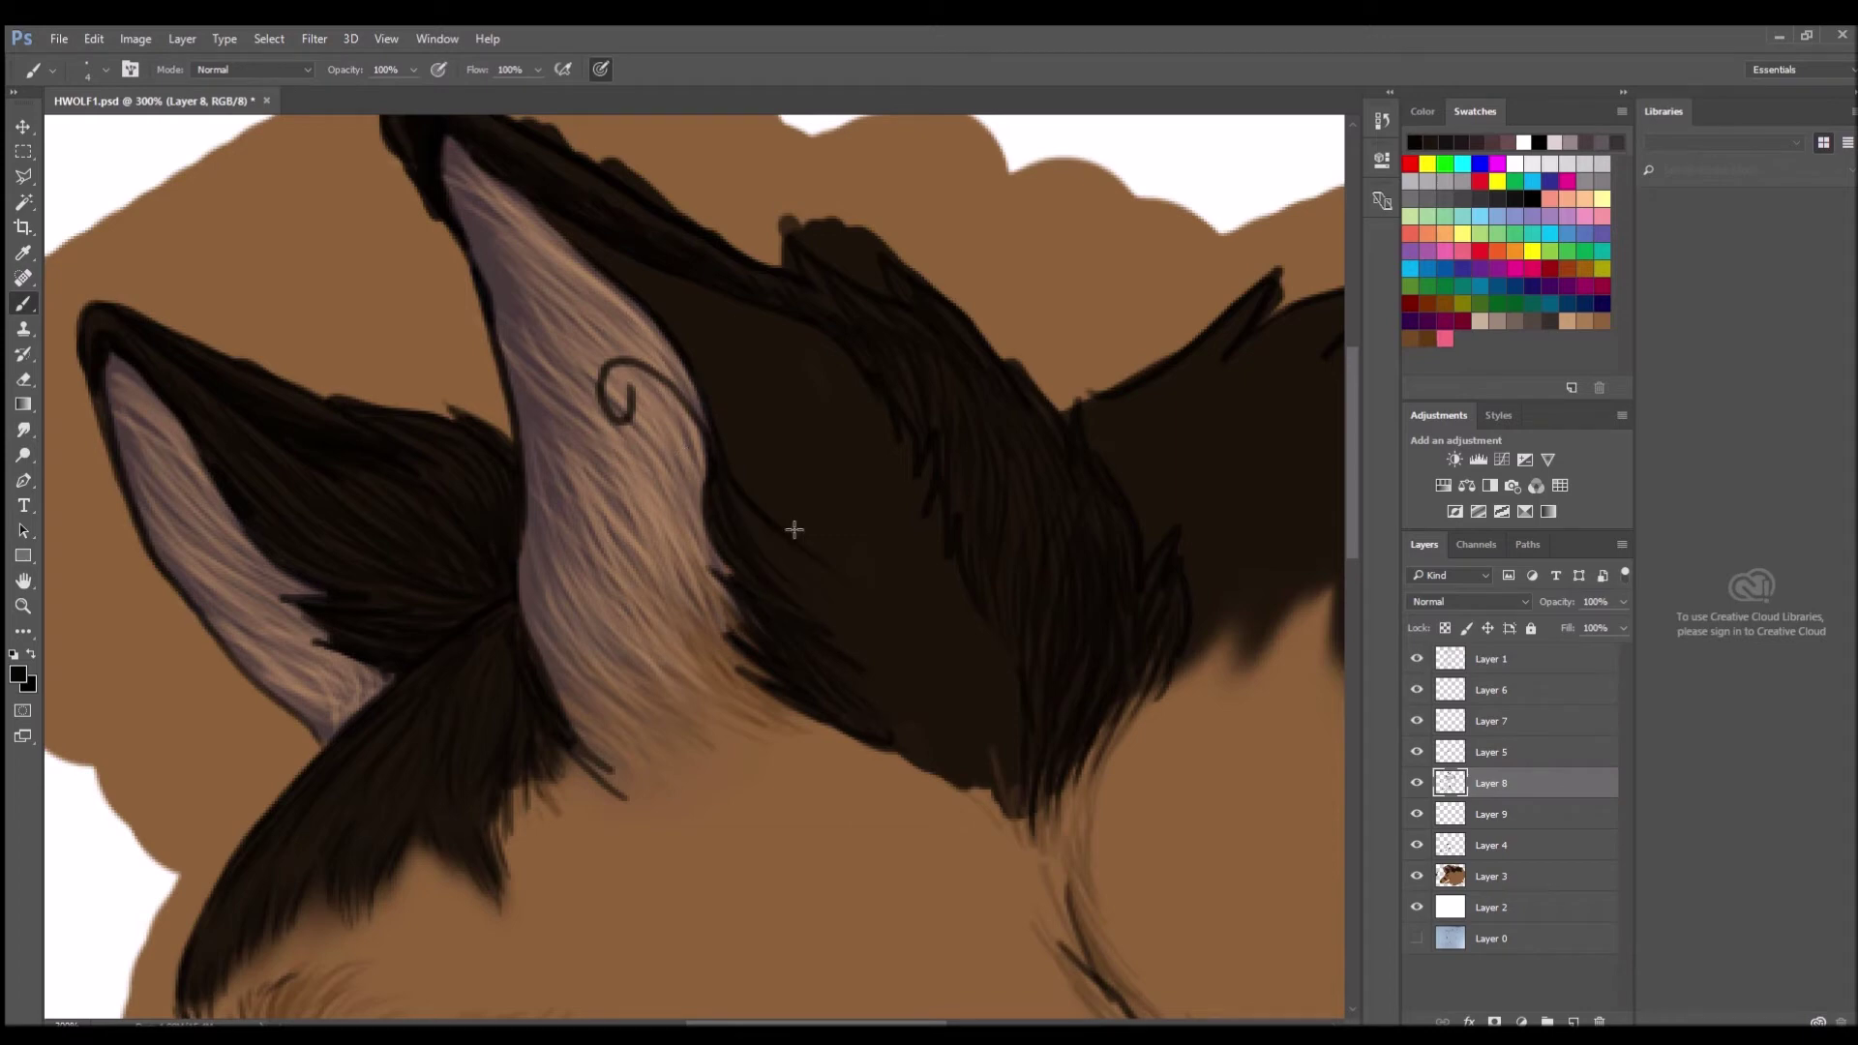
{"action": "left_click_drag", "start_coordinate": [917, 466], "coordinate": [905, 528]}
{"action": "left_click_drag", "start_coordinate": [1005, 760], "coordinate": [1012, 828]}
{"action": "left_click_drag", "start_coordinate": [946, 771], "coordinate": [997, 837]}
{"action": "left_click_drag", "start_coordinate": [984, 817], "coordinate": [811, 602]}
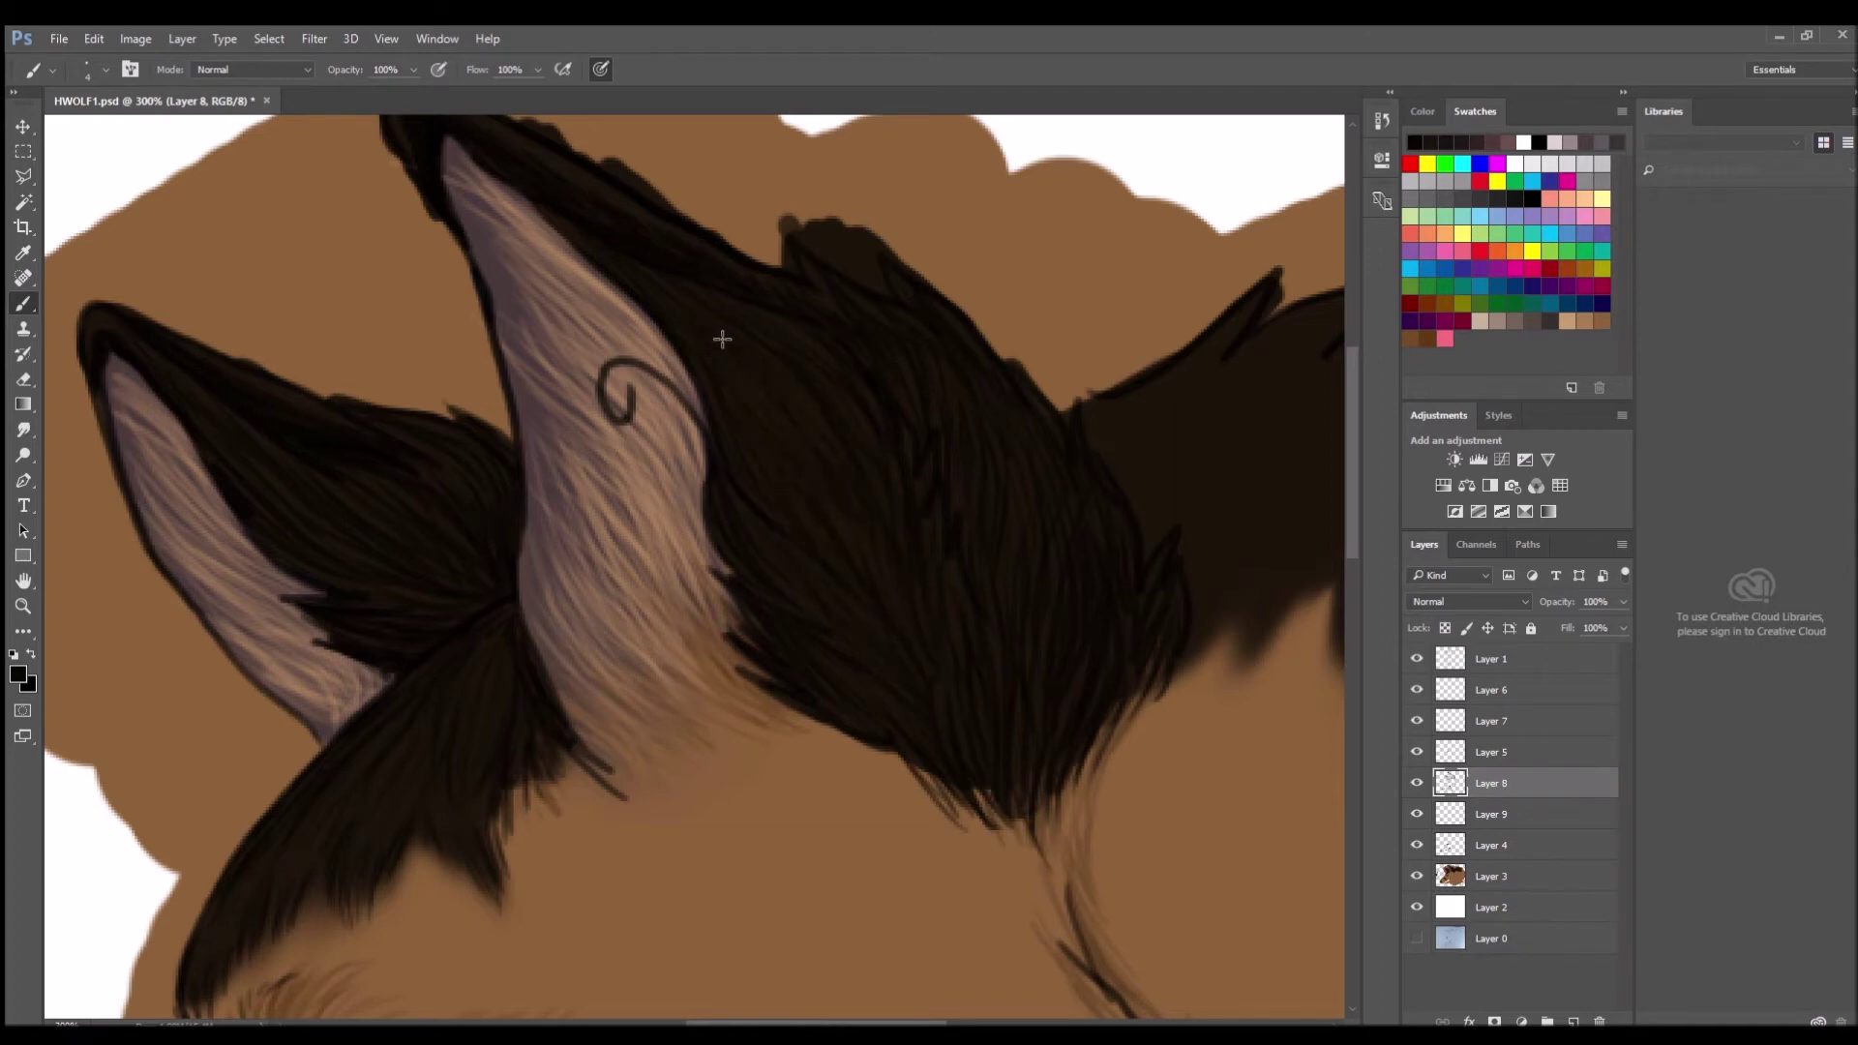
{"action": "left_click_drag", "start_coordinate": [1037, 731], "coordinate": [1043, 684]}
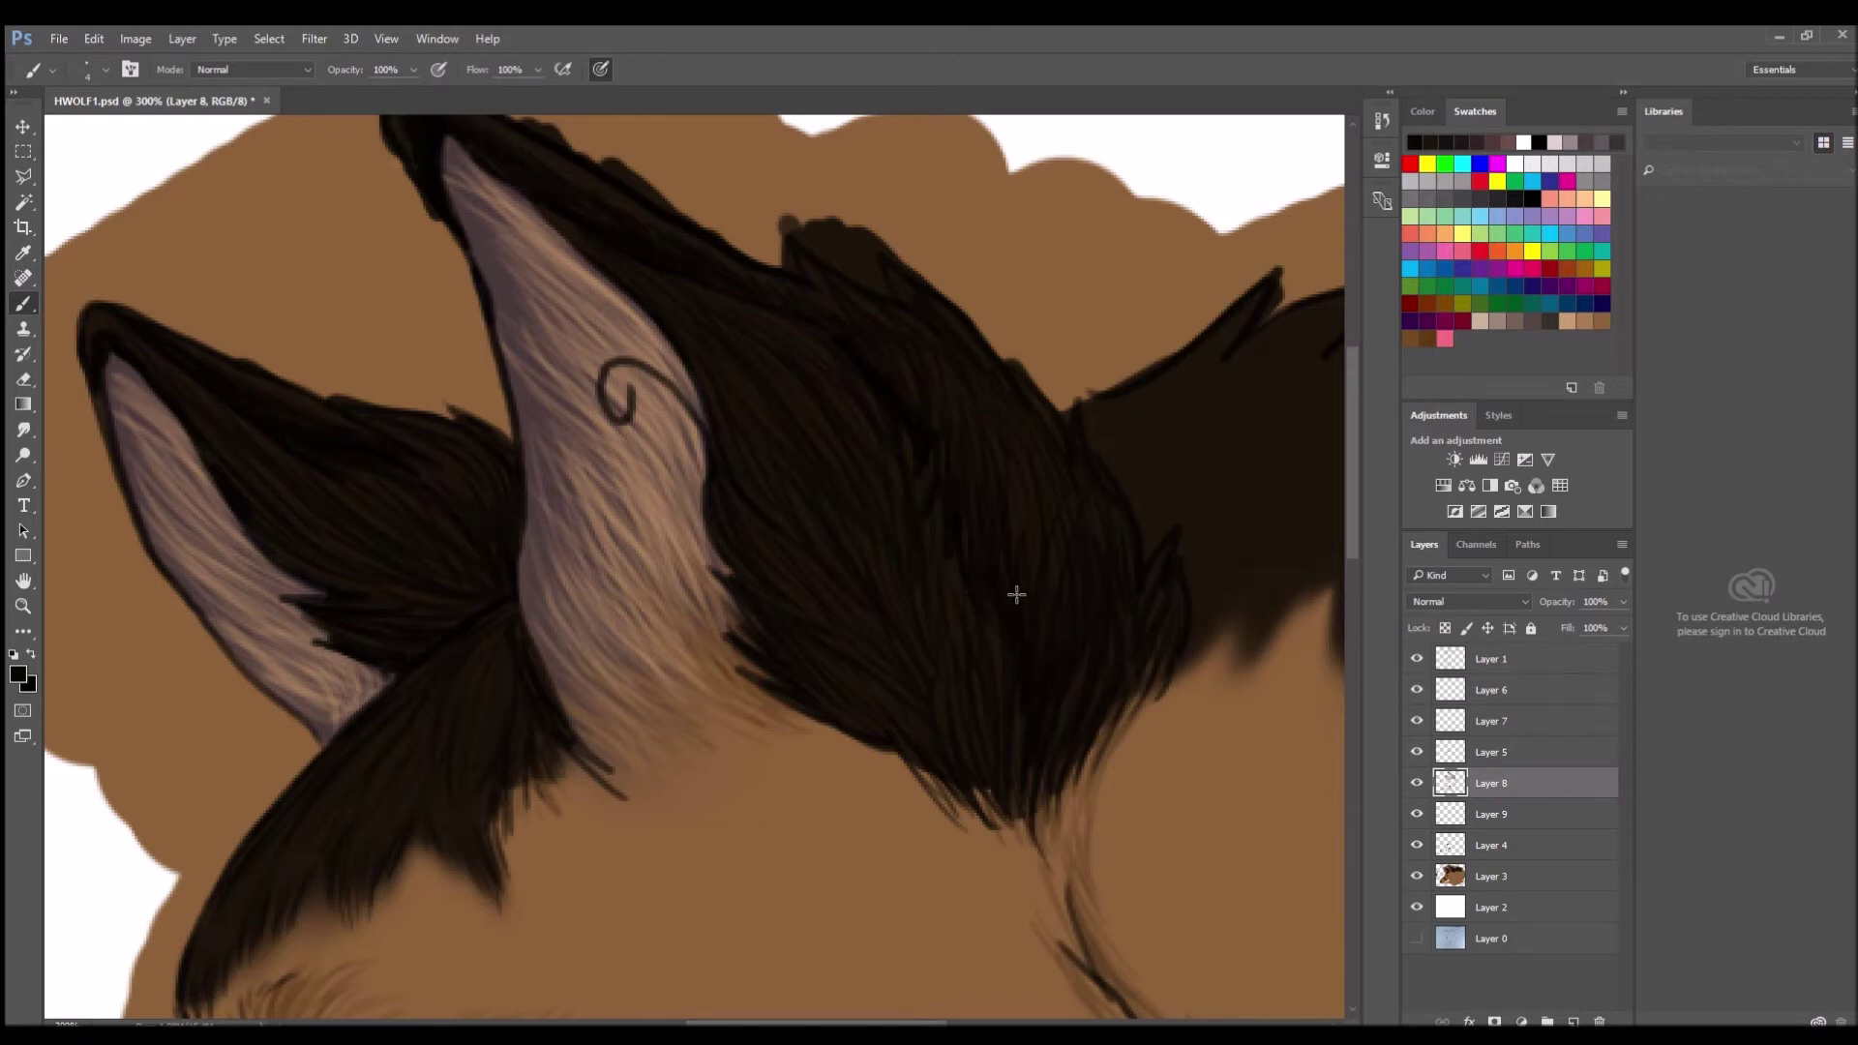
Texture the mane's upper and lower edges with fur strands extending toward its tip.
{"action": "scroll", "coordinate": [1016, 594], "scroll_direction": "right", "scroll_amount": 5}
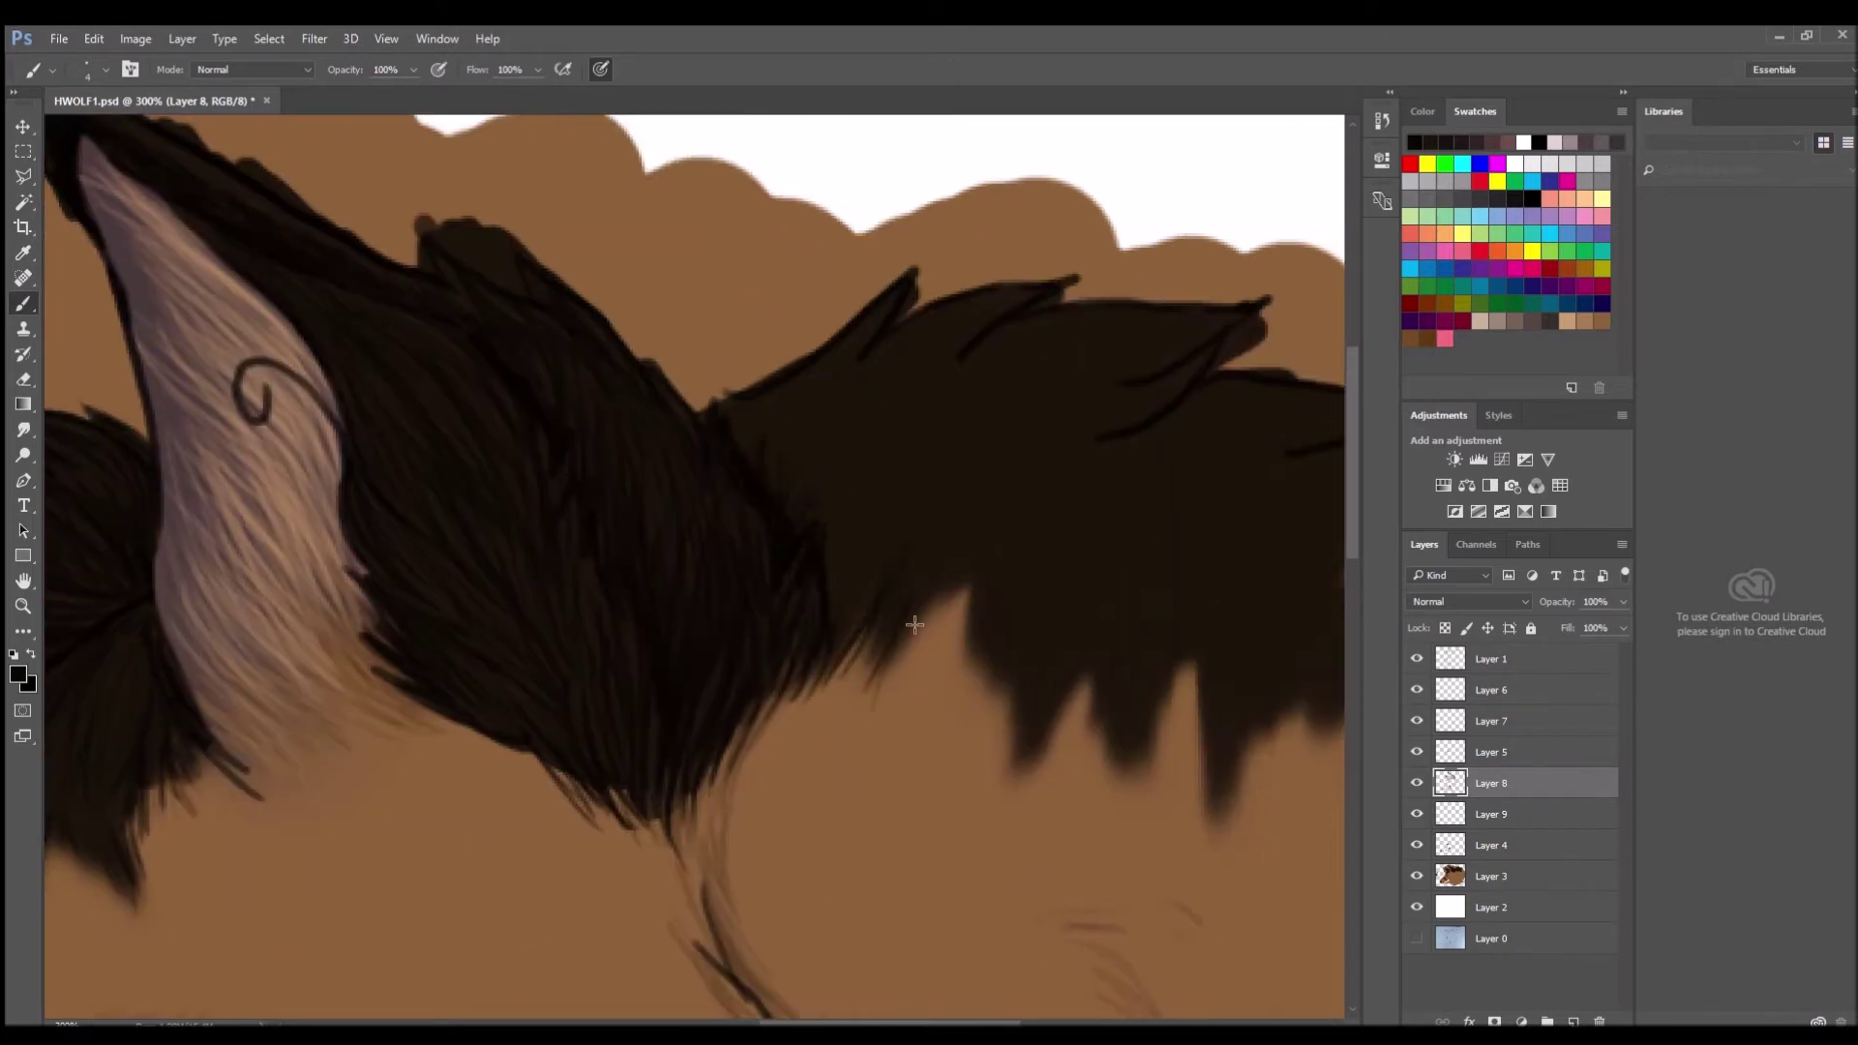
{"action": "left_click_drag", "start_coordinate": [929, 551], "coordinate": [876, 689]}
{"action": "left_click_drag", "start_coordinate": [835, 360], "coordinate": [714, 424]}
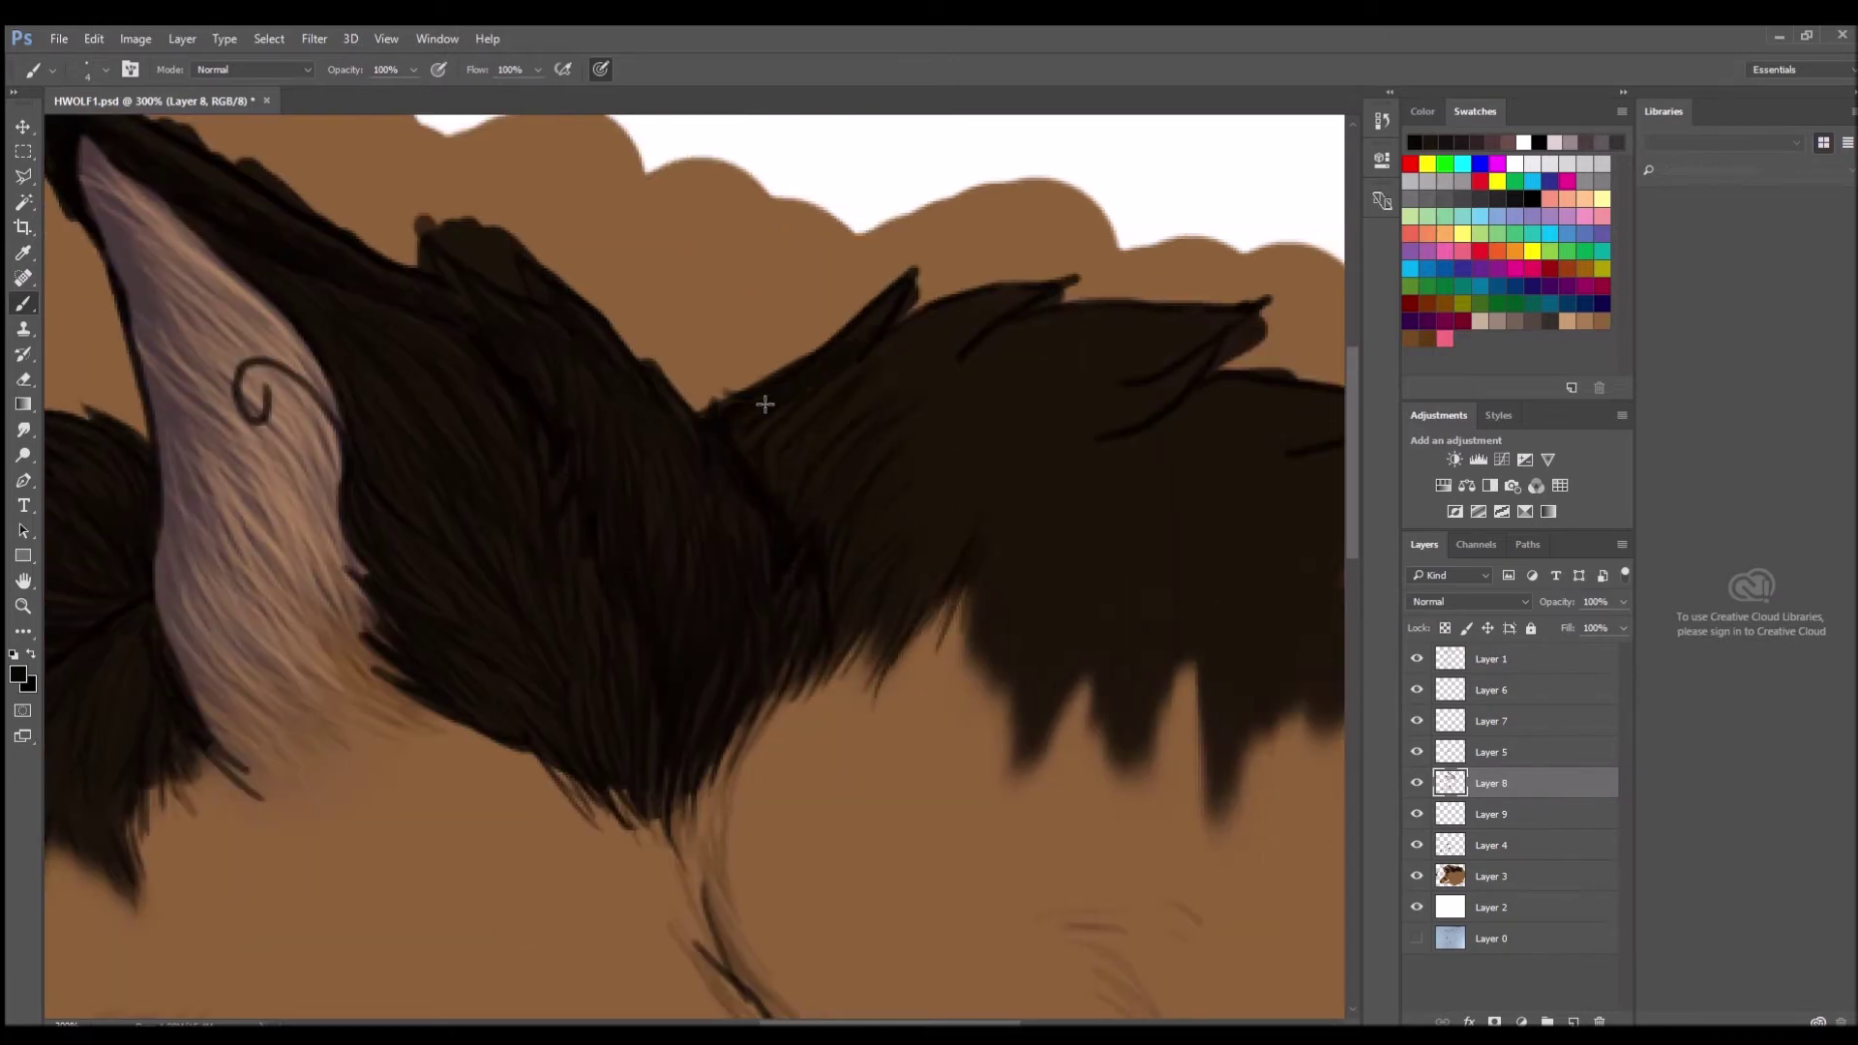
{"action": "left_click_drag", "start_coordinate": [912, 381], "coordinate": [1210, 343]}
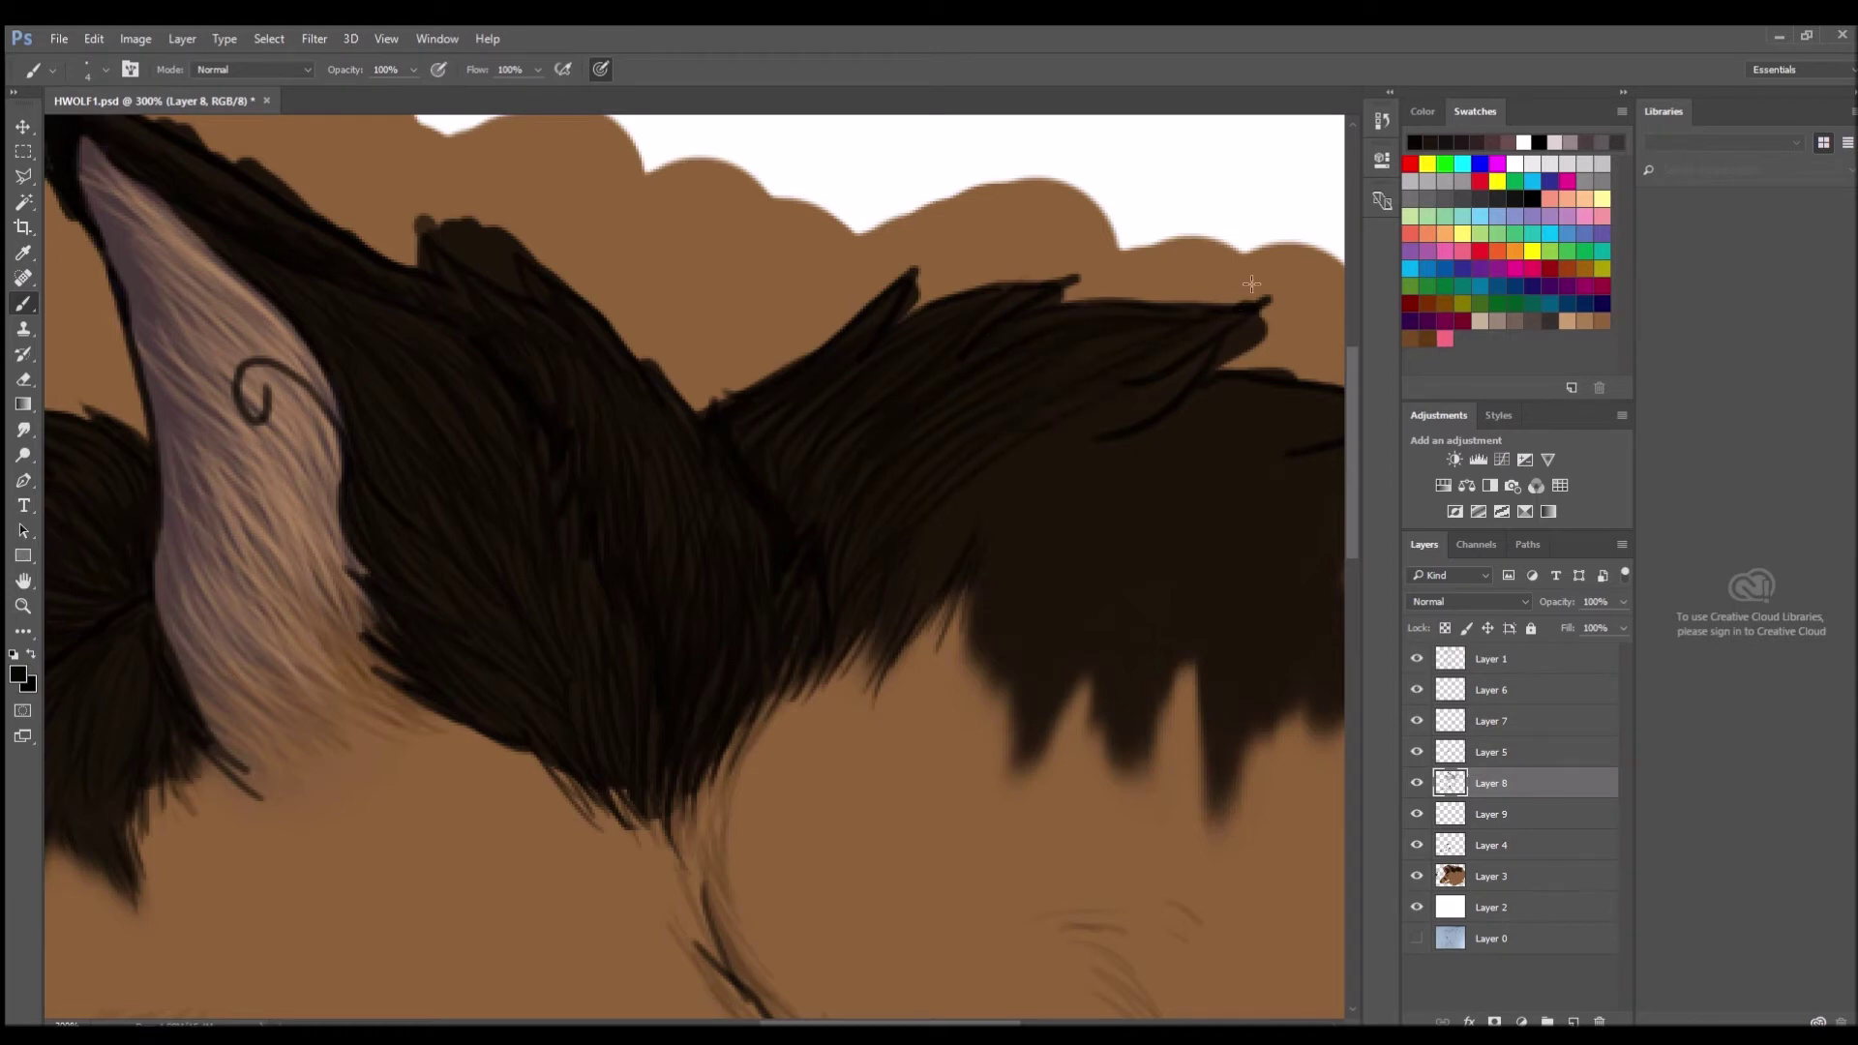
{"action": "left_click_drag", "start_coordinate": [1039, 482], "coordinate": [1167, 289]}
{"action": "left_click_drag", "start_coordinate": [1016, 667], "coordinate": [972, 774]}
{"action": "left_click_drag", "start_coordinate": [1075, 649], "coordinate": [992, 804]}
{"action": "left_click_drag", "start_coordinate": [1007, 682], "coordinate": [968, 808]}
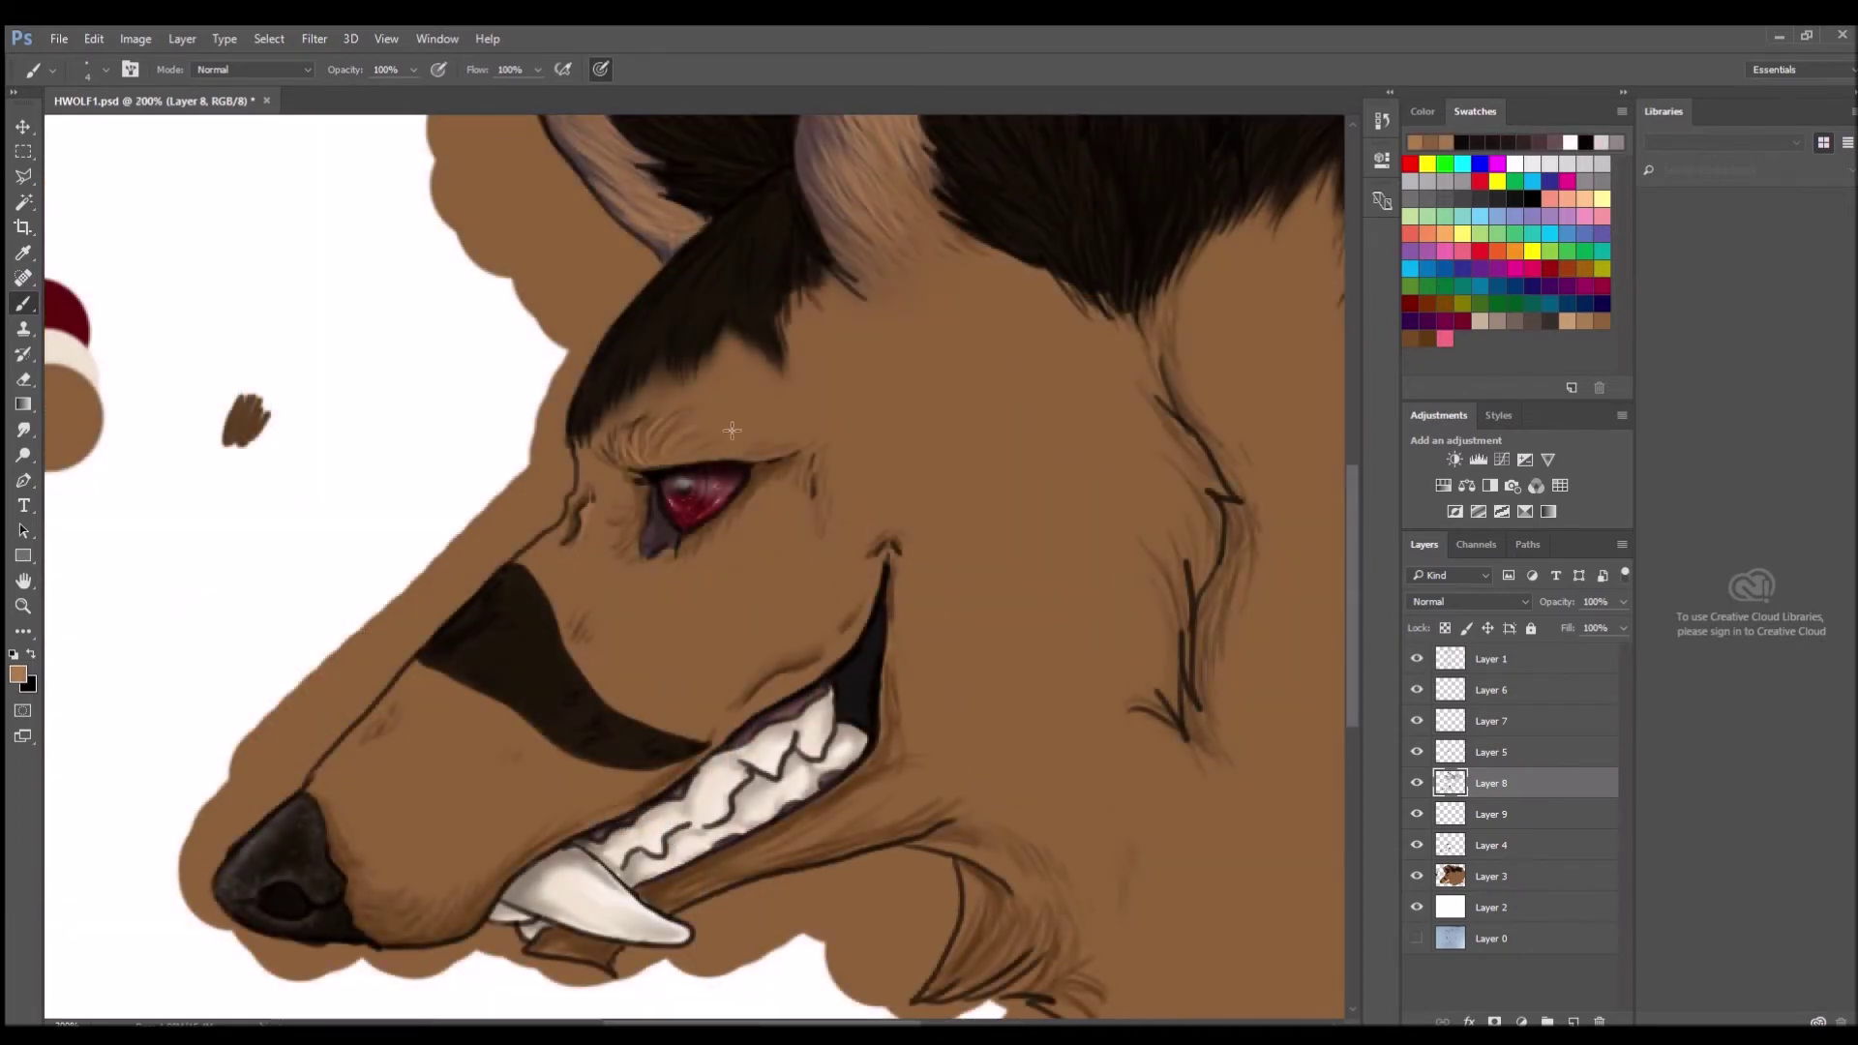
Undo the last stroke, then add light-brown fur on the lower lip, chin, throat, muzzle and cheek.
{"action": "key", "text": "ctrl+z"}
{"action": "mouse_move", "coordinate": [813, 813]}
{"action": "left_mouse_down"}
{"action": "mouse_move", "coordinate": [876, 750]}
{"action": "mouse_move", "coordinate": [697, 876]}
{"action": "left_mouse_up"}
{"action": "mouse_move", "coordinate": [891, 823]}
{"action": "left_mouse_down"}
{"action": "mouse_move", "coordinate": [972, 835]}
{"action": "mouse_move", "coordinate": [929, 862]}
{"action": "left_mouse_up"}
{"action": "mouse_move", "coordinate": [960, 993]}
{"action": "left_mouse_down"}
{"action": "mouse_move", "coordinate": [975, 905]}
{"action": "mouse_move", "coordinate": [1058, 990]}
{"action": "left_mouse_up"}
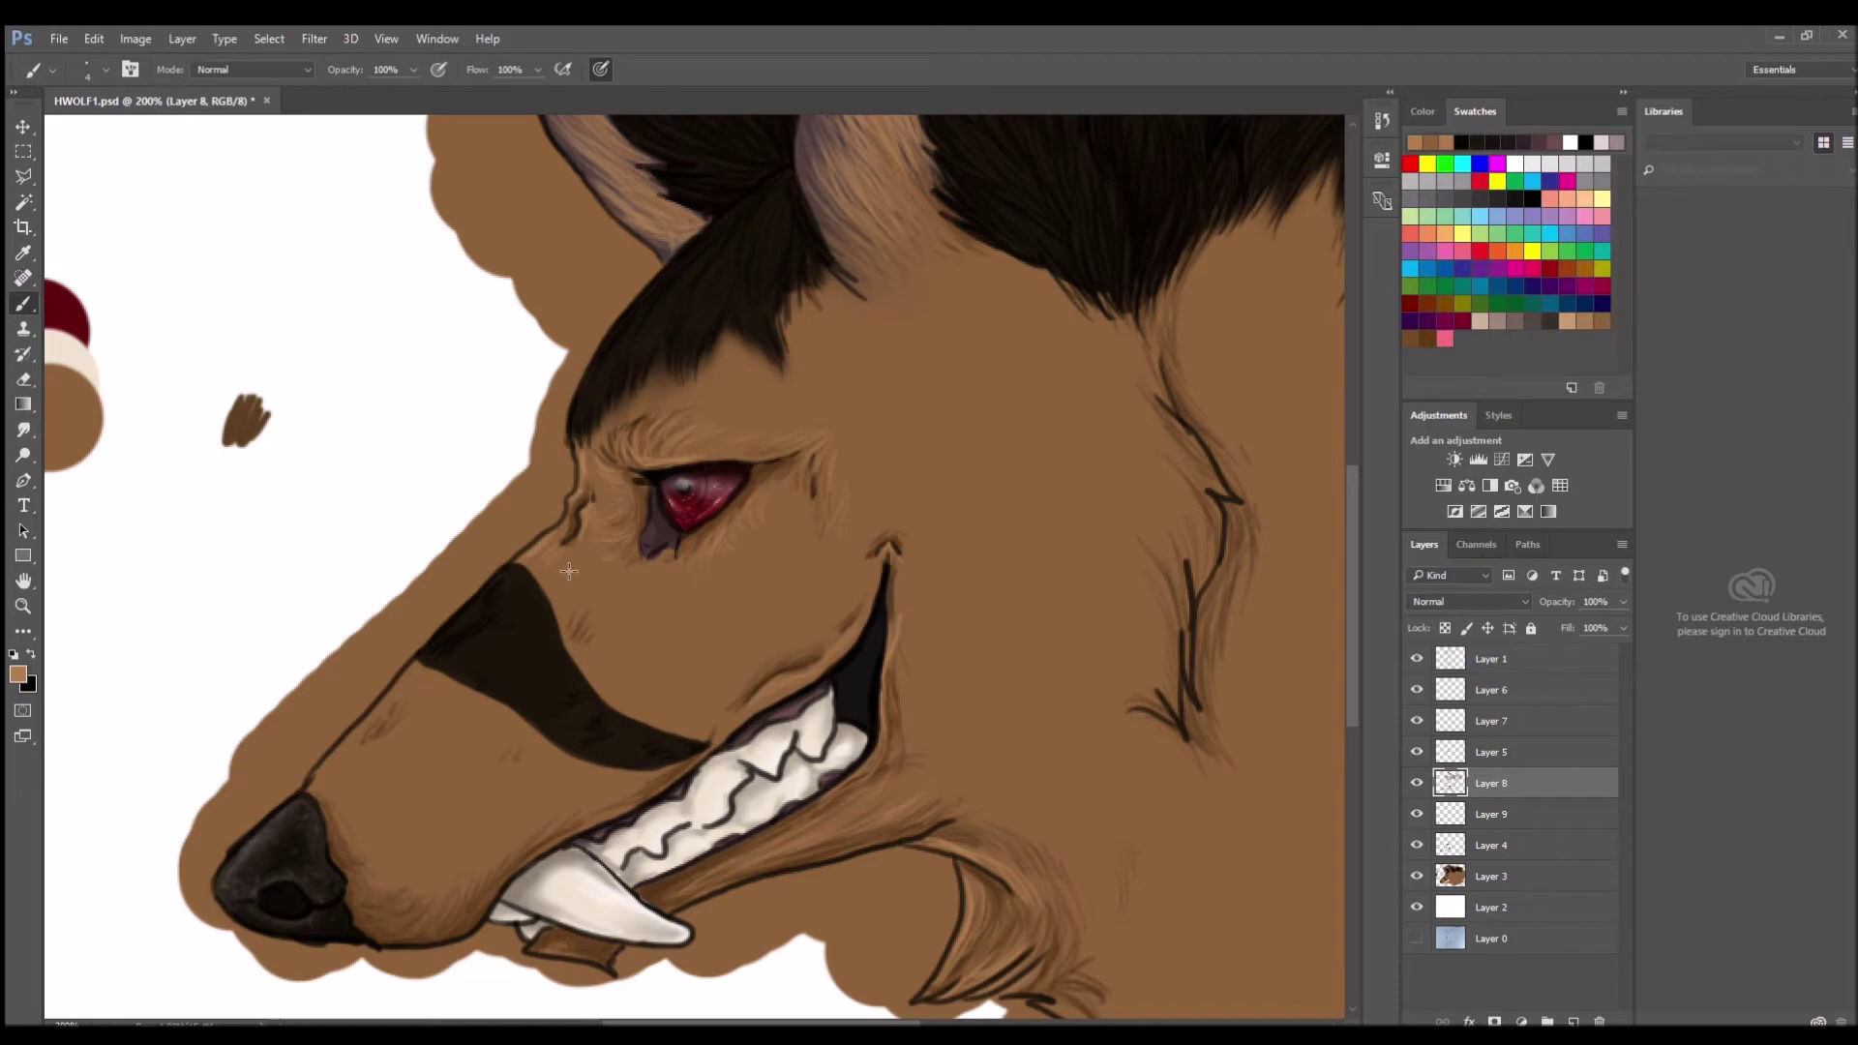
{"action": "left_click_drag", "start_coordinate": [324, 774], "coordinate": [383, 740]}
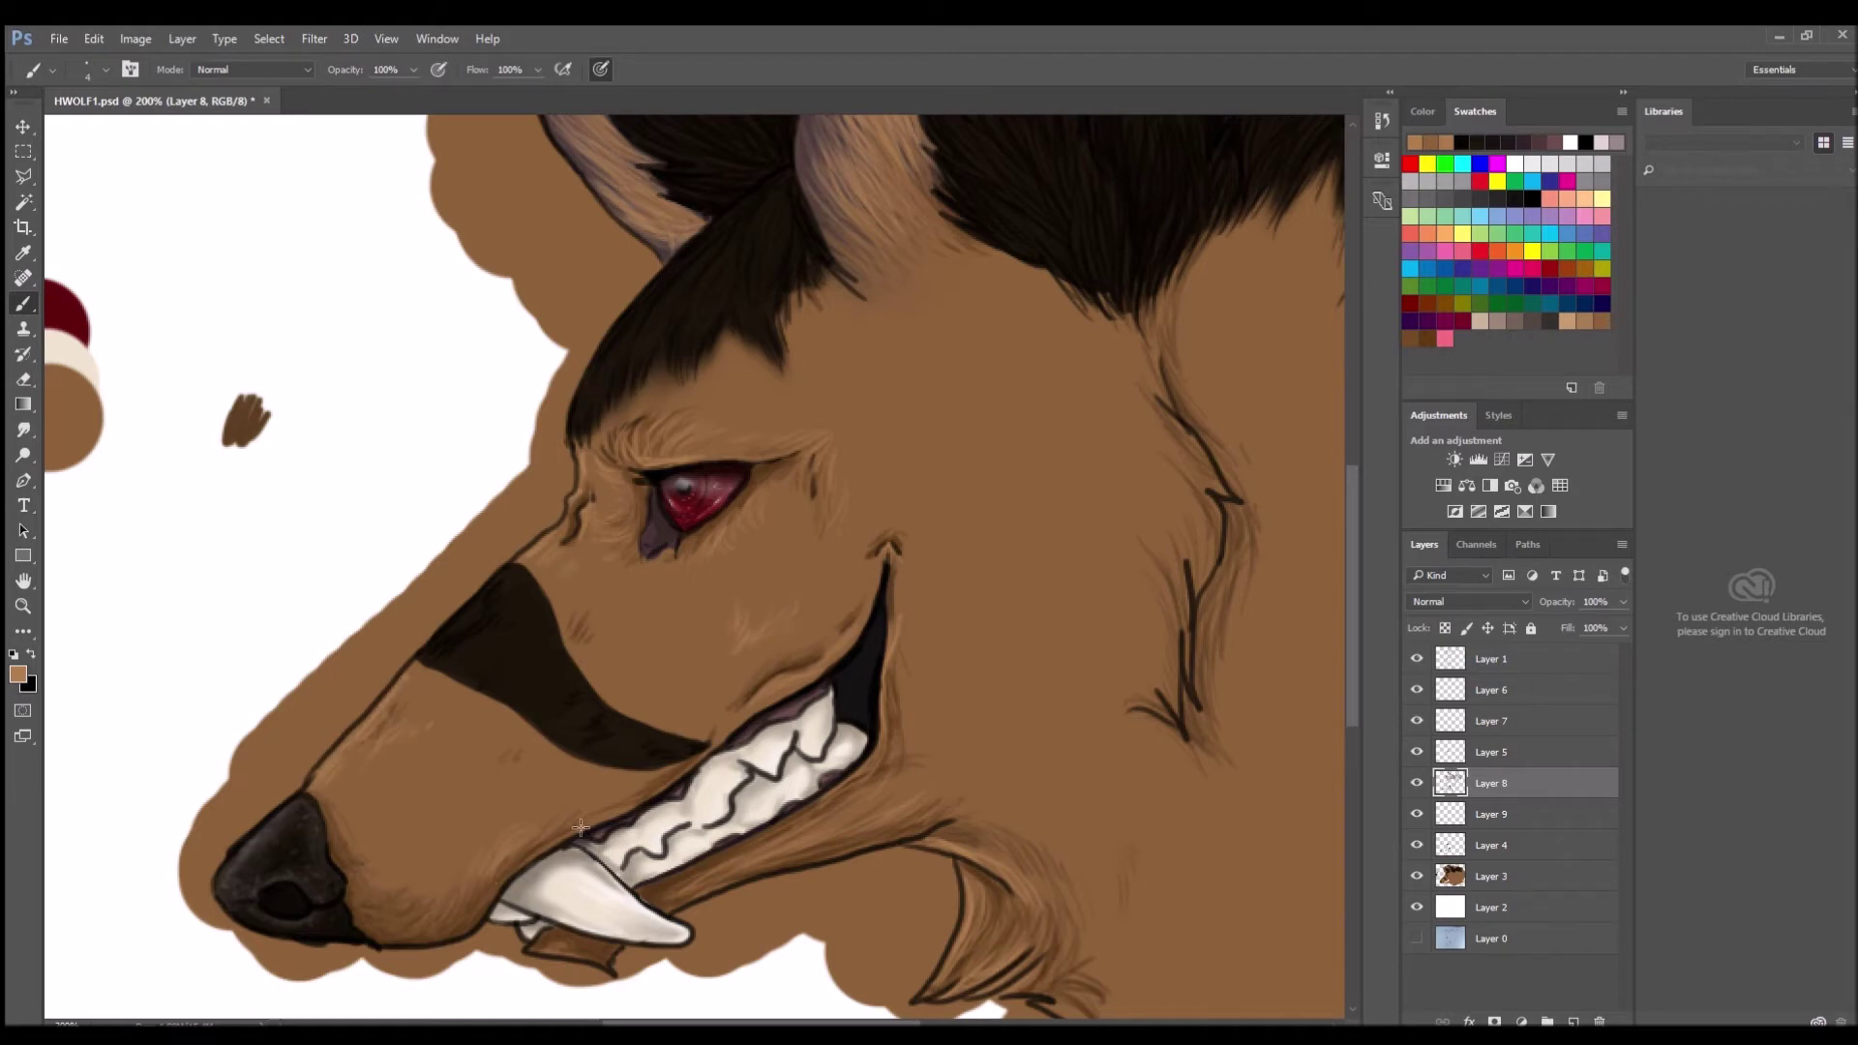
{"action": "left_click_drag", "start_coordinate": [1030, 657], "coordinate": [1016, 557]}
{"action": "mouse_move", "coordinate": [871, 204]}
{"action": "left_mouse_down"}
{"action": "mouse_move", "coordinate": [1003, 269]}
{"action": "mouse_move", "coordinate": [853, 259]}
{"action": "left_mouse_up"}
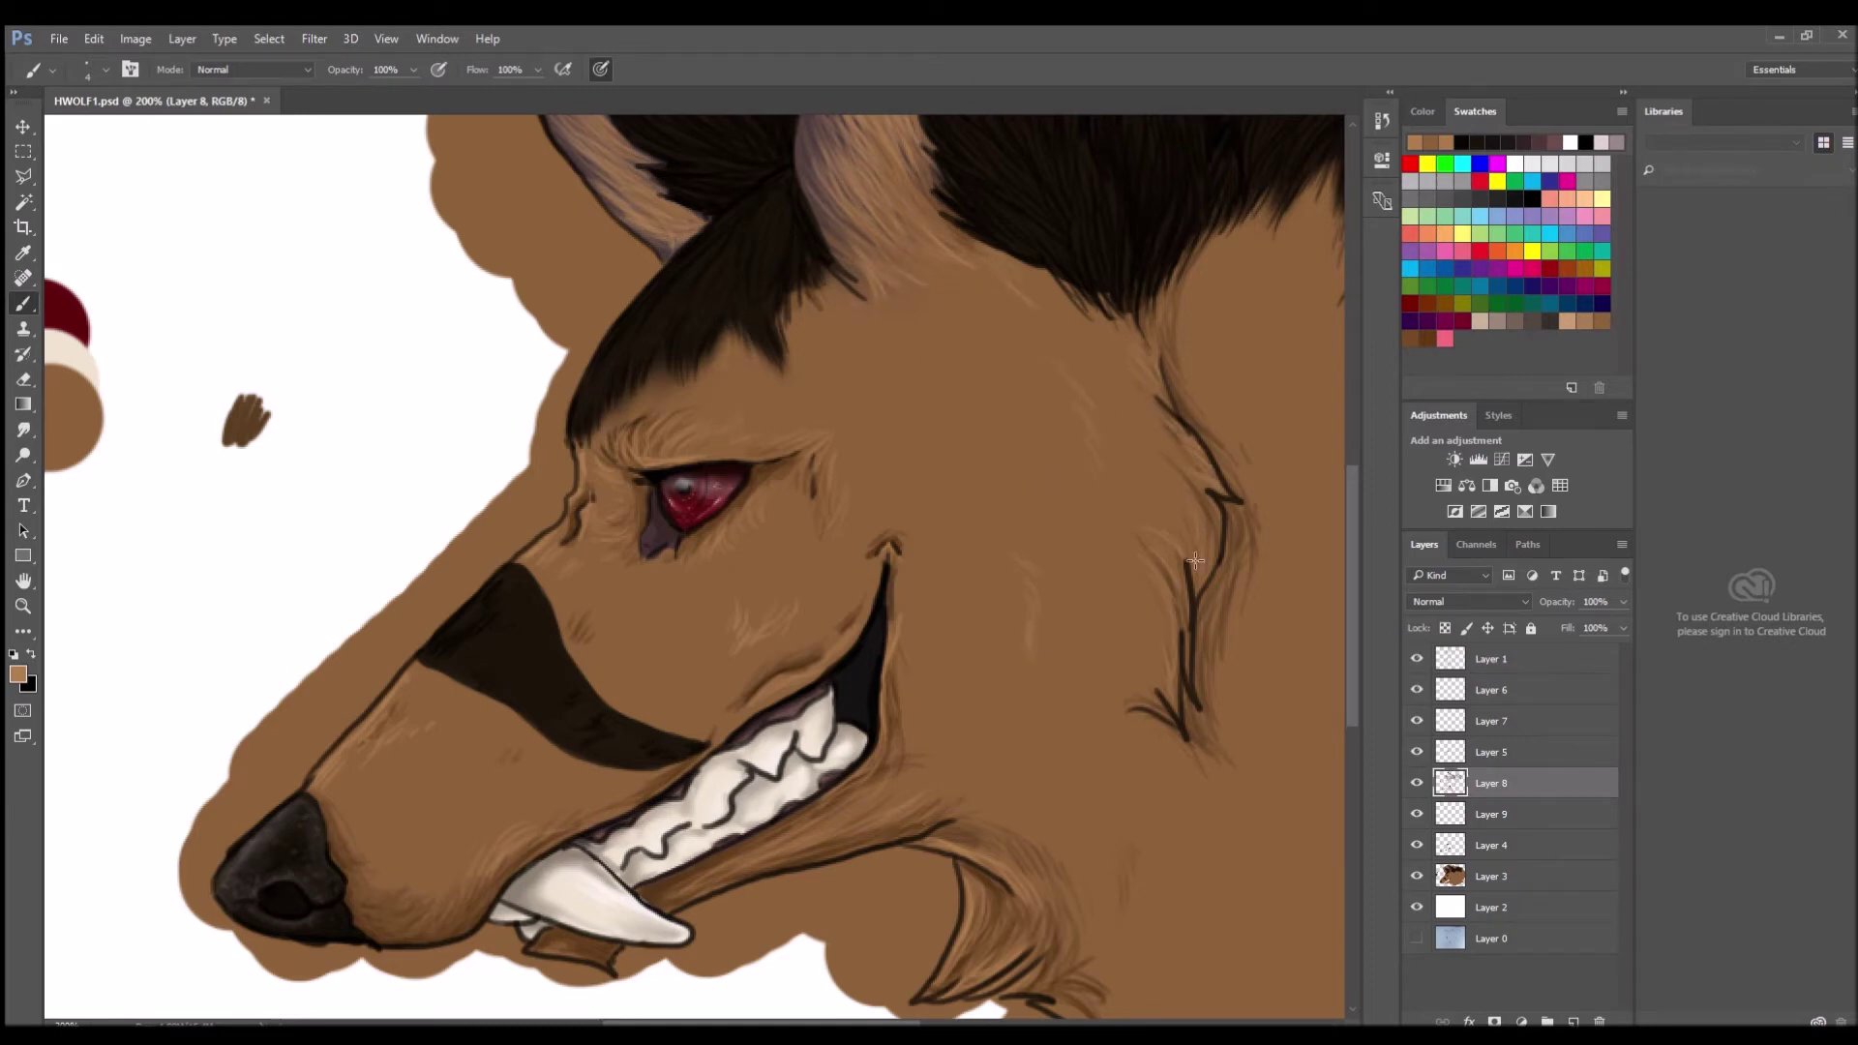
{"action": "scroll", "coordinate": [1073, 890], "scroll_direction": "down", "scroll_amount": 3}
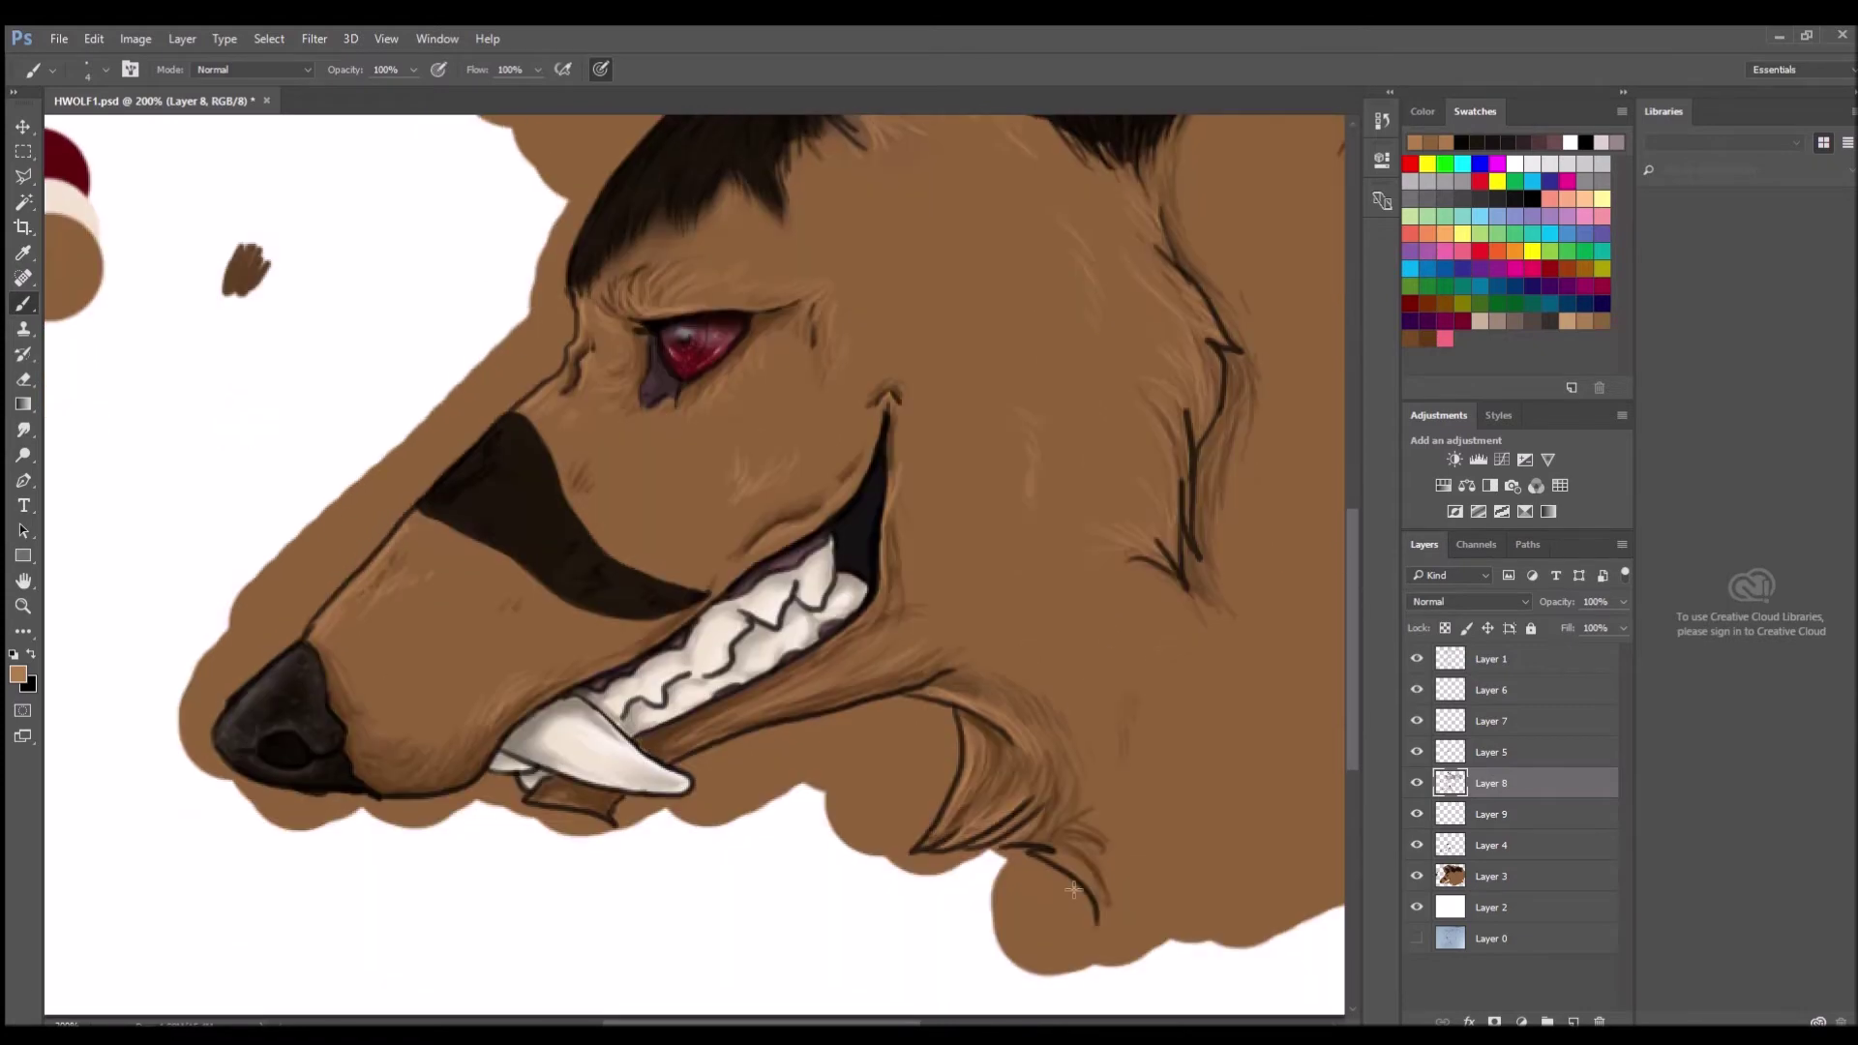
{"action": "key", "text": "z"}
{"action": "left_click", "coordinate": [1205, 717], "text": "alt"}
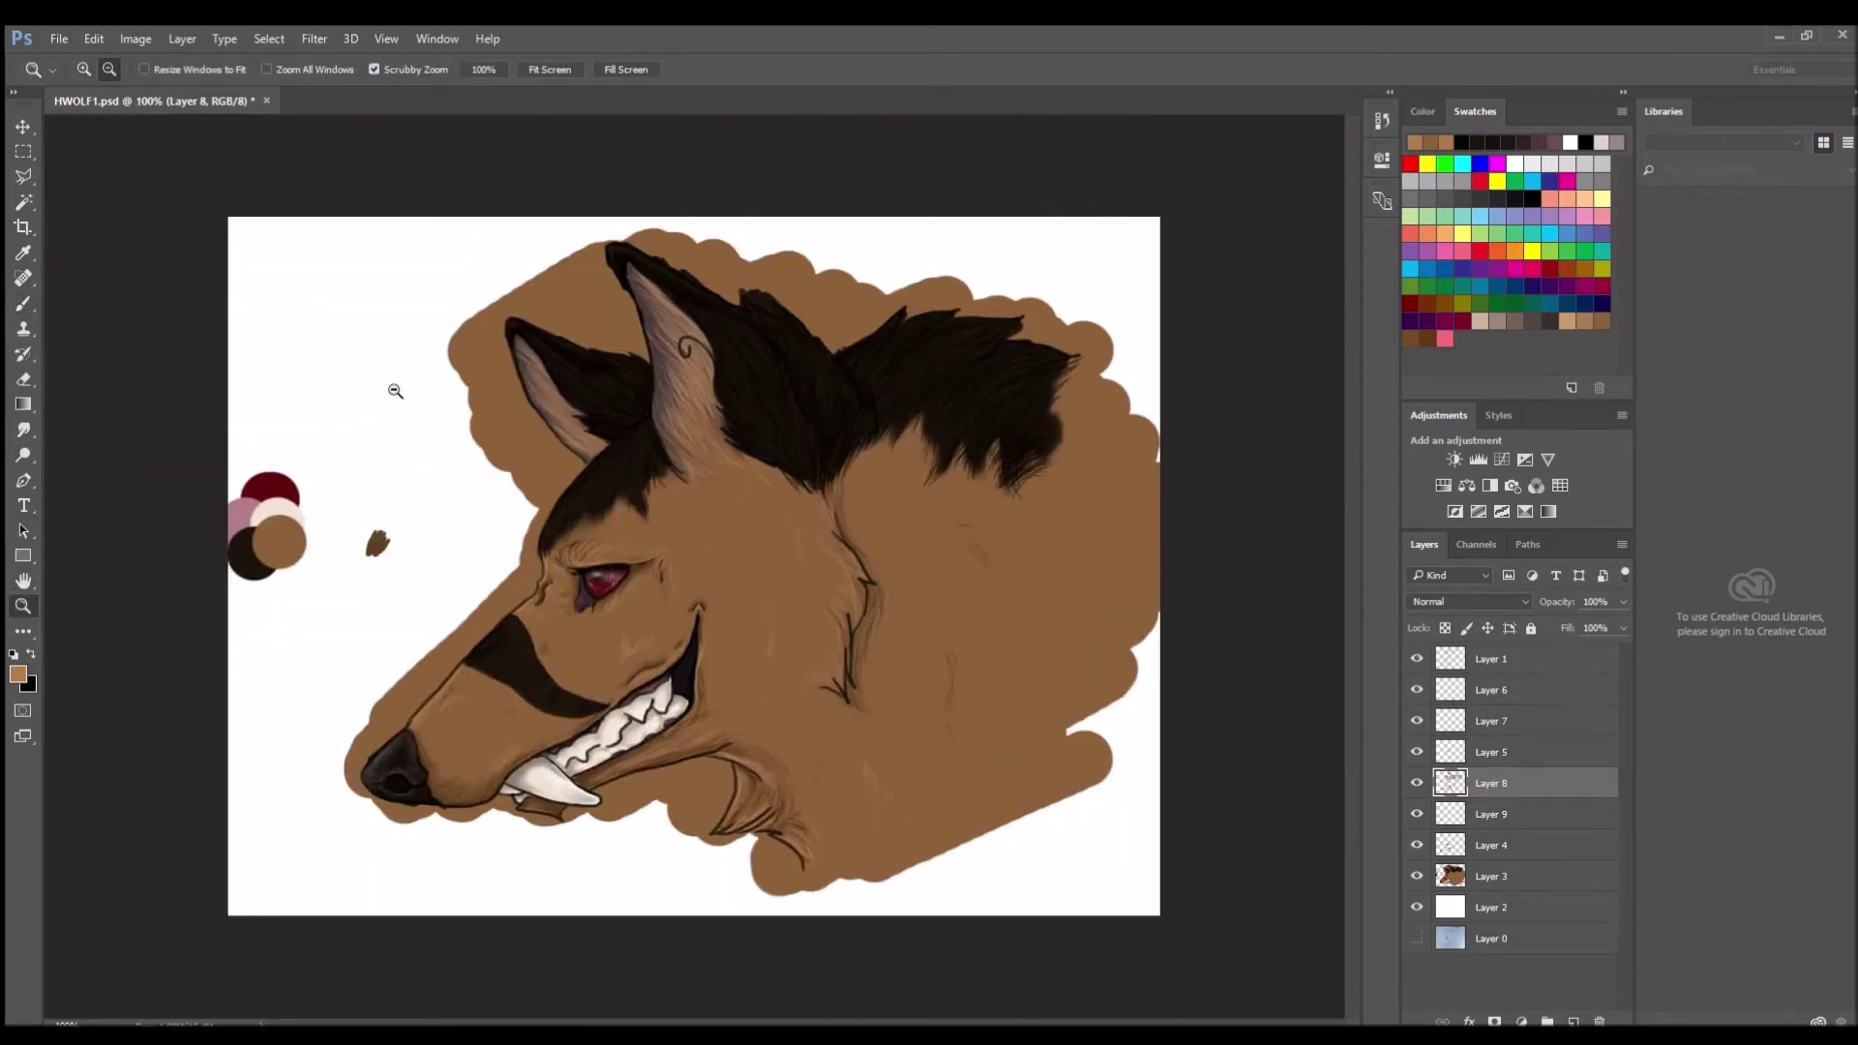
{"action": "left_click", "coordinate": [1050, 639]}
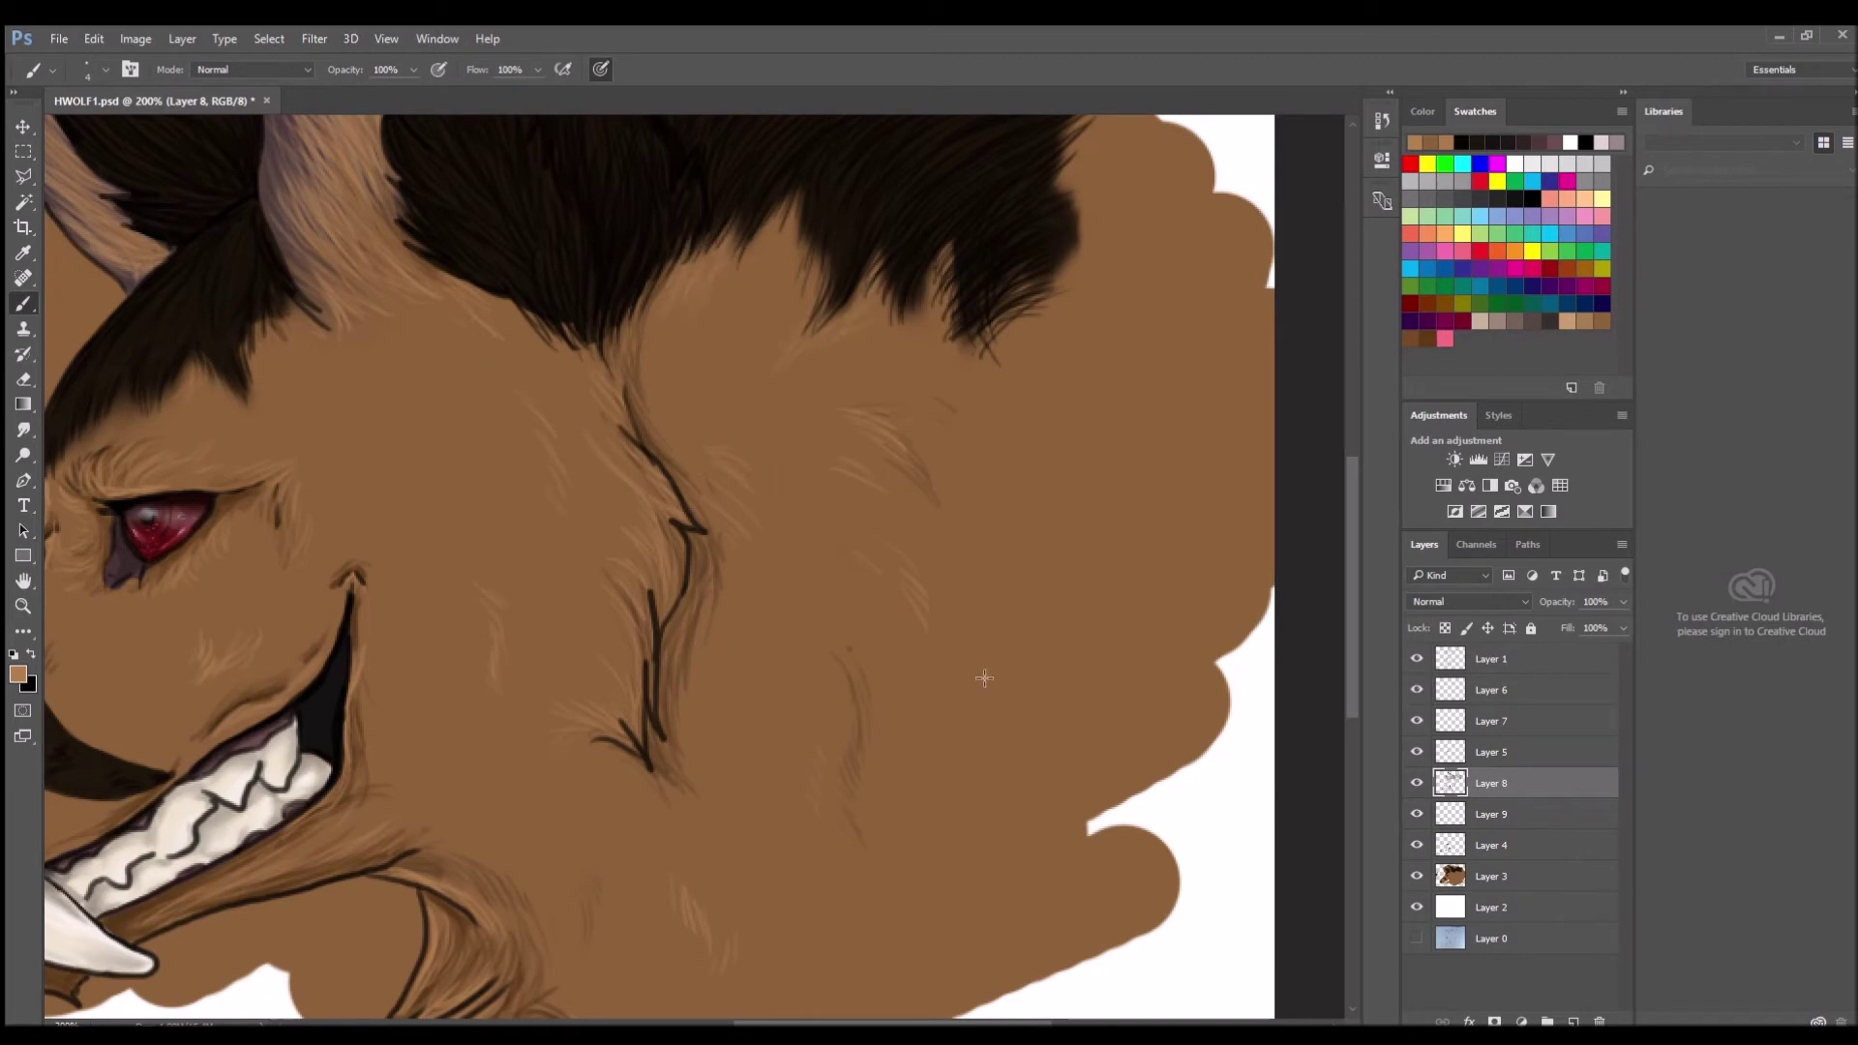
Sample a brown from the fur with the eyedropper and paint faint fur strokes near the eye.
{"action": "key", "text": "z"}
{"action": "left_click", "coordinate": [1008, 810], "text": "alt"}
{"action": "left_click", "coordinate": [1034, 766], "text": "alt"}
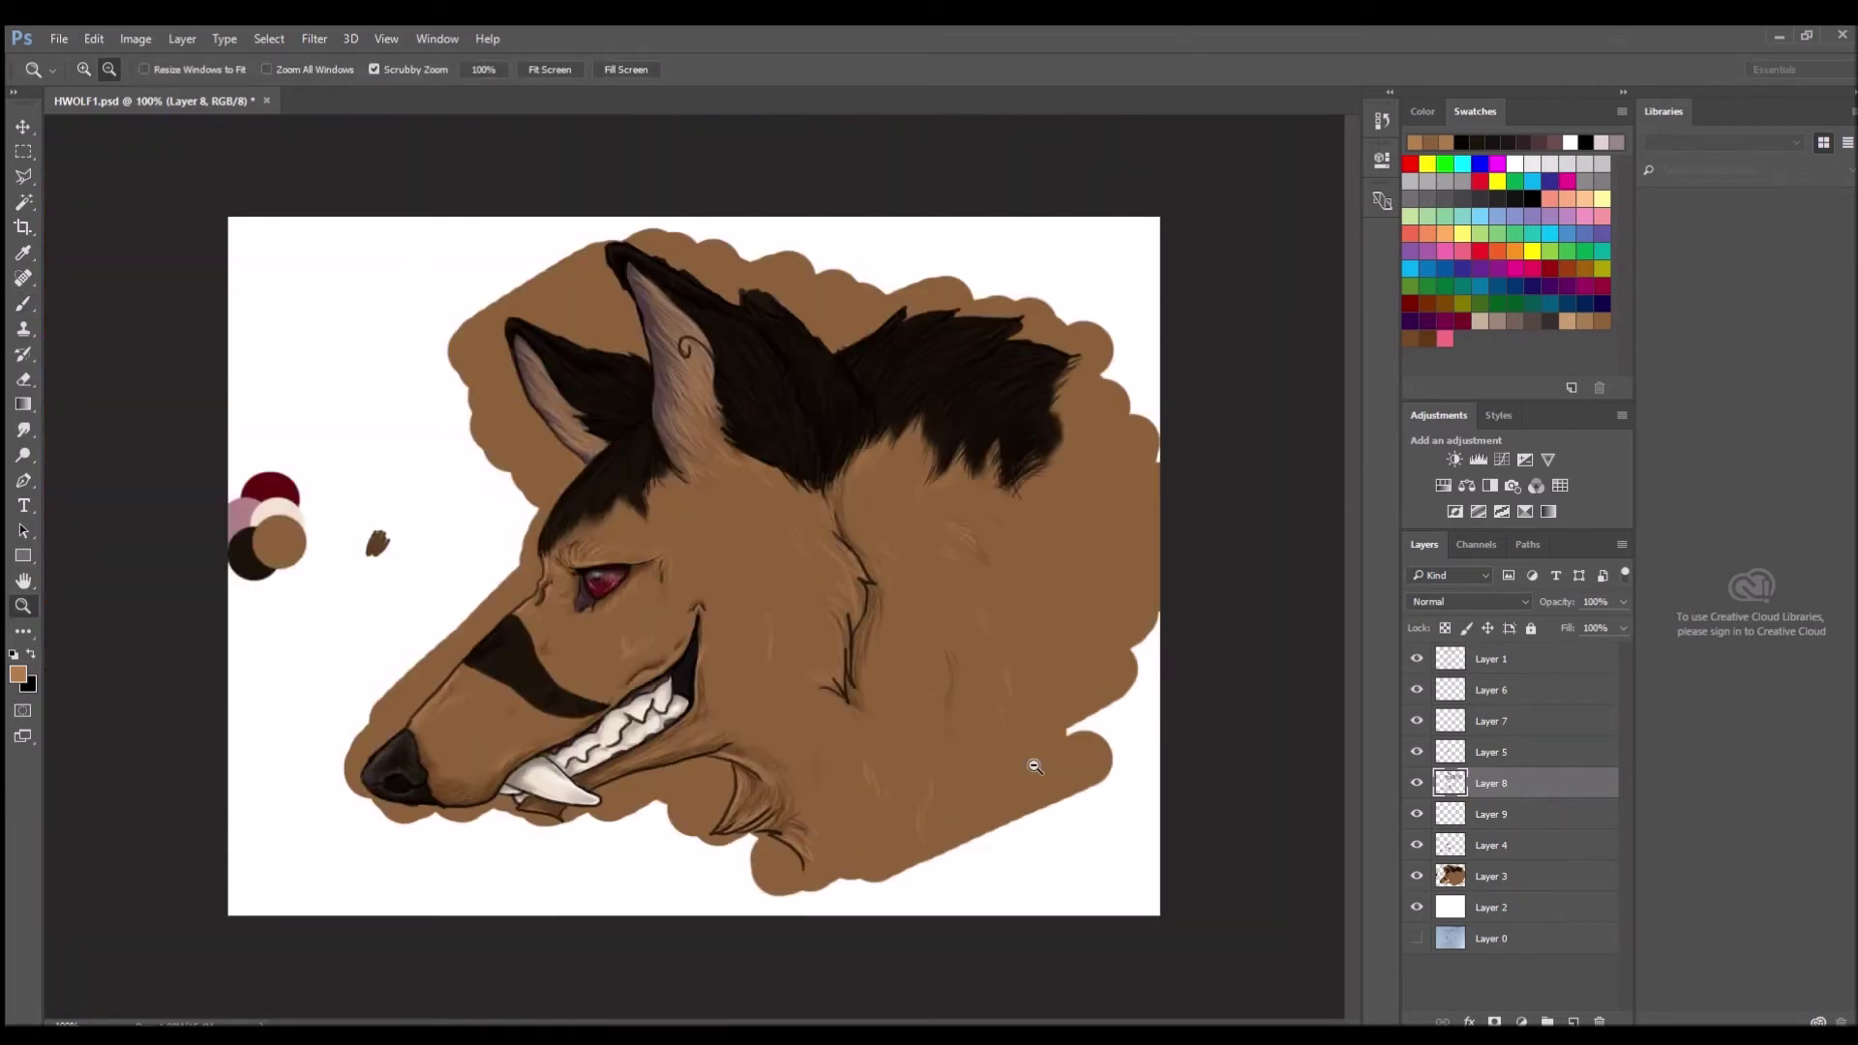
{"action": "left_click", "coordinate": [616, 520]}
{"action": "key", "text": "b"}
{"action": "key", "text": "z"}
{"action": "left_click", "coordinate": [733, 201], "text": "alt"}
{"action": "left_click", "coordinate": [638, 329]}
{"action": "key", "text": "i"}
{"action": "left_click", "coordinate": [907, 373]}
{"action": "key", "text": "b"}
{"action": "left_click_drag", "start_coordinate": [423, 571], "coordinate": [617, 498]}
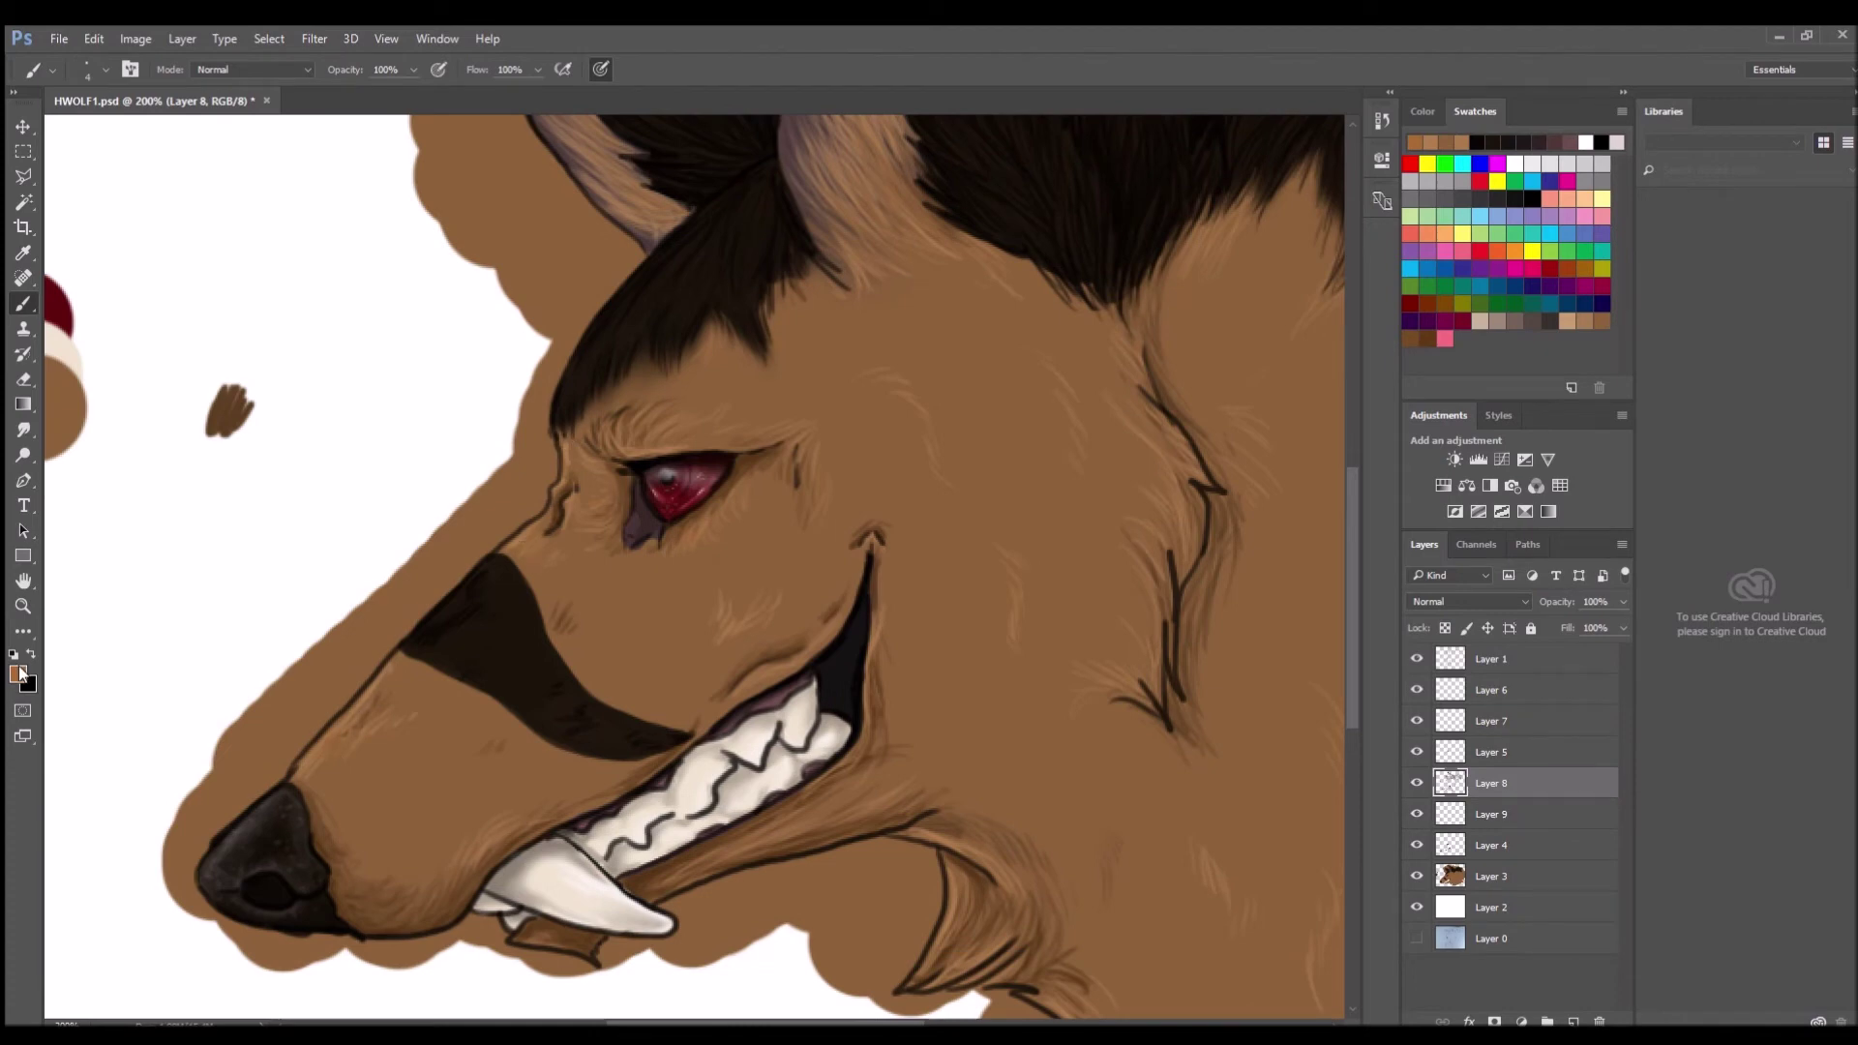
{"action": "left_click_drag", "start_coordinate": [592, 489], "coordinate": [608, 499]}
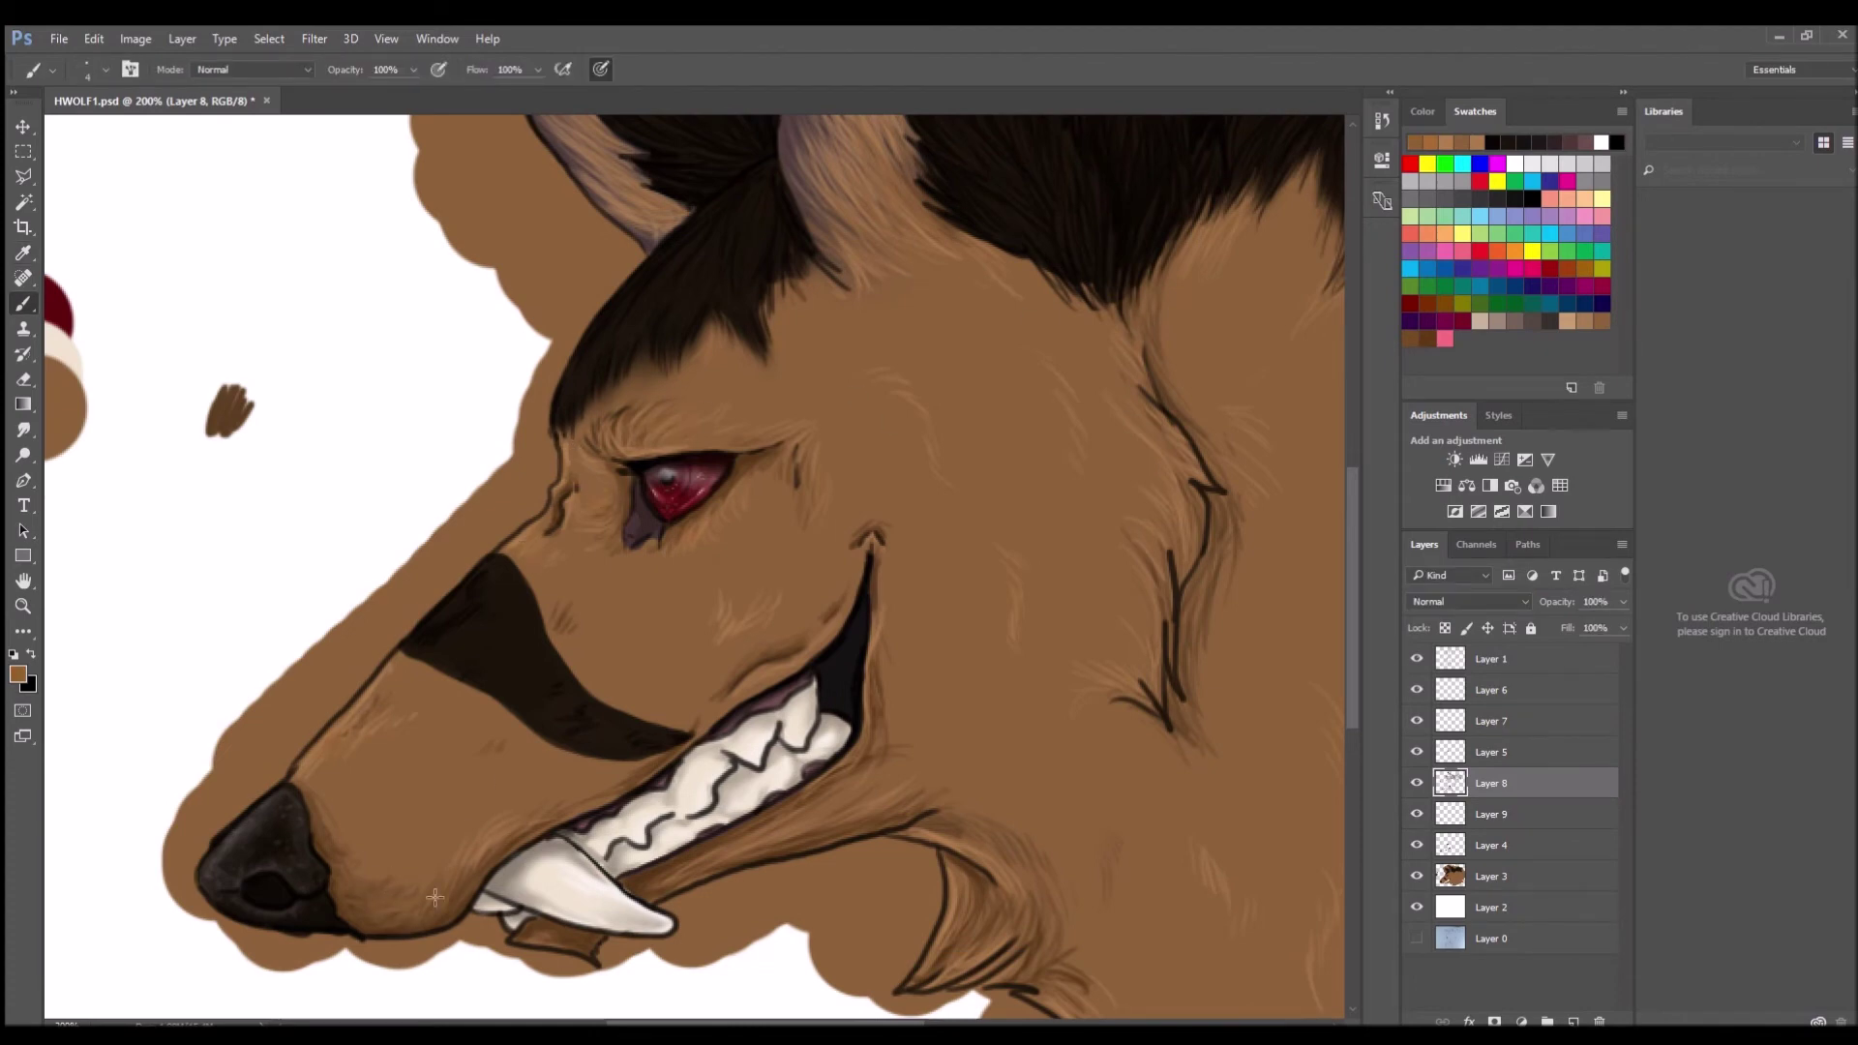
Sample a new fur colour and add light fur strokes at the dark hair's tip.
{"action": "left_click", "coordinate": [1066, 303], "text": "alt"}
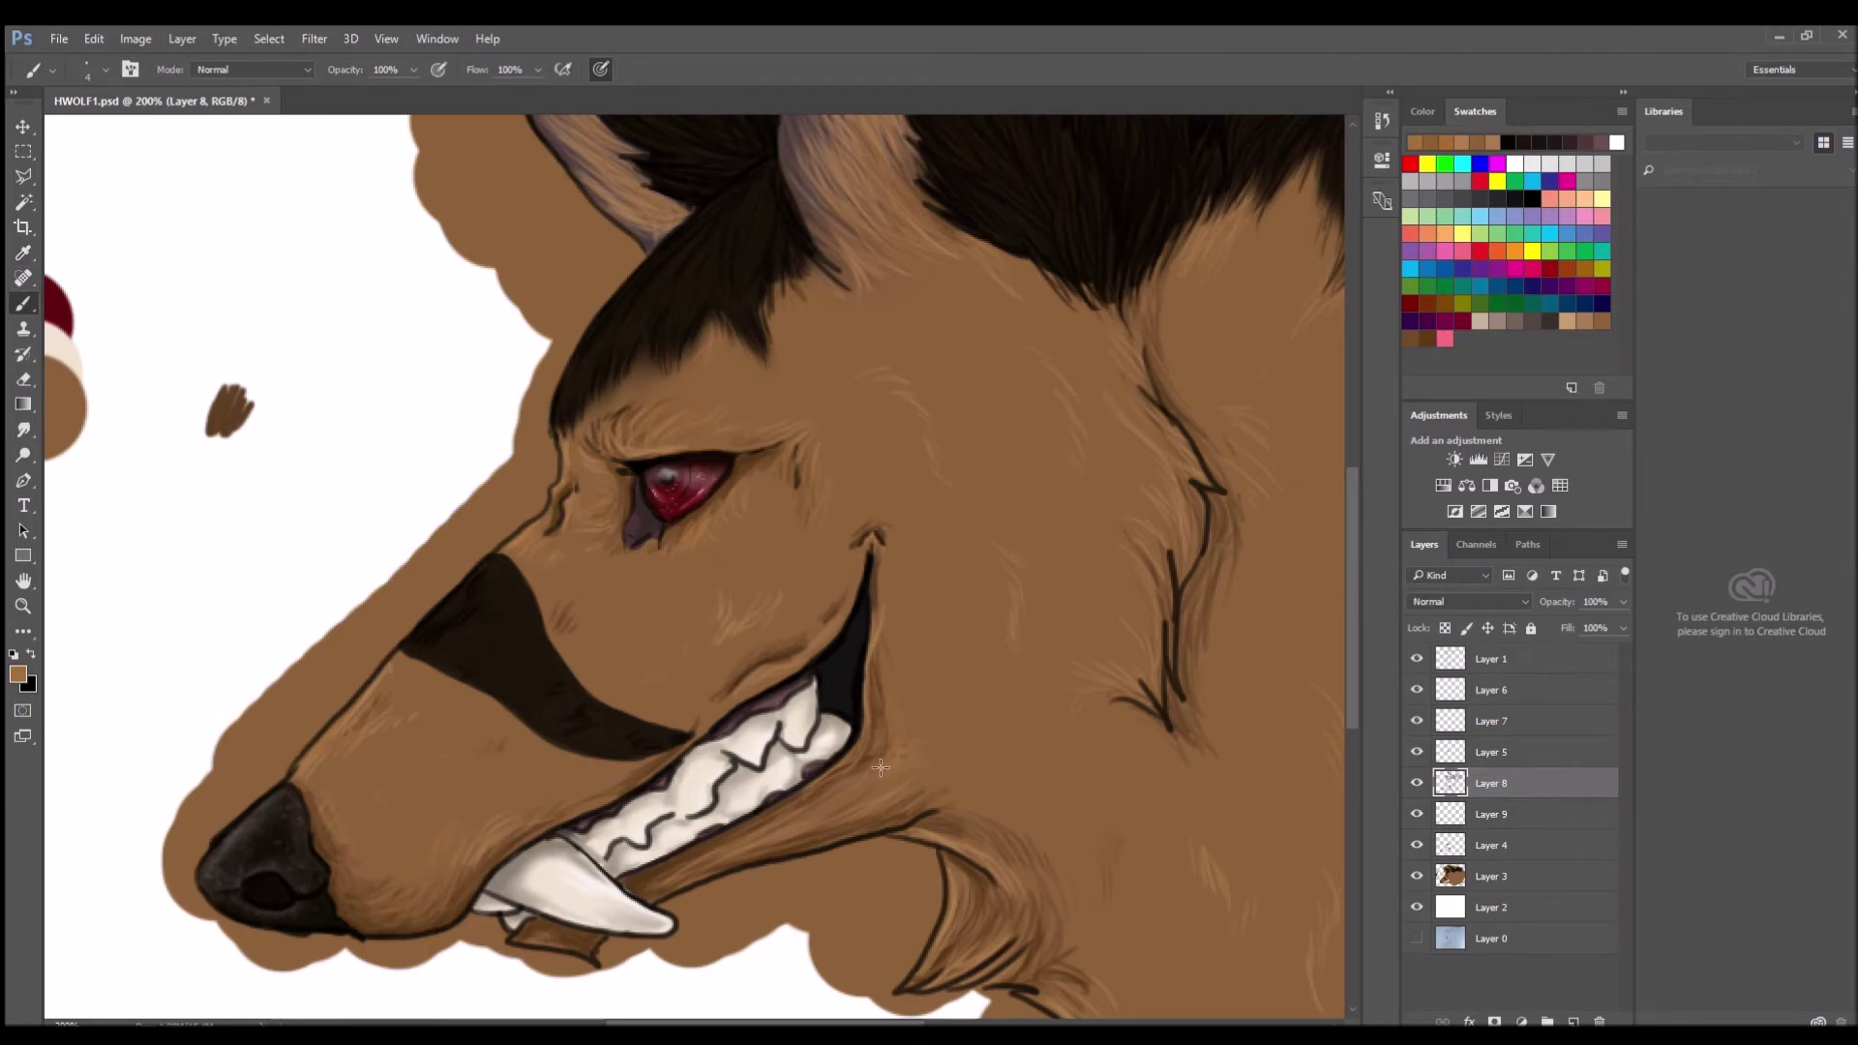
{"action": "scroll", "coordinate": [1041, 798], "scroll_direction": "down", "scroll_amount": 2}
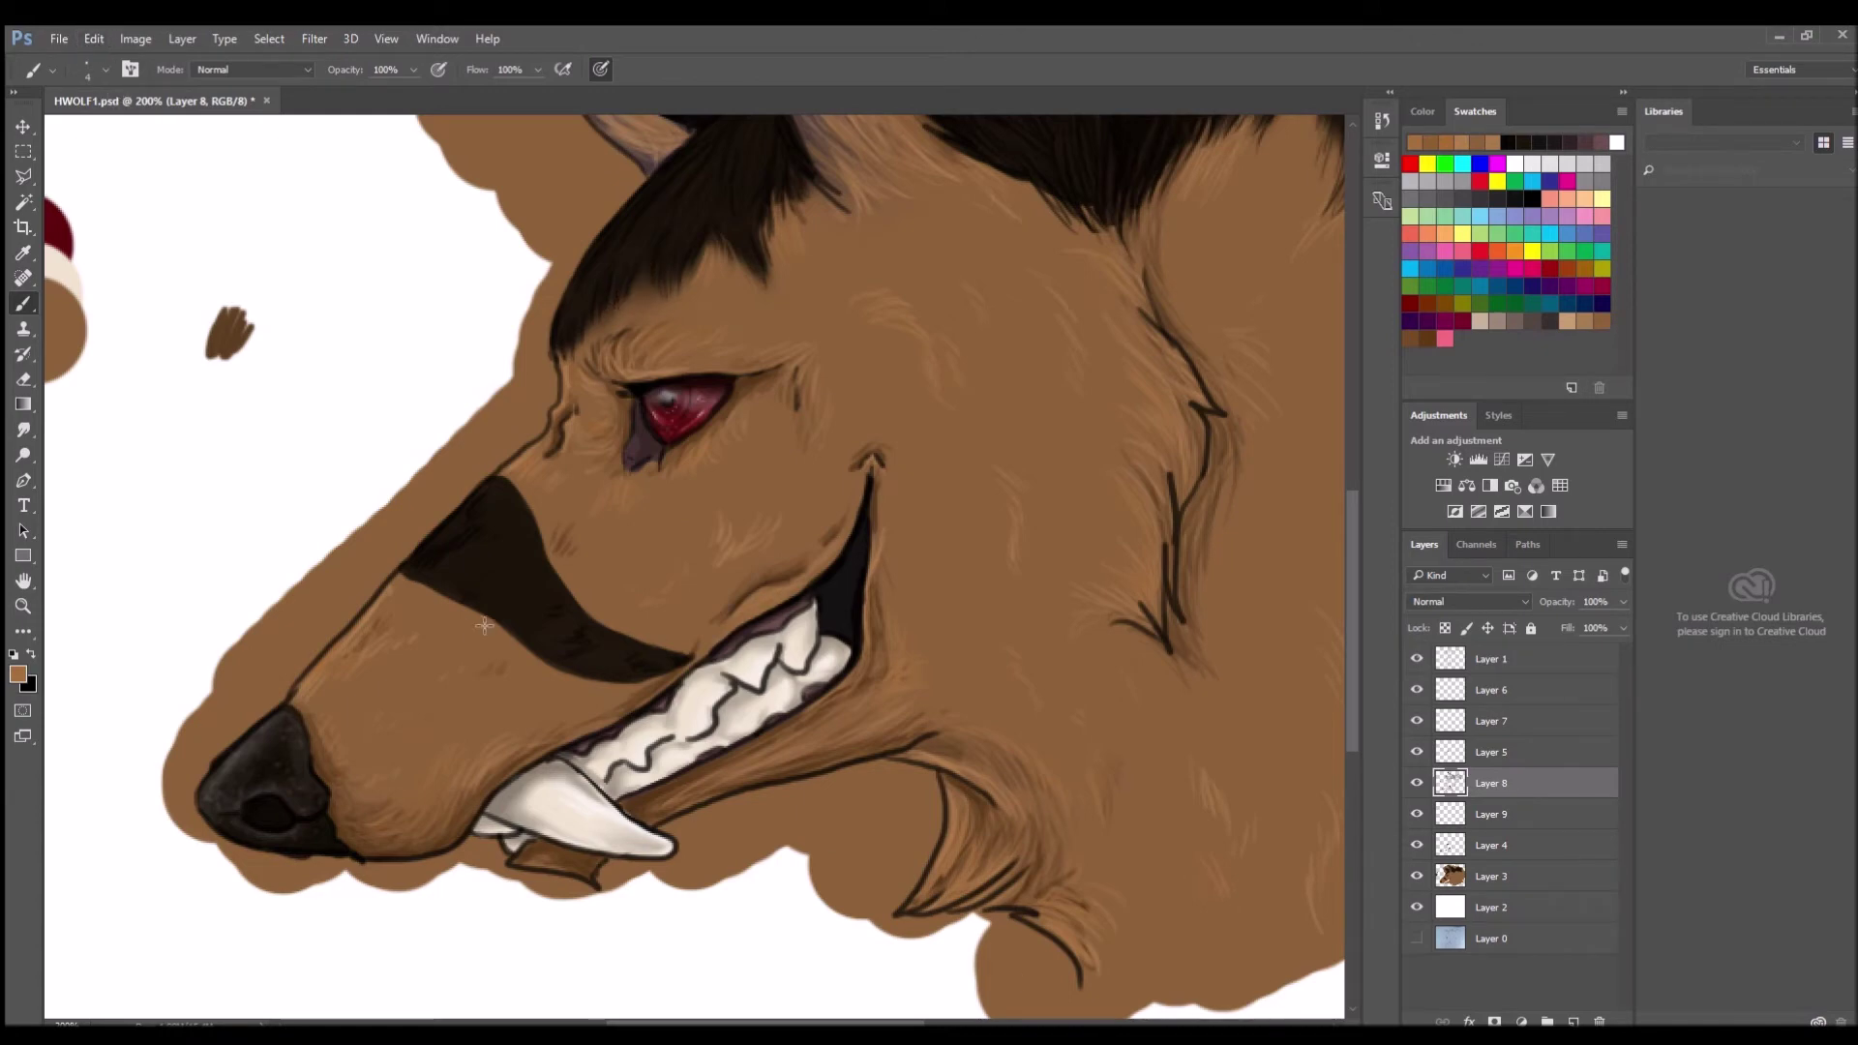
{"action": "scroll", "coordinate": [794, 659], "scroll_direction": "right", "scroll_amount": 5}
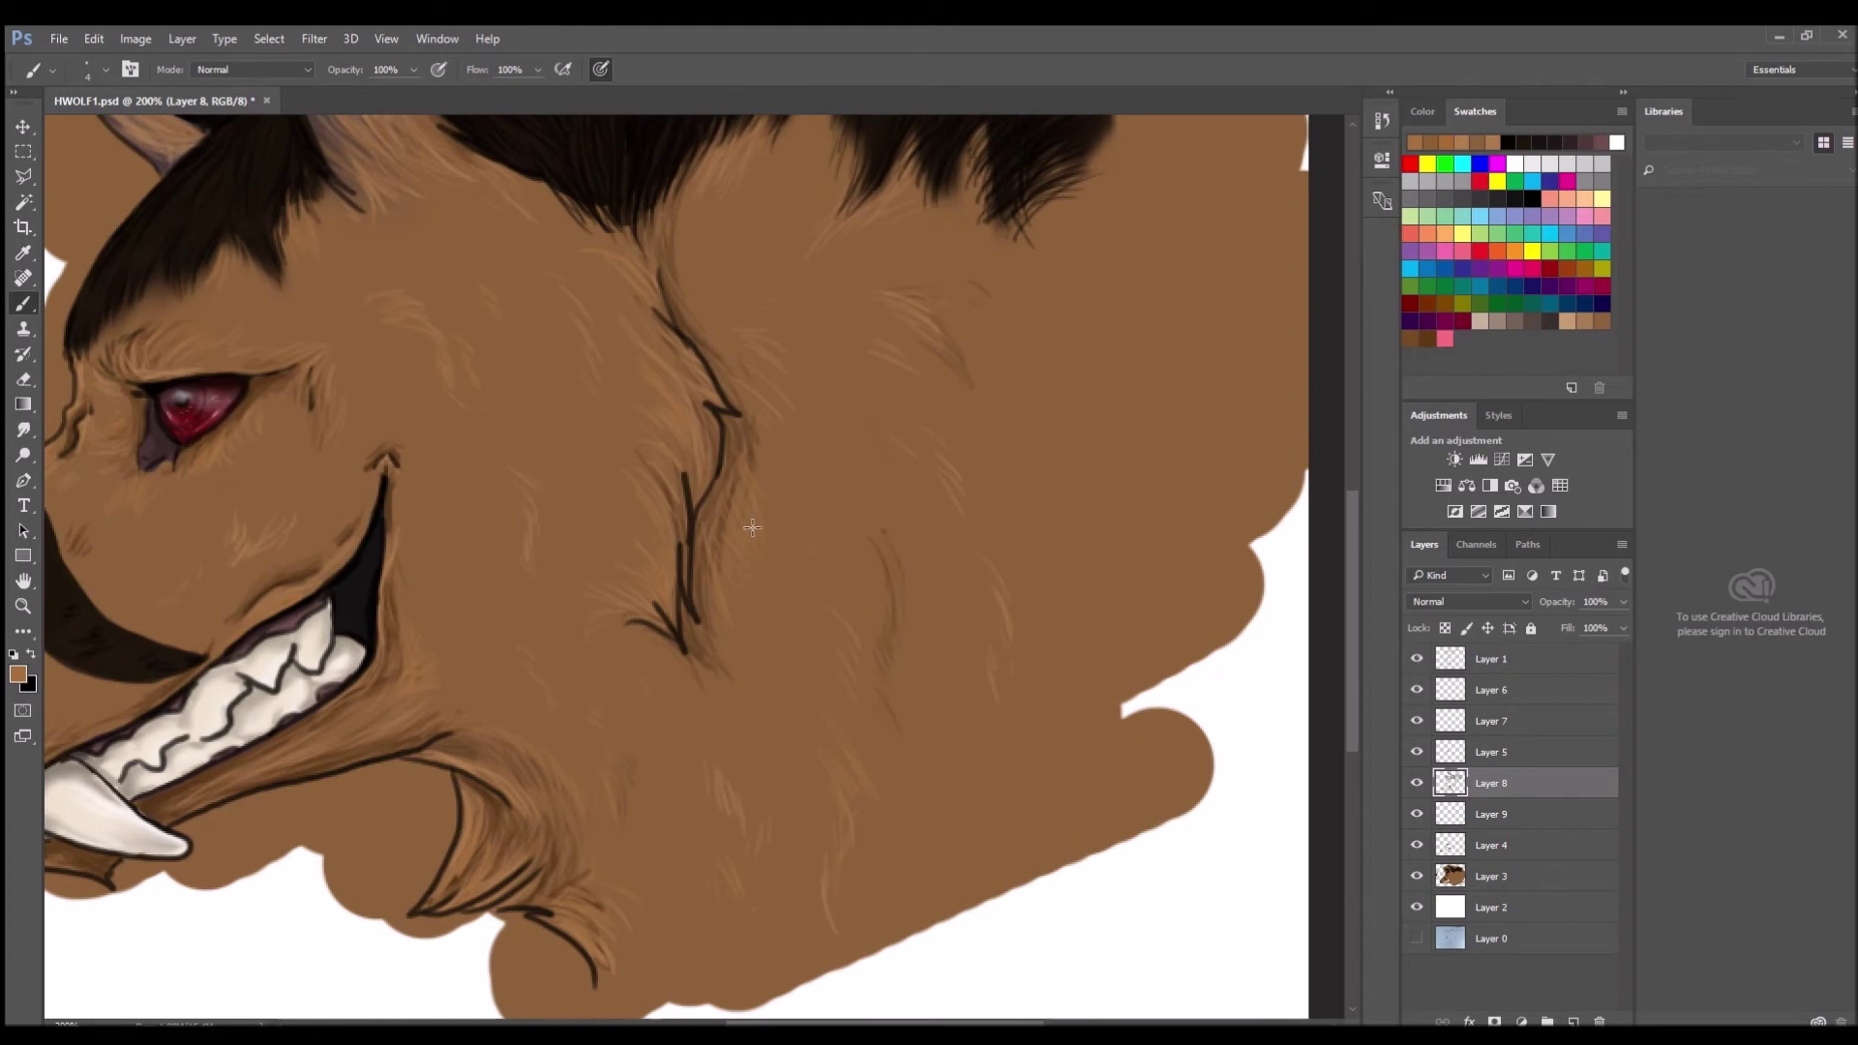
{"action": "left_click_drag", "start_coordinate": [1018, 238], "coordinate": [1007, 203]}
{"action": "key", "text": "z"}
{"action": "left_click", "coordinate": [1123, 953], "text": "alt"}
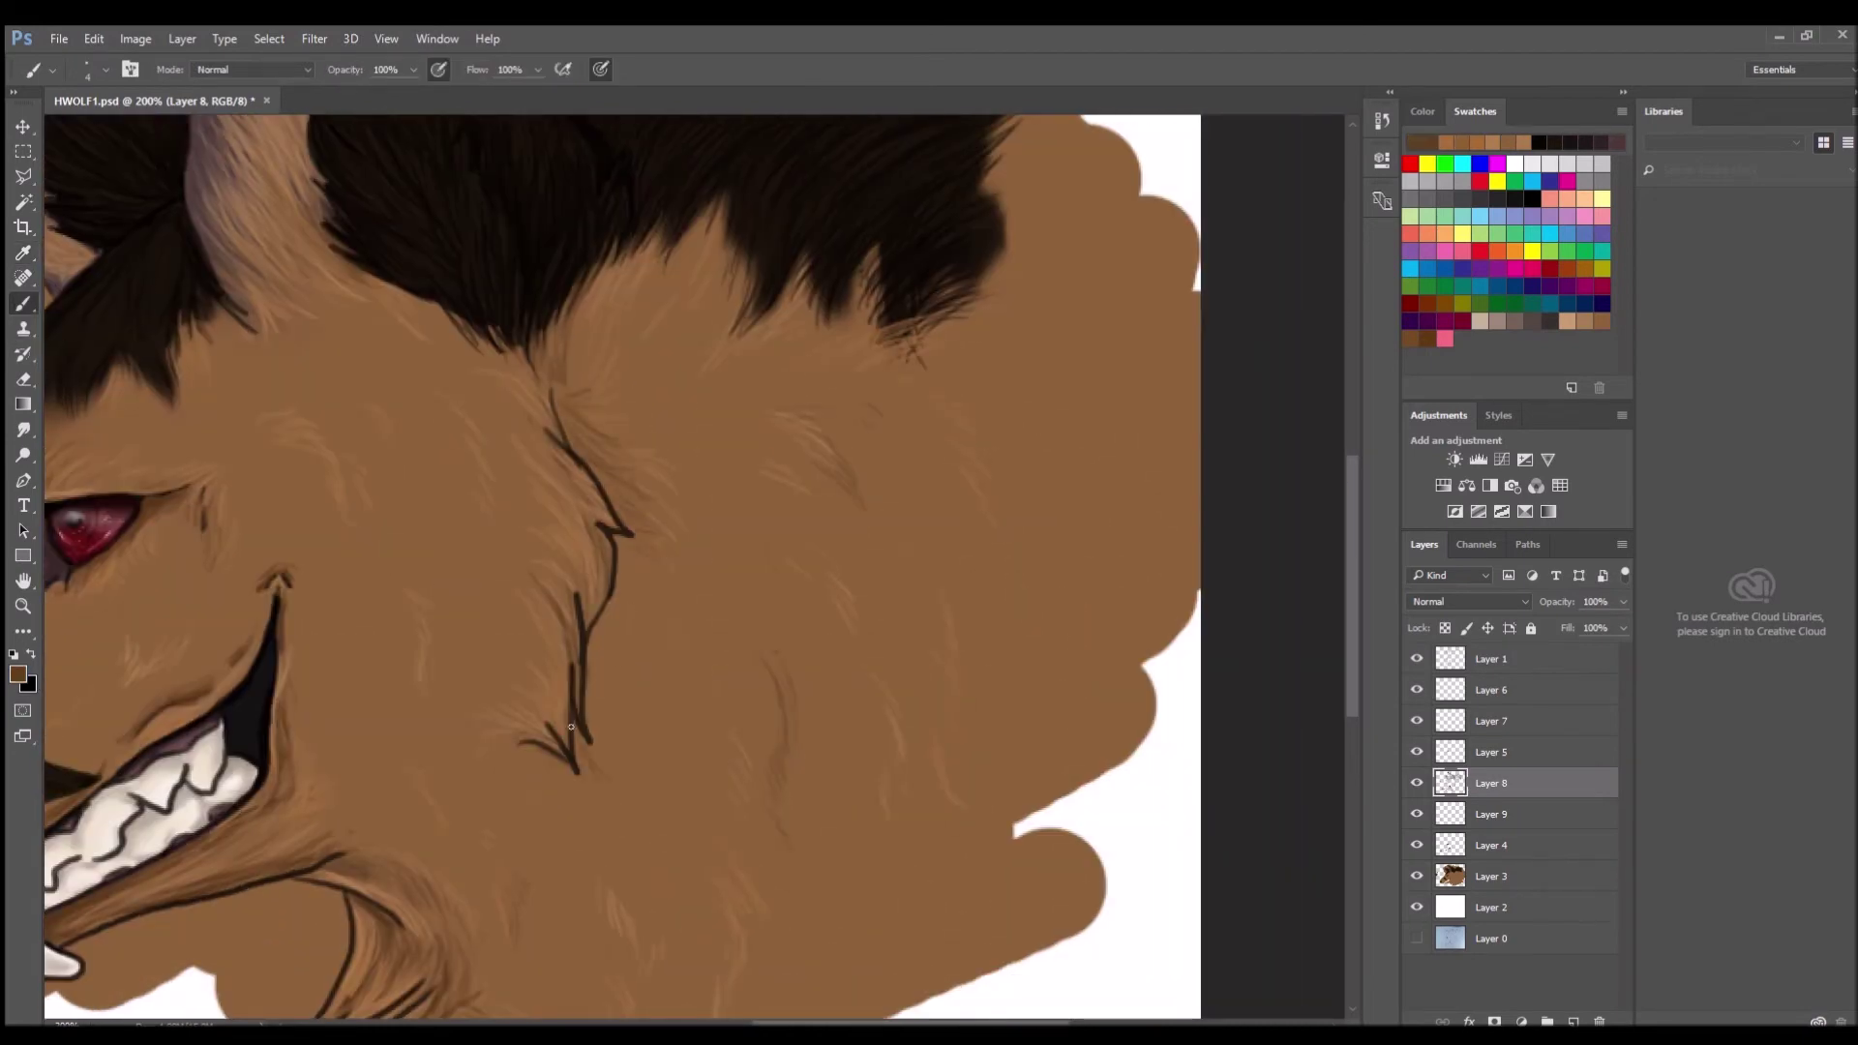
Paint darker and lighter fur strokes beside the neck line with a freshly sampled brown.
{"action": "left_click_drag", "start_coordinate": [620, 658], "coordinate": [604, 711]}
{"action": "left_click_drag", "start_coordinate": [596, 627], "coordinate": [624, 614]}
{"action": "left_click_drag", "start_coordinate": [653, 540], "coordinate": [614, 586]}
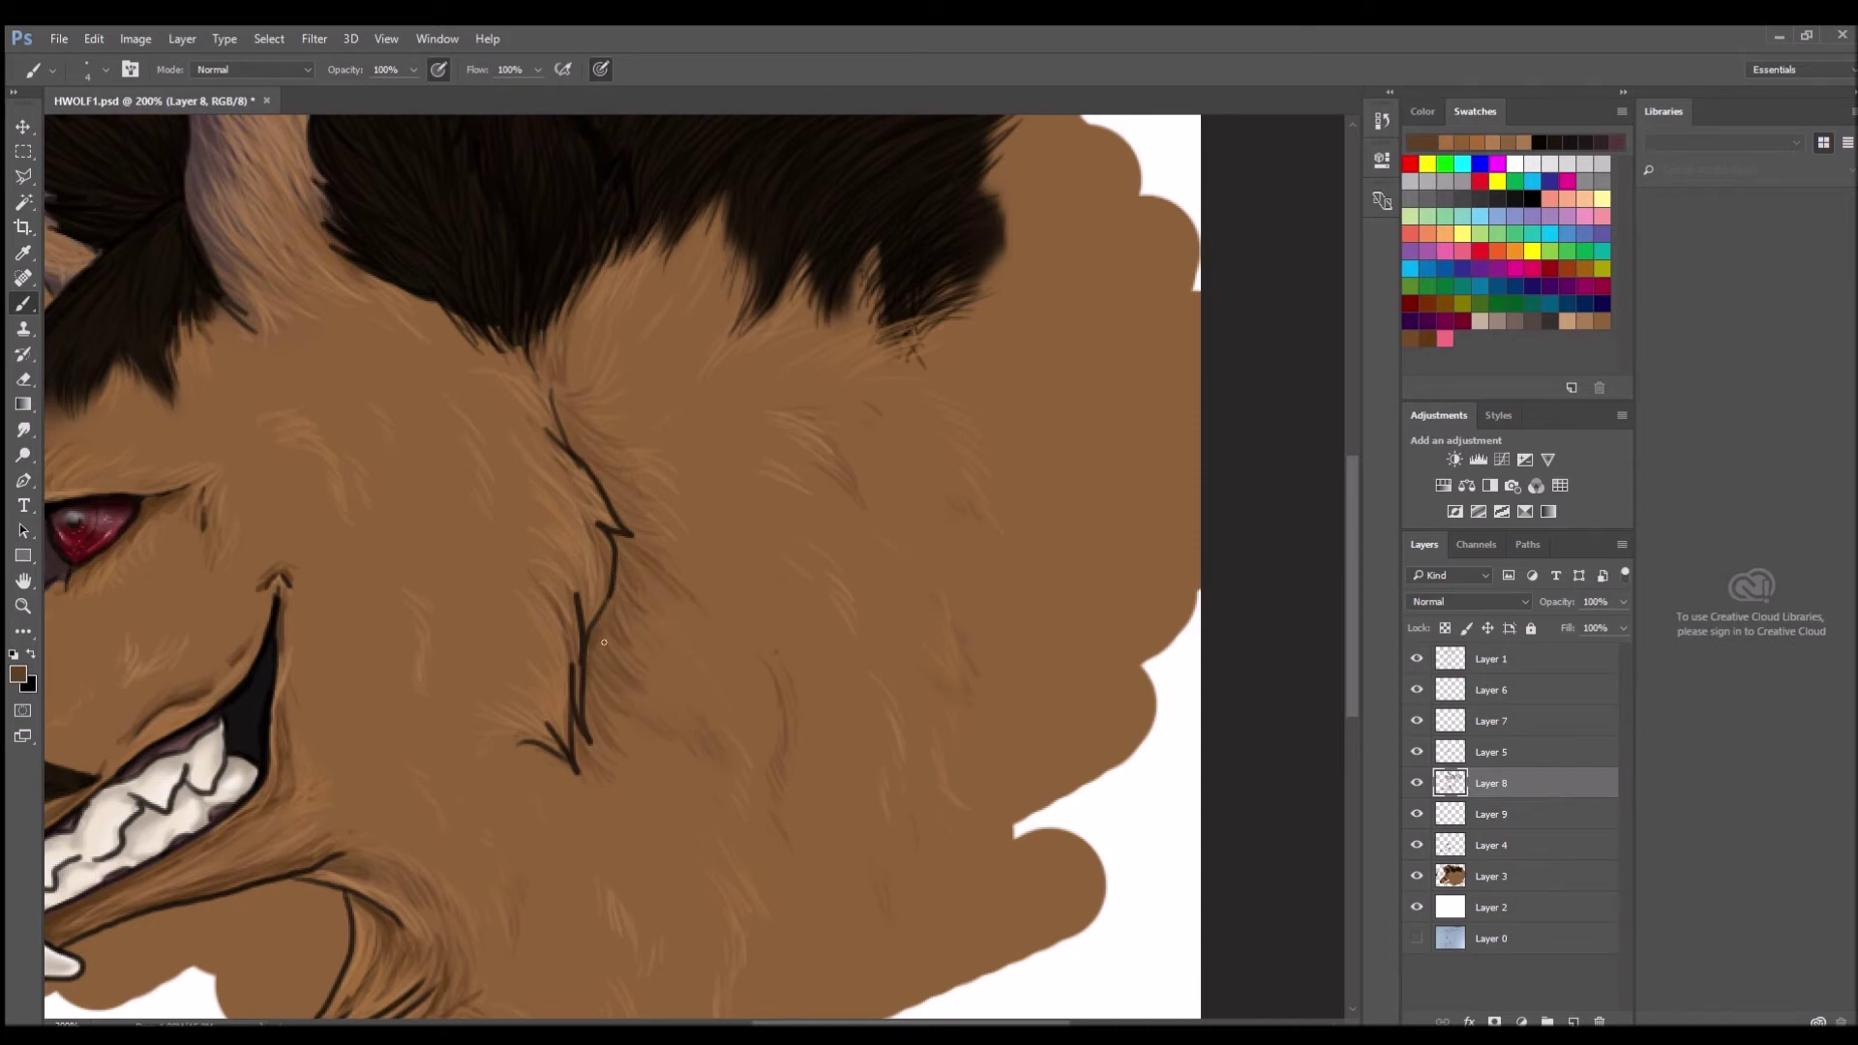
{"action": "left_click", "coordinate": [477, 442], "text": "alt"}
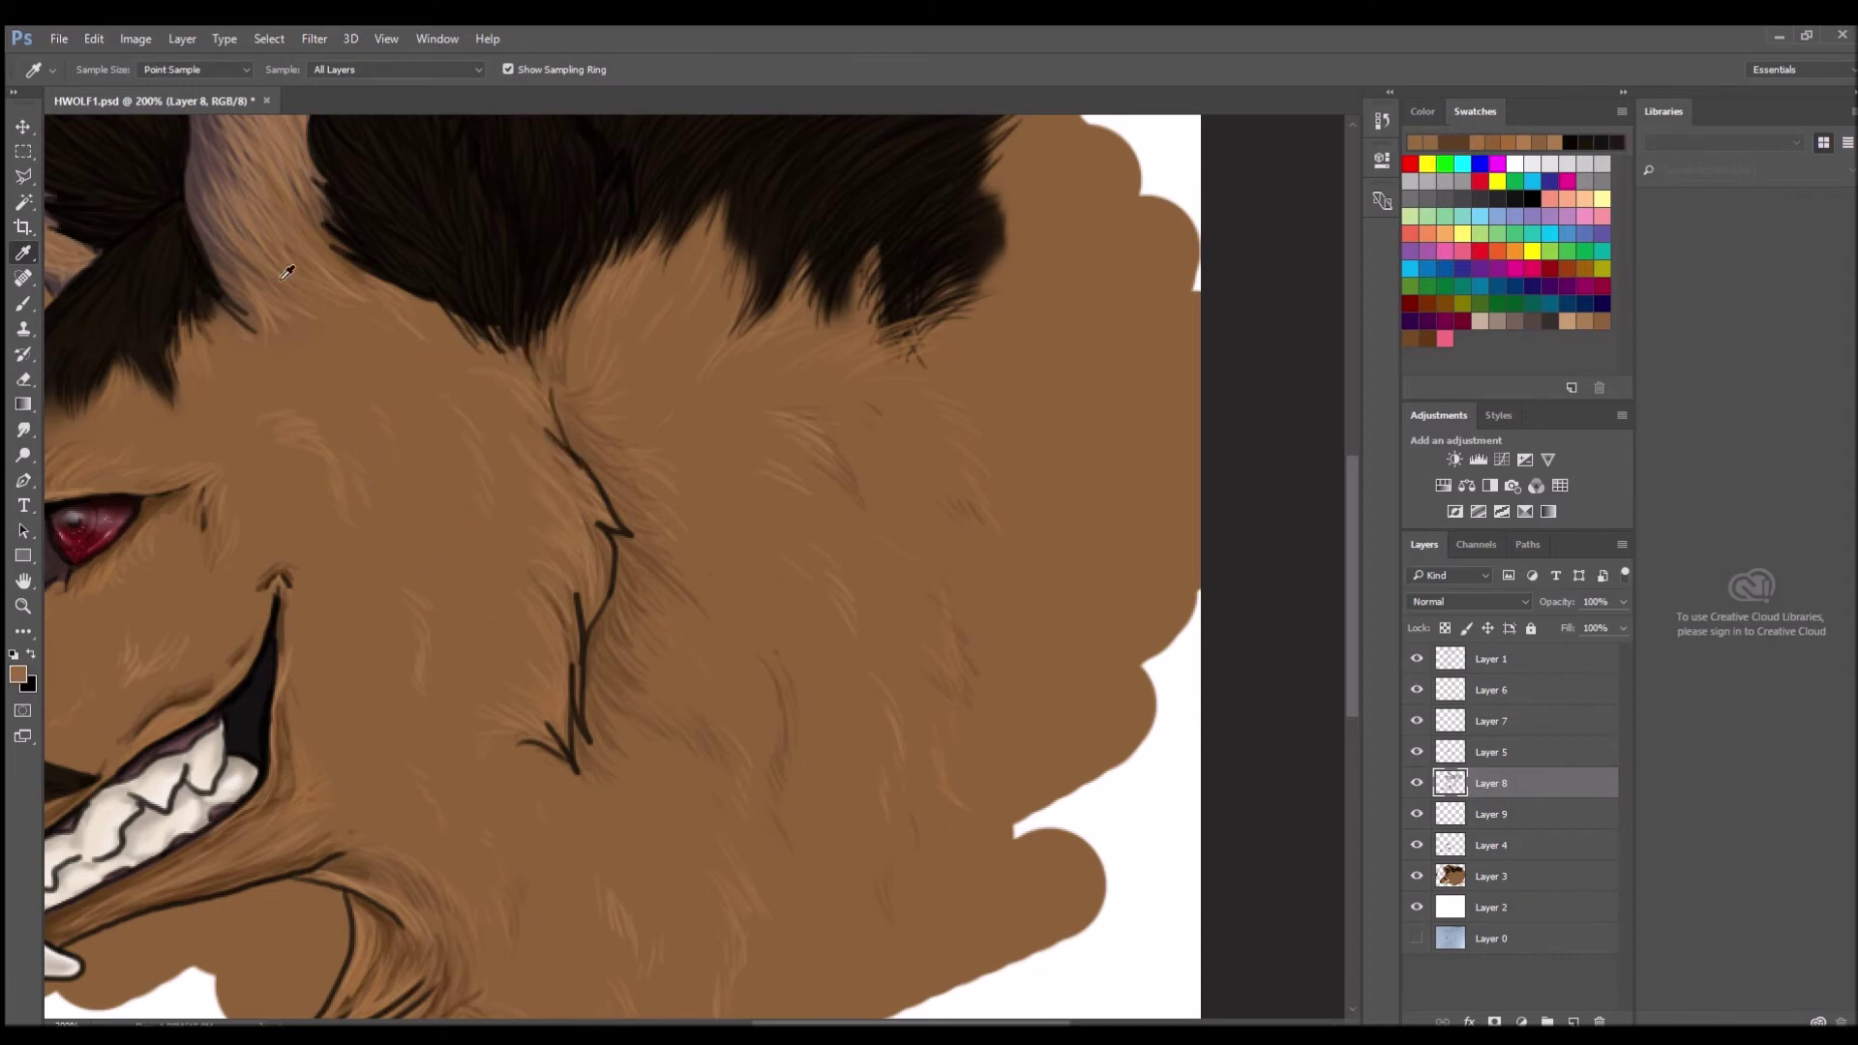
{"action": "left_click_drag", "start_coordinate": [571, 750], "coordinate": [614, 655]}
{"action": "left_click_drag", "start_coordinate": [582, 436], "coordinate": [624, 453]}
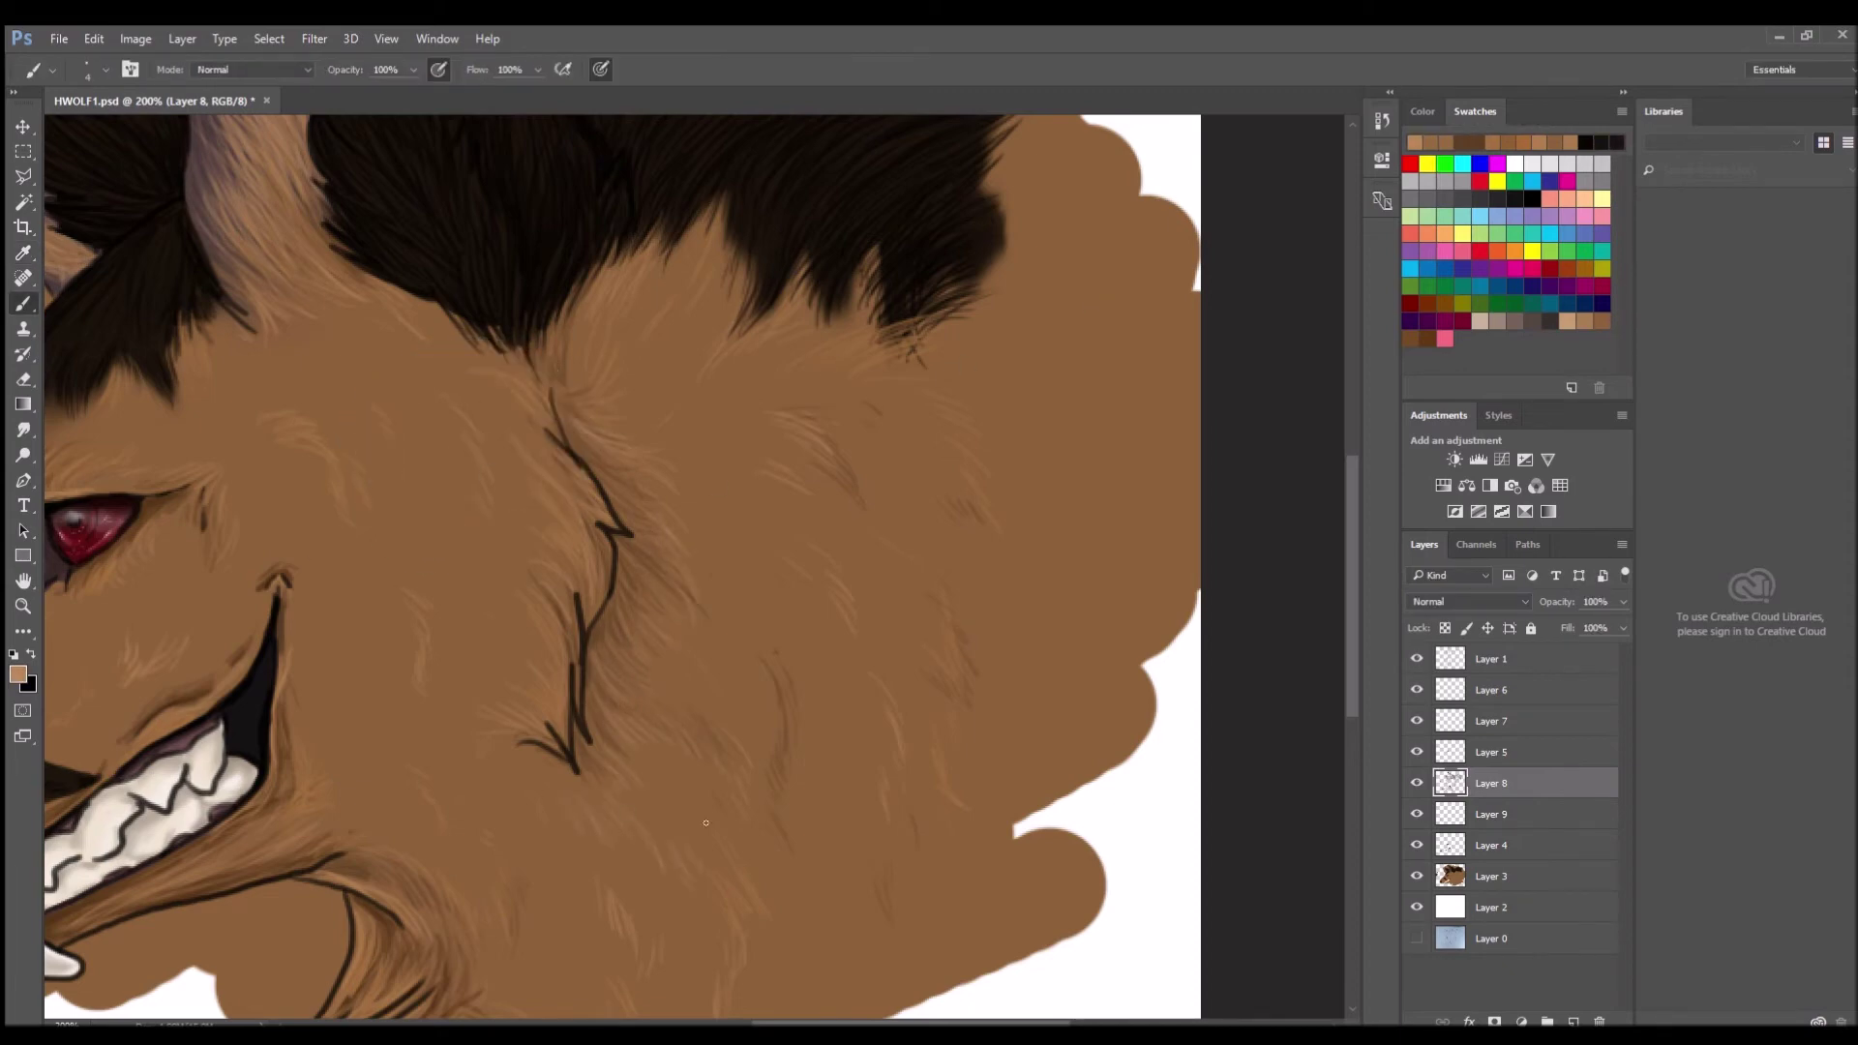
{"action": "key", "text": "z"}
{"action": "left_click", "coordinate": [668, 968], "text": "alt"}
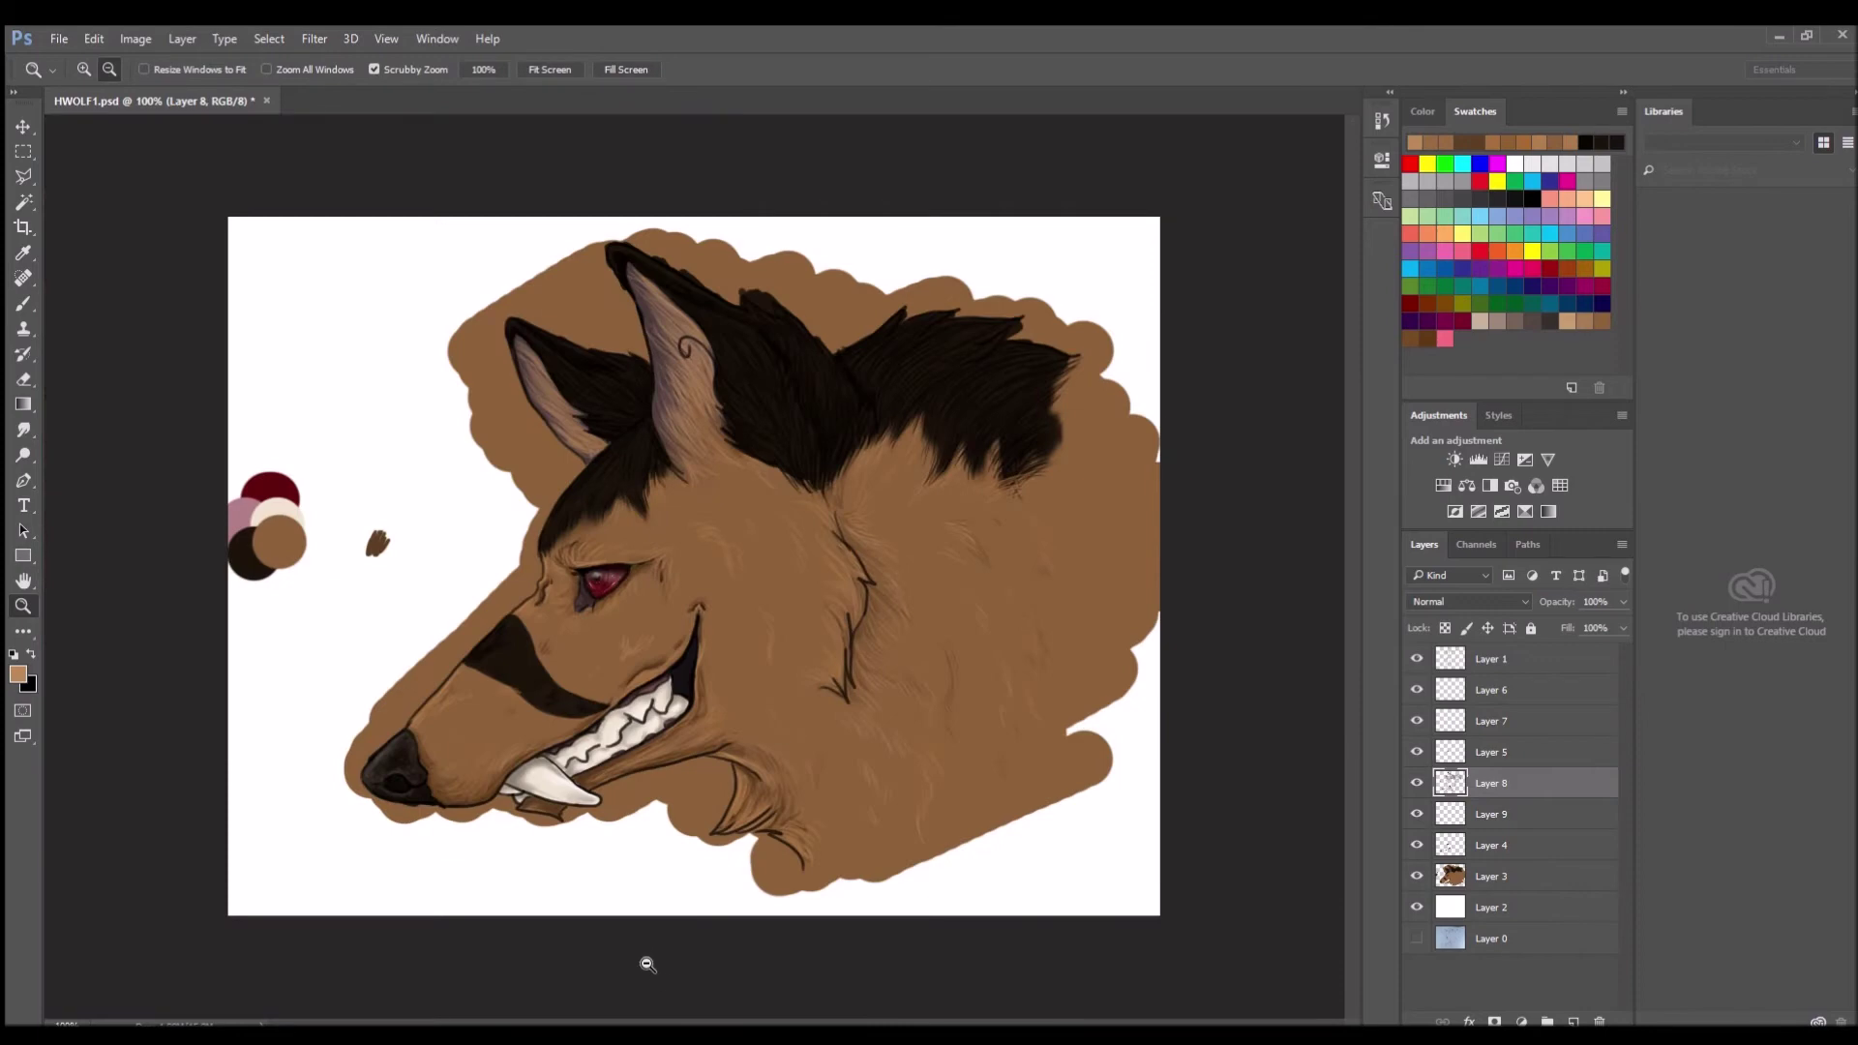
Sample dark and mid fur browns and paint lighter strands into the dark head tuft.
{"action": "left_click", "coordinate": [774, 426]}
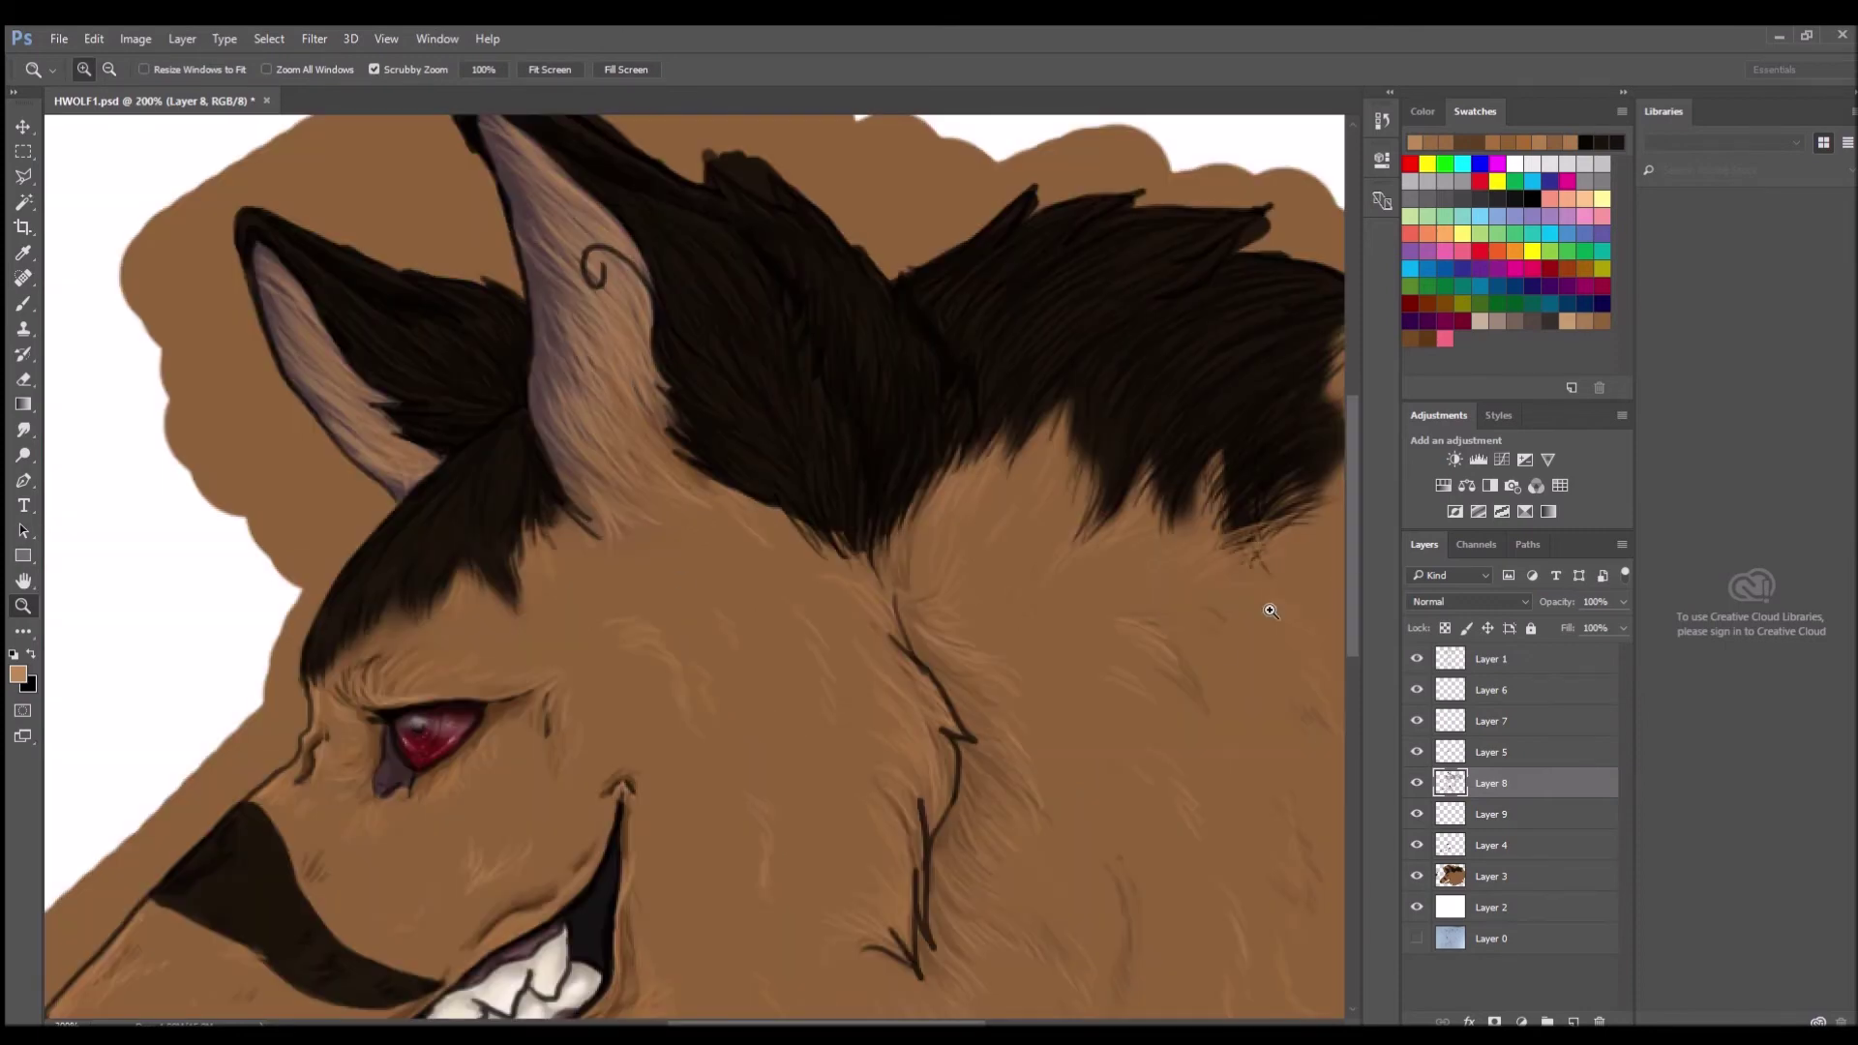
{"action": "scroll", "coordinate": [1271, 612], "scroll_direction": "down", "scroll_amount": 3}
{"action": "key", "text": "i"}
{"action": "left_click", "coordinate": [832, 506]}
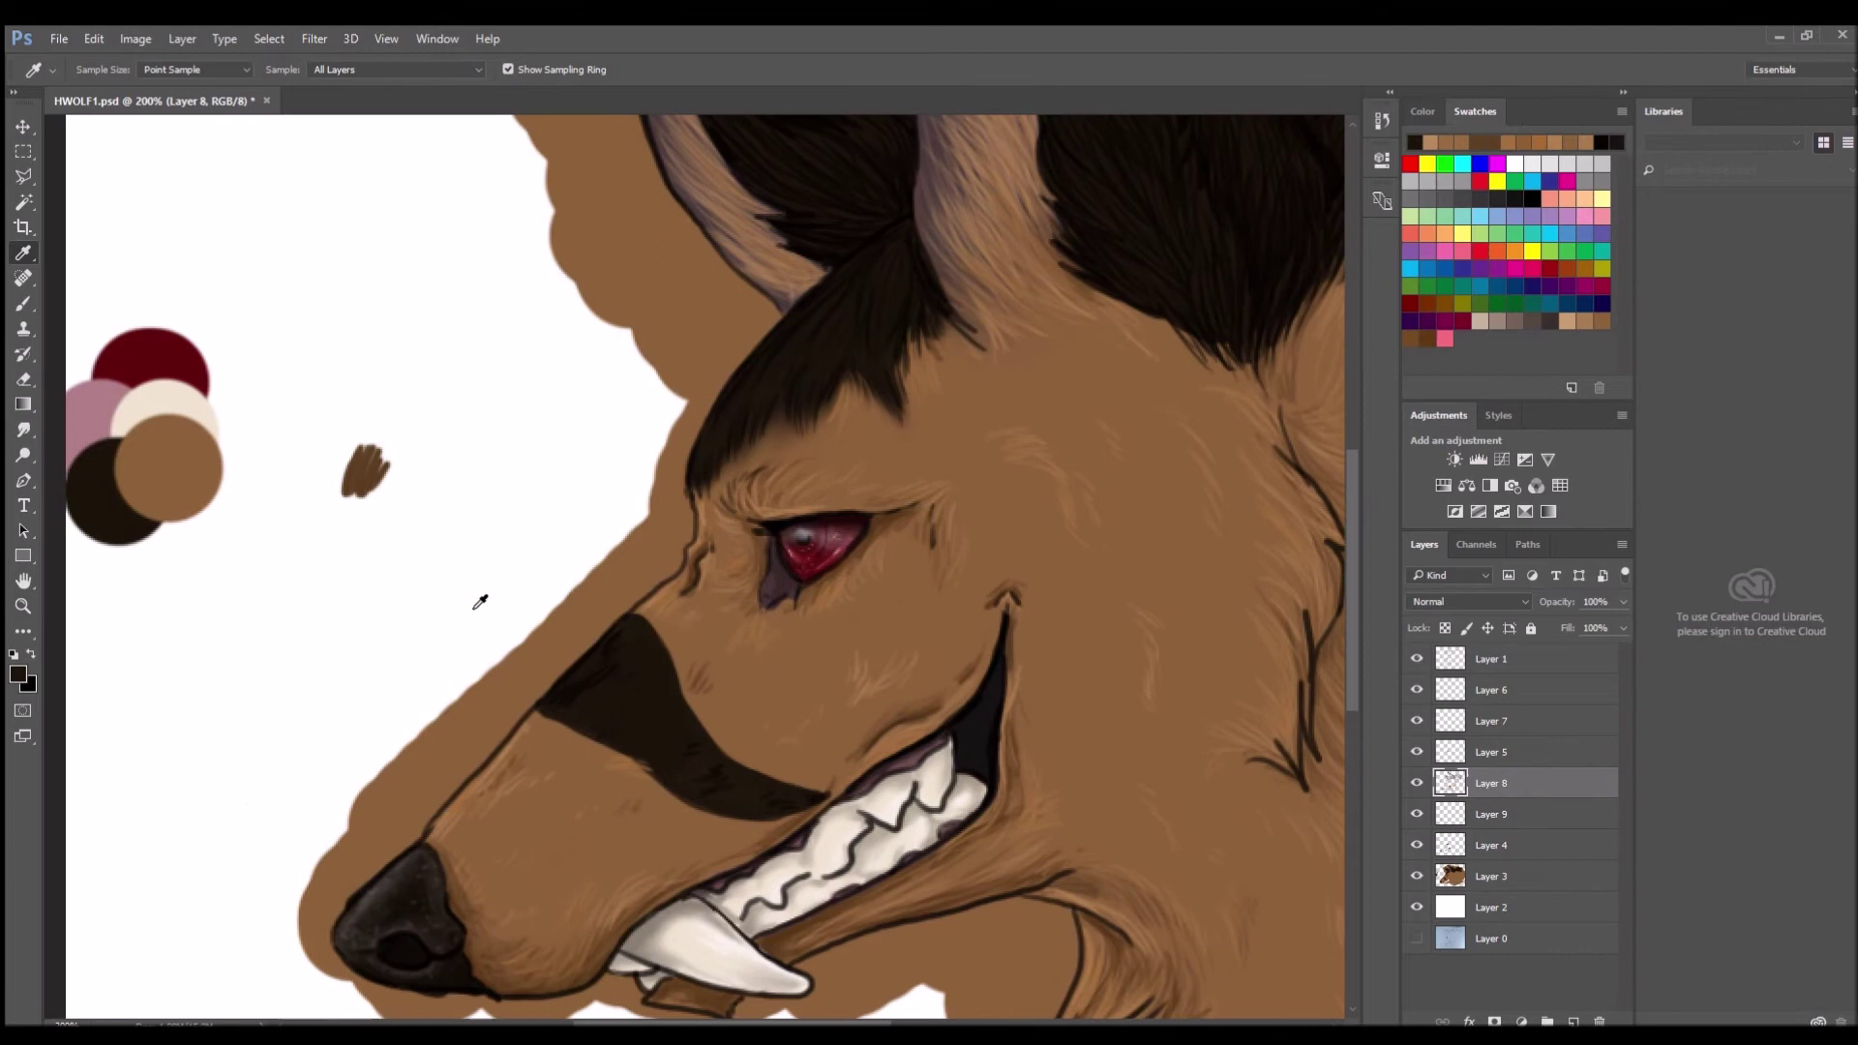
{"action": "key", "text": "b"}
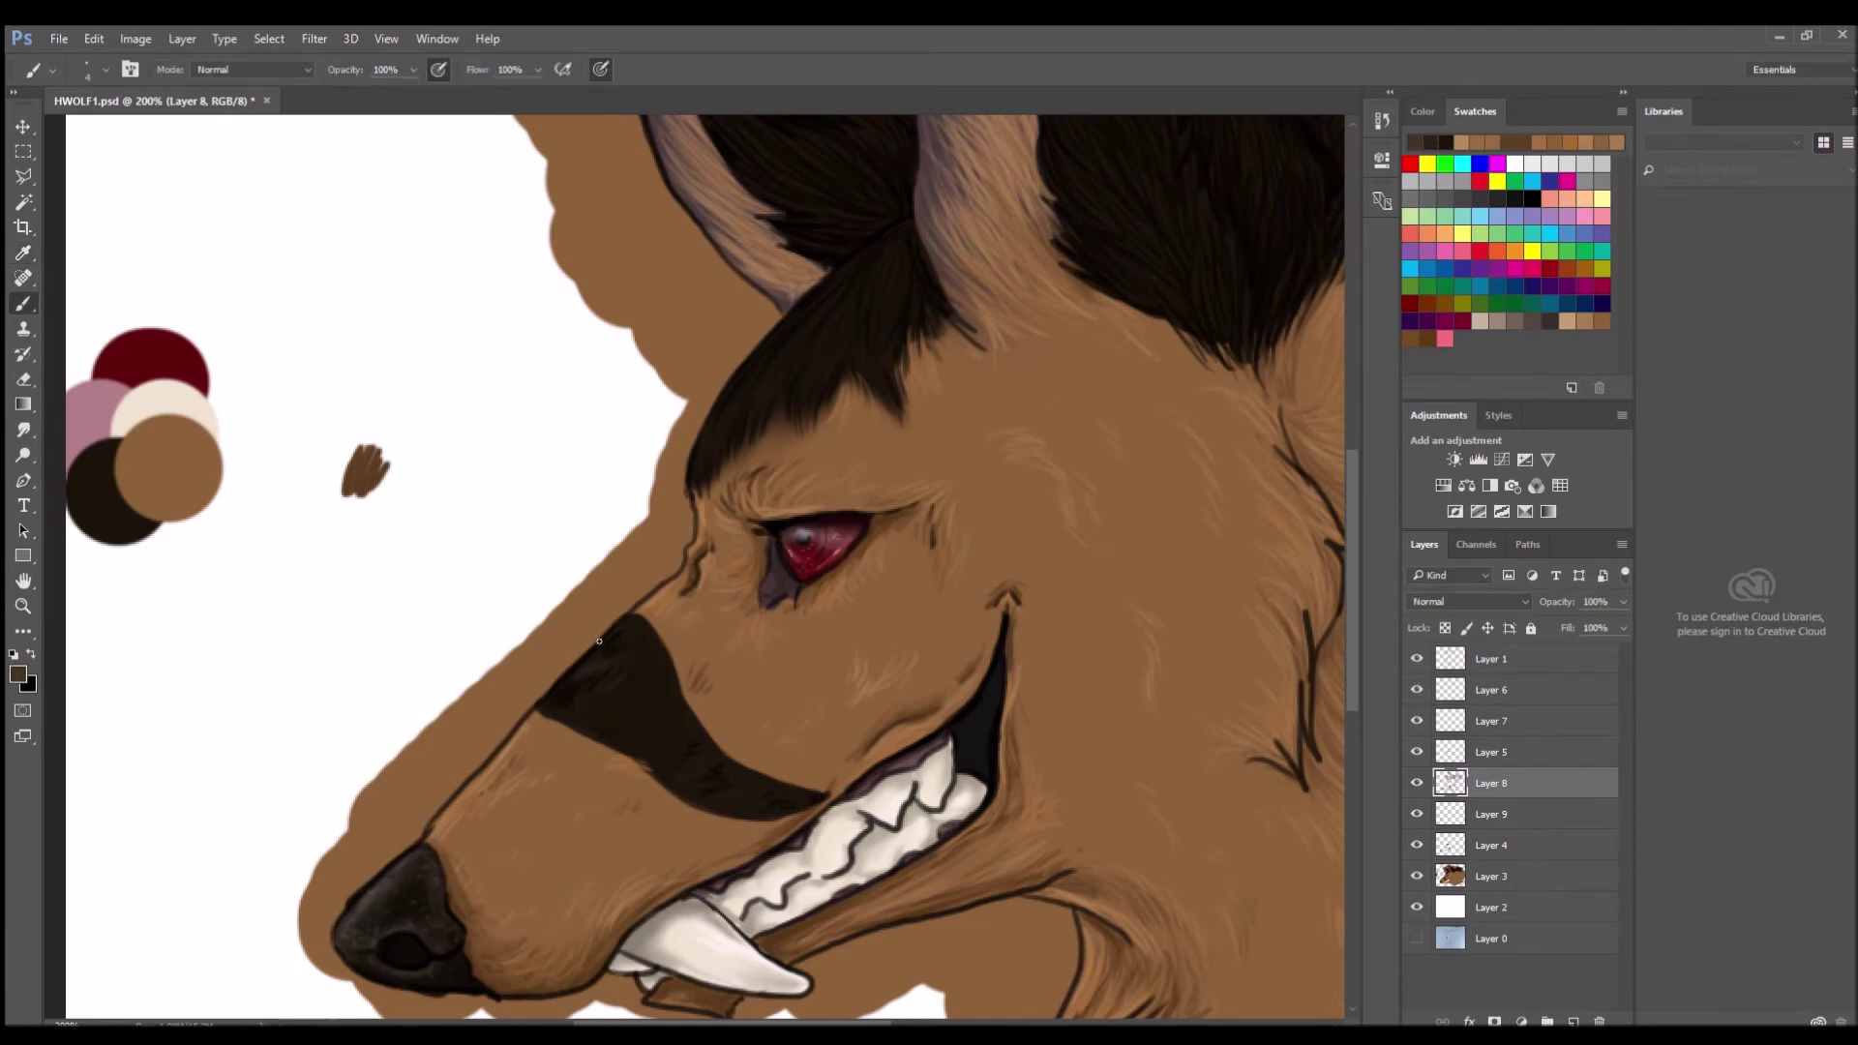
{"action": "left_click", "coordinate": [721, 426], "text": "alt"}
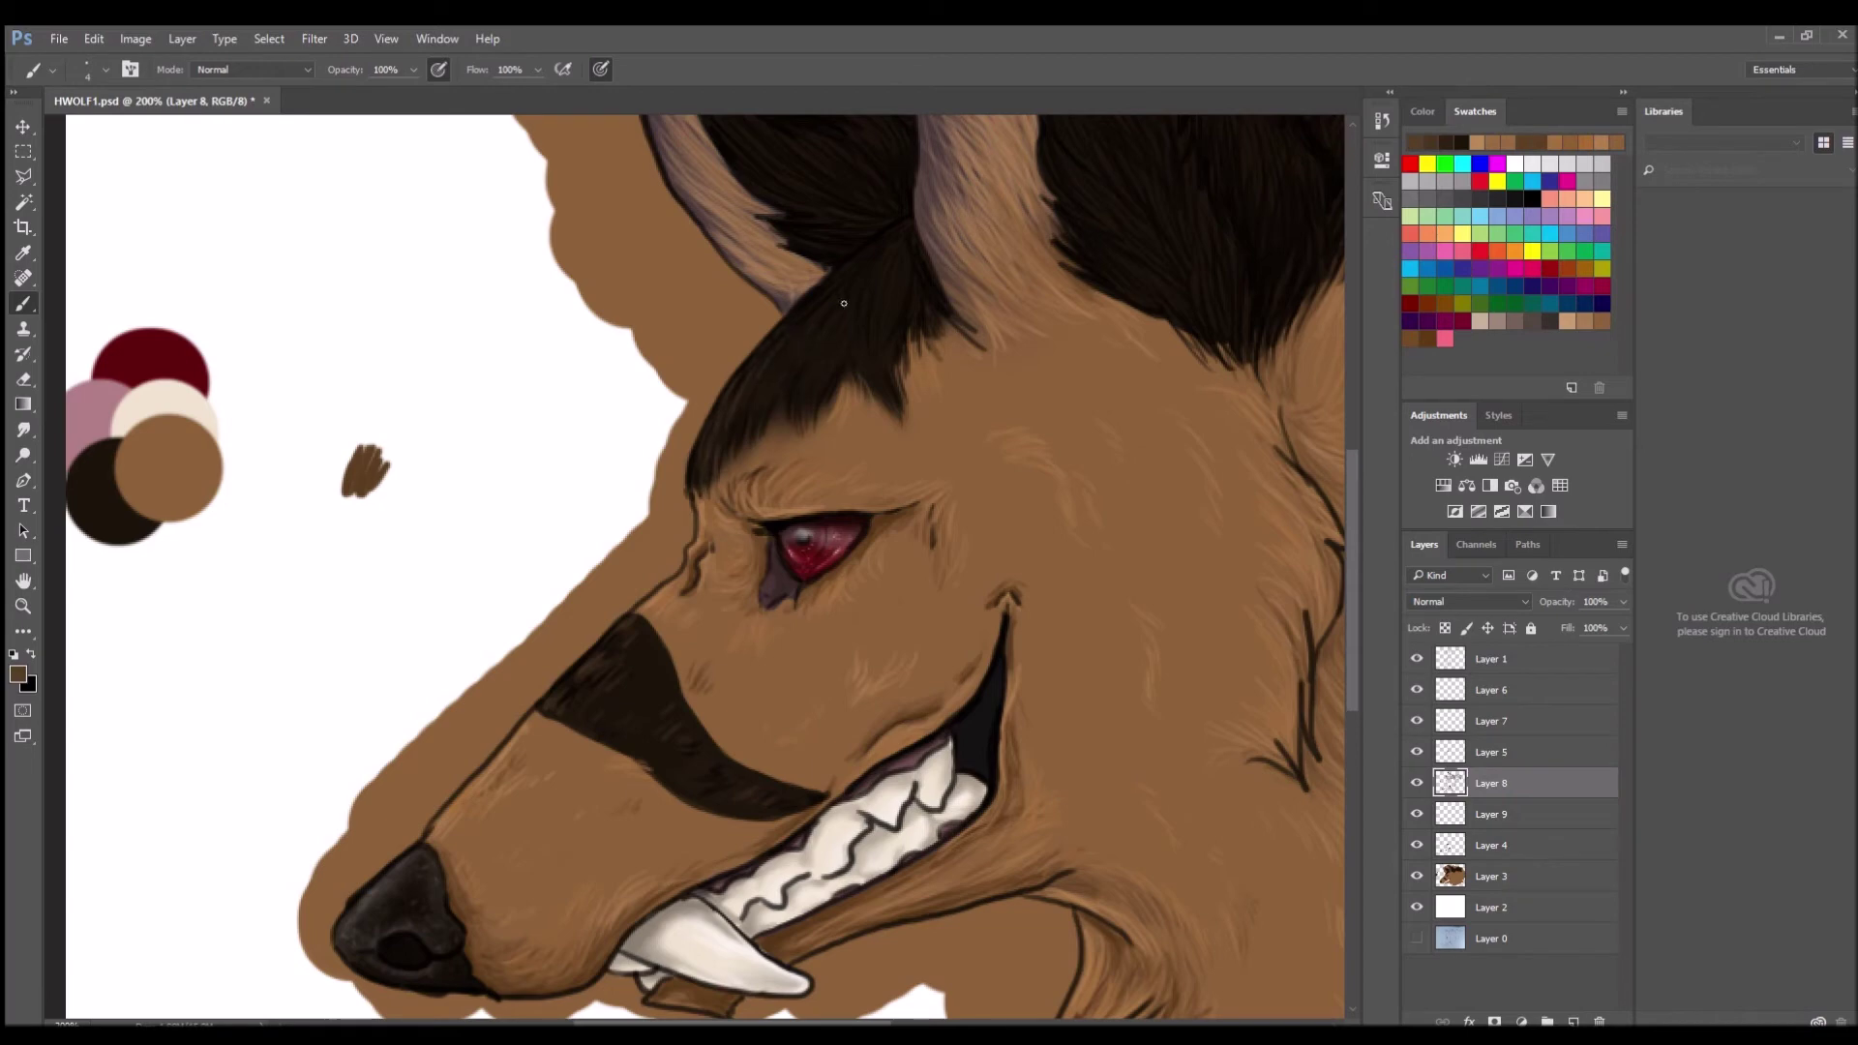
{"action": "left_click_drag", "start_coordinate": [893, 324], "coordinate": [815, 304]}
{"action": "scroll", "coordinate": [818, 496], "scroll_direction": "up", "scroll_amount": 5}
Paint lighter strands into the left ear's fur and around the right ear and its tip.
{"action": "mouse_move", "coordinate": [773, 462]}
{"action": "left_mouse_down"}
{"action": "mouse_move", "coordinate": [634, 315]}
{"action": "mouse_move", "coordinate": [788, 370]}
{"action": "mouse_move", "coordinate": [902, 453]}
{"action": "left_mouse_up"}
{"action": "left_click_drag", "start_coordinate": [1120, 565], "coordinate": [1041, 360]}
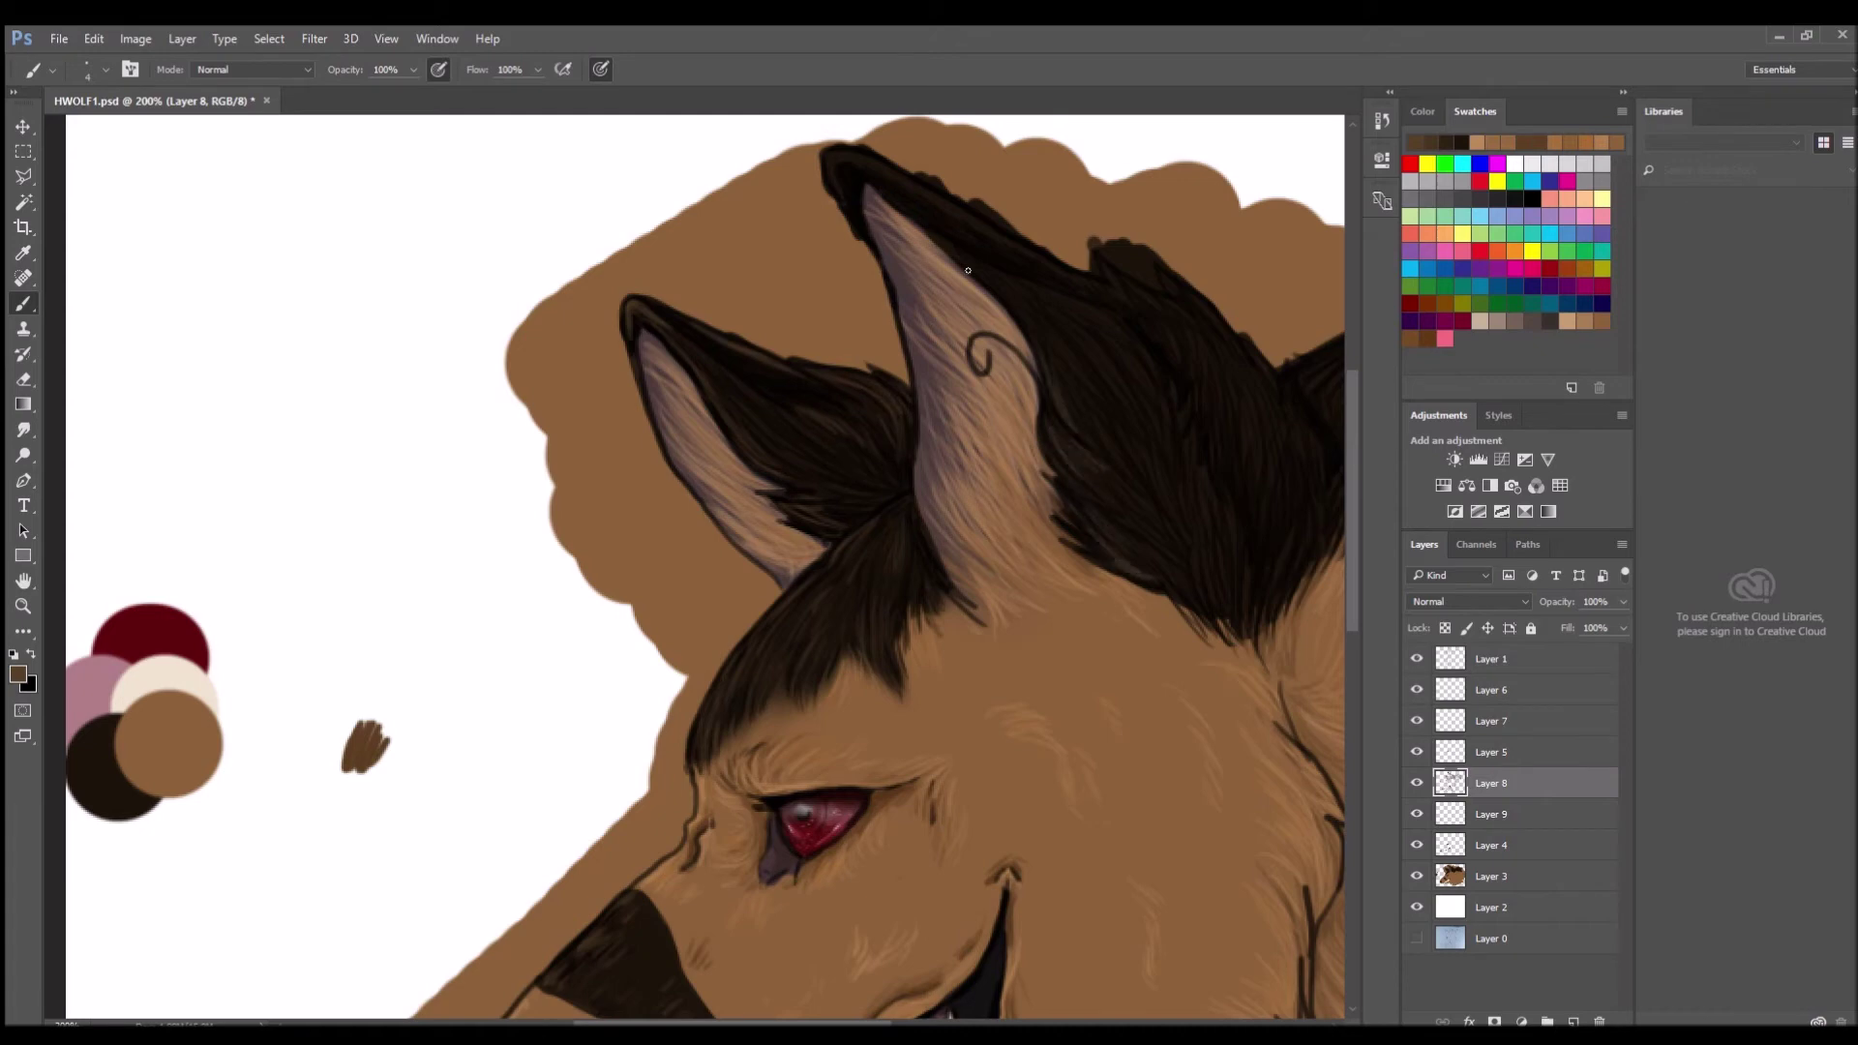
{"action": "mouse_move", "coordinate": [1166, 397]}
{"action": "left_mouse_down"}
{"action": "mouse_move", "coordinate": [1224, 523]}
{"action": "mouse_move", "coordinate": [1074, 305]}
{"action": "mouse_move", "coordinate": [1005, 291]}
{"action": "left_mouse_up"}
{"action": "left_click_drag", "start_coordinate": [916, 190], "coordinate": [885, 230]}
{"action": "left_click_drag", "start_coordinate": [1279, 370], "coordinate": [1230, 469]}
{"action": "scroll", "coordinate": [1258, 484], "scroll_direction": "right", "scroll_amount": 8}
Work light strands along the top of the mane and into its dark fur.
{"action": "mouse_move", "coordinate": [563, 397]}
{"action": "left_mouse_down"}
{"action": "mouse_move", "coordinate": [540, 451]}
{"action": "mouse_move", "coordinate": [707, 302]}
{"action": "left_mouse_up"}
{"action": "mouse_move", "coordinate": [716, 368]}
{"action": "left_mouse_down"}
{"action": "mouse_move", "coordinate": [780, 303]}
{"action": "mouse_move", "coordinate": [784, 380]}
{"action": "mouse_move", "coordinate": [958, 355]}
{"action": "left_mouse_up"}
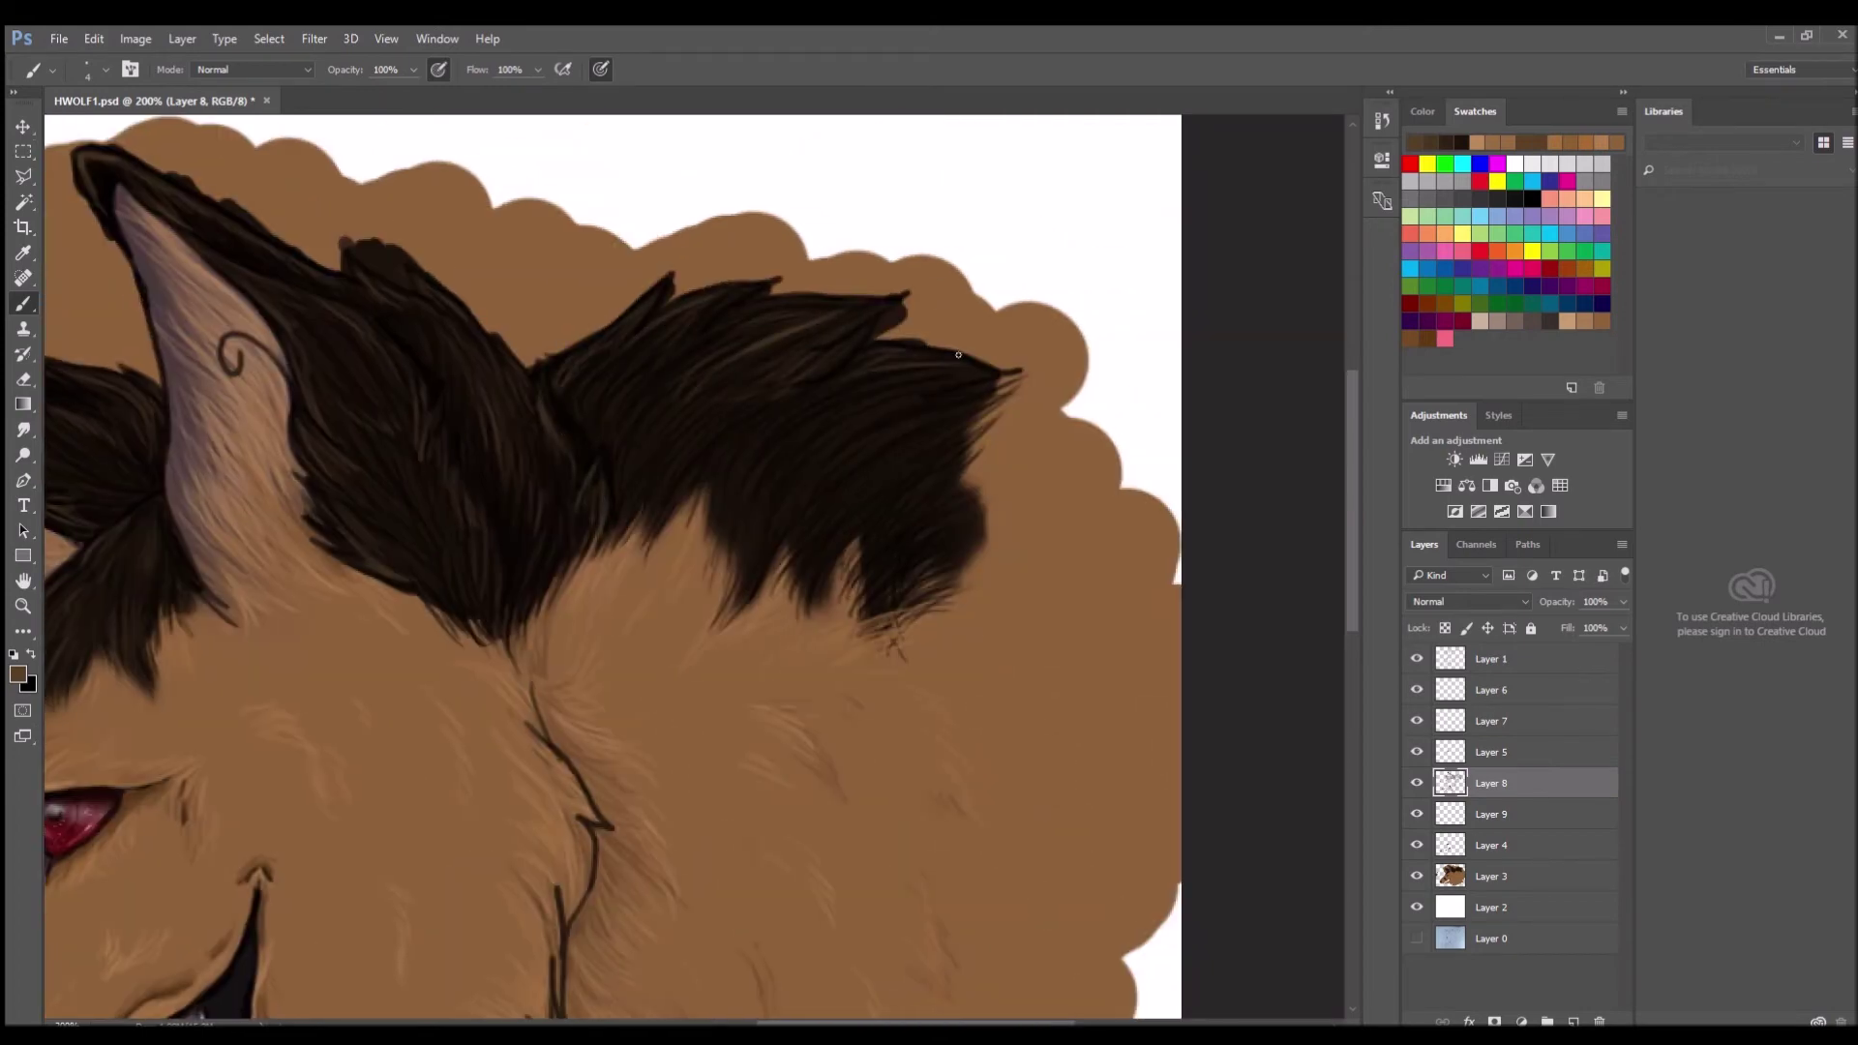
{"action": "mouse_move", "coordinate": [745, 600]}
{"action": "left_mouse_down"}
{"action": "mouse_move", "coordinate": [747, 472]}
{"action": "mouse_move", "coordinate": [647, 422]}
{"action": "left_mouse_up"}
{"action": "left_click_drag", "start_coordinate": [910, 615], "coordinate": [866, 562]}
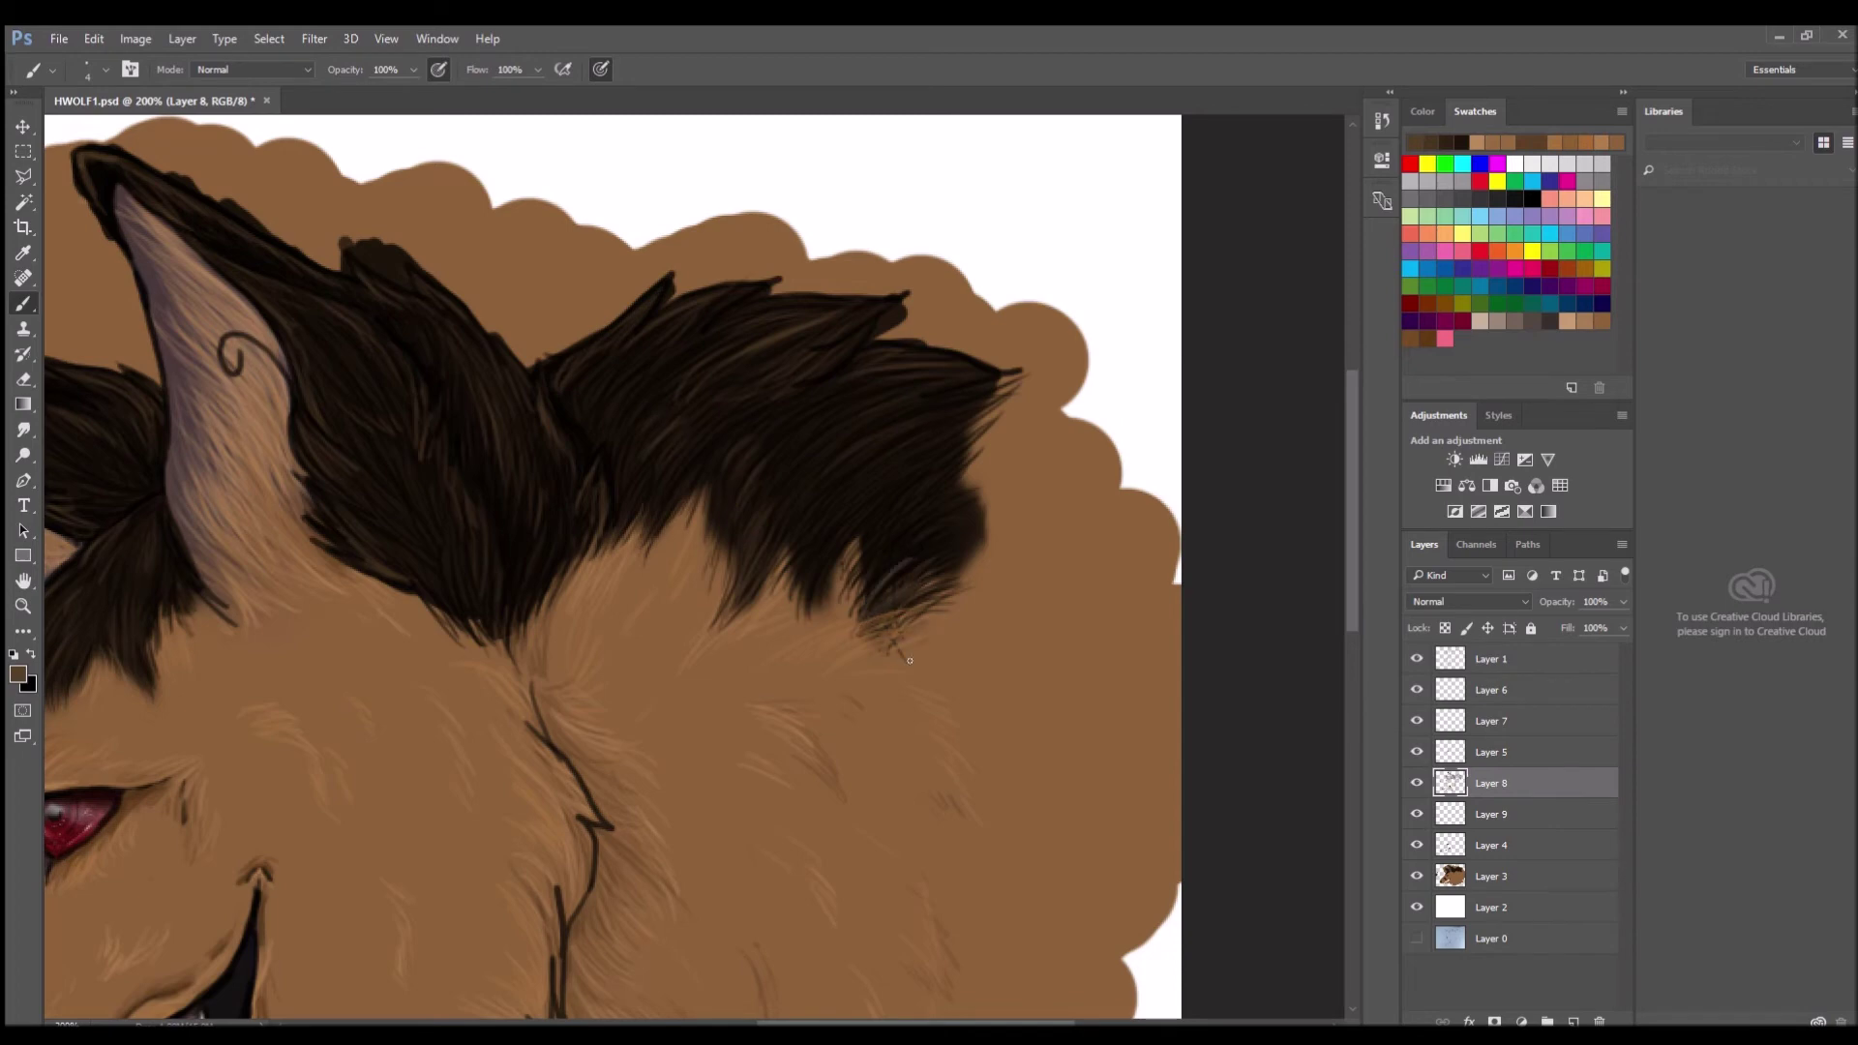
{"action": "key", "text": "r"}
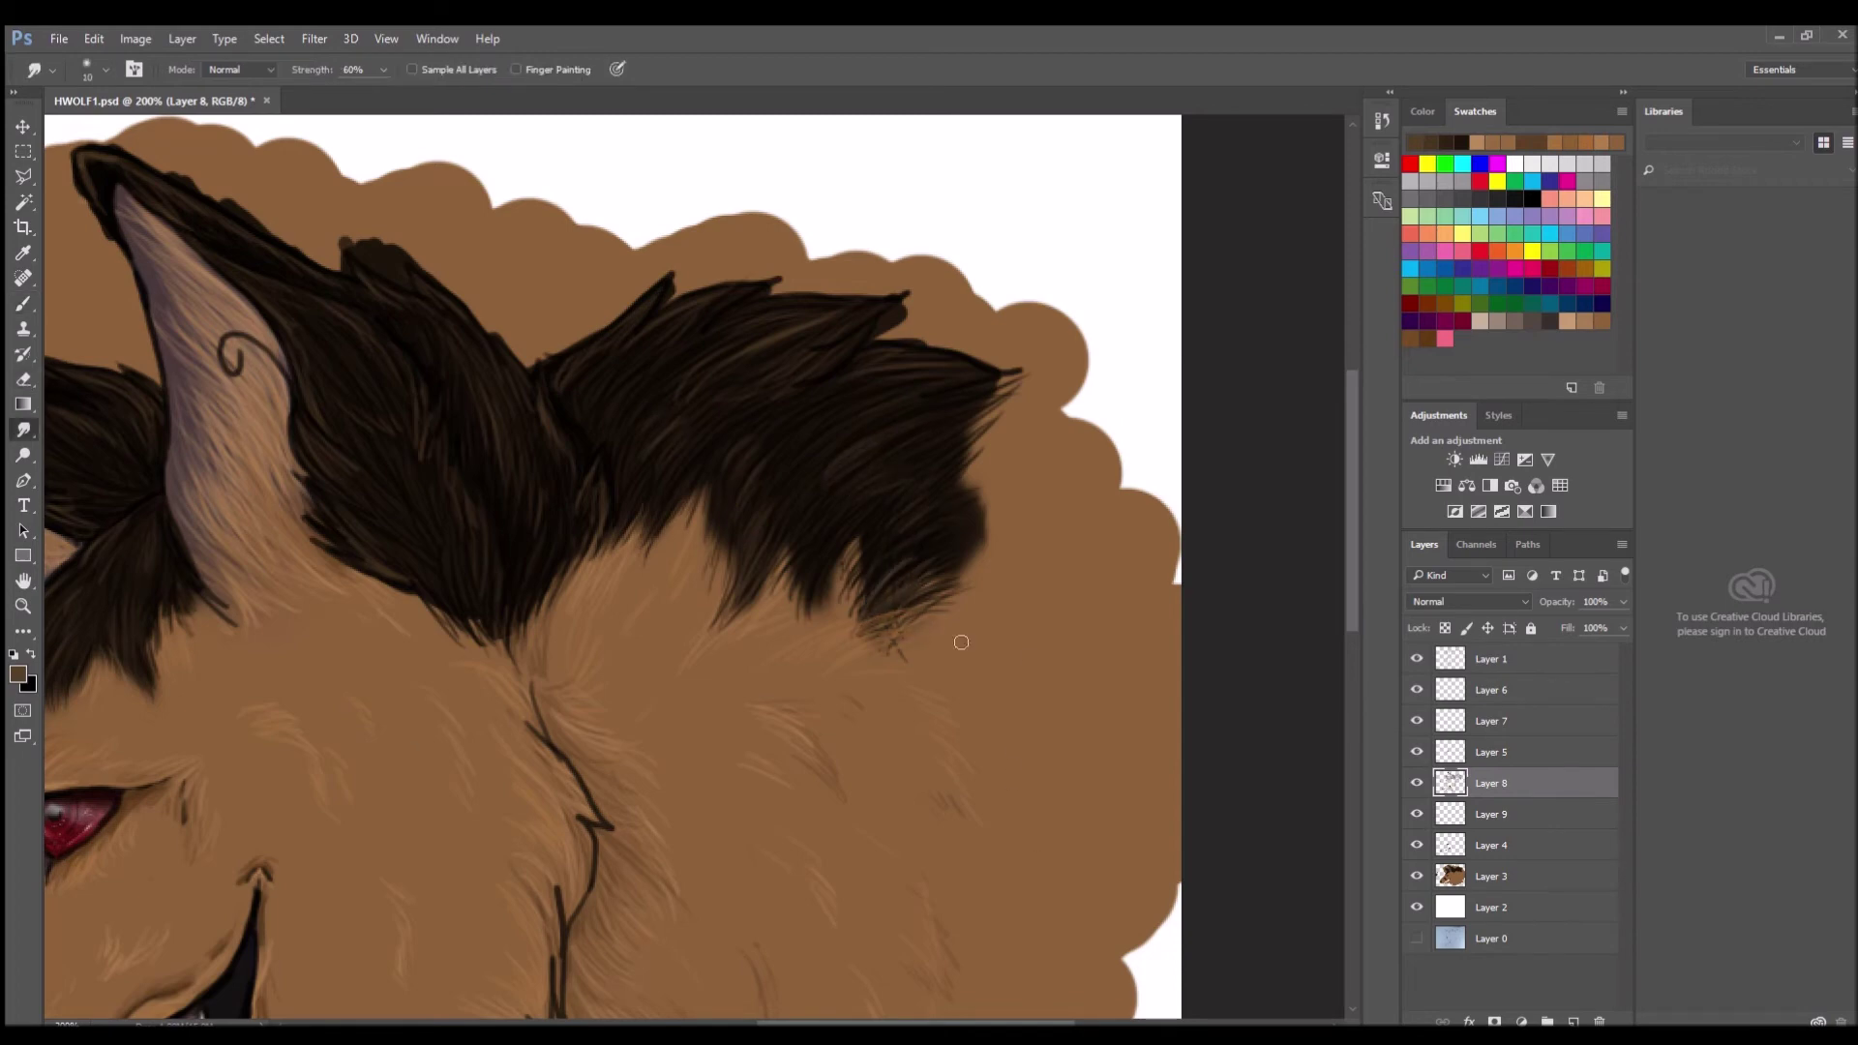
{"action": "key", "text": "b"}
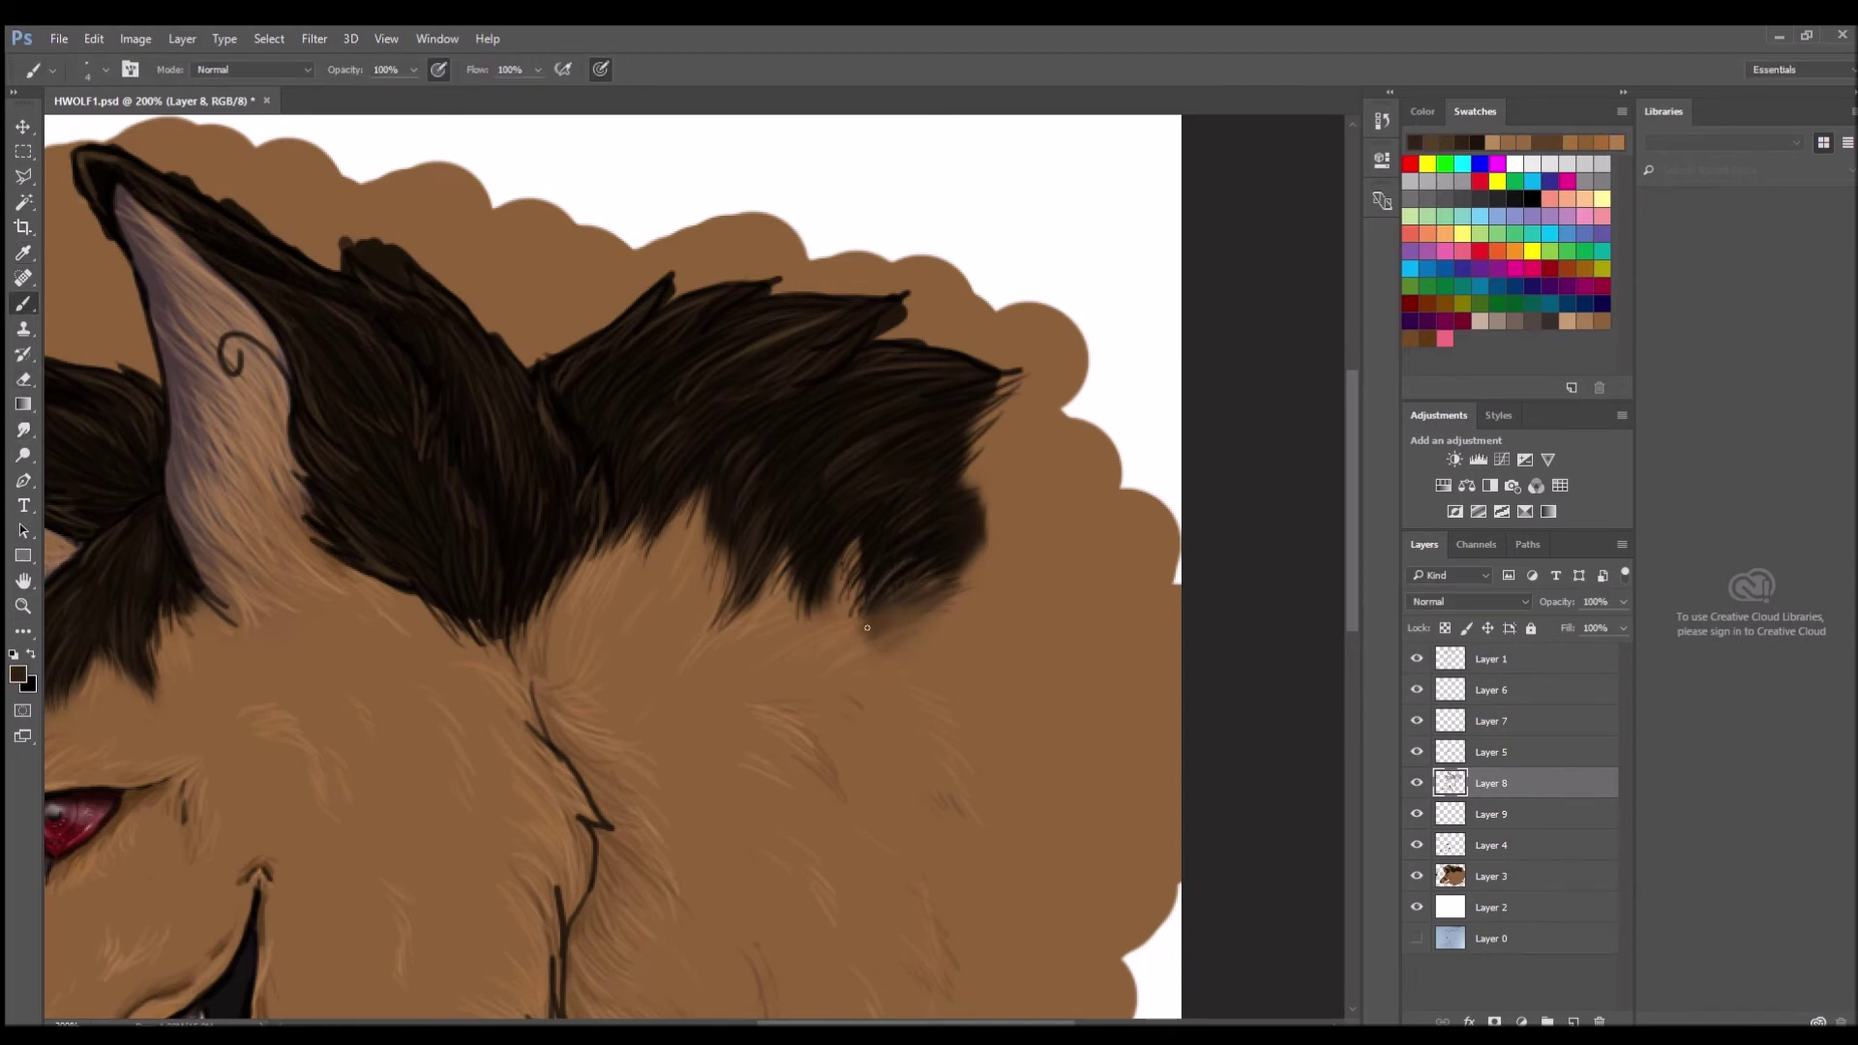
{"action": "key", "text": "z"}
{"action": "left_click", "coordinate": [1055, 651], "text": "alt"}
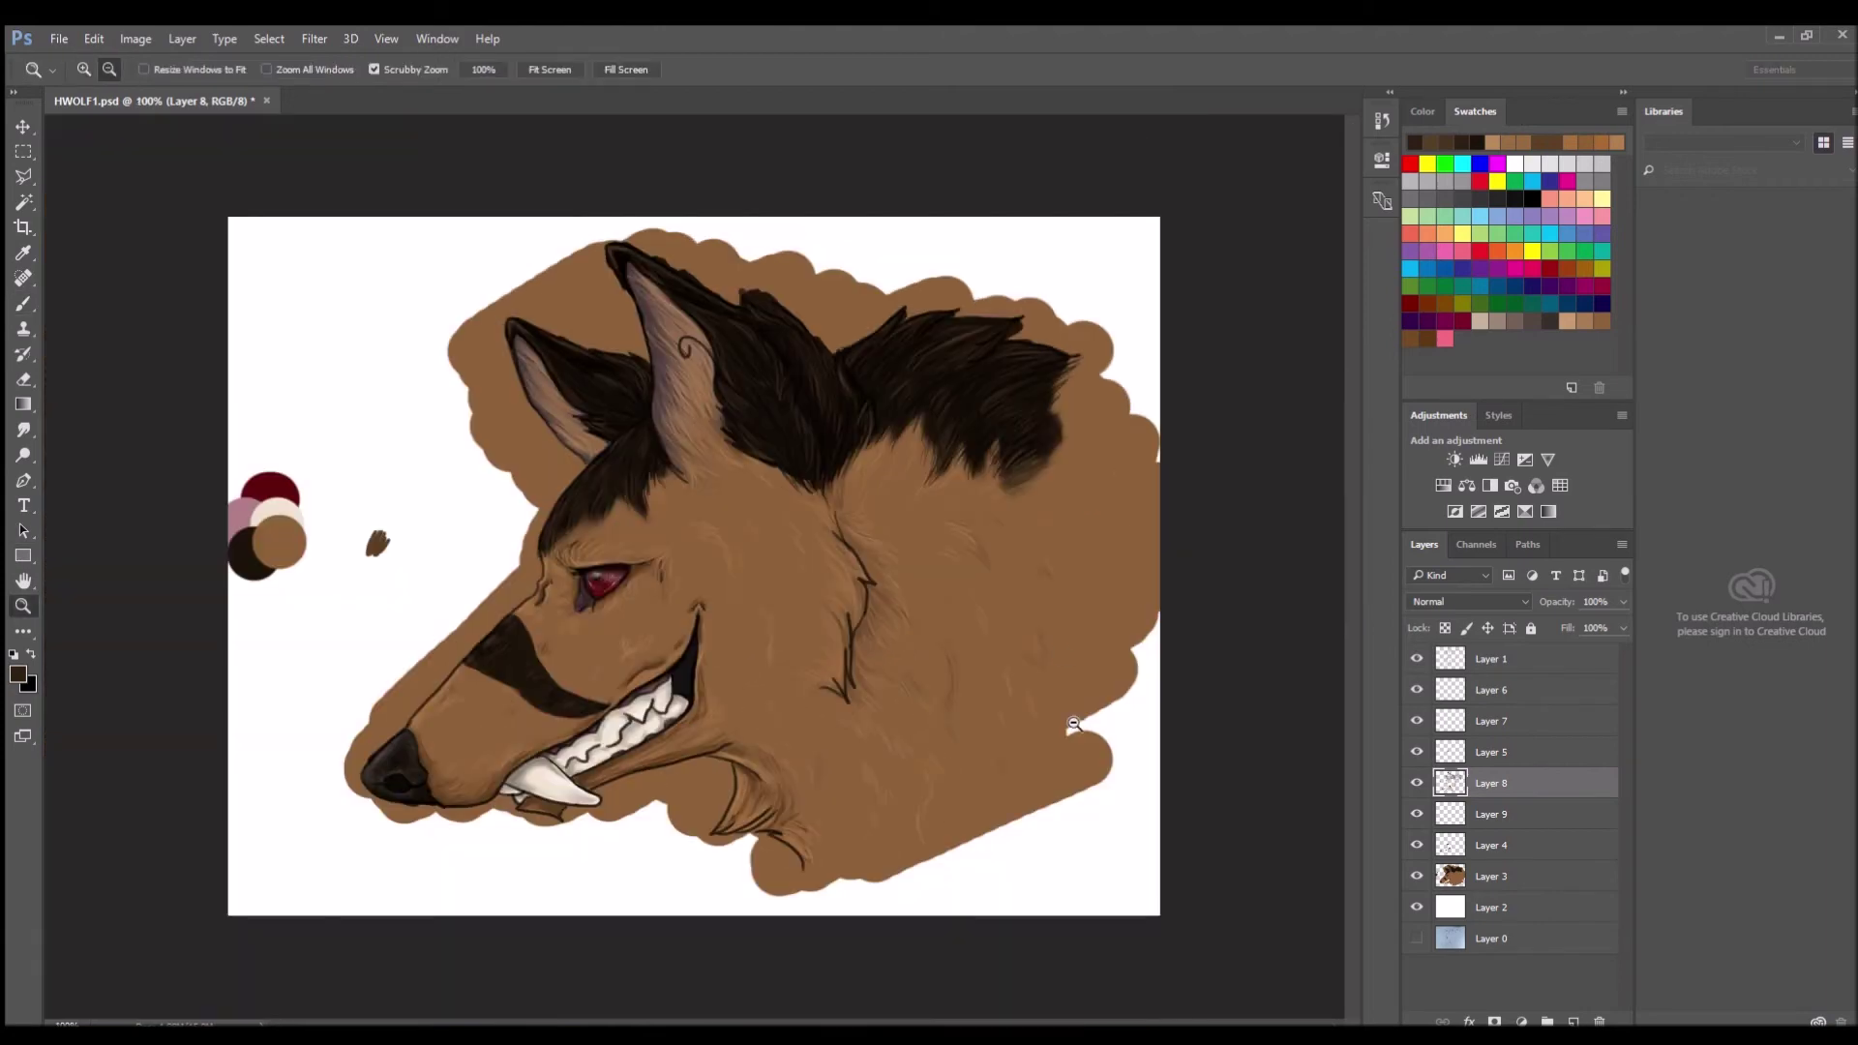
Erase a small brown blob, make Layer 3 active and toggle Layer 8's visibility to compare.
{"action": "key", "text": "e"}
{"action": "left_click_drag", "start_coordinate": [370, 538], "coordinate": [385, 552]}
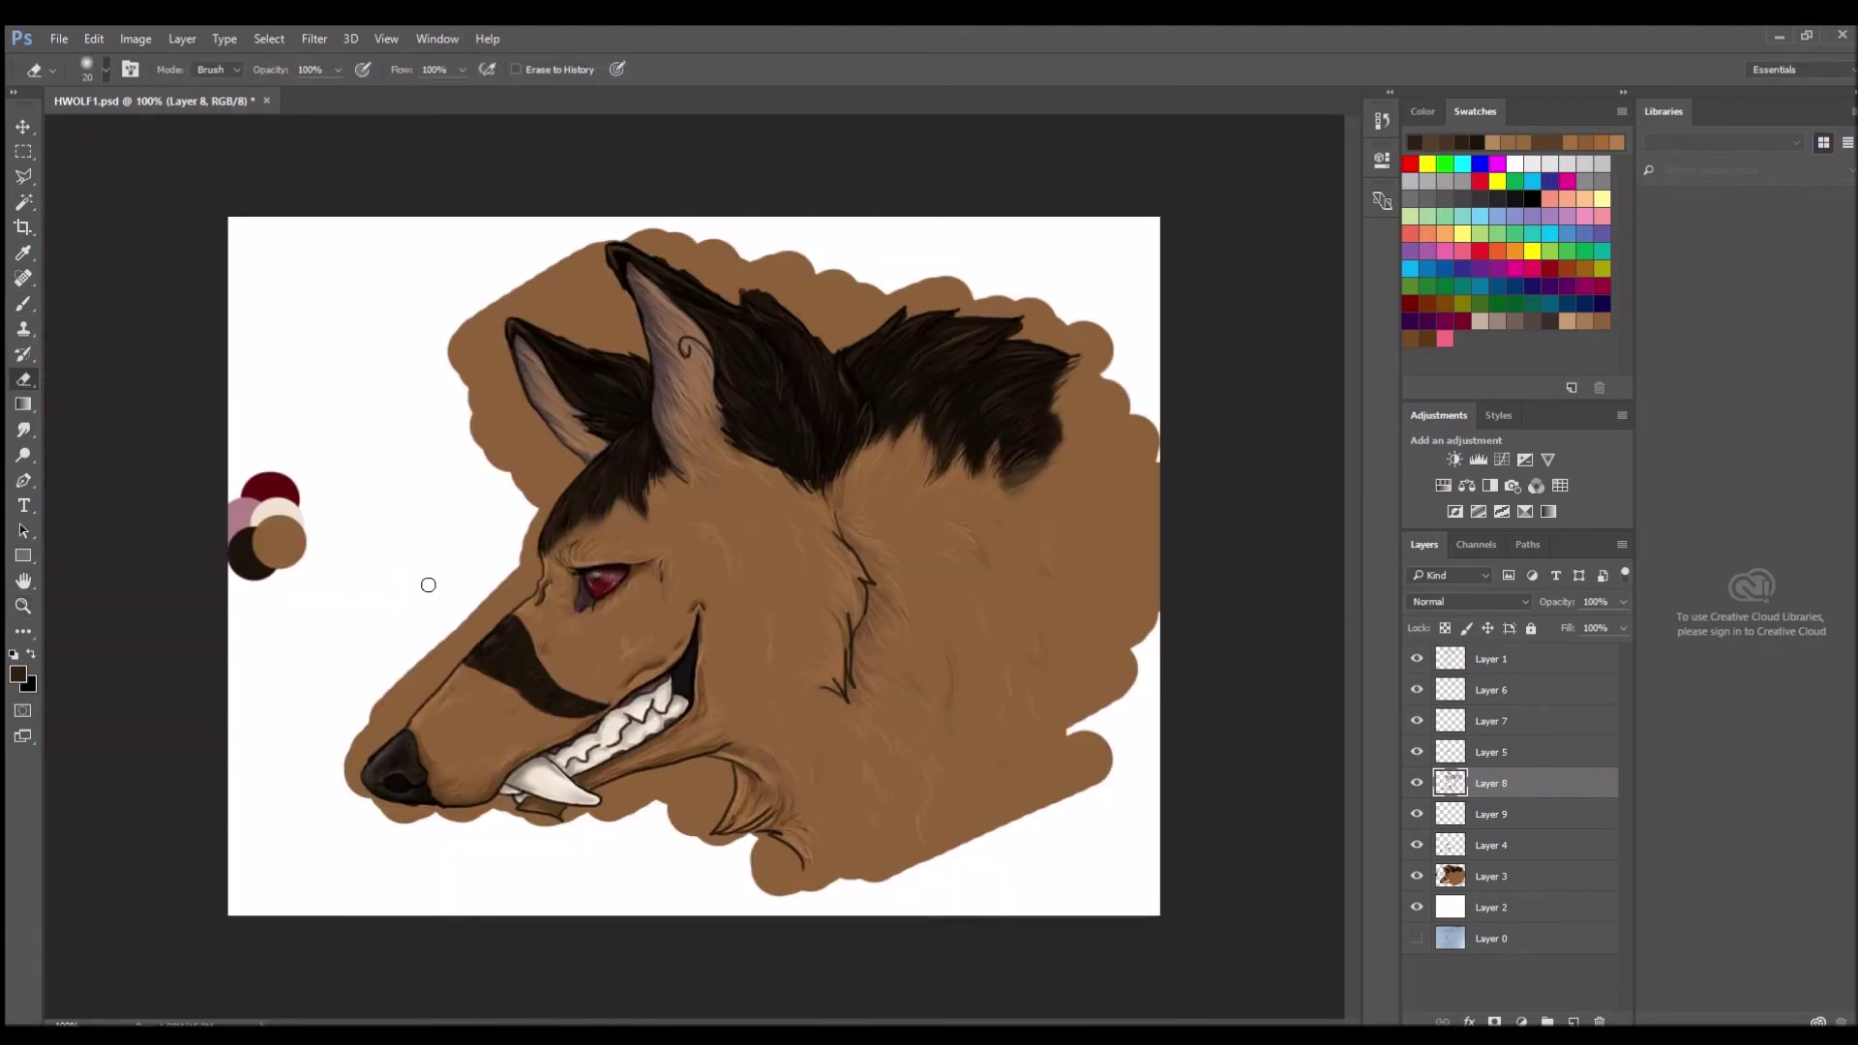
{"action": "left_click", "coordinate": [24, 605]}
{"action": "left_click", "coordinate": [495, 624]}
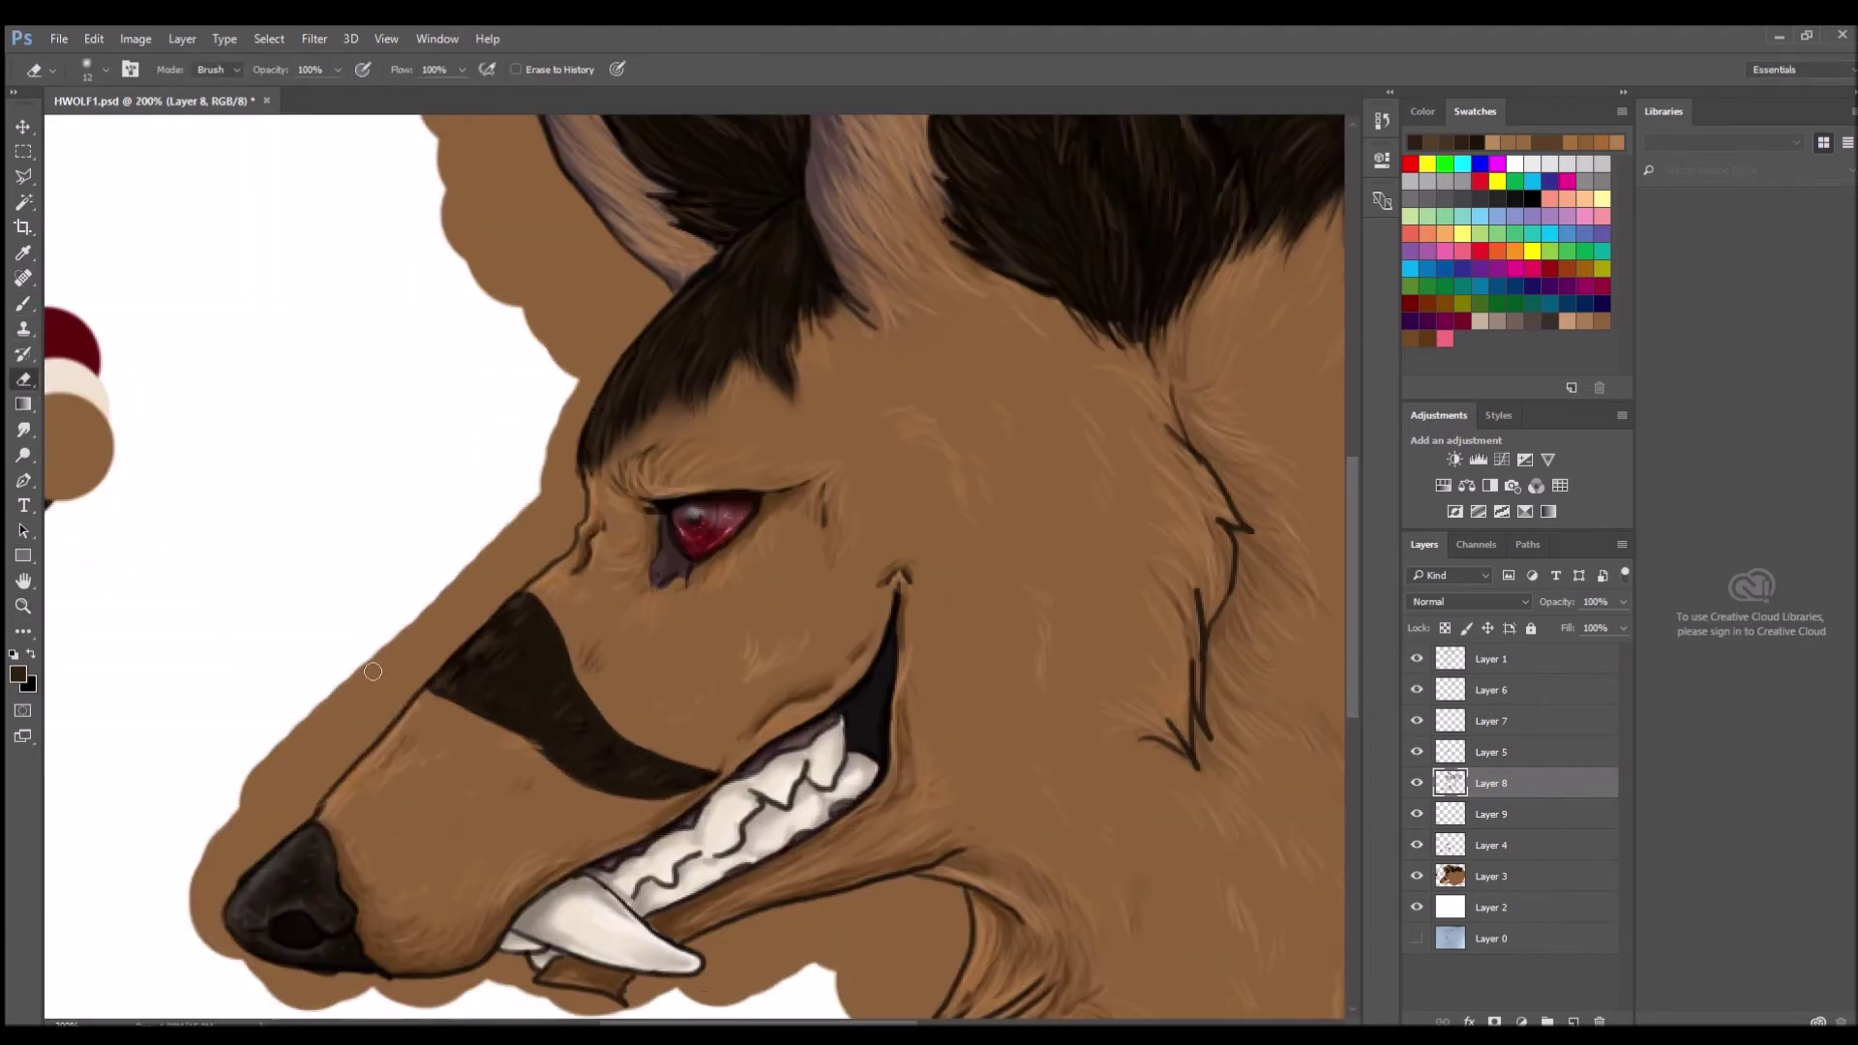
{"action": "left_click", "coordinate": [1491, 876]}
{"action": "left_click", "coordinate": [1417, 783]}
{"action": "left_click", "coordinate": [149, 165], "text": "alt"}
{"action": "left_click", "coordinate": [1417, 783]}
{"action": "left_click", "coordinate": [1417, 783]}
{"action": "left_click", "coordinate": [494, 586]}
{"action": "left_click", "coordinate": [12, 375]}
On Layer 3, erase the brown fringe along the snout and forehead up to the ear tip.
{"action": "left_click_drag", "start_coordinate": [344, 750], "coordinate": [465, 638]}
{"action": "key", "text": "ctrl+z"}
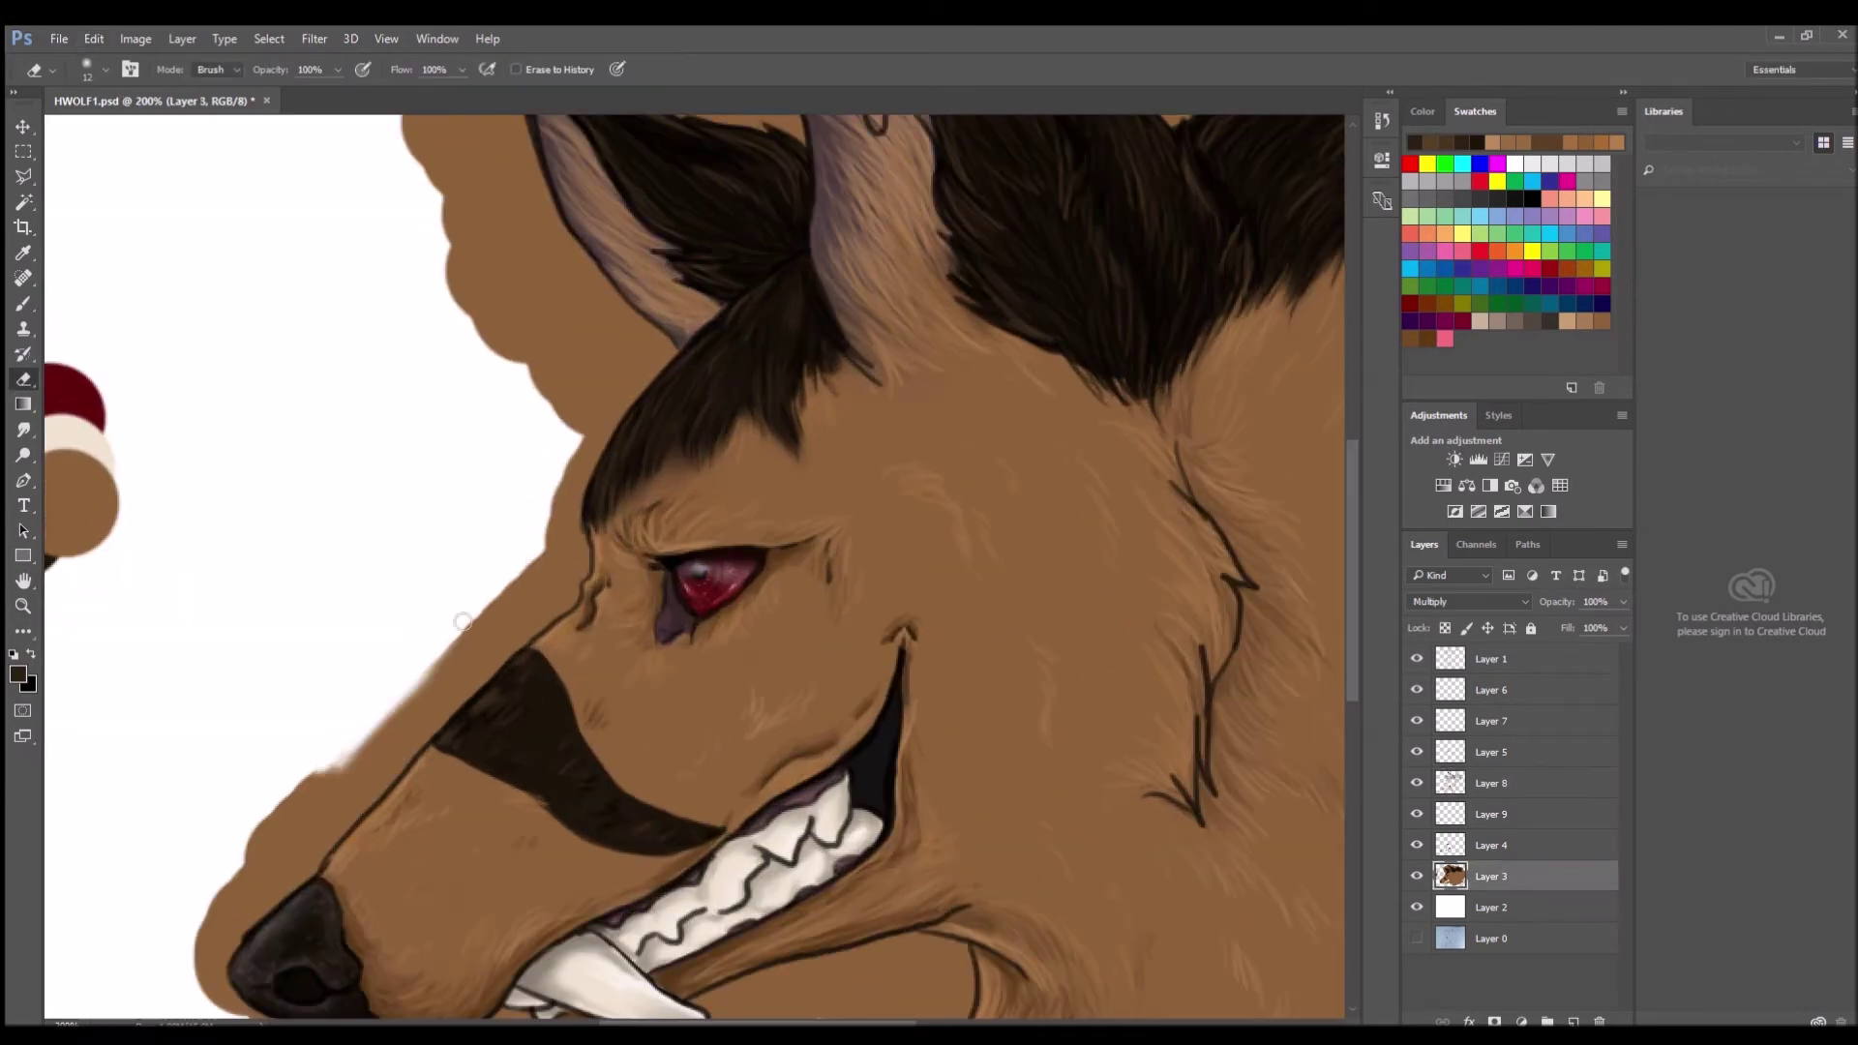
{"action": "left_click_drag", "start_coordinate": [319, 788], "coordinate": [513, 639]}
{"action": "mouse_move", "coordinate": [325, 799]}
{"action": "left_mouse_down"}
{"action": "mouse_move", "coordinate": [557, 571]}
{"action": "mouse_move", "coordinate": [581, 407]}
{"action": "mouse_move", "coordinate": [667, 319]}
{"action": "left_mouse_up"}
{"action": "key", "text": "bracketleft"}
{"action": "mouse_move", "coordinate": [515, 426]}
{"action": "left_mouse_down"}
{"action": "mouse_move", "coordinate": [600, 334]}
{"action": "mouse_move", "coordinate": [430, 189]}
{"action": "left_mouse_up"}
Return to Layer 8 and erase the stray brown fur above the ear.
{"action": "left_click", "coordinate": [1495, 783]}
{"action": "key", "text": "b"}
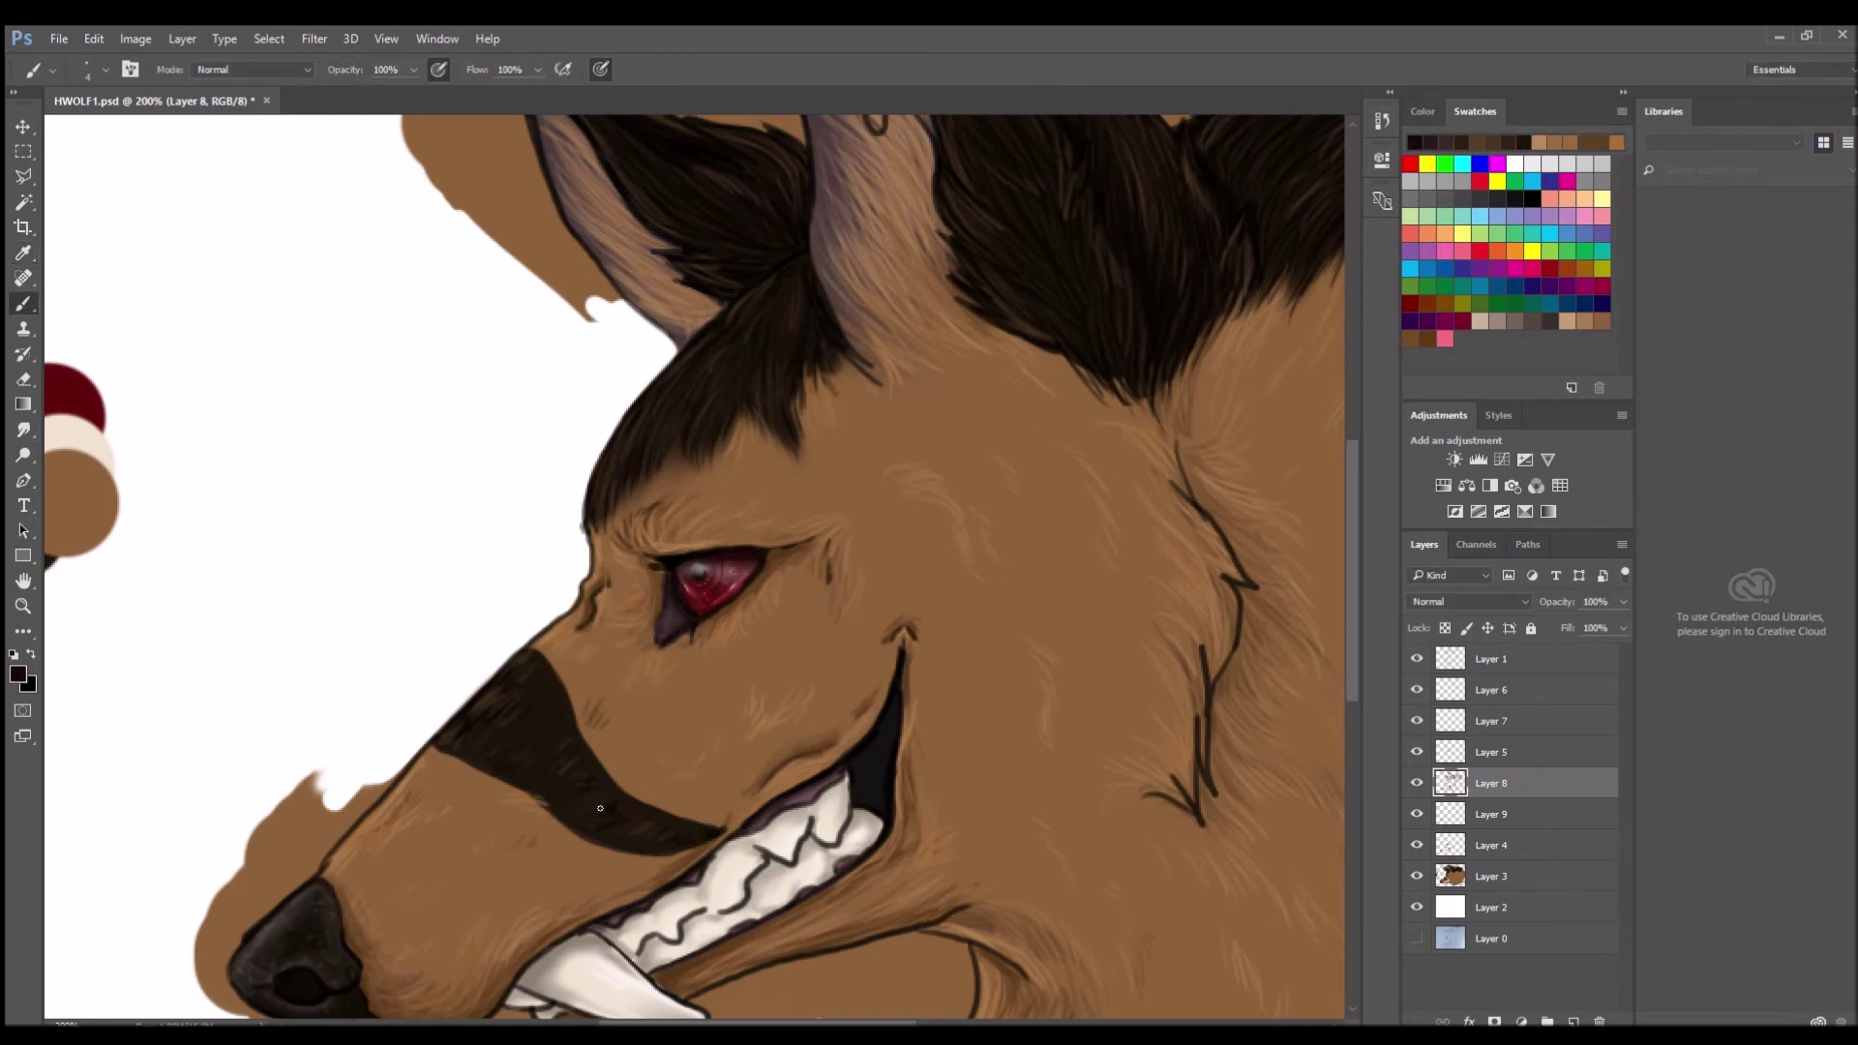
{"action": "left_click", "coordinate": [666, 595], "text": "alt"}
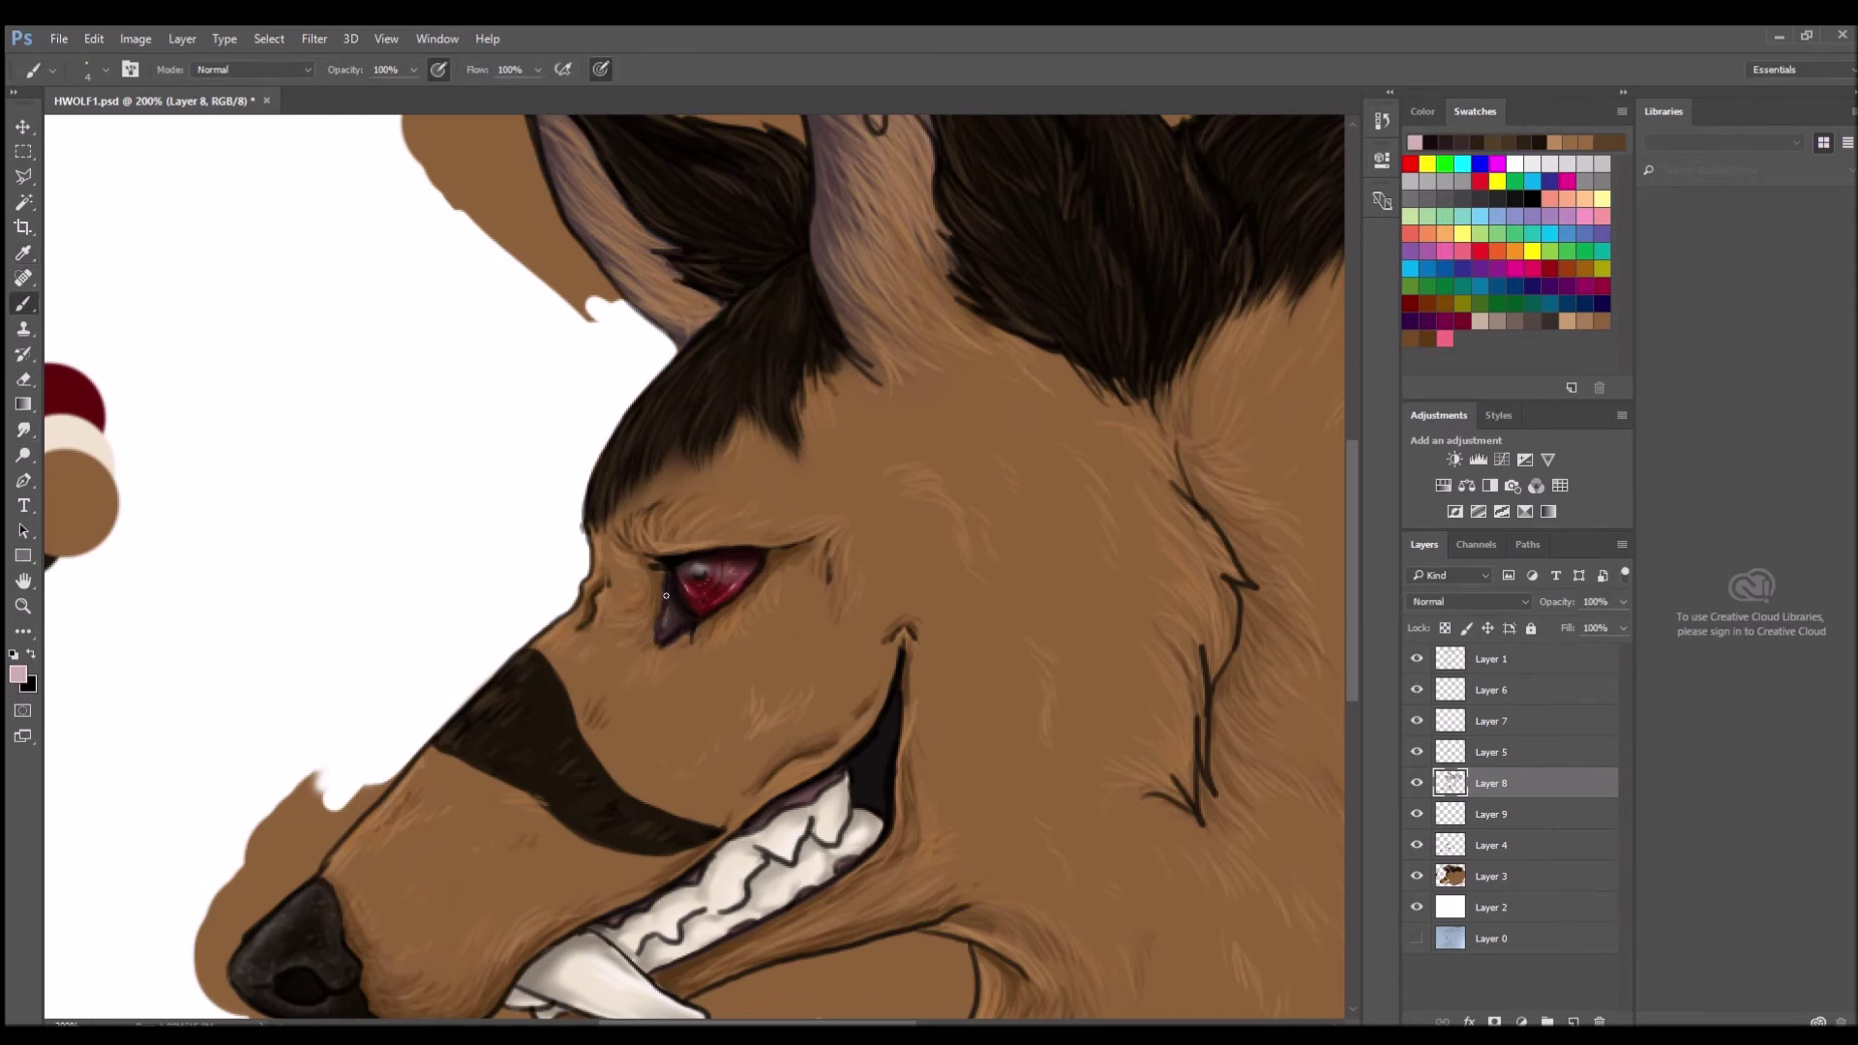
{"action": "left_click", "coordinate": [27, 427]}
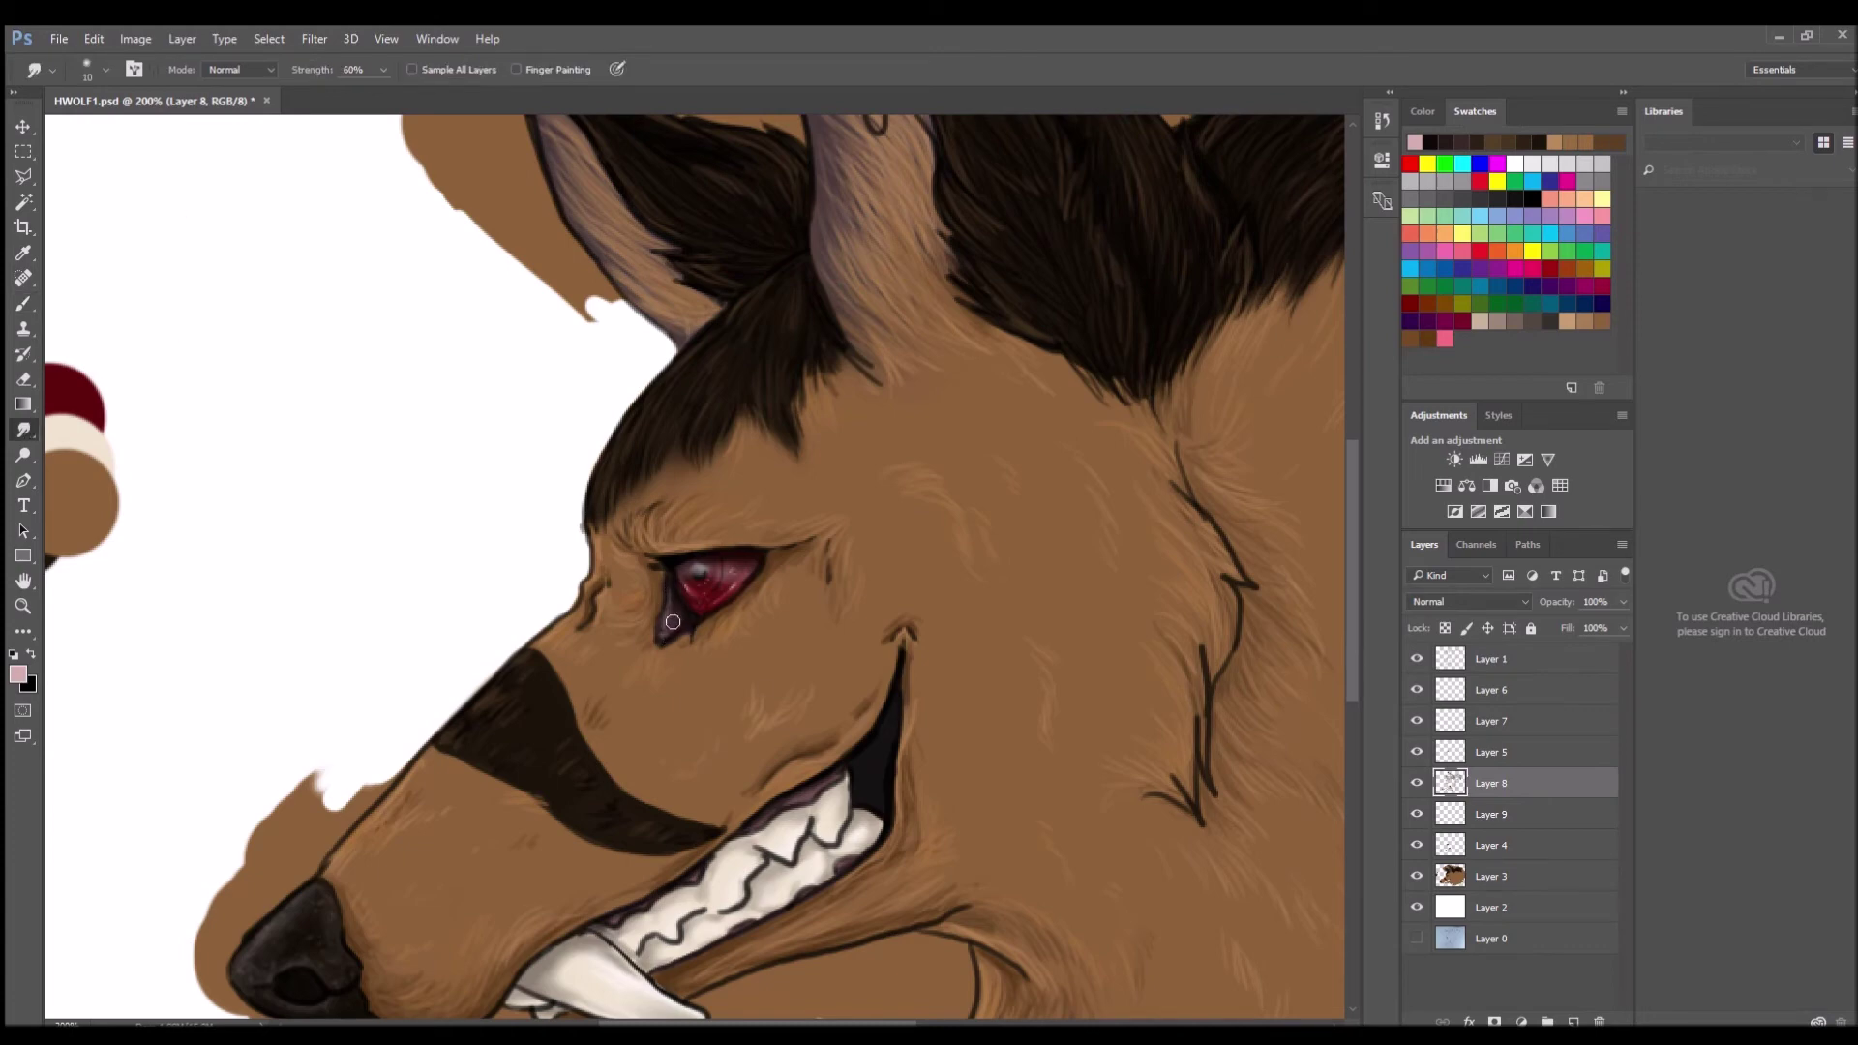
{"action": "key", "text": "e"}
{"action": "left_click_drag", "start_coordinate": [610, 319], "coordinate": [465, 203]}
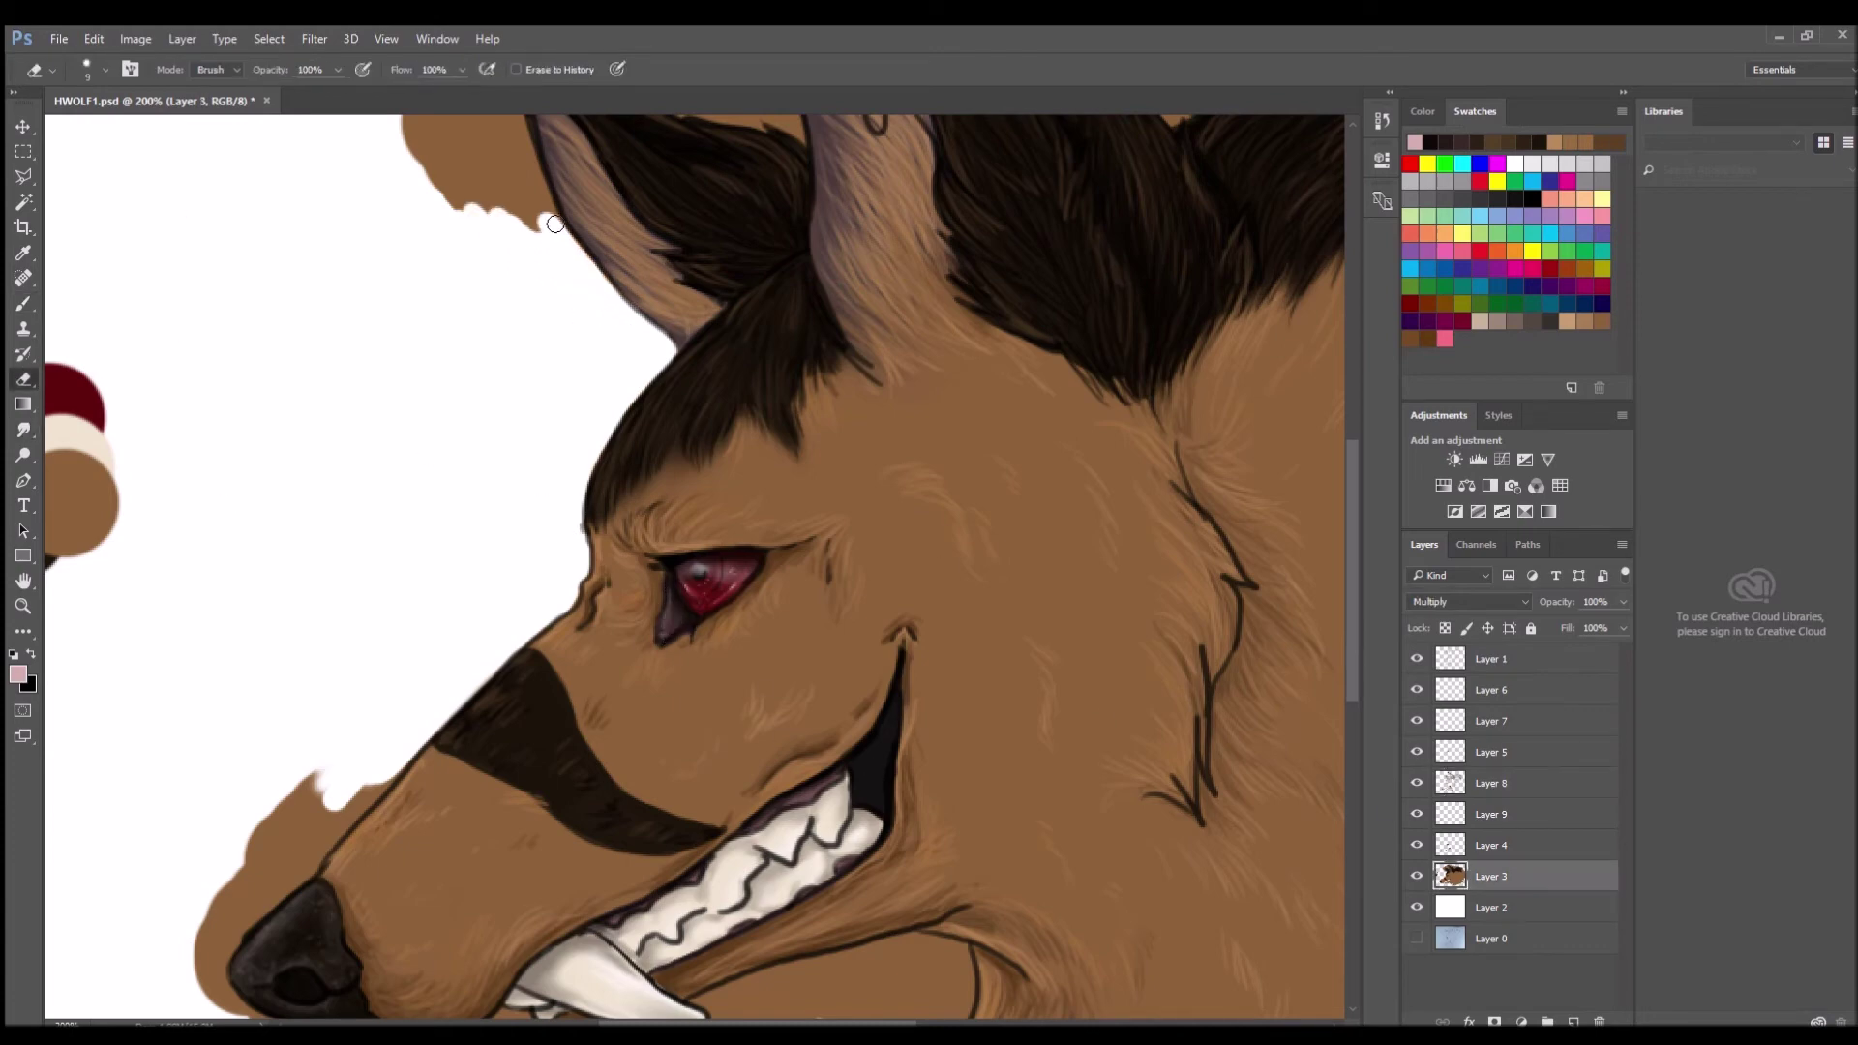
{"action": "left_click_drag", "start_coordinate": [571, 242], "coordinate": [407, 123]}
Erase brown overpaint along the ear's top edge and above the ear ridge.
{"action": "scroll", "coordinate": [518, 394], "scroll_direction": "up", "scroll_amount": 4}
{"action": "left_click_drag", "start_coordinate": [518, 394], "coordinate": [455, 290]}
{"action": "left_click_drag", "start_coordinate": [523, 223], "coordinate": [581, 251]}
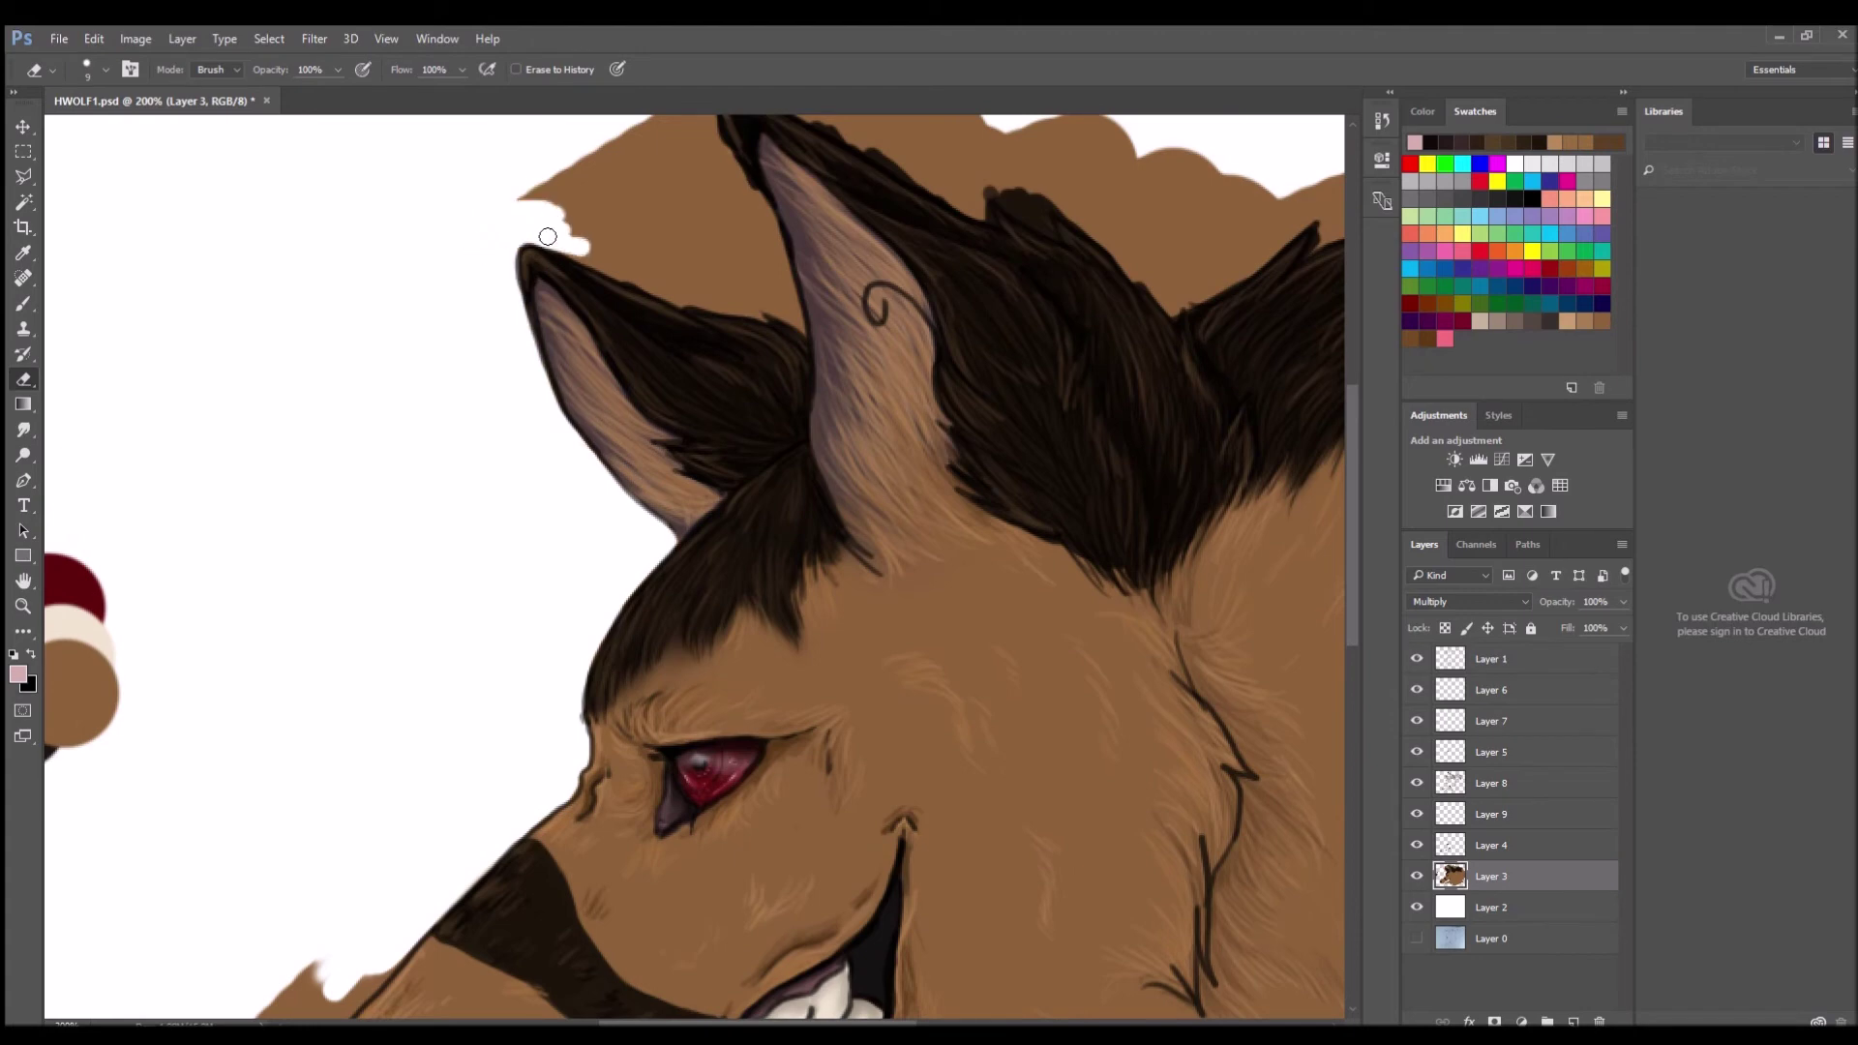
{"action": "mouse_move", "coordinate": [678, 290]}
{"action": "left_mouse_down"}
{"action": "mouse_move", "coordinate": [538, 211]}
{"action": "mouse_move", "coordinate": [609, 223]}
{"action": "mouse_move", "coordinate": [726, 298]}
{"action": "mouse_move", "coordinate": [738, 179]}
{"action": "left_mouse_up"}
{"action": "scroll", "coordinate": [738, 179], "scroll_direction": "up", "scroll_amount": 3}
{"action": "mouse_move", "coordinate": [721, 242]}
{"action": "left_mouse_down"}
{"action": "mouse_move", "coordinate": [689, 307]}
{"action": "mouse_move", "coordinate": [788, 426]}
{"action": "mouse_move", "coordinate": [752, 318]}
{"action": "mouse_move", "coordinate": [789, 440]}
{"action": "left_mouse_up"}
{"action": "mouse_move", "coordinate": [721, 208]}
{"action": "left_mouse_down"}
{"action": "mouse_move", "coordinate": [774, 208]}
{"action": "mouse_move", "coordinate": [928, 308]}
{"action": "mouse_move", "coordinate": [683, 224]}
{"action": "left_mouse_up"}
{"action": "mouse_move", "coordinate": [928, 275]}
{"action": "left_mouse_down"}
{"action": "mouse_move", "coordinate": [968, 329]}
{"action": "mouse_move", "coordinate": [953, 257]}
{"action": "mouse_move", "coordinate": [1076, 338]}
{"action": "mouse_move", "coordinate": [1036, 254]}
{"action": "mouse_move", "coordinate": [1134, 249]}
{"action": "left_mouse_up"}
Erase the brown blob and stray strokes above and along the mane's edge.
{"action": "scroll", "coordinate": [702, 947], "scroll_direction": "right", "scroll_amount": 5}
{"action": "mouse_move", "coordinate": [613, 298]}
{"action": "left_mouse_down"}
{"action": "mouse_move", "coordinate": [677, 407]}
{"action": "mouse_move", "coordinate": [788, 388]}
{"action": "mouse_move", "coordinate": [728, 288]}
{"action": "mouse_move", "coordinate": [716, 397]}
{"action": "left_mouse_up"}
{"action": "left_click_drag", "start_coordinate": [871, 300], "coordinate": [788, 381]}
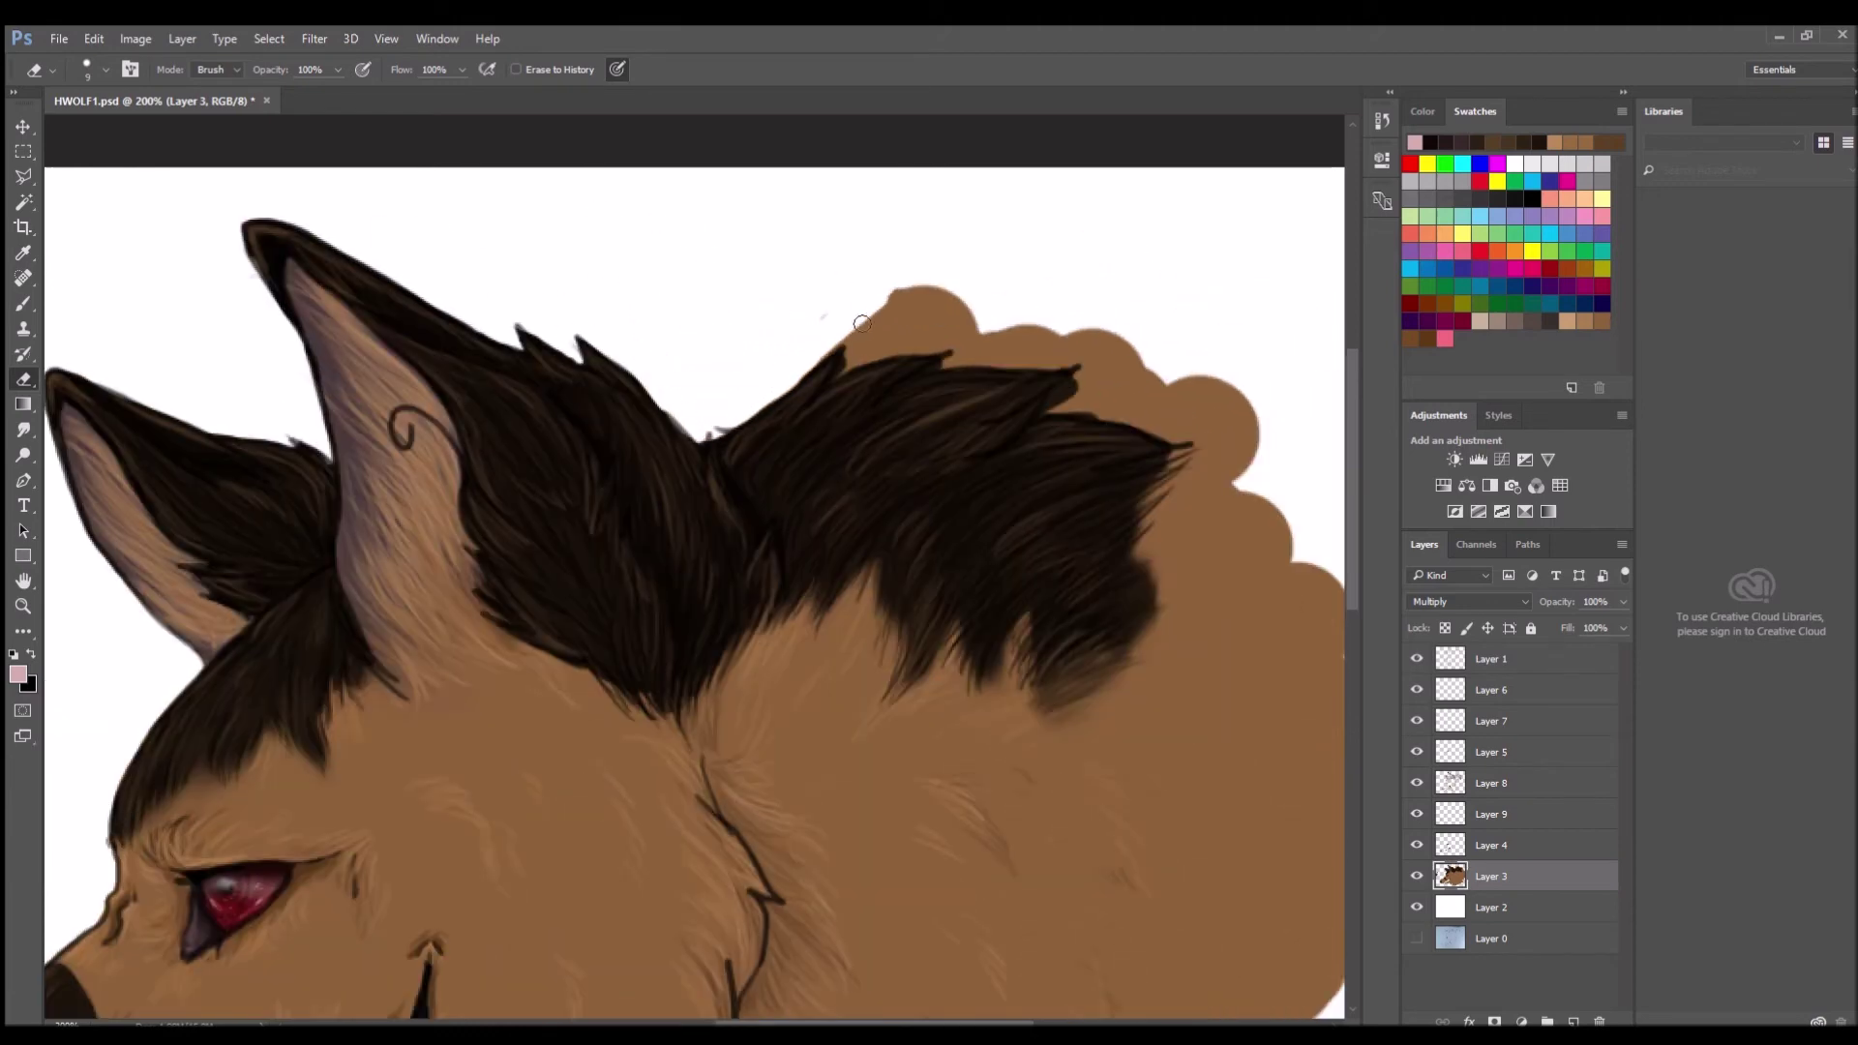
{"action": "key", "text": "alt+bracketright"}
{"action": "key", "text": "alt+bracketright"}
{"action": "key", "text": "alt+bracketright"}
{"action": "key", "text": "alt+bracketright"}
{"action": "key", "text": "alt+bracketright"}
{"action": "key", "text": "alt+bracketright"}
{"action": "key", "text": "alt+bracketleft"}
{"action": "key", "text": "alt+bracketleft"}
{"action": "key", "text": "alt+bracketleft"}
{"action": "key", "text": "alt+bracketleft"}
{"action": "key", "text": "alt+bracketleft"}
{"action": "key", "text": "alt+bracketleft"}
{"action": "mouse_move", "coordinate": [915, 339]}
{"action": "left_mouse_down"}
{"action": "mouse_move", "coordinate": [852, 365]}
{"action": "mouse_move", "coordinate": [891, 299]}
{"action": "mouse_move", "coordinate": [975, 340]}
{"action": "mouse_move", "coordinate": [933, 372]}
{"action": "mouse_move", "coordinate": [1020, 344]}
{"action": "mouse_move", "coordinate": [1084, 406]}
{"action": "mouse_move", "coordinate": [1177, 418]}
{"action": "mouse_move", "coordinate": [1248, 454]}
{"action": "left_mouse_up"}
Clean brown overpaint off the muzzle edge, jaw and neck edge.
{"action": "scroll", "coordinate": [677, 581], "scroll_direction": "down", "scroll_amount": 3}
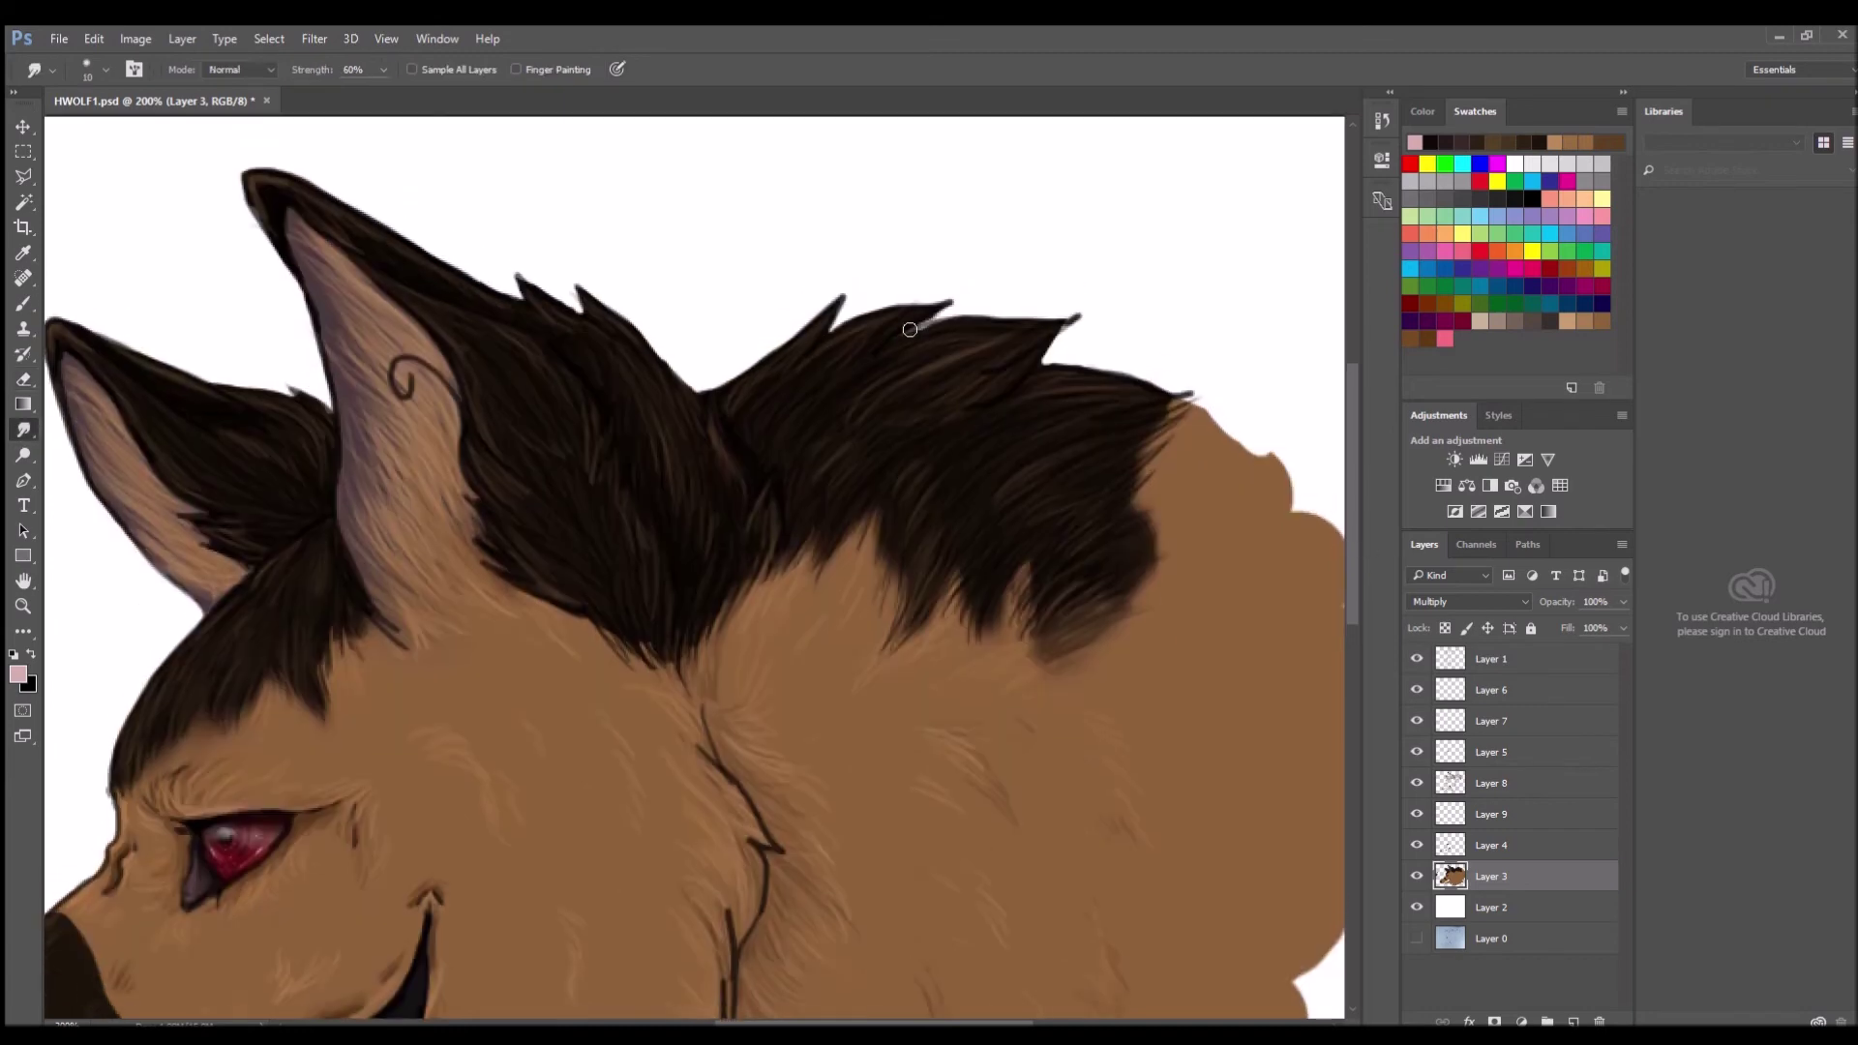
{"action": "scroll", "coordinate": [678, 581], "scroll_direction": "down", "scroll_amount": 10}
{"action": "scroll", "coordinate": [677, 581], "scroll_direction": "left", "scroll_amount": 10}
{"action": "mouse_move", "coordinate": [300, 445]}
{"action": "left_mouse_down"}
{"action": "mouse_move", "coordinate": [223, 552]}
{"action": "mouse_move", "coordinate": [358, 455]}
{"action": "mouse_move", "coordinate": [194, 600]}
{"action": "mouse_move", "coordinate": [296, 525]}
{"action": "mouse_move", "coordinate": [200, 664]}
{"action": "mouse_move", "coordinate": [271, 711]}
{"action": "mouse_move", "coordinate": [479, 685]}
{"action": "mouse_move", "coordinate": [506, 711]}
{"action": "mouse_move", "coordinate": [686, 722]}
{"action": "mouse_move", "coordinate": [713, 704]}
{"action": "mouse_move", "coordinate": [730, 639]}
{"action": "mouse_move", "coordinate": [710, 664]}
{"action": "left_mouse_up"}
{"action": "mouse_move", "coordinate": [754, 644]}
{"action": "left_mouse_down"}
{"action": "mouse_move", "coordinate": [924, 712]}
{"action": "mouse_move", "coordinate": [993, 770]}
{"action": "left_mouse_up"}
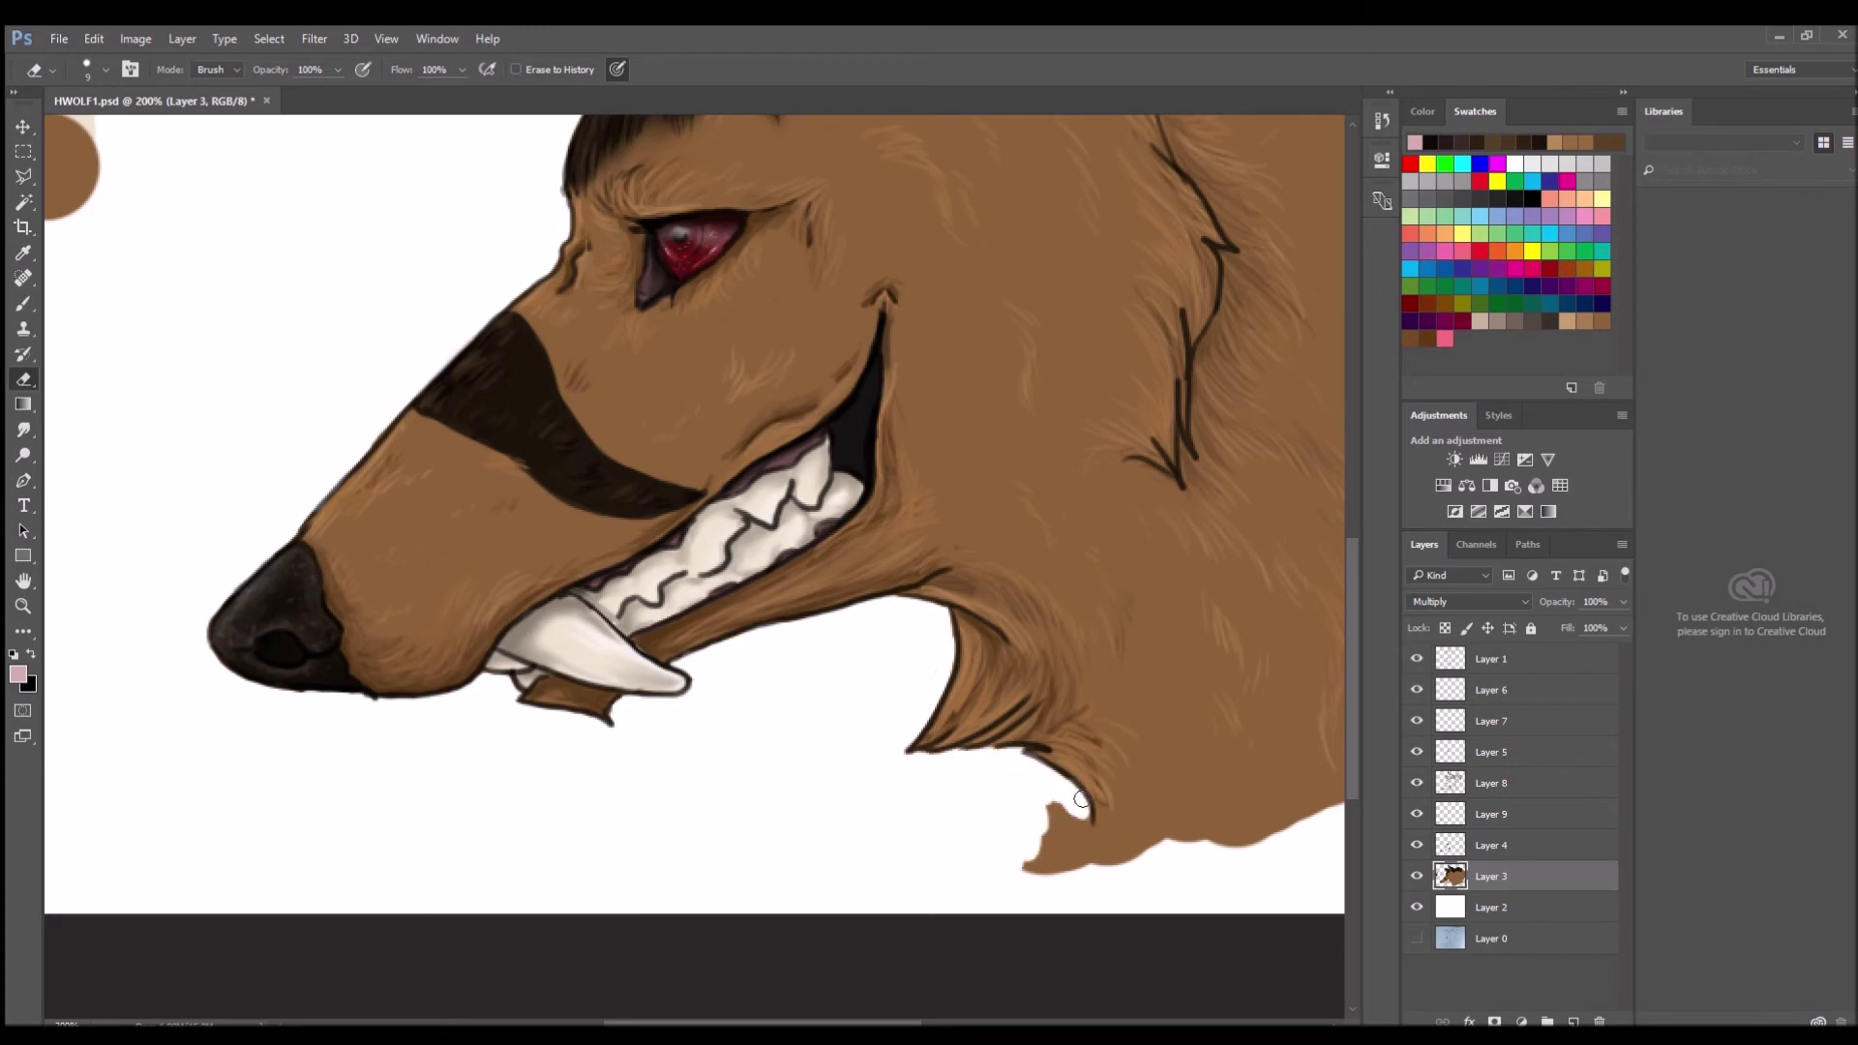
{"action": "left_click_drag", "start_coordinate": [993, 770], "coordinate": [1146, 842]}
Smudge the fur's lower and right edges soft and erase the colour sample dots at left.
{"action": "key", "text": "z"}
{"action": "left_click", "coordinate": [1290, 781], "text": "alt"}
{"action": "left_click", "coordinate": [23, 430]}
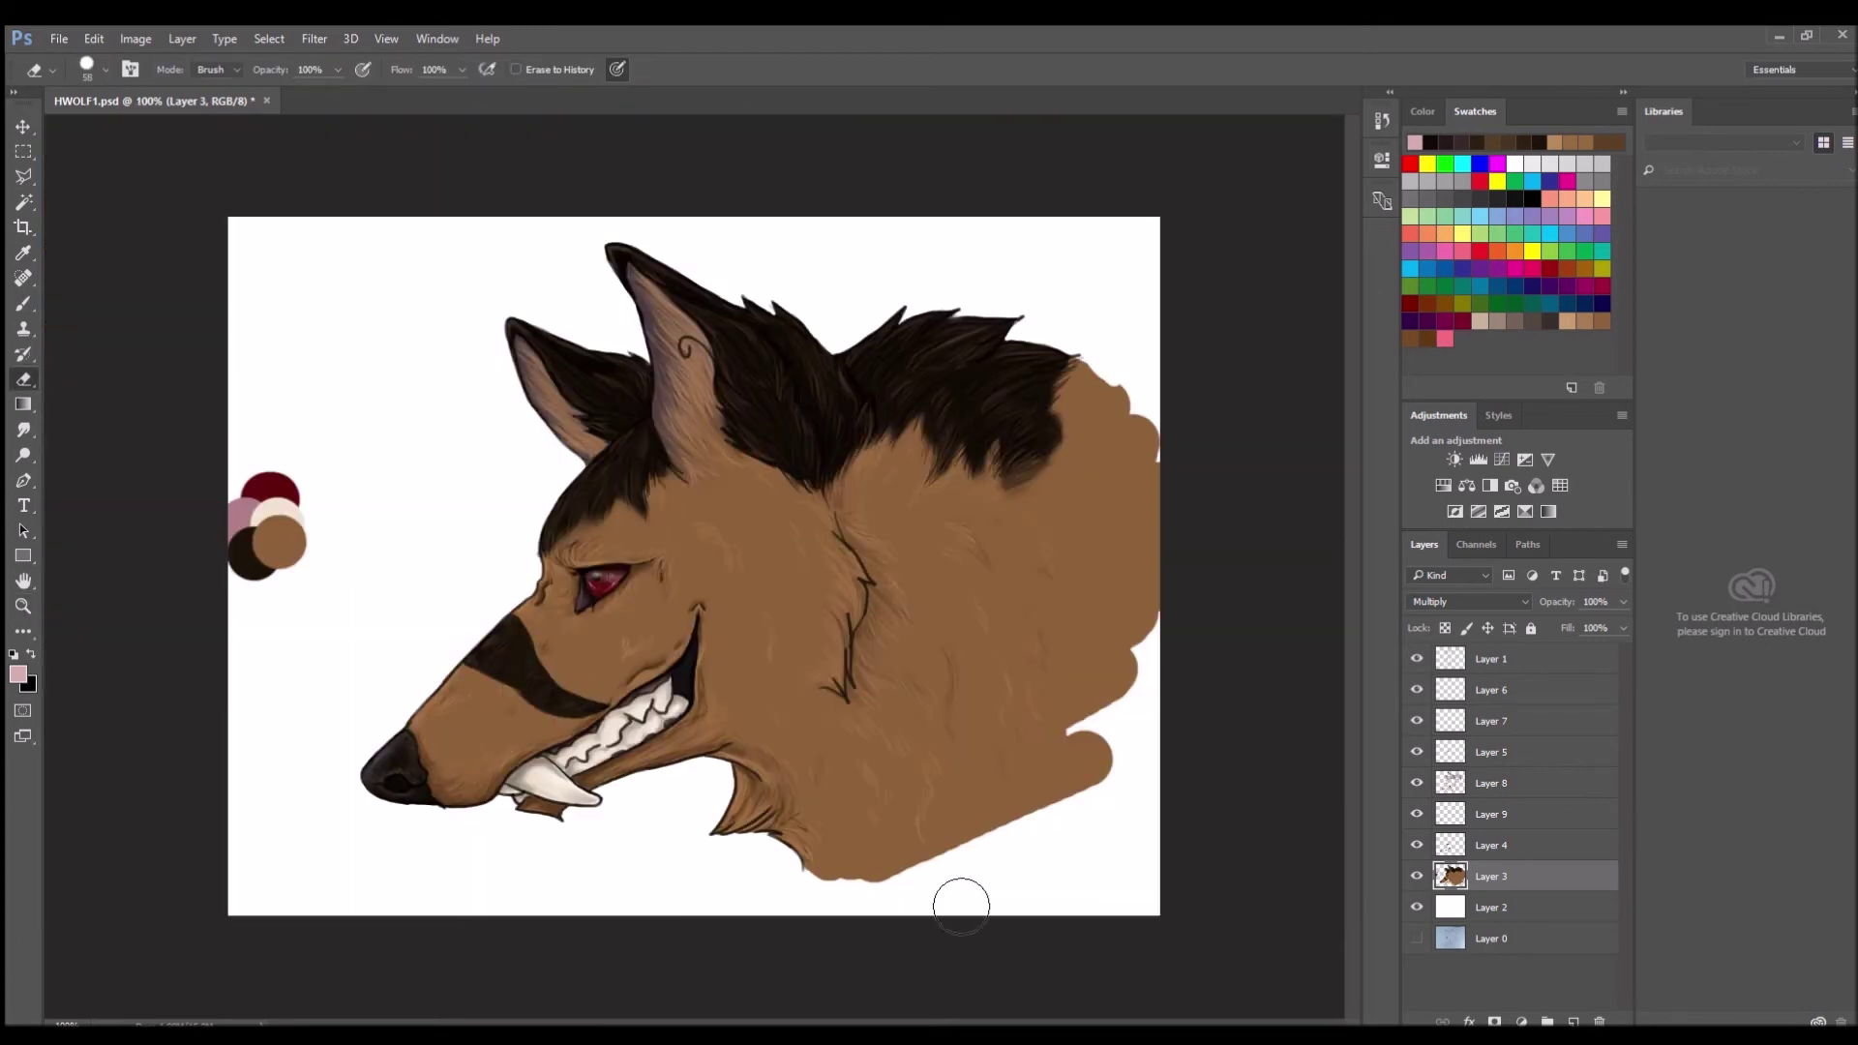
{"action": "left_click_drag", "start_coordinate": [916, 904], "coordinate": [1084, 368]}
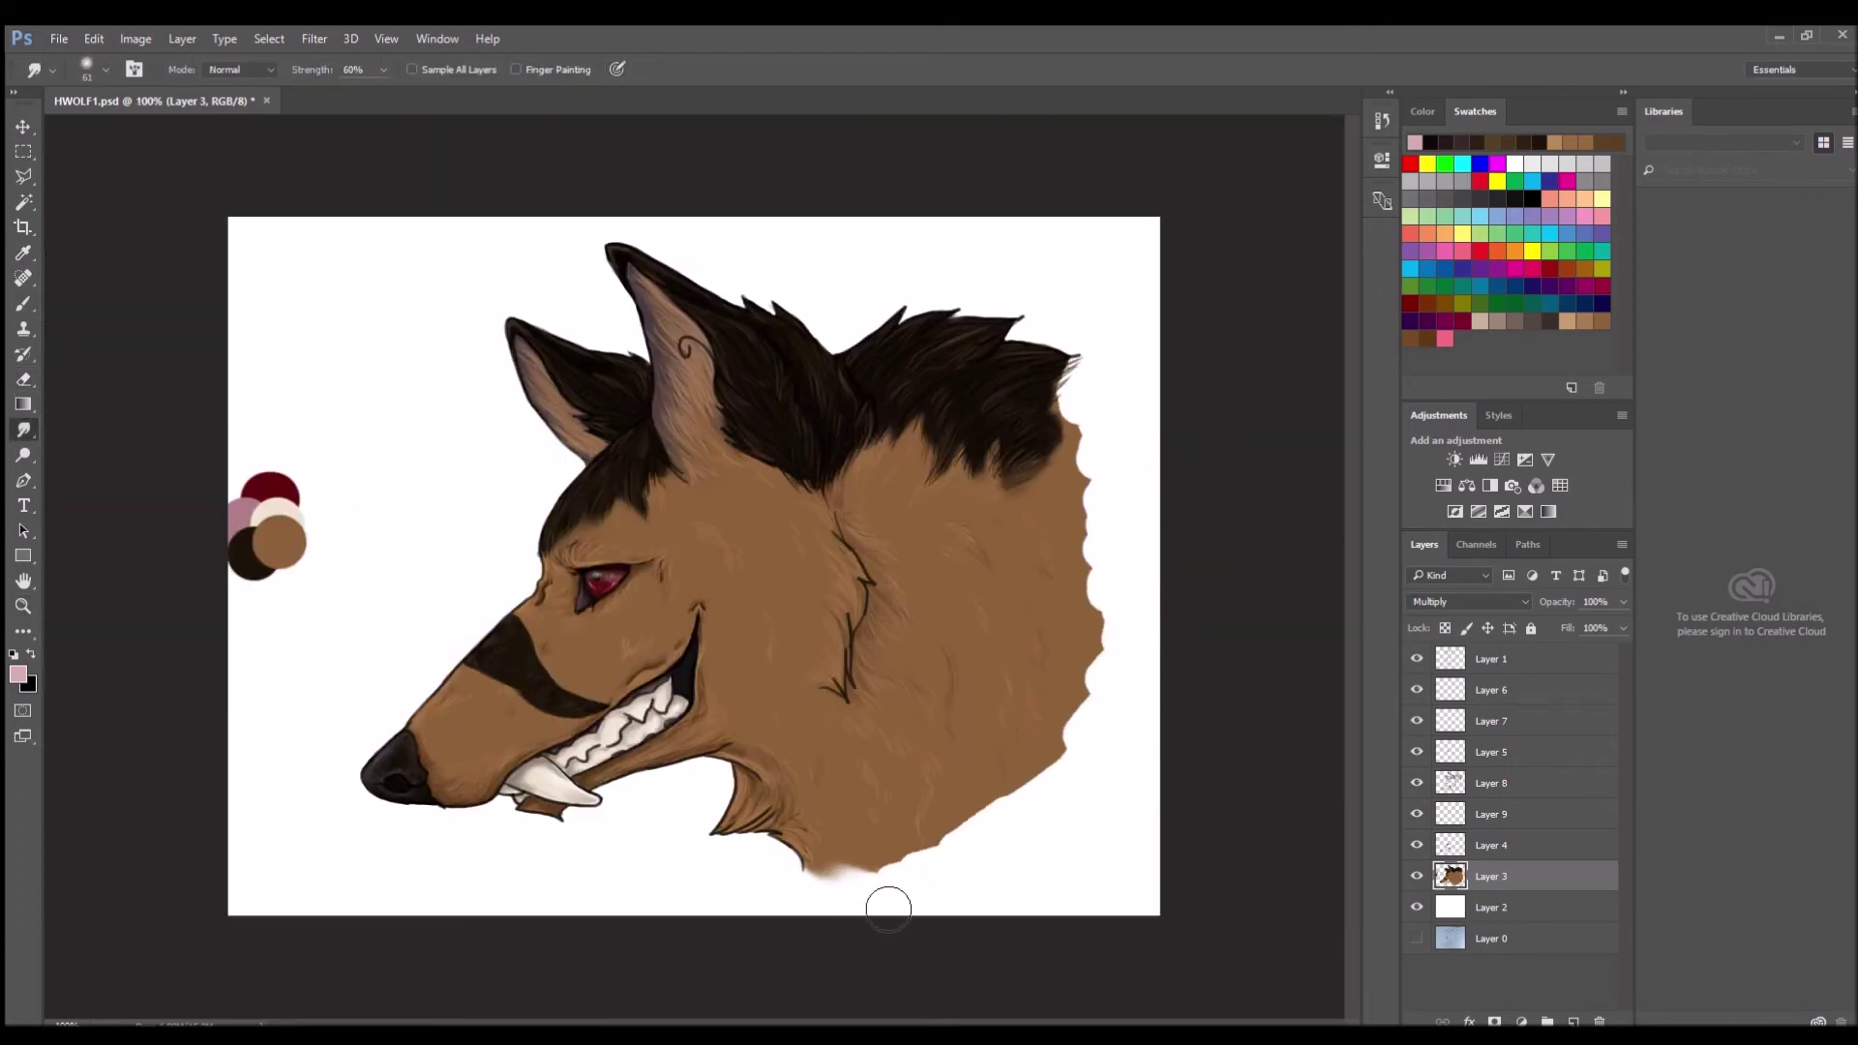
{"action": "left_click_drag", "start_coordinate": [842, 883], "coordinate": [1065, 388]}
{"action": "left_click_drag", "start_coordinate": [914, 859], "coordinate": [1006, 784]}
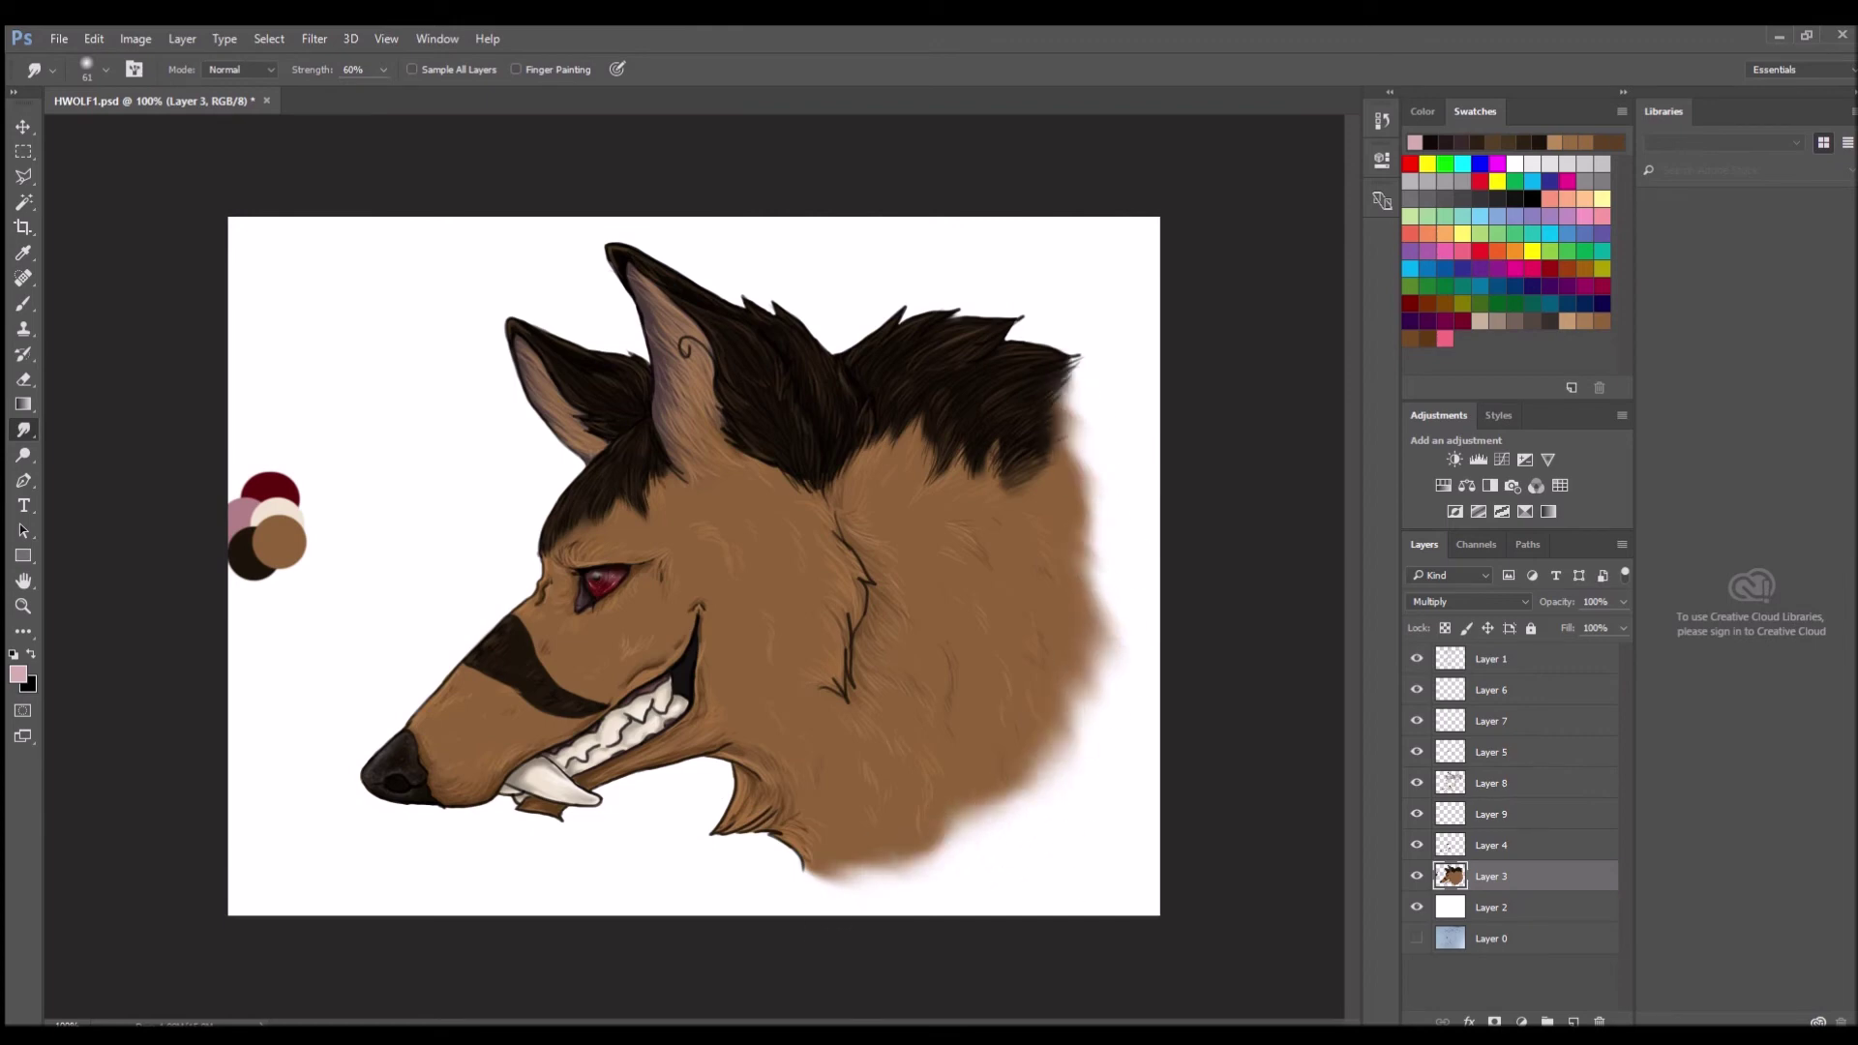
{"action": "key", "text": "e"}
{"action": "left_click_drag", "start_coordinate": [271, 484], "coordinate": [267, 566]}
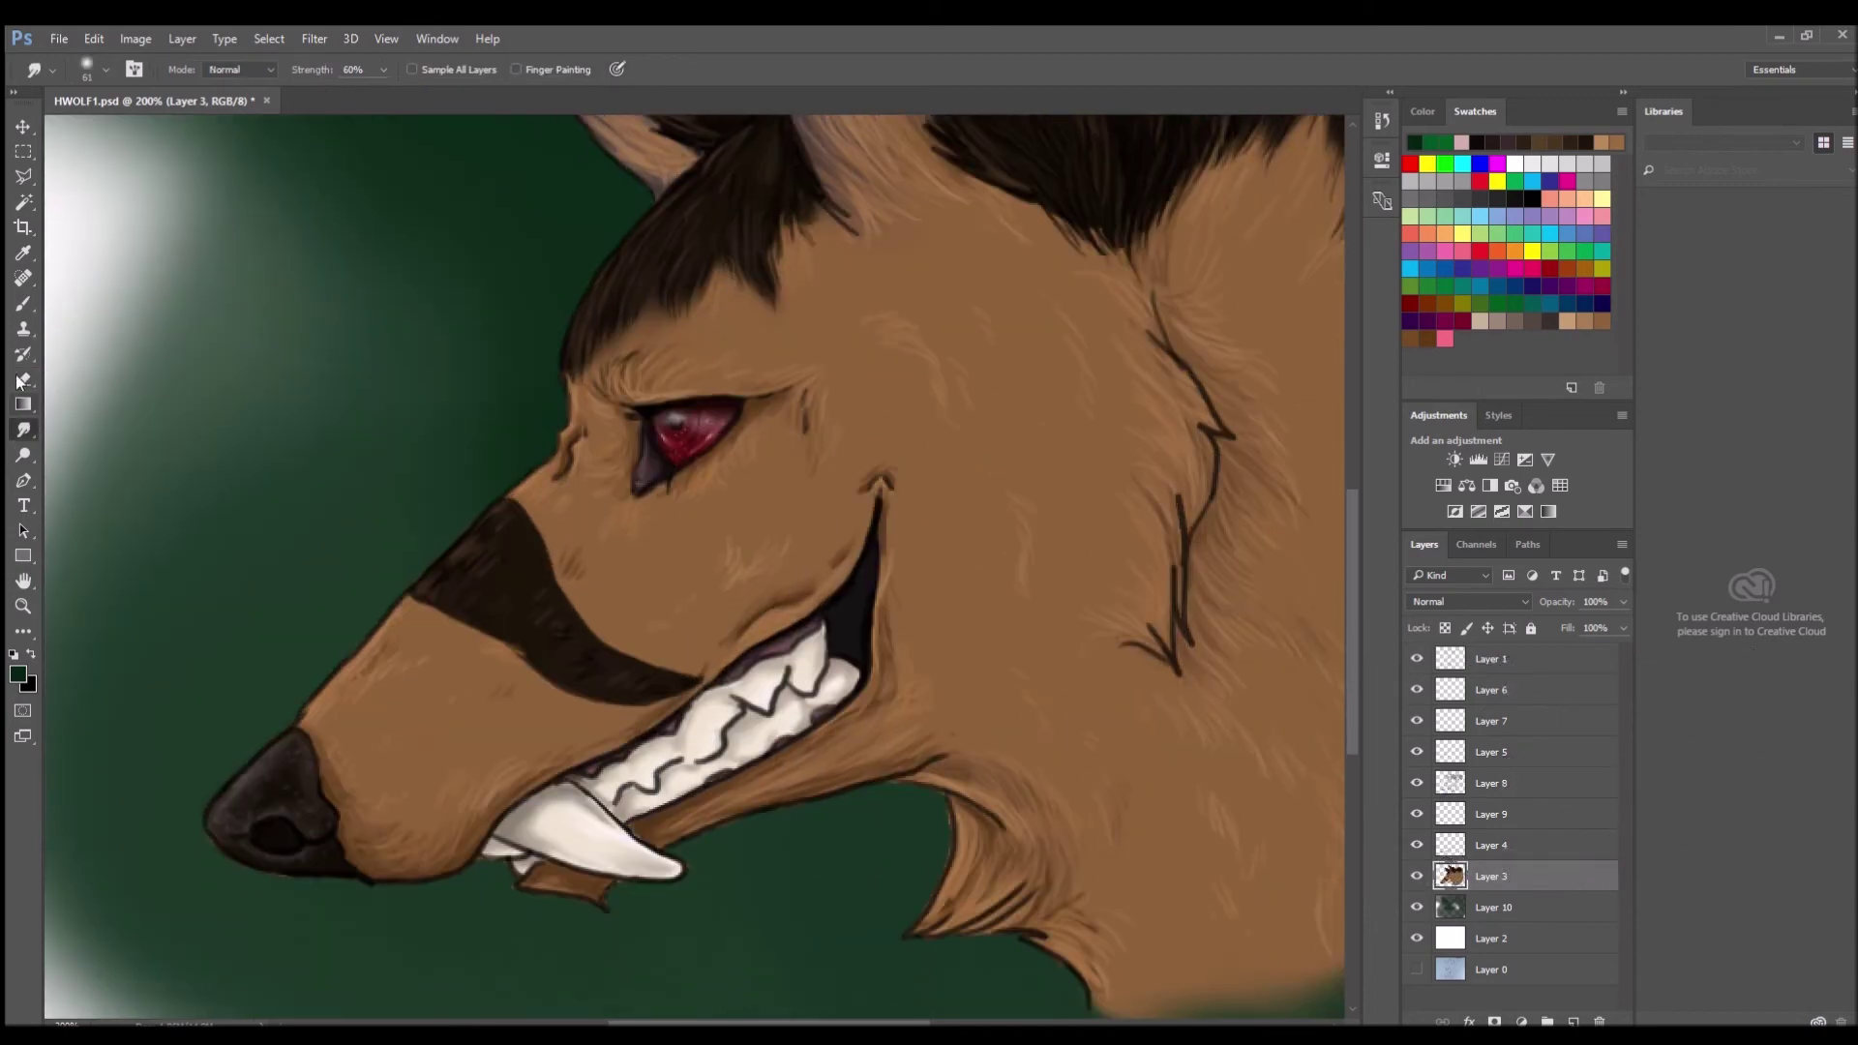
Switch between Layer 8 and Layer 3 and bring the mane's right side into view.
{"action": "left_click", "coordinate": [21, 380]}
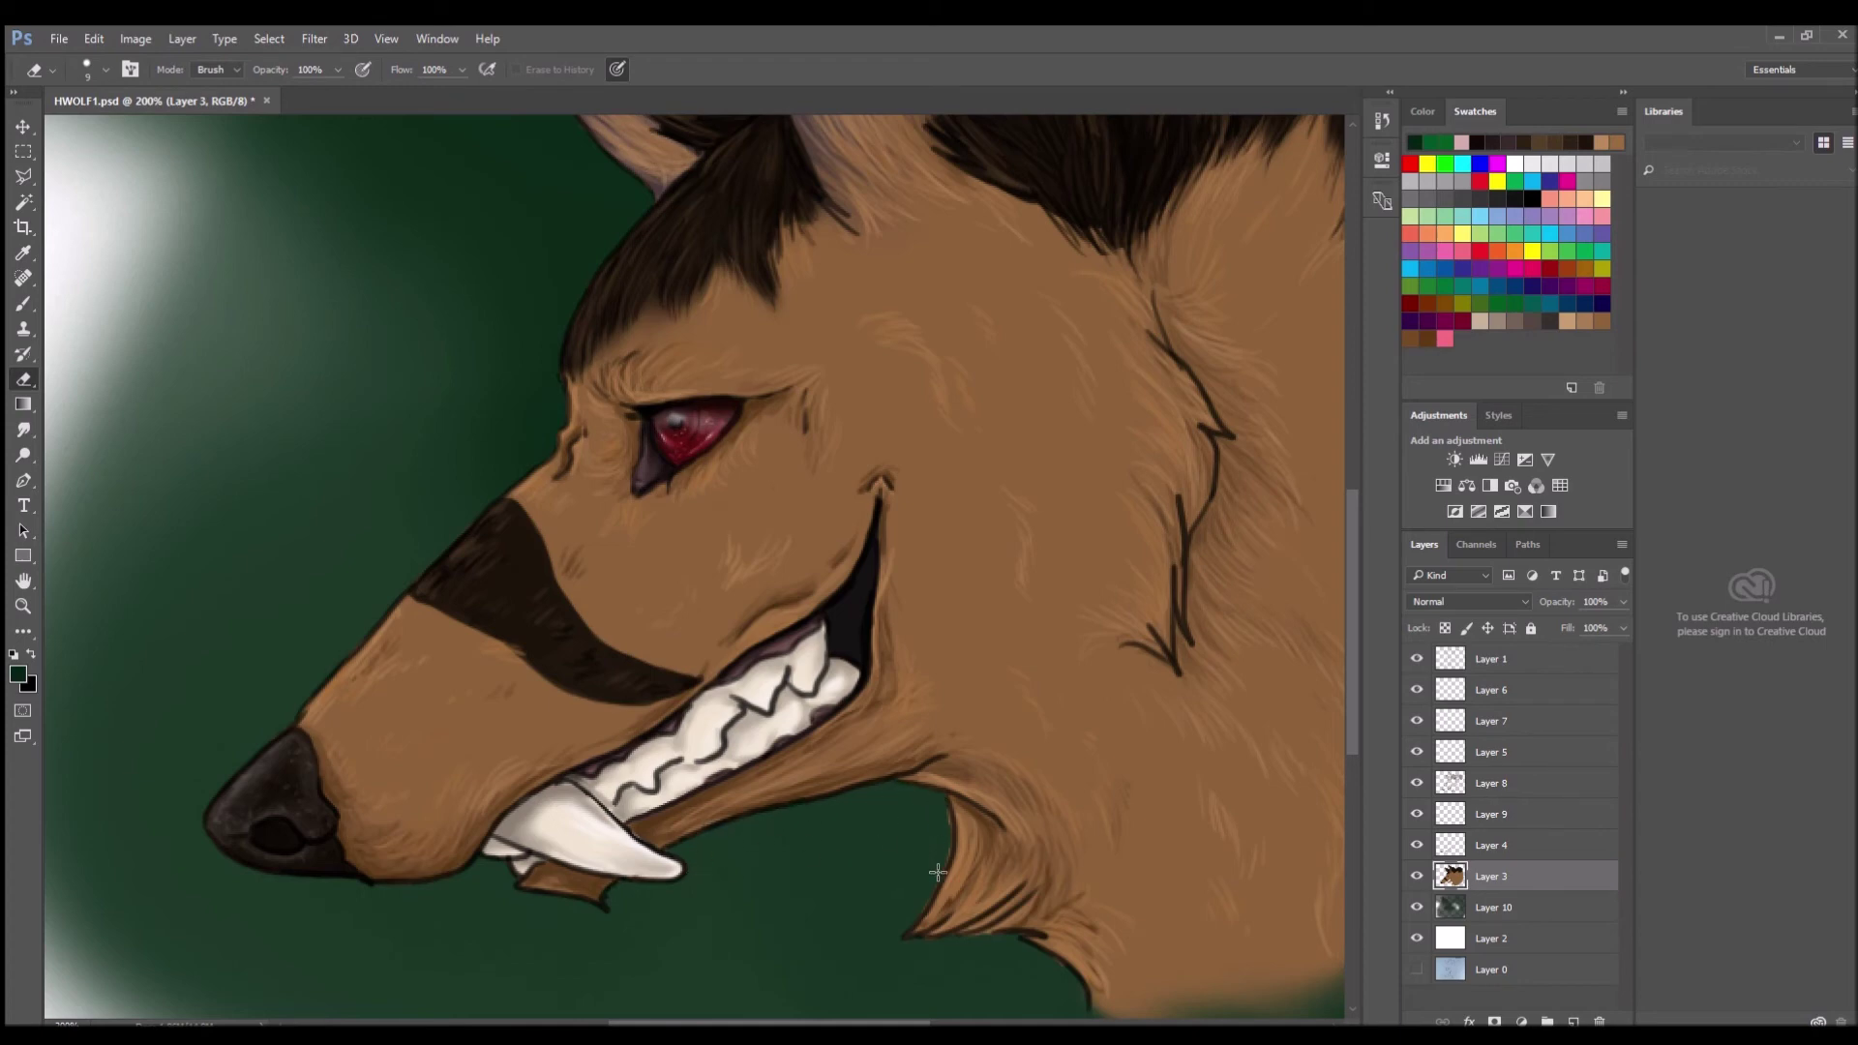
{"action": "scroll", "coordinate": [1015, 938], "scroll_direction": "up", "scroll_amount": 3}
{"action": "scroll", "coordinate": [634, 482], "scroll_direction": "up", "scroll_amount": 2}
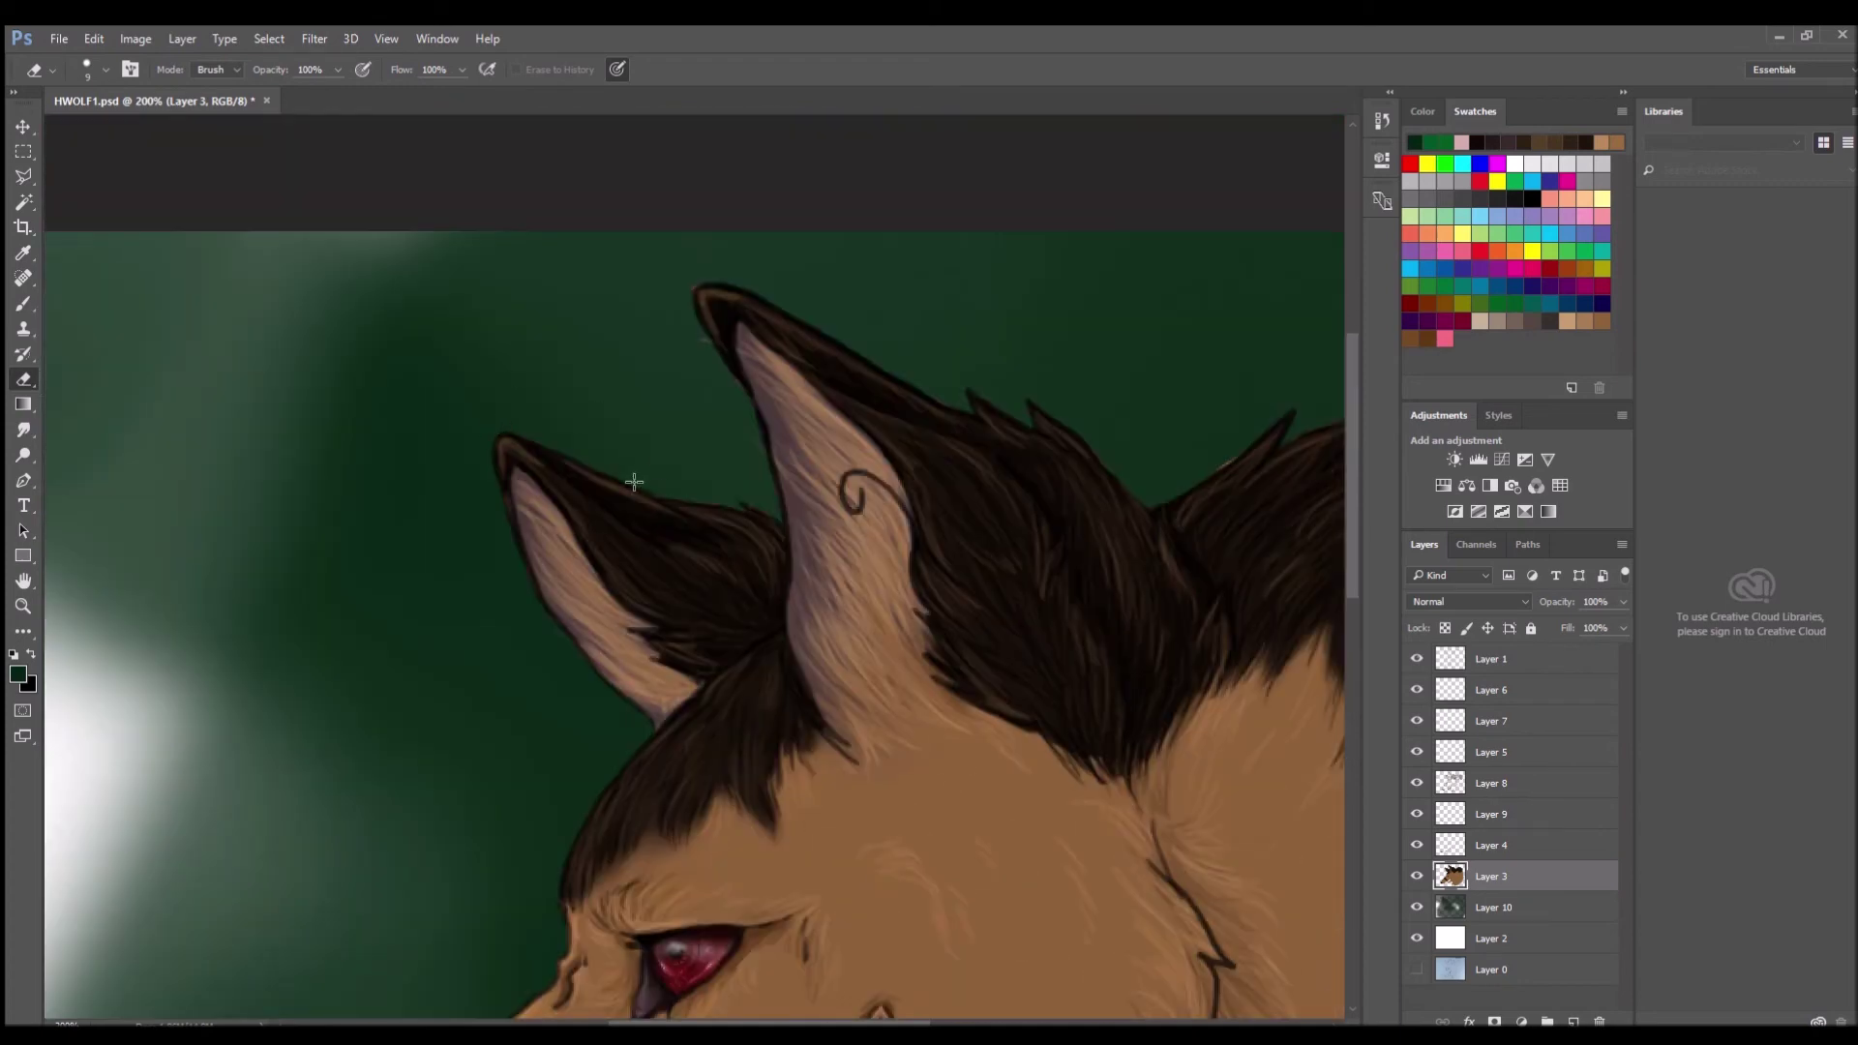
{"action": "left_click", "coordinate": [708, 343], "text": "ctrl"}
{"action": "left_click", "coordinate": [691, 280], "text": "ctrl"}
{"action": "left_click_drag", "start_coordinate": [1311, 426], "coordinate": [911, 398]}
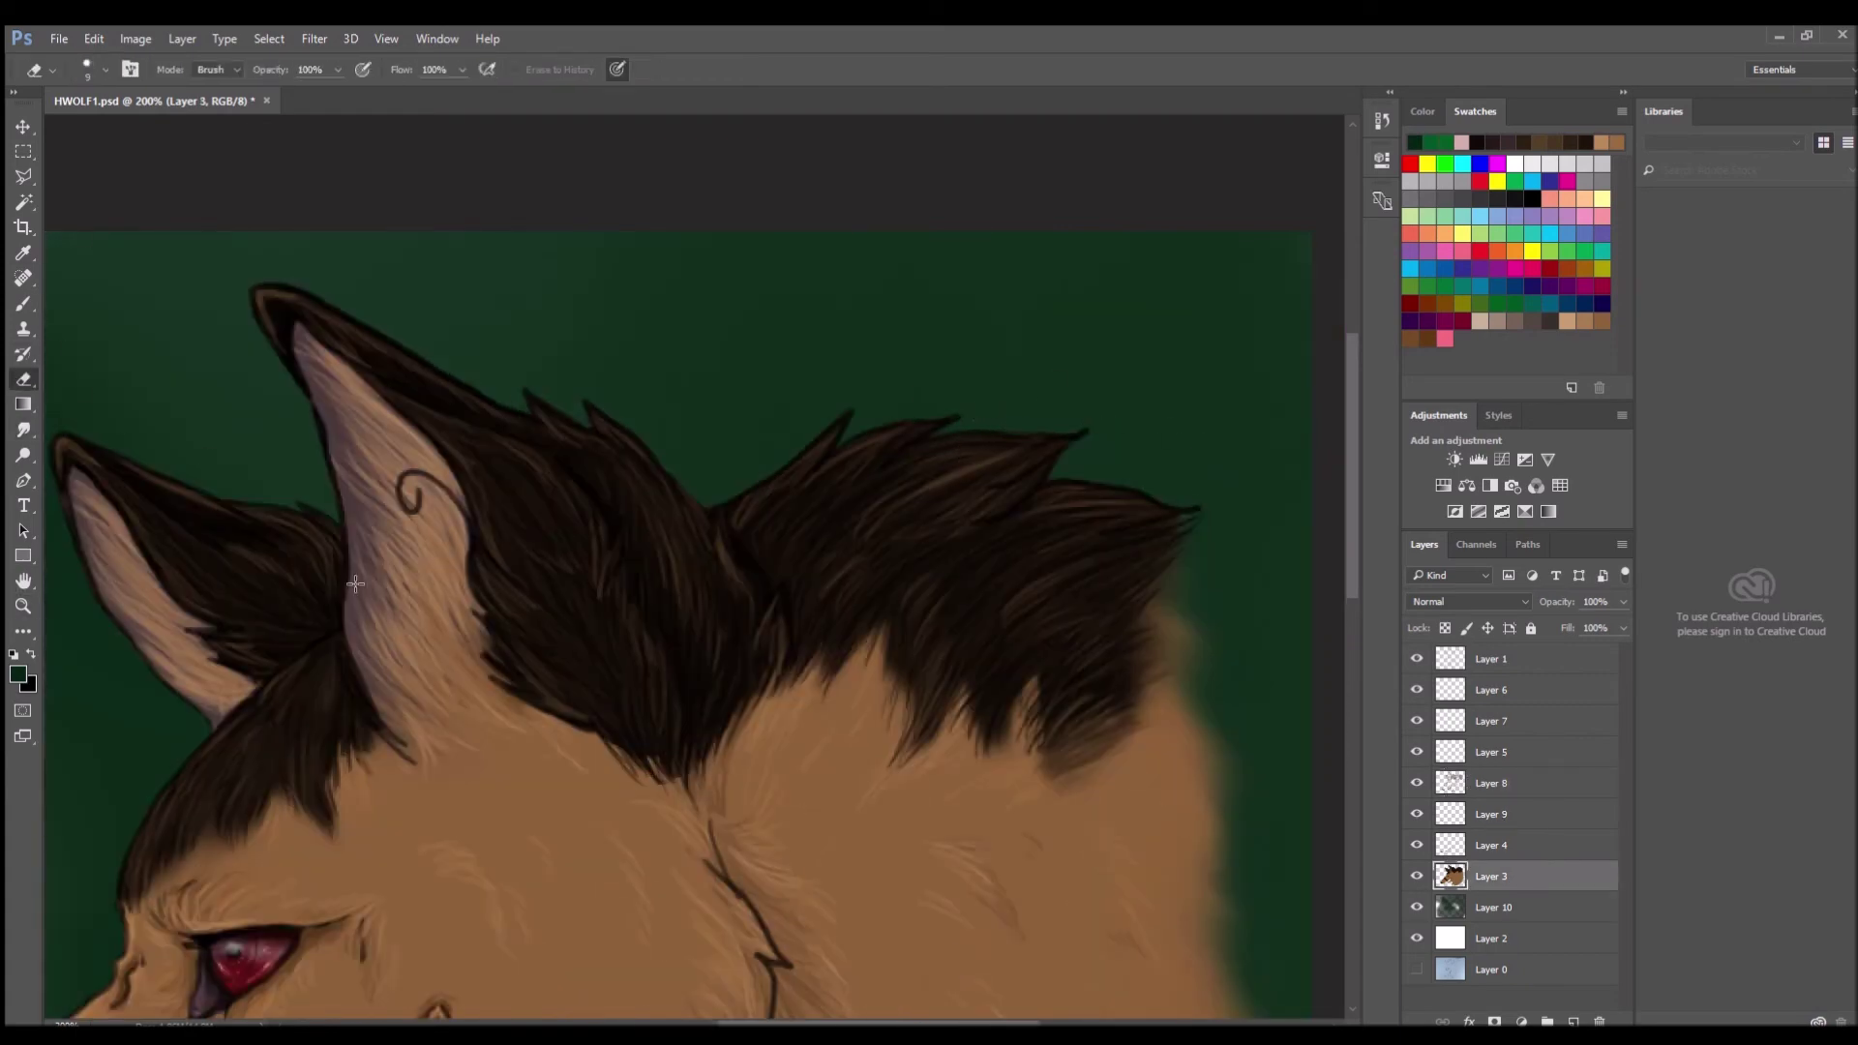
{"action": "key", "text": "z"}
{"action": "left_click", "coordinate": [1253, 789], "text": "alt"}
Review the whole painting, then select the green background layer with the Brush.
{"action": "left_click", "coordinate": [1493, 784]}
{"action": "left_click", "coordinate": [693, 297]}
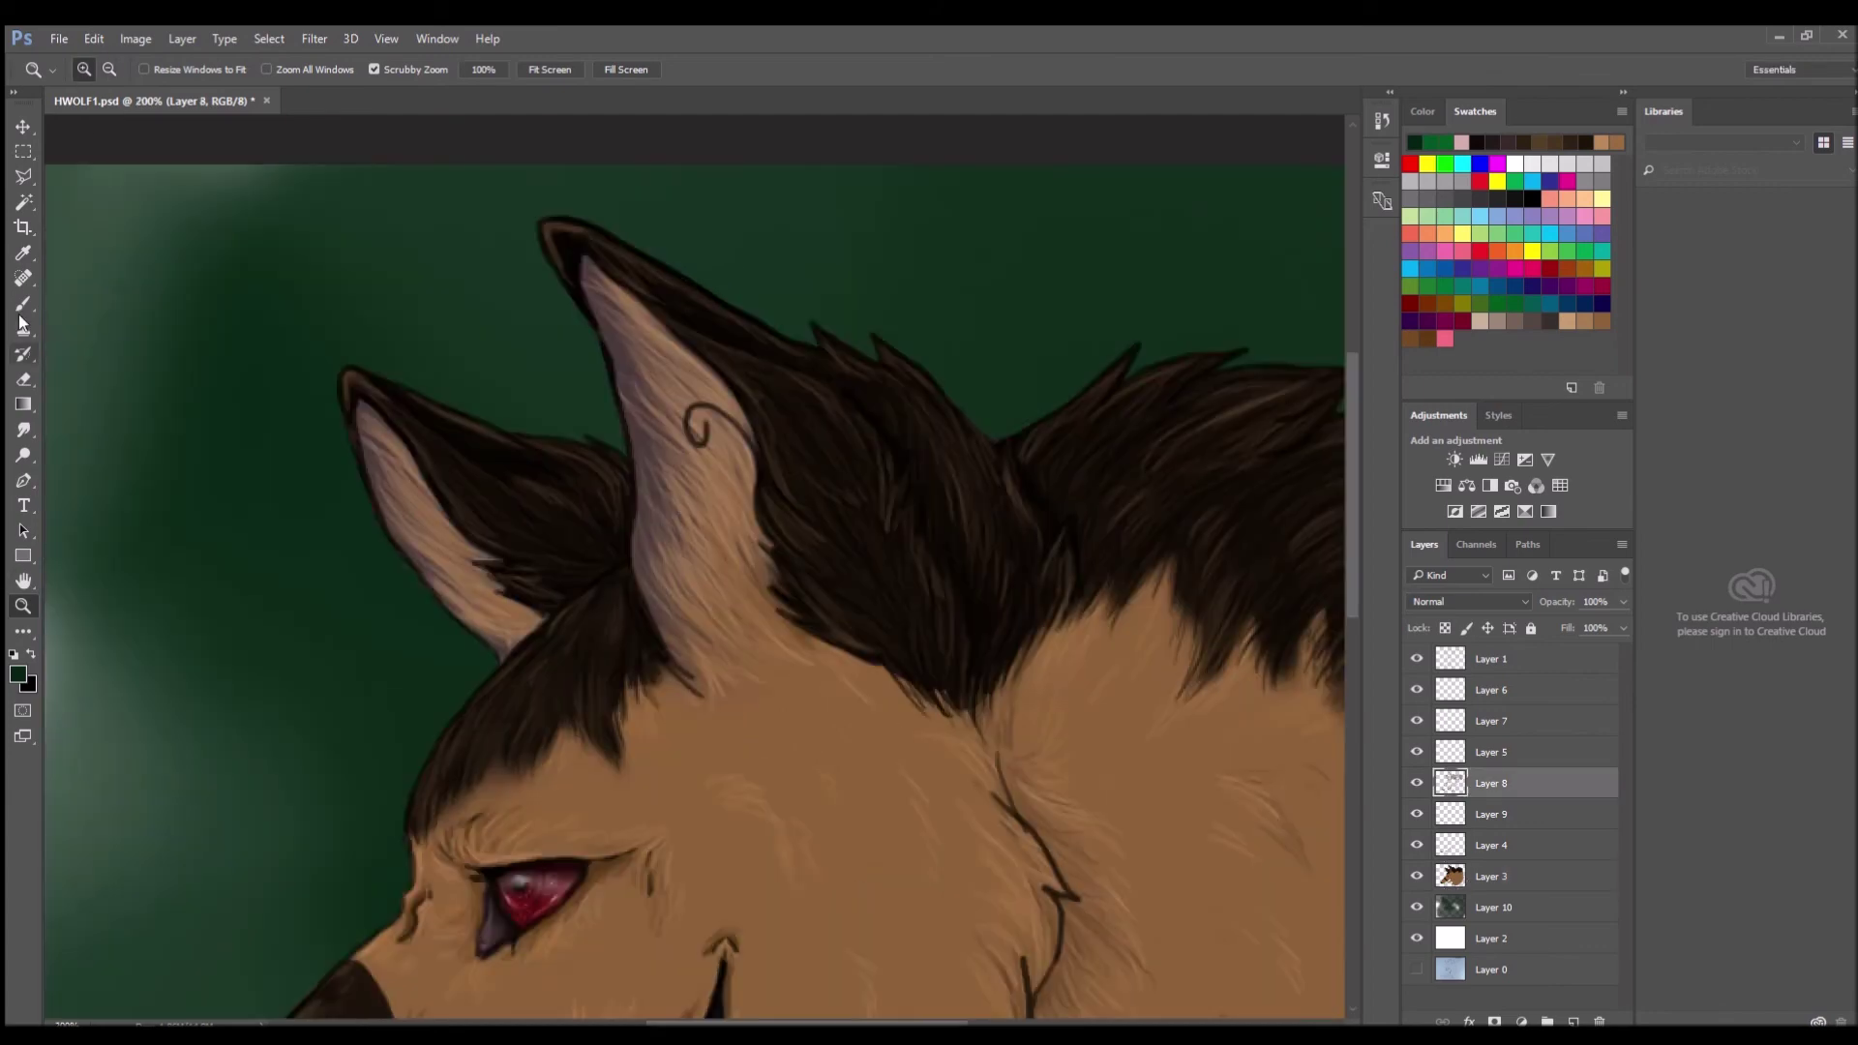
{"action": "key", "text": "r"}
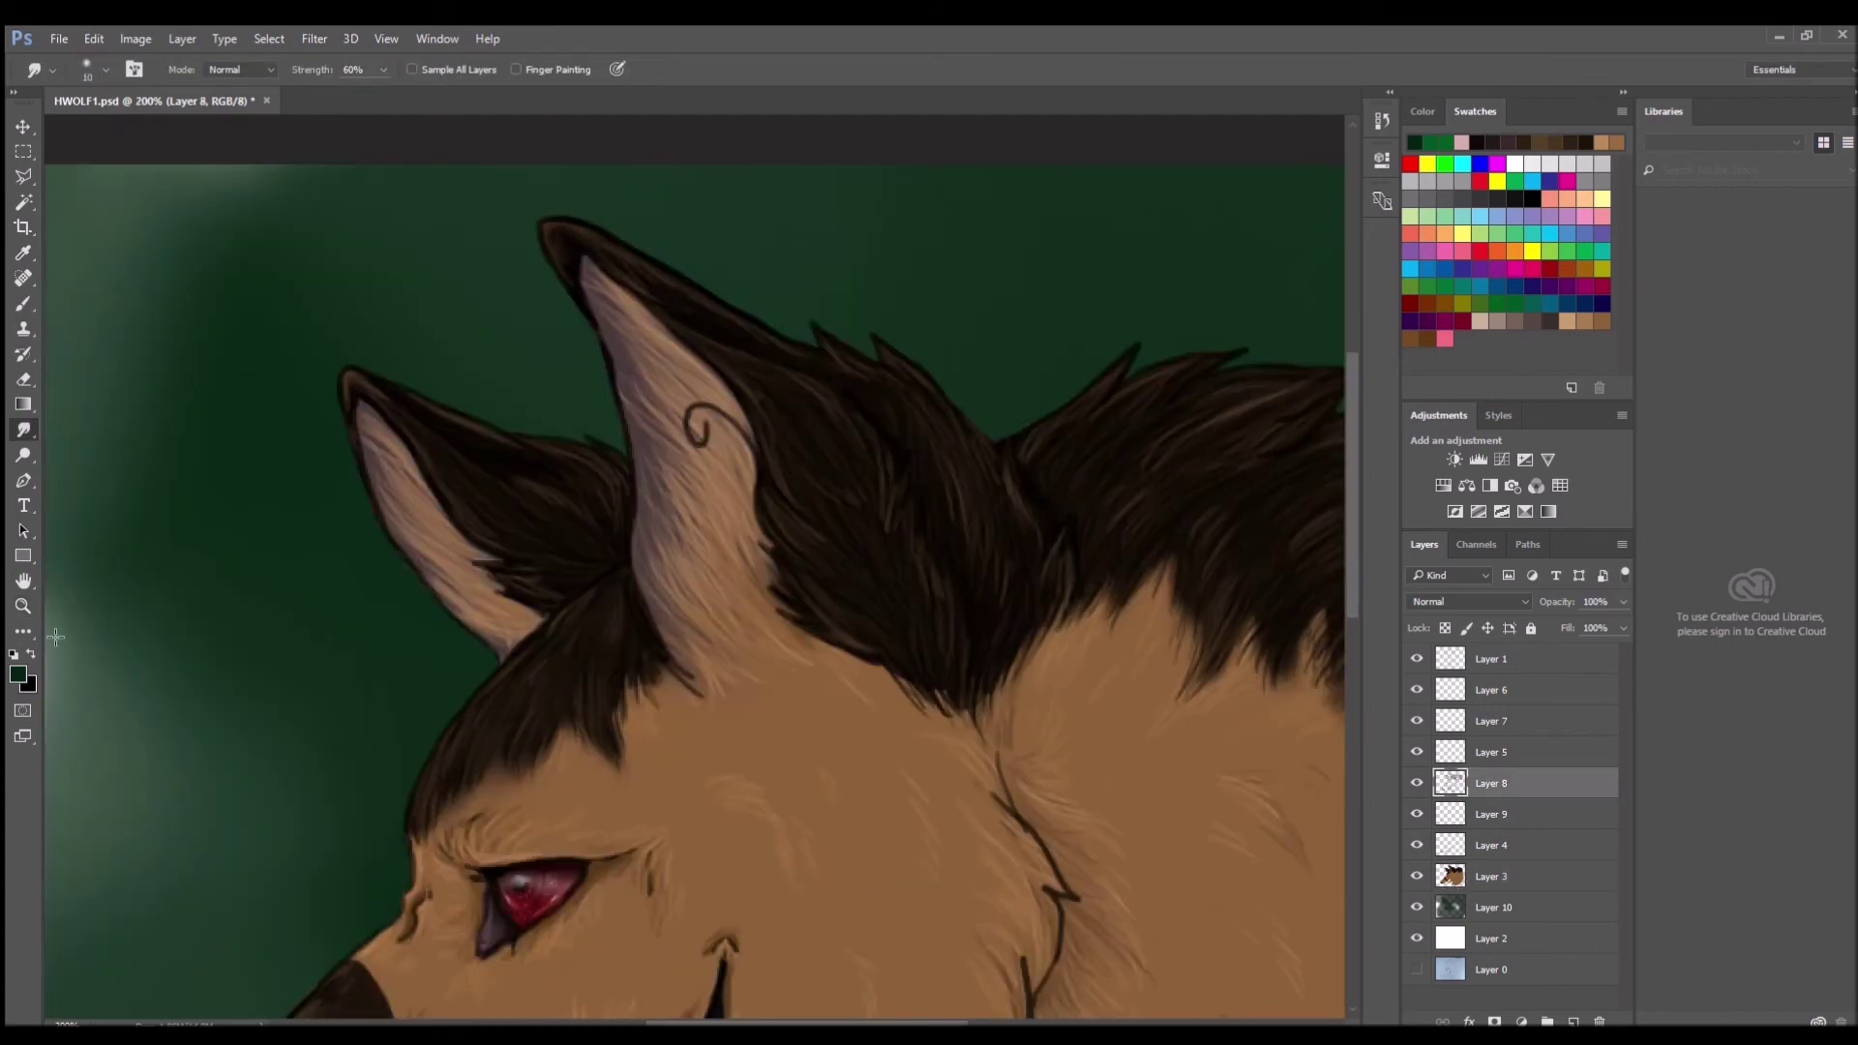
{"action": "left_click", "coordinate": [24, 606]}
{"action": "left_click", "coordinate": [1034, 542], "text": "alt"}
{"action": "left_click", "coordinate": [1035, 543], "text": "alt"}
{"action": "left_click", "coordinate": [1111, 798]}
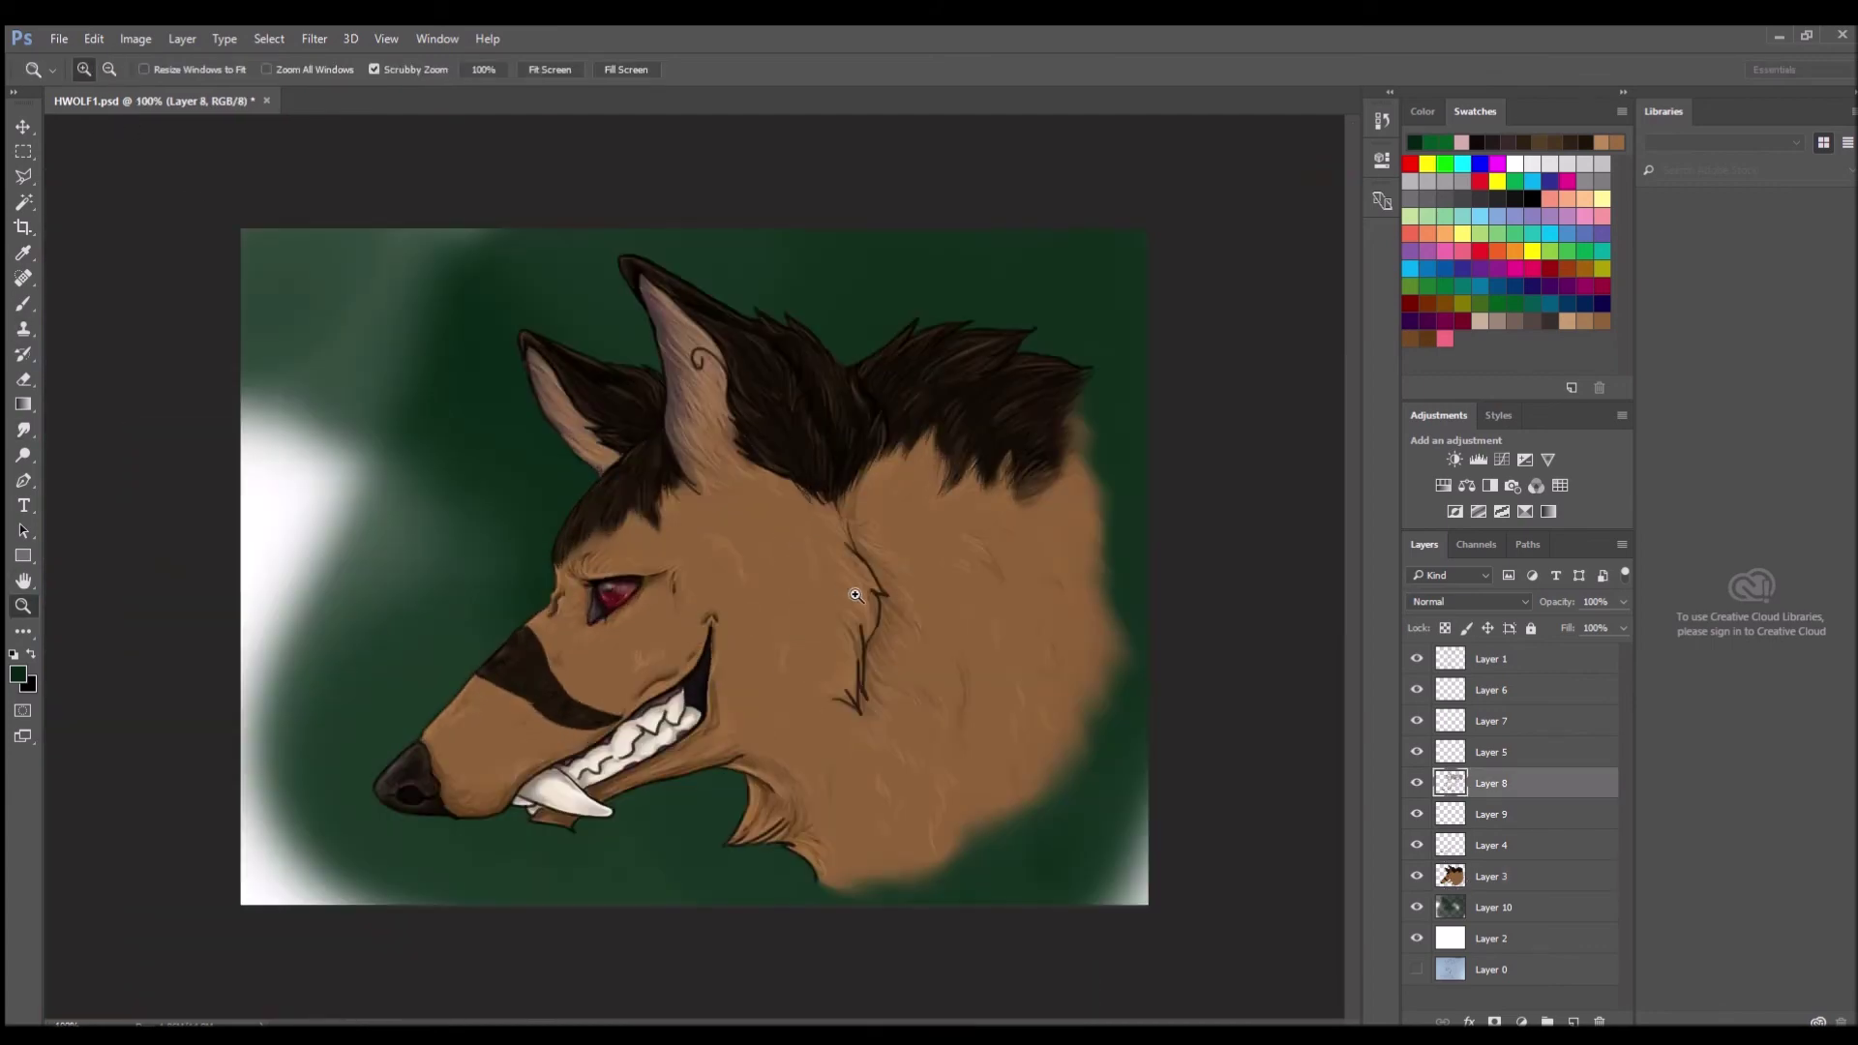
{"action": "left_click", "coordinate": [1493, 908]}
{"action": "key", "text": "b"}
Paint over the white area at left and light patches with darker teal green.
{"action": "mouse_move", "coordinate": [291, 387]}
{"action": "left_mouse_down"}
{"action": "mouse_move", "coordinate": [279, 883]}
{"action": "mouse_move", "coordinate": [406, 290]}
{"action": "left_mouse_up"}
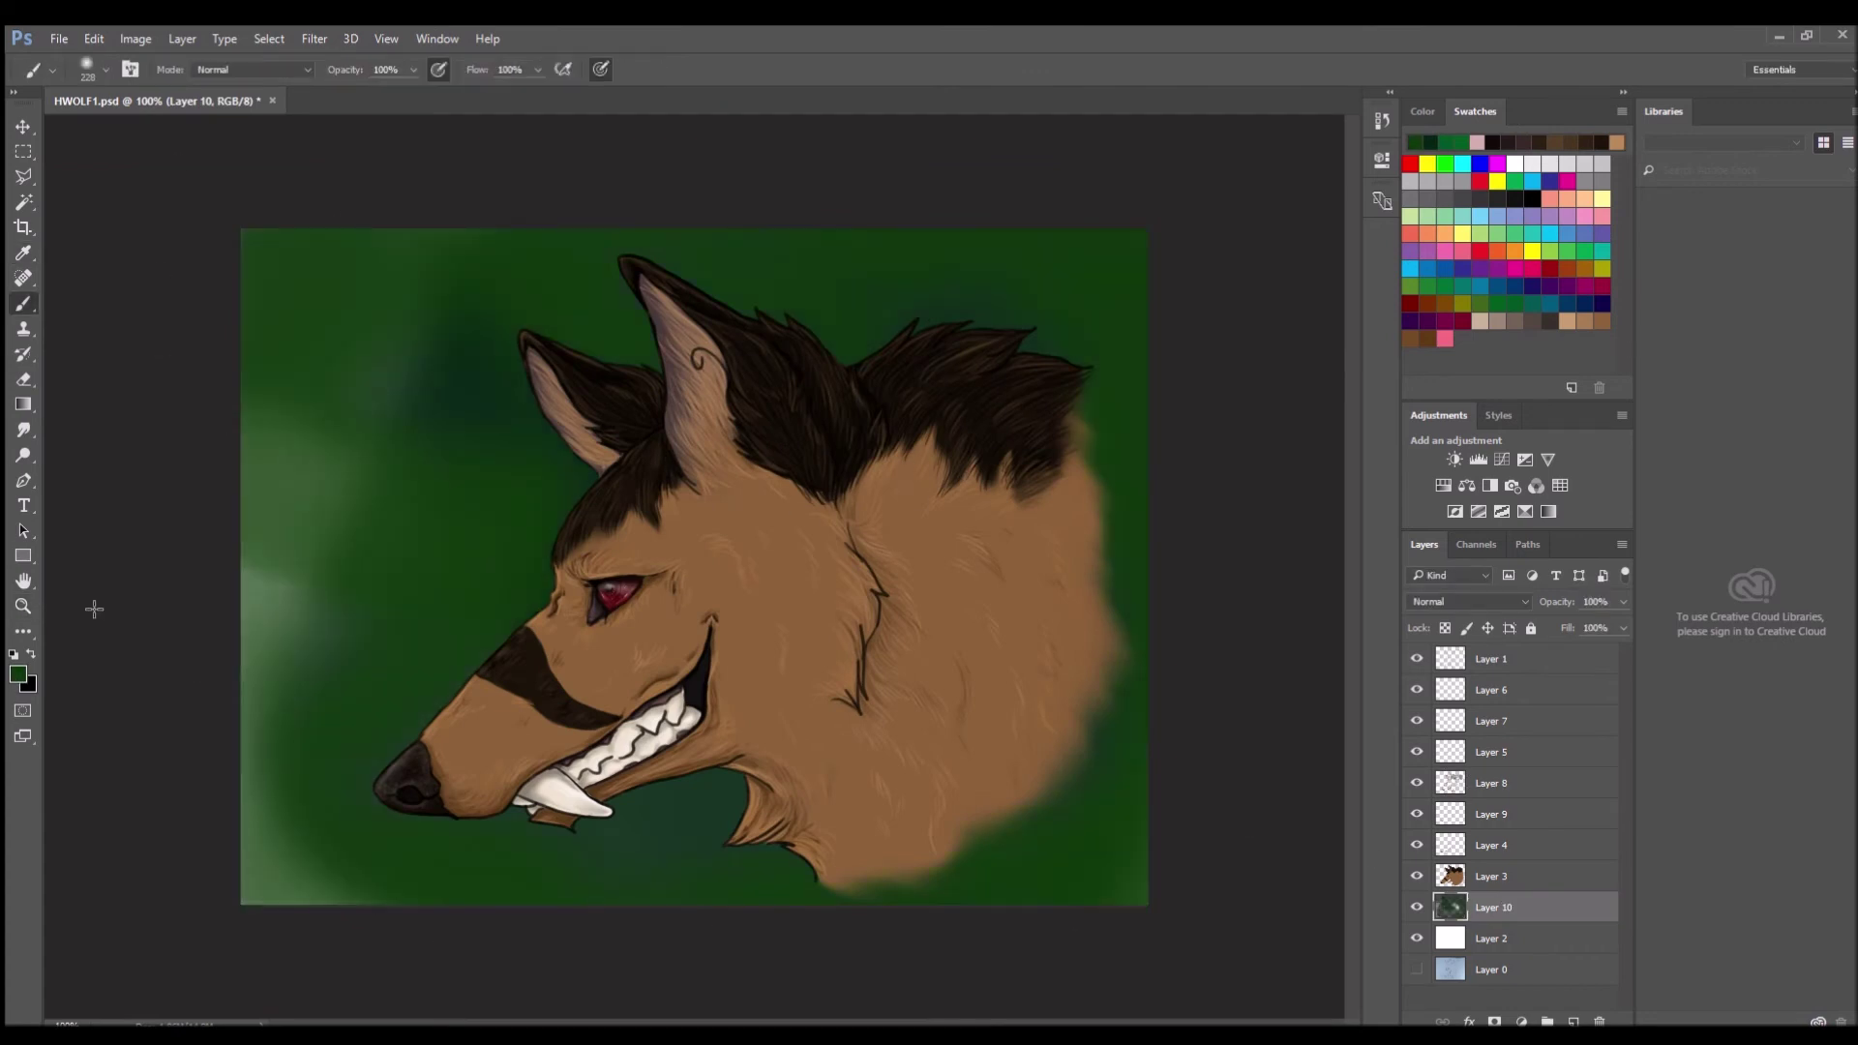
{"action": "left_click_drag", "start_coordinate": [477, 345], "coordinate": [290, 697]}
{"action": "left_click_drag", "start_coordinate": [291, 851], "coordinate": [368, 290]}
{"action": "left_click_drag", "start_coordinate": [1113, 823], "coordinate": [1133, 890]}
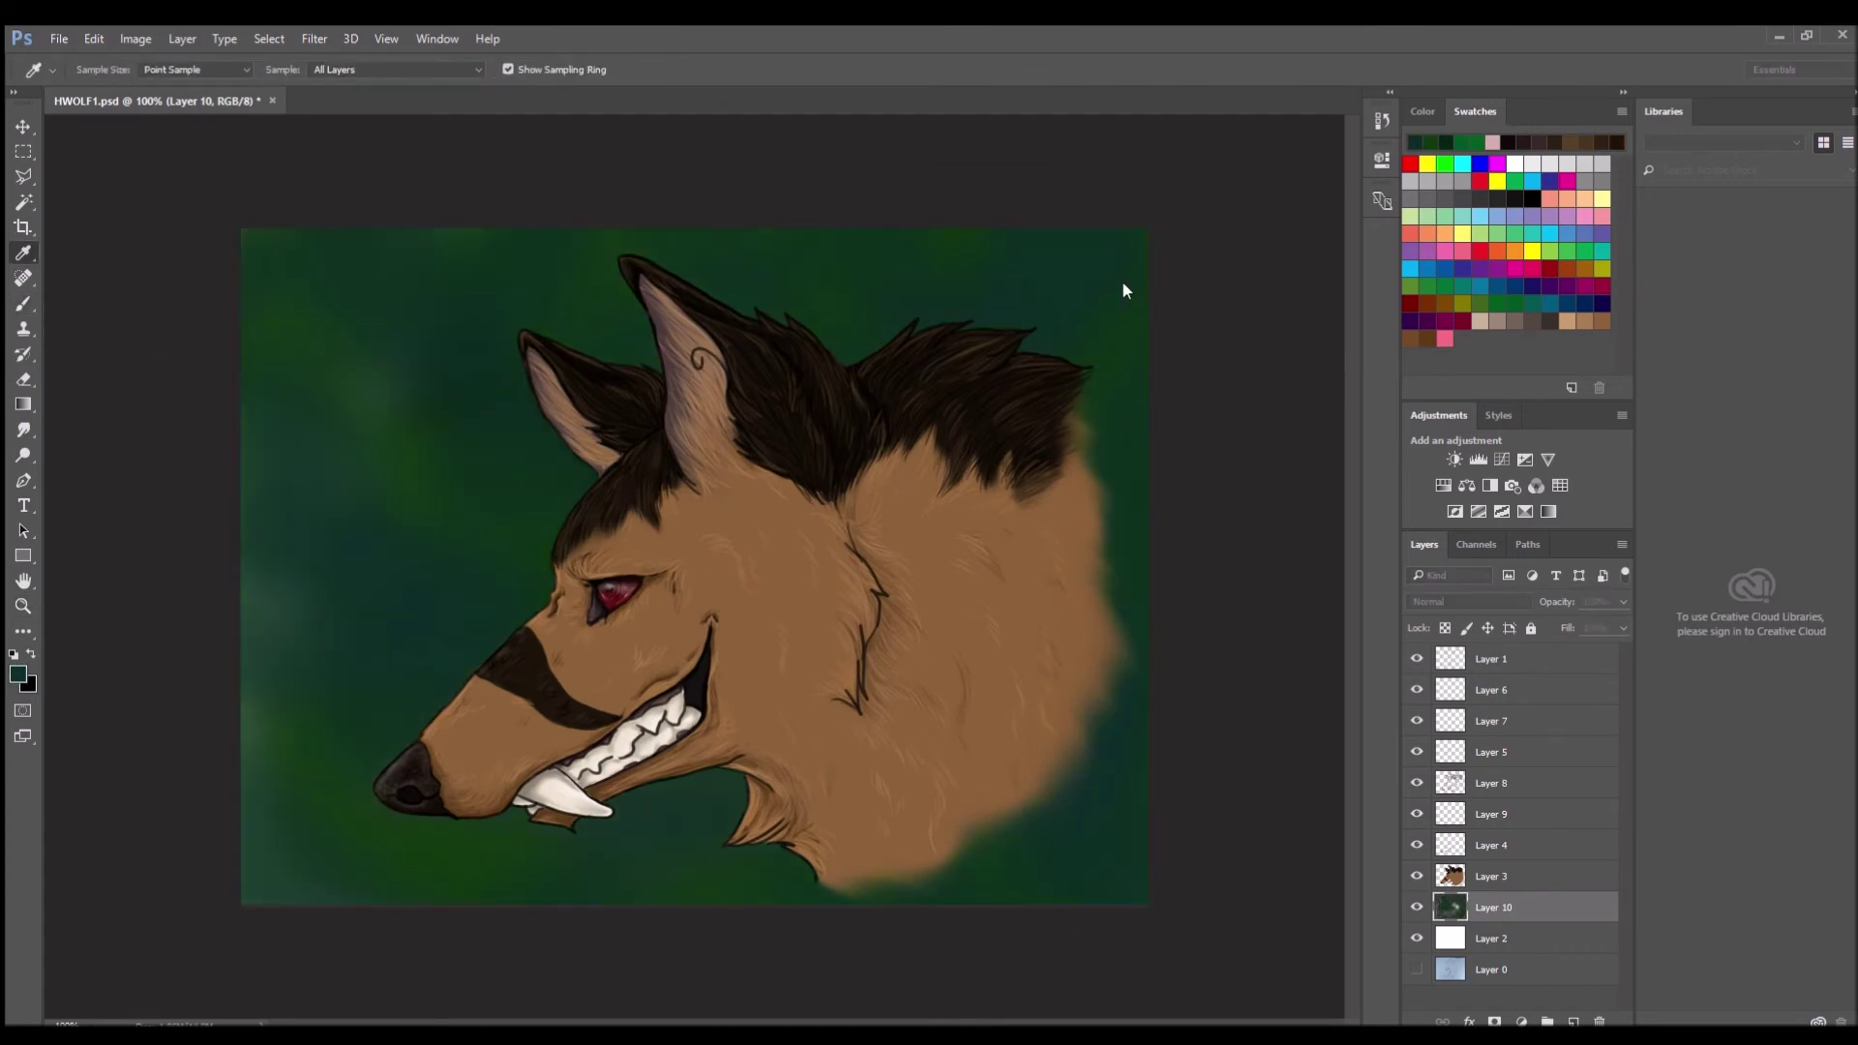
{"action": "left_click_drag", "start_coordinate": [291, 465], "coordinate": [290, 852]}
{"action": "left_click_drag", "start_coordinate": [1123, 464], "coordinate": [817, 319]}
{"action": "left_click_drag", "start_coordinate": [523, 871], "coordinate": [780, 913]}
{"action": "left_click_drag", "start_coordinate": [780, 913], "coordinate": [1113, 852]}
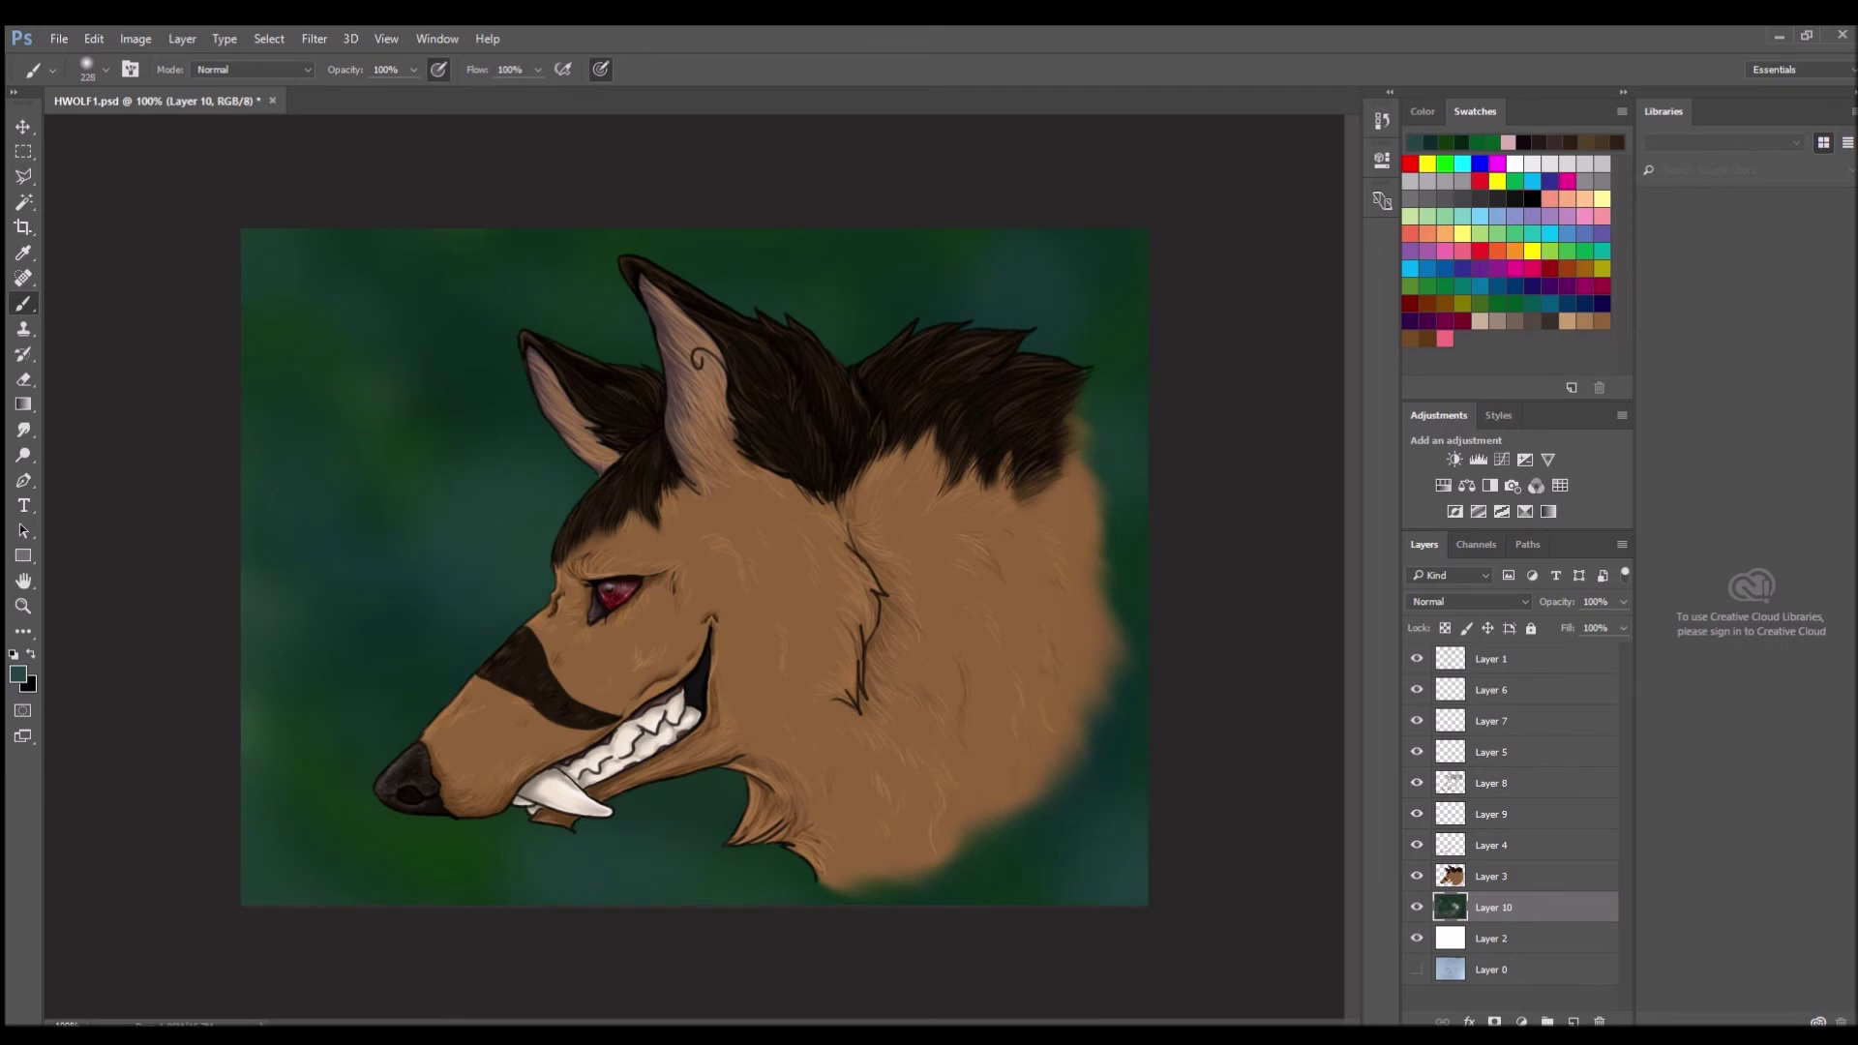
On a new layer, paint dark tree trunks behind the wolf.
{"action": "key", "text": "ctrl+shift+alt+n"}
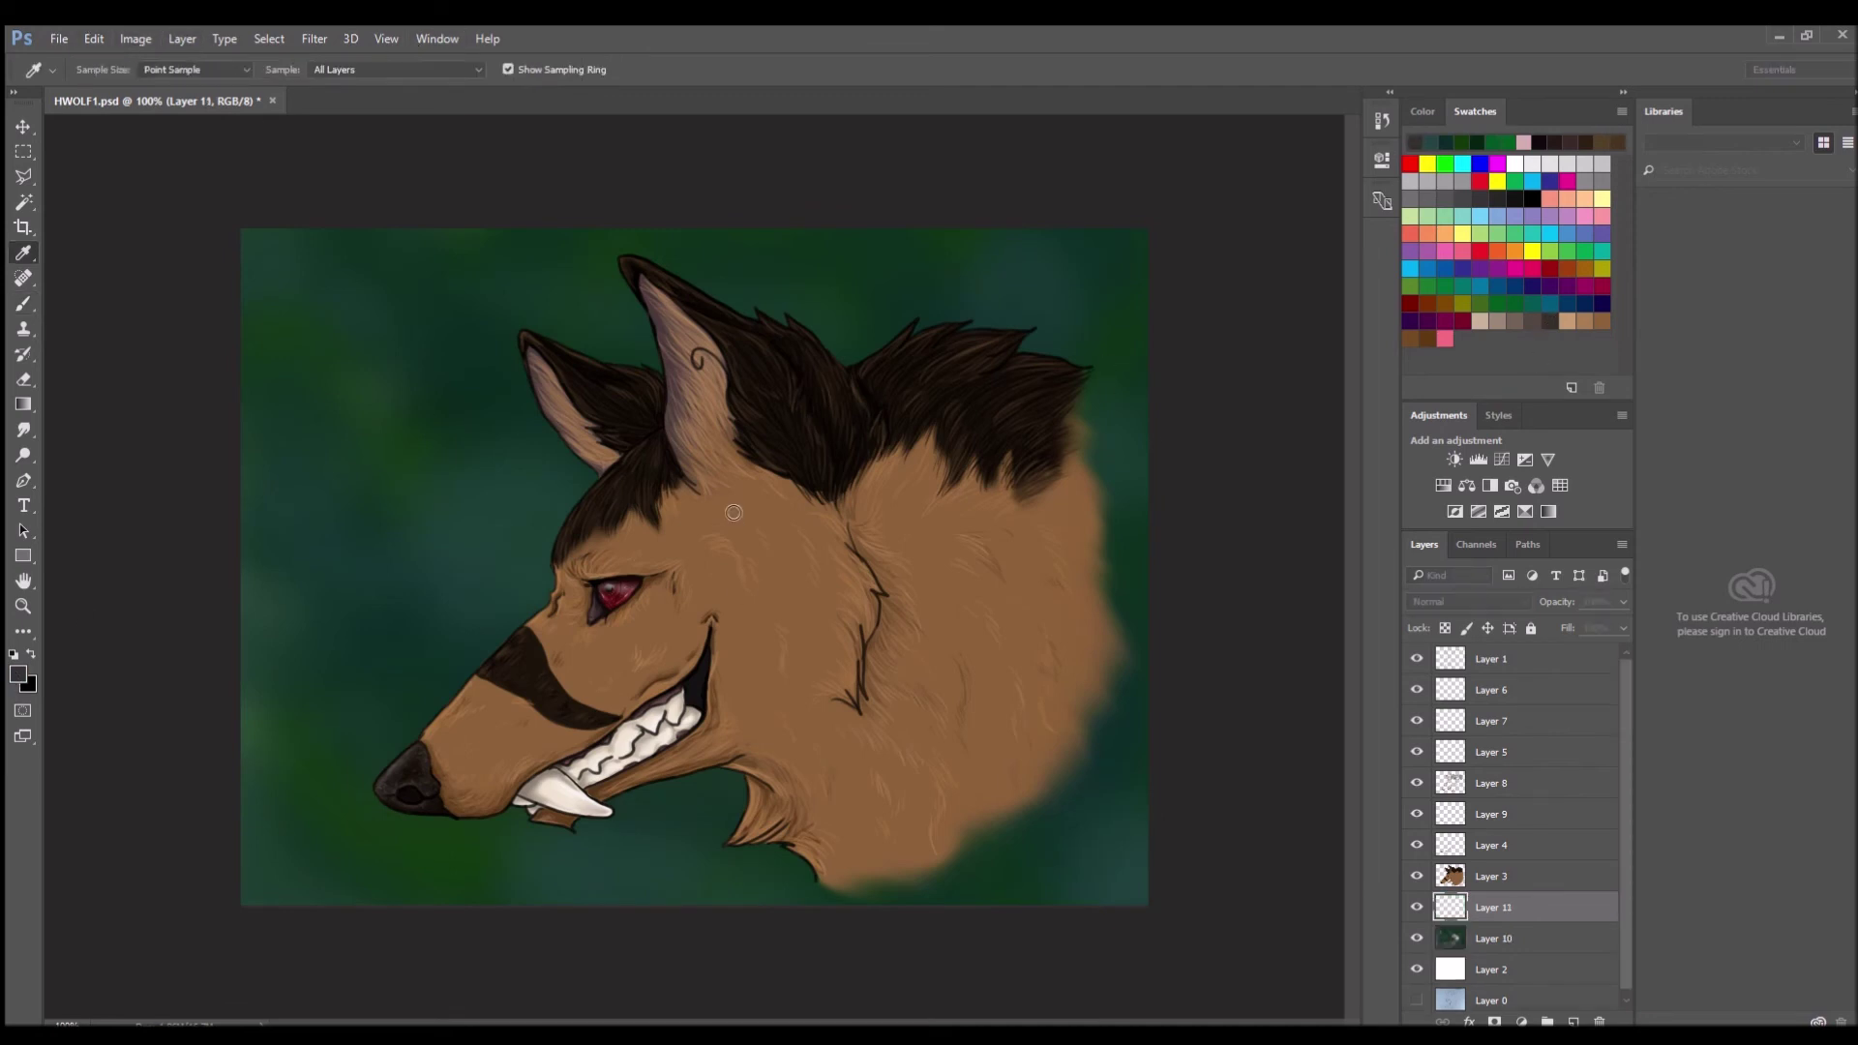
{"action": "left_click_drag", "start_coordinate": [364, 615], "coordinate": [366, 905]}
{"action": "mouse_move", "coordinate": [381, 686]}
{"action": "left_mouse_down"}
{"action": "mouse_move", "coordinate": [392, 871]}
{"action": "mouse_move", "coordinate": [397, 329]}
{"action": "mouse_move", "coordinate": [368, 493]}
{"action": "left_mouse_up"}
{"action": "left_click_drag", "start_coordinate": [518, 619], "coordinate": [532, 426]}
{"action": "left_click_drag", "start_coordinate": [523, 881], "coordinate": [530, 825]}
{"action": "left_click_drag", "start_coordinate": [832, 356], "coordinate": [827, 266]}
{"action": "left_click_drag", "start_coordinate": [629, 320], "coordinate": [614, 291]}
Add diagonal branches at the left edge and trunks on the right, then blur the trees.
{"action": "mouse_move", "coordinate": [489, 581]}
{"action": "left_mouse_down"}
{"action": "mouse_move", "coordinate": [437, 497]}
{"action": "mouse_move", "coordinate": [272, 343]}
{"action": "left_mouse_up"}
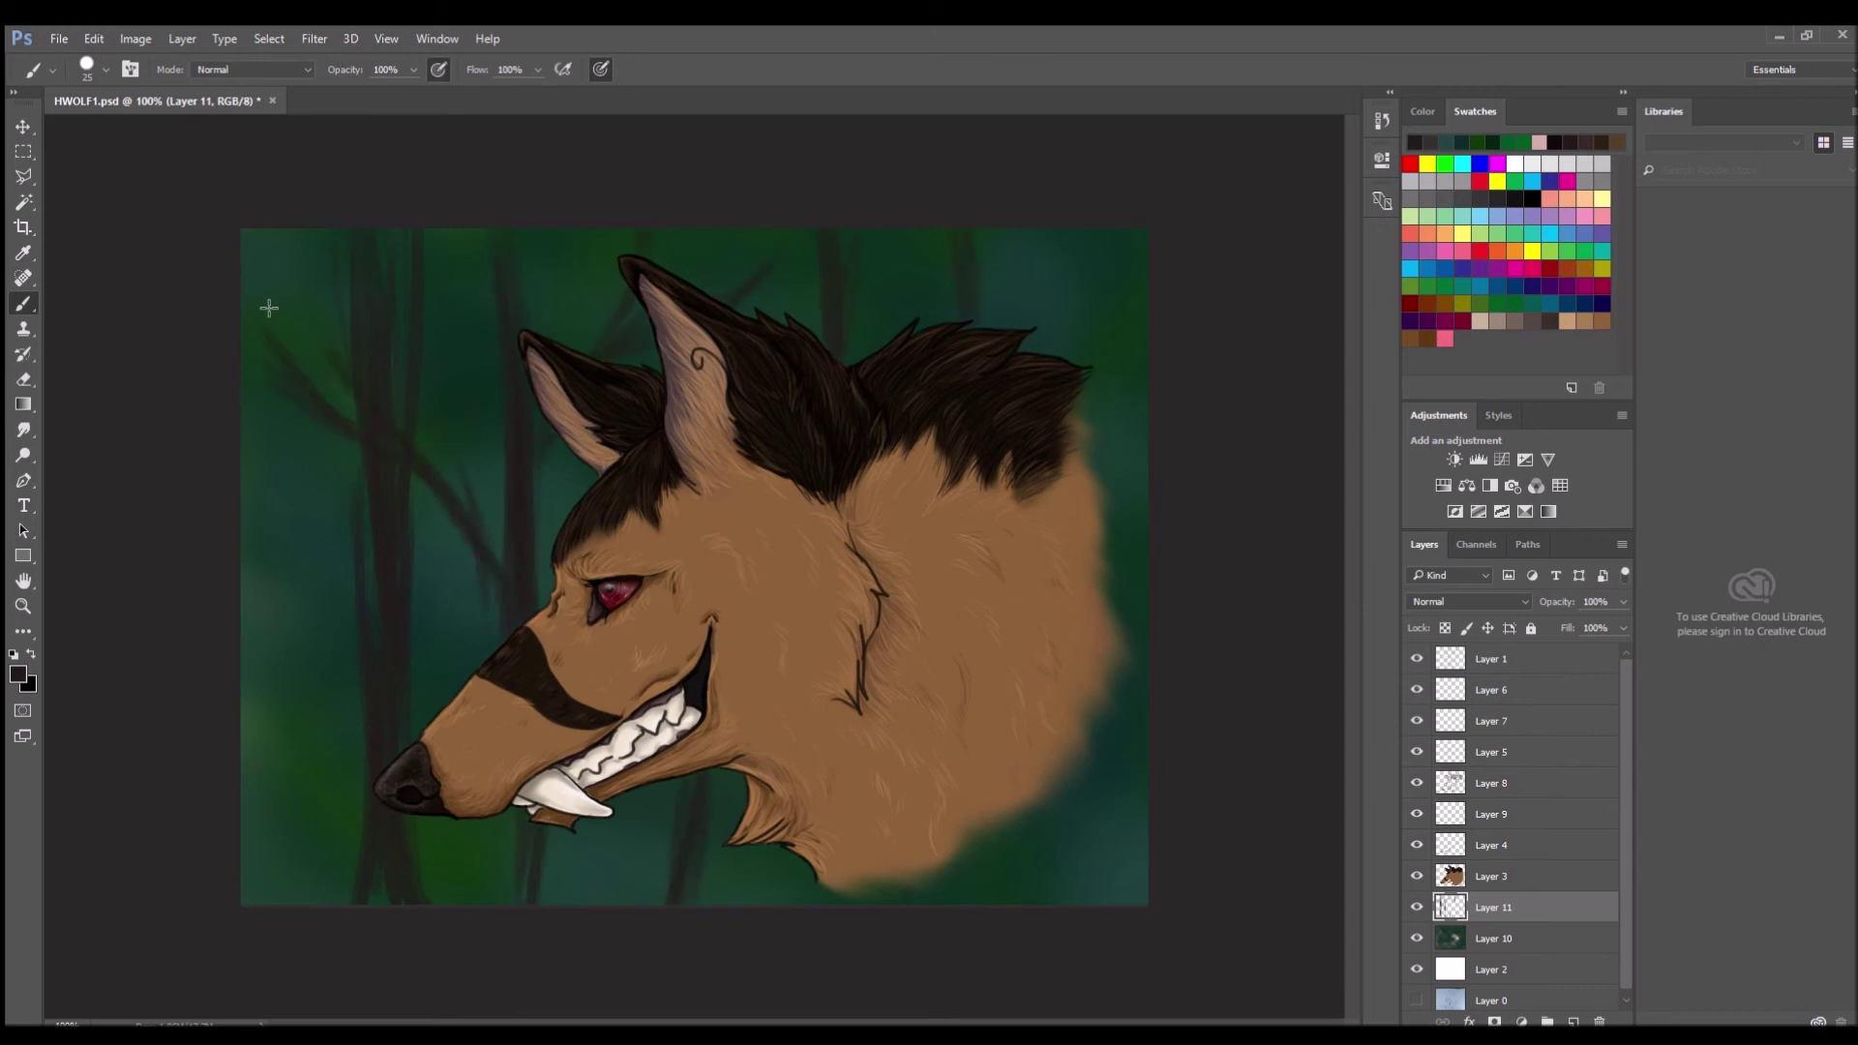
{"action": "left_click_drag", "start_coordinate": [354, 540], "coordinate": [241, 418]}
{"action": "left_click_drag", "start_coordinate": [241, 440], "coordinate": [318, 542]}
{"action": "left_click_drag", "start_coordinate": [1103, 904], "coordinate": [1064, 829]}
{"action": "left_click_drag", "start_coordinate": [1124, 459], "coordinate": [1090, 393]}
{"action": "left_click_drag", "start_coordinate": [1045, 326], "coordinate": [1000, 253]}
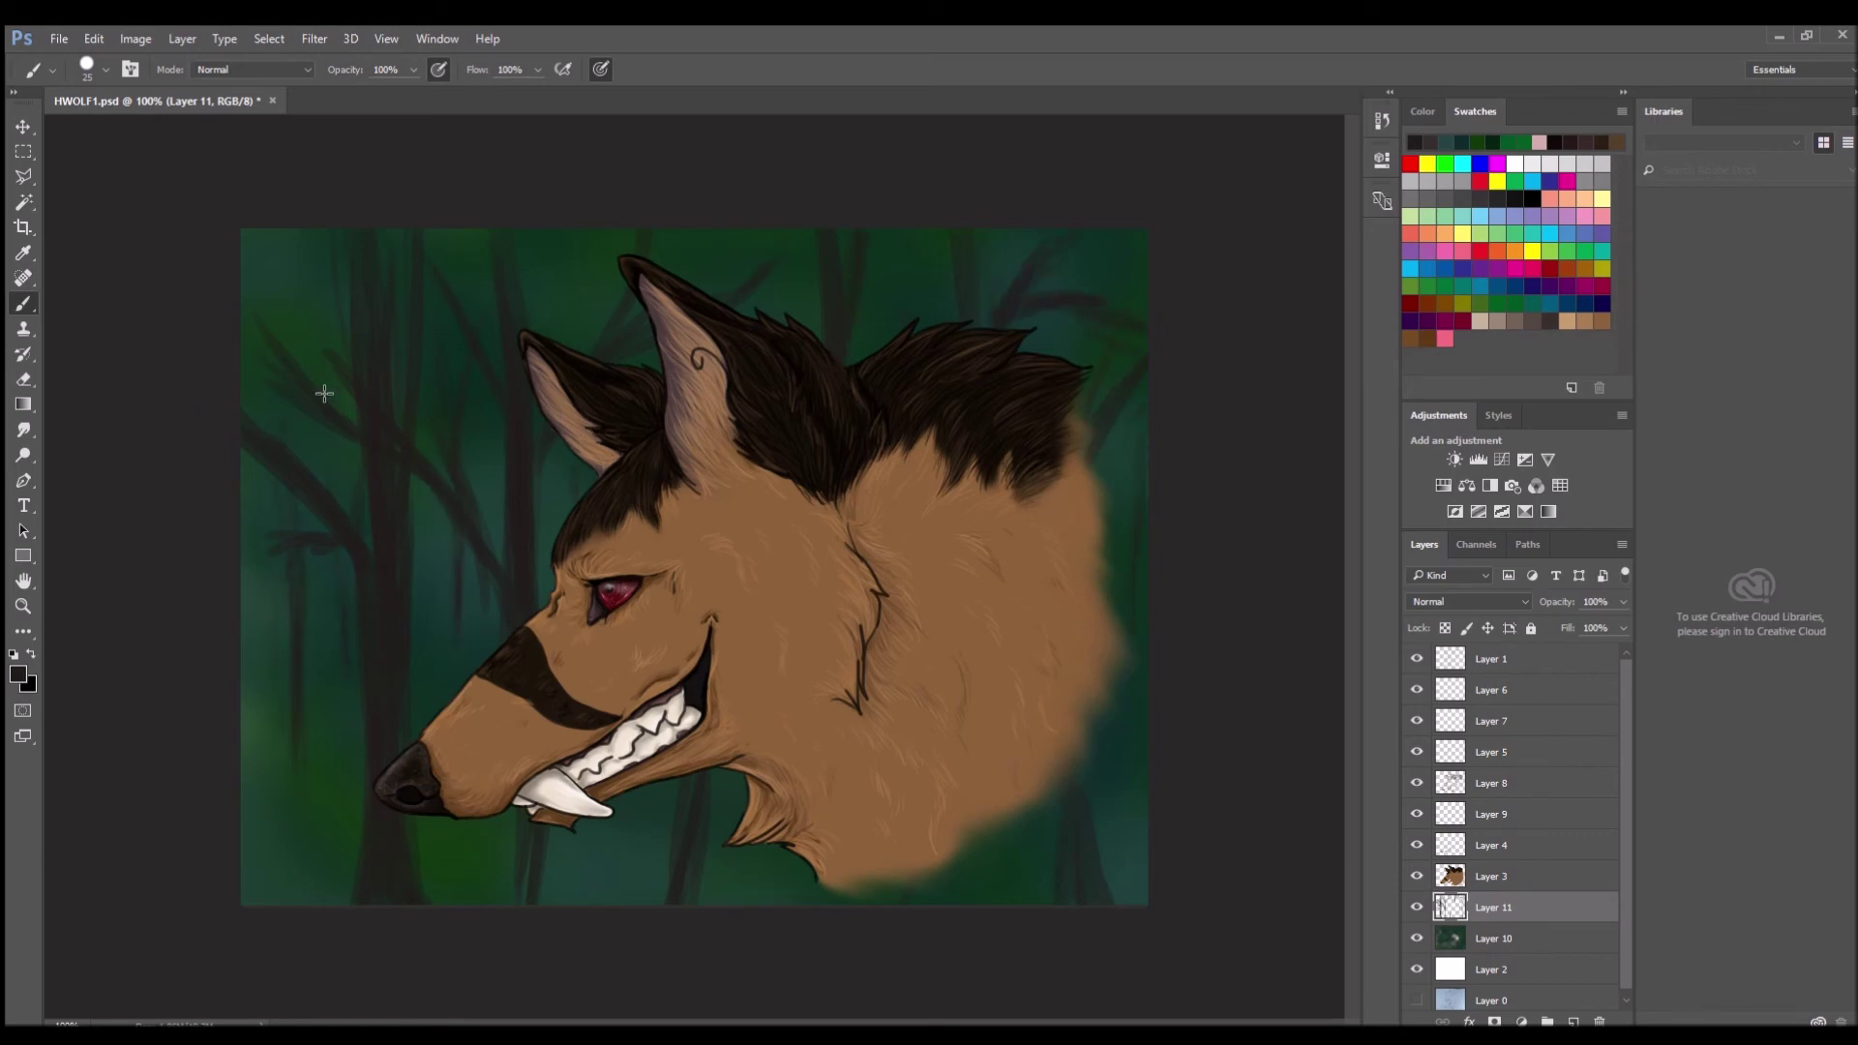
{"action": "key", "text": "ctrl+f"}
On another new layer, paint green foliage at the lower and upper left.
{"action": "key", "text": "ctrl+shift+alt+n"}
{"action": "left_click", "coordinate": [1411, 287]}
{"action": "mouse_move", "coordinate": [261, 765]}
{"action": "left_mouse_down"}
{"action": "mouse_move", "coordinate": [353, 711]}
{"action": "mouse_move", "coordinate": [412, 706]}
{"action": "left_mouse_up"}
{"action": "left_click_drag", "start_coordinate": [247, 310], "coordinate": [305, 358]}
{"action": "mouse_move", "coordinate": [425, 262]}
{"action": "left_mouse_down"}
{"action": "mouse_move", "coordinate": [530, 358]}
{"action": "mouse_move", "coordinate": [644, 324]}
{"action": "left_mouse_up"}
Add foliage across the top, bottom and beside the mane, then blur it.
{"action": "left_click_drag", "start_coordinate": [813, 291], "coordinate": [943, 254]}
{"action": "left_click_drag", "start_coordinate": [253, 896], "coordinate": [305, 885]}
{"action": "mouse_move", "coordinate": [447, 901]}
{"action": "left_mouse_down"}
{"action": "mouse_move", "coordinate": [479, 823]}
{"action": "mouse_move", "coordinate": [489, 862]}
{"action": "left_mouse_up"}
{"action": "left_click_drag", "start_coordinate": [658, 862], "coordinate": [687, 876]}
{"action": "mouse_move", "coordinate": [1068, 295]}
{"action": "left_mouse_down"}
{"action": "mouse_move", "coordinate": [1111, 319]}
{"action": "mouse_move", "coordinate": [1148, 387]}
{"action": "left_mouse_up"}
{"action": "key", "text": "ctrl+f"}
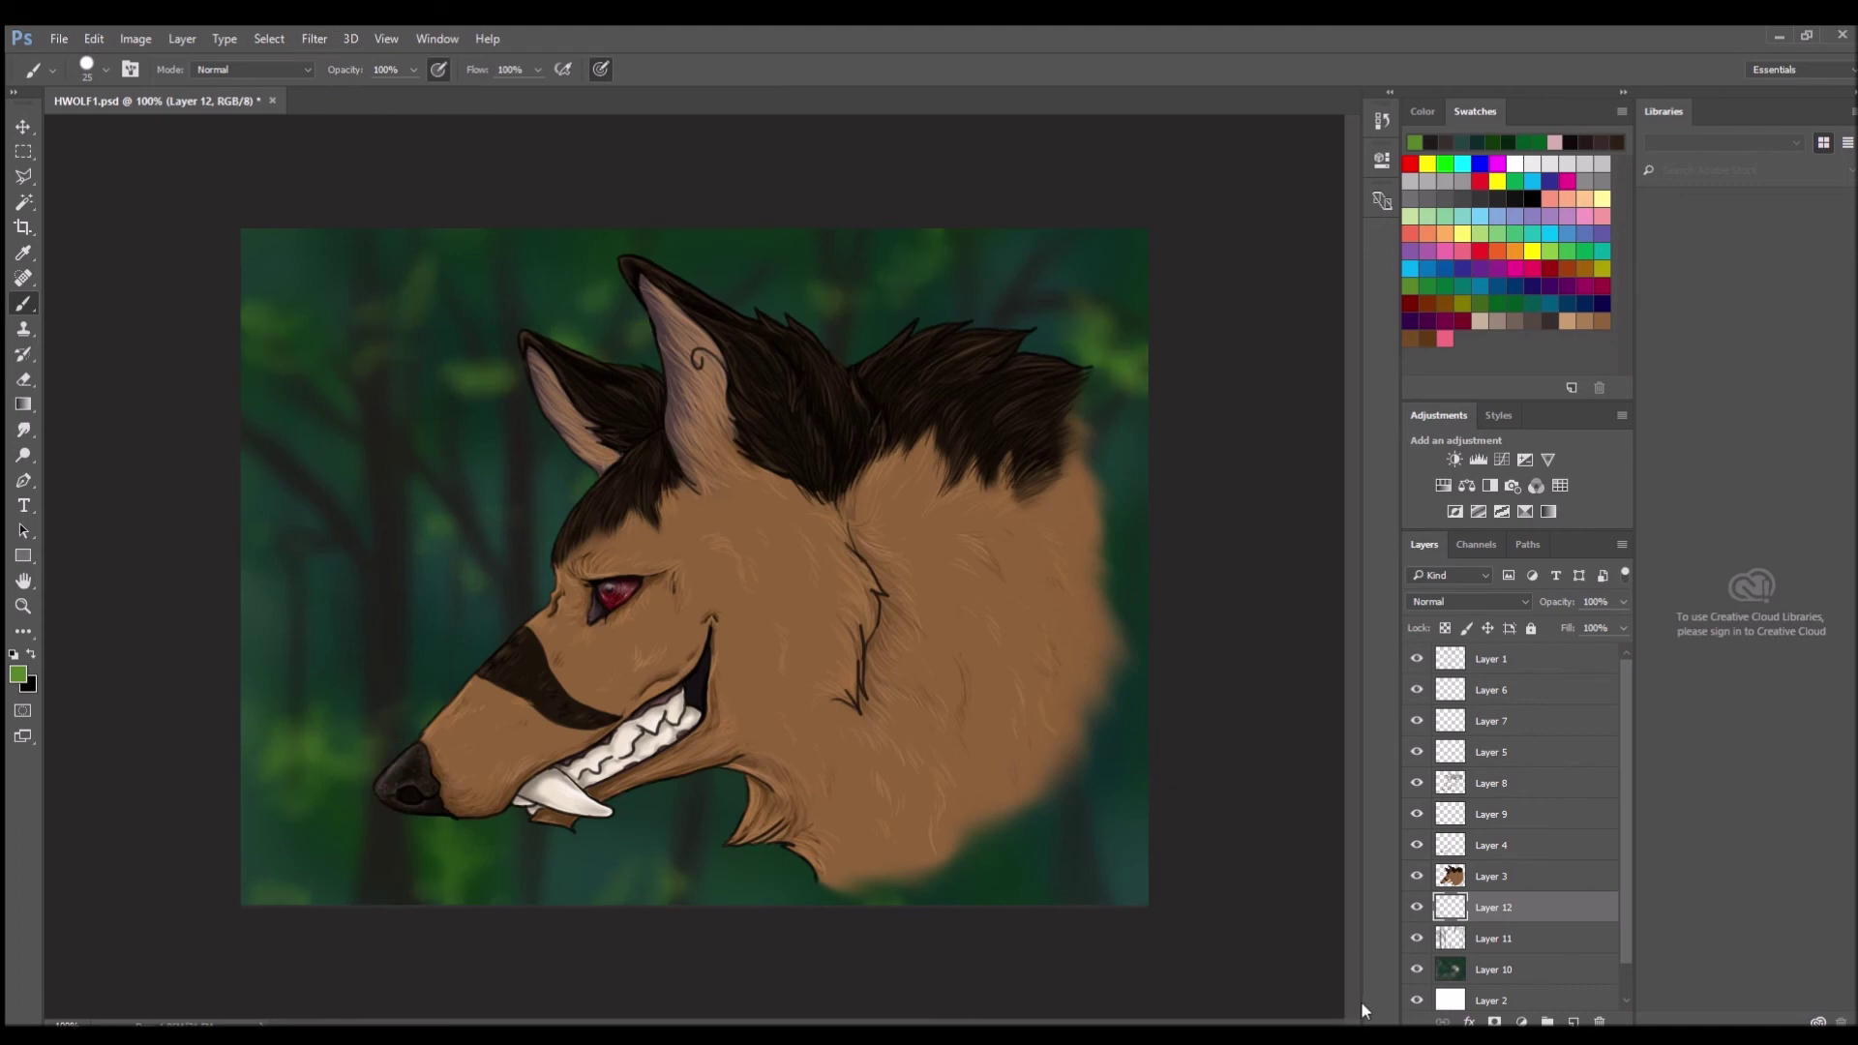
Merge the tree and foliage layers into the background and adjust its Levels.
{"action": "key", "text": "ctrl+e"}
{"action": "key", "text": "ctrl+e"}
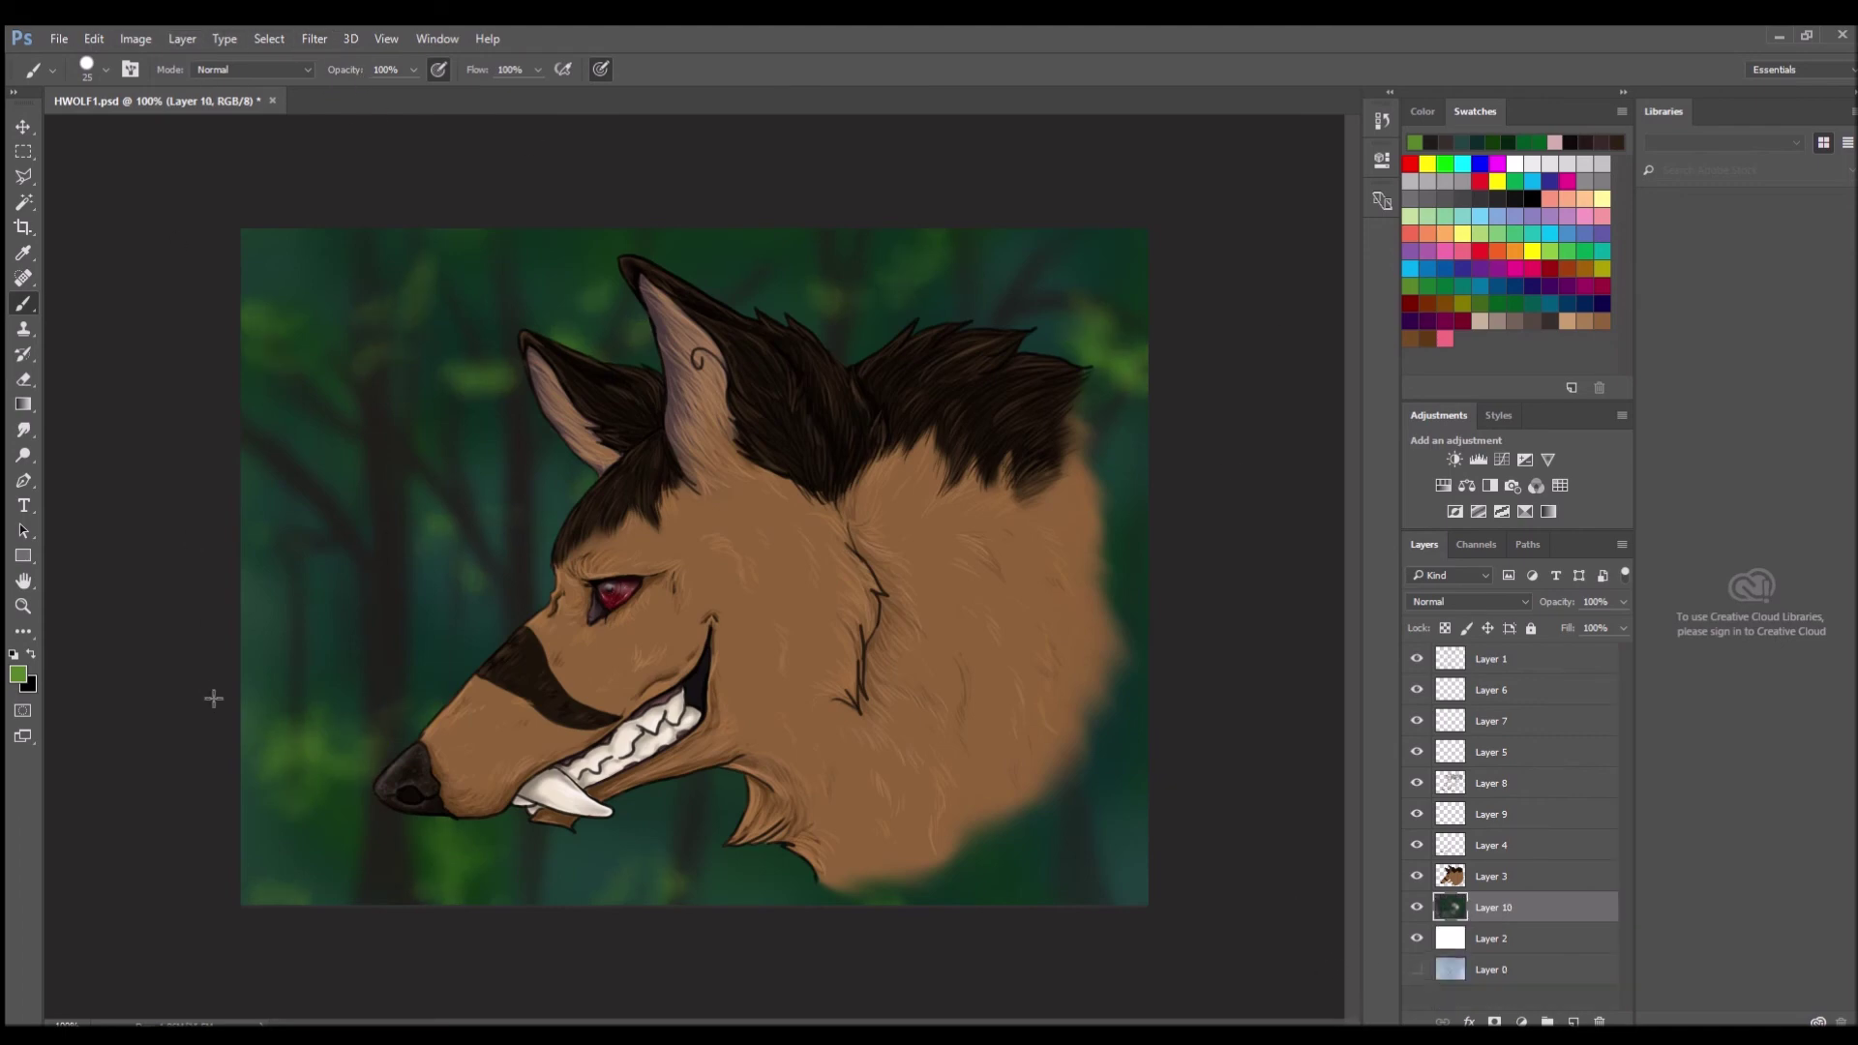
{"action": "key", "text": "ctrl+l"}
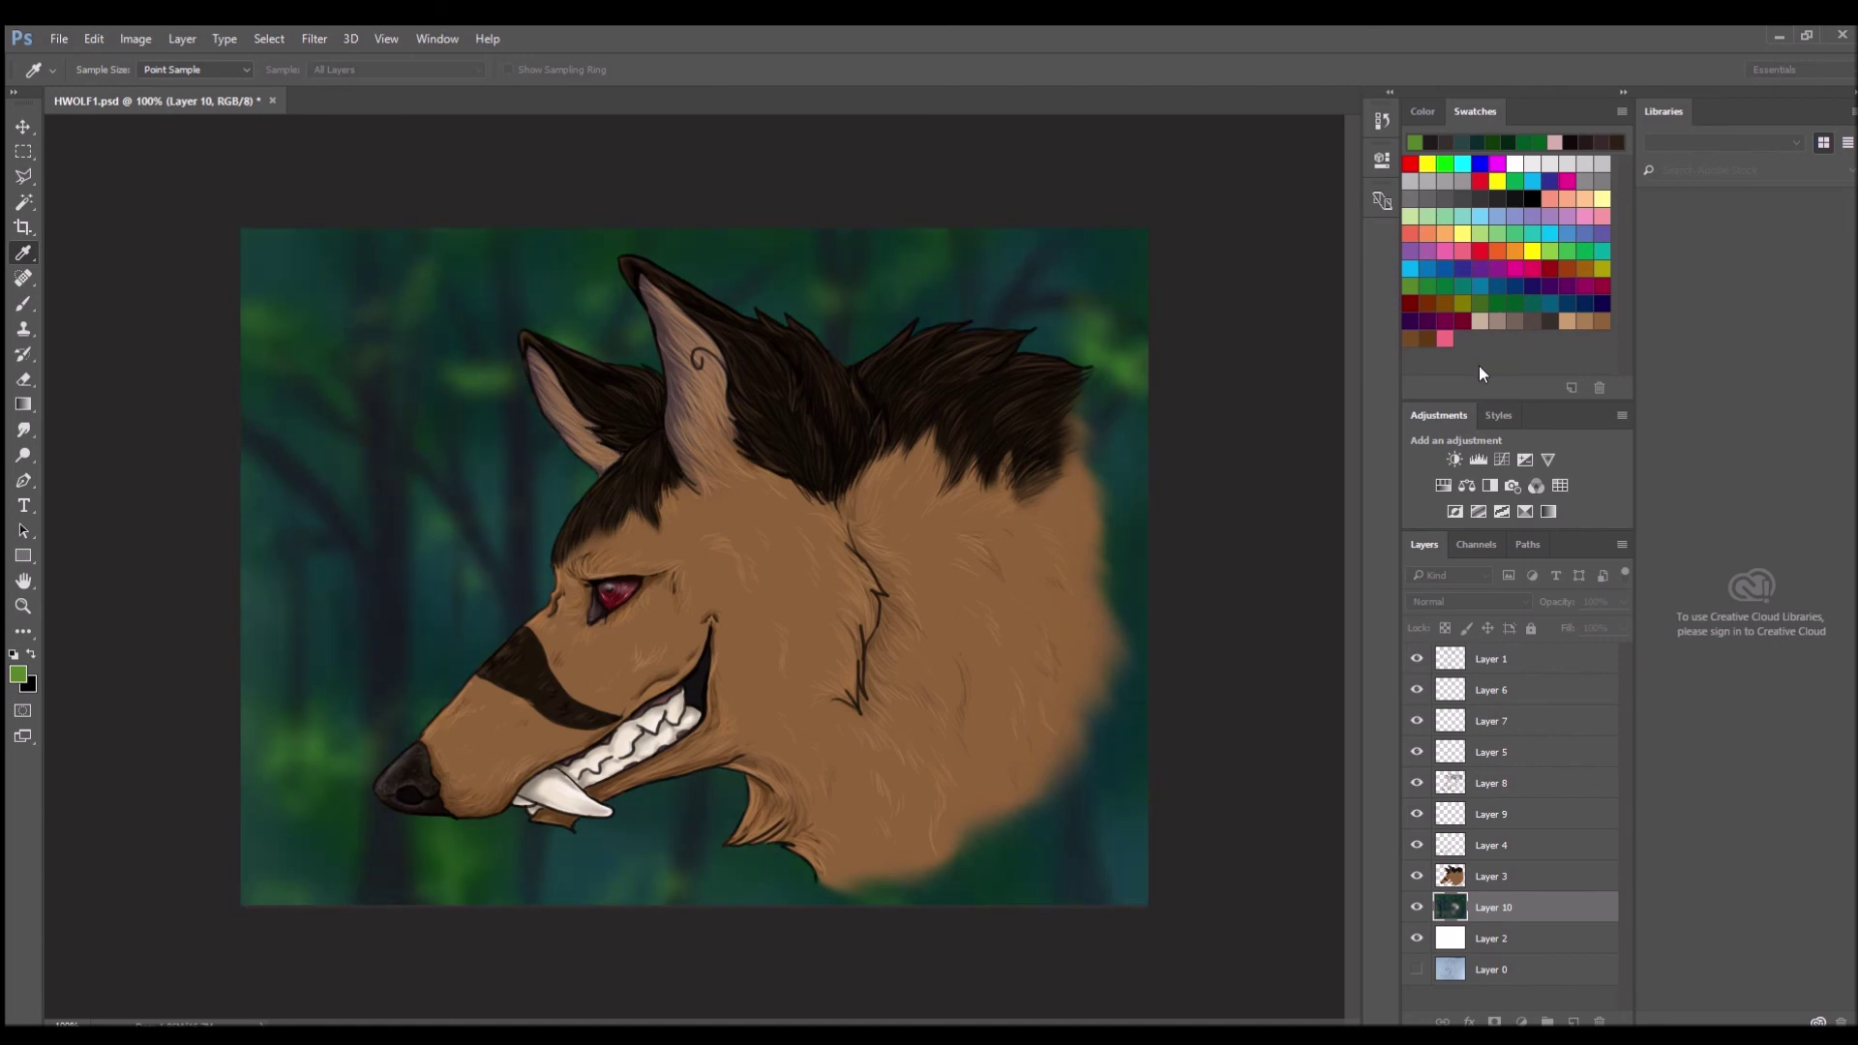
{"action": "key", "text": "b"}
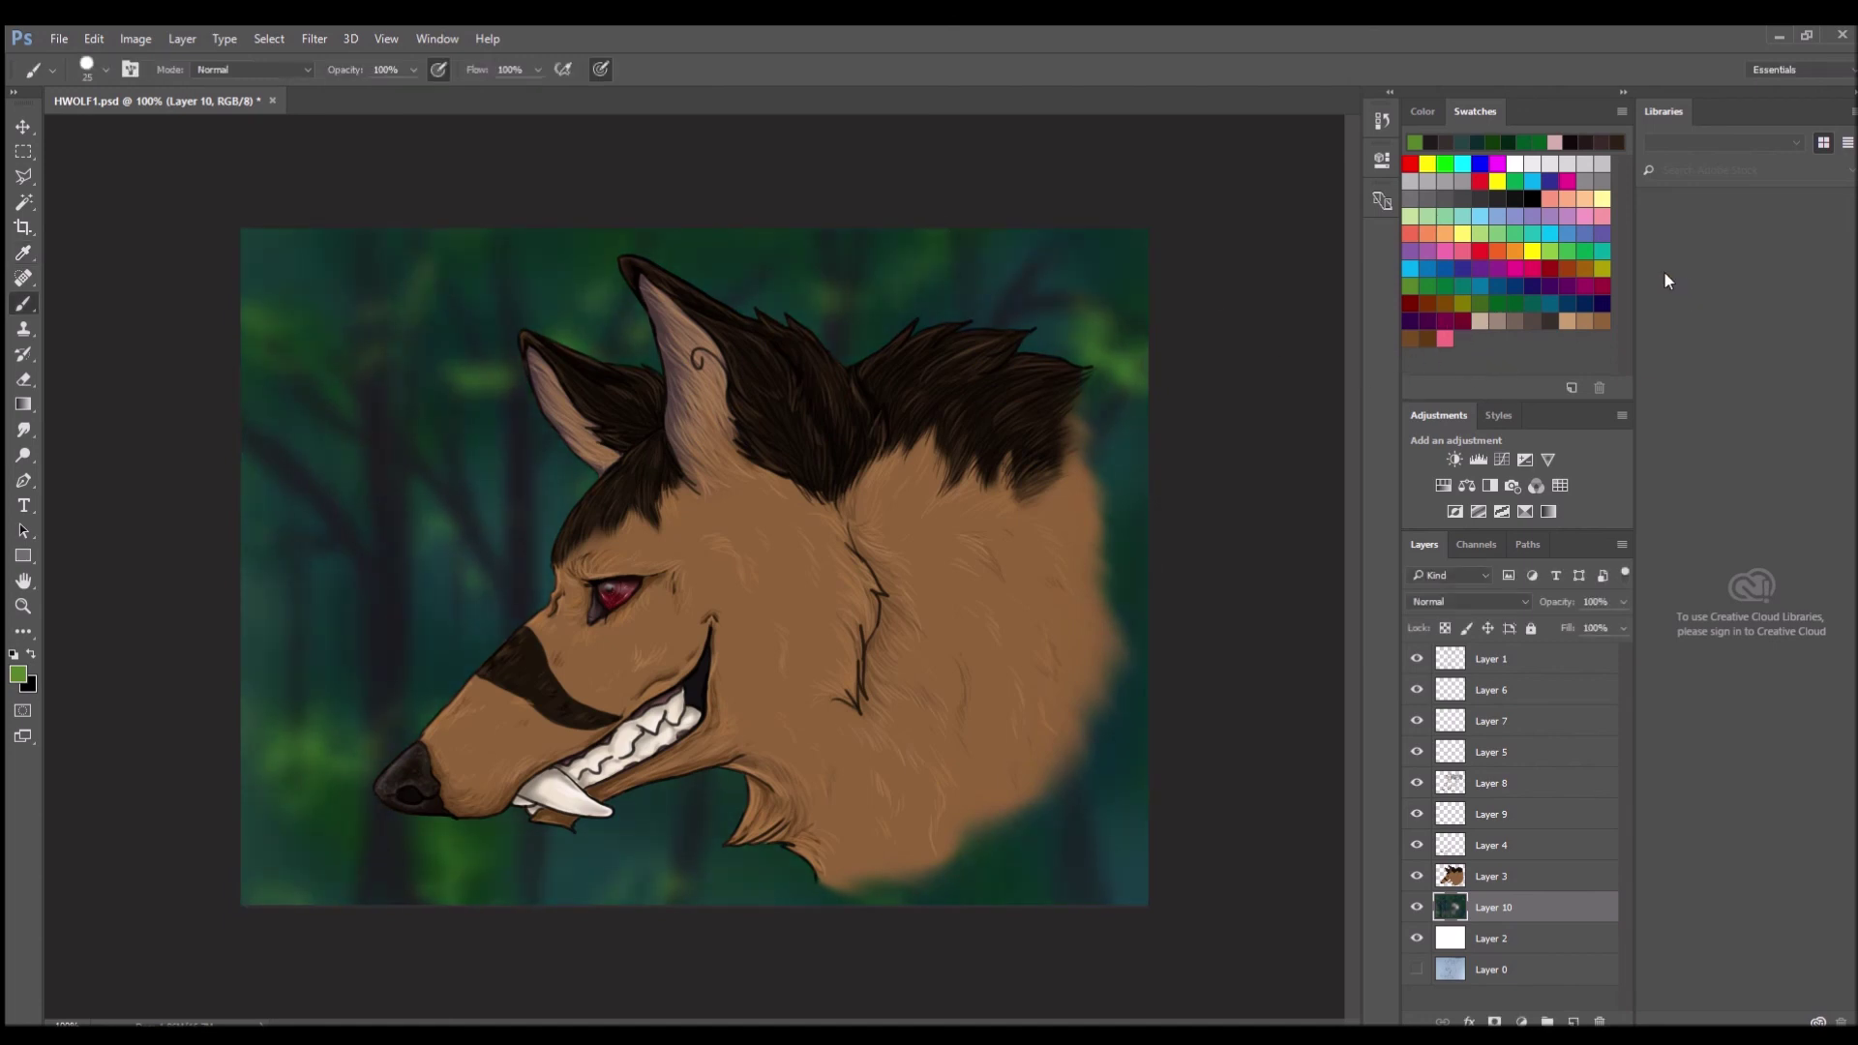
Zoom out, make Layer 3 the working layer, and view the canvas at actual size.
{"action": "key", "text": "z"}
{"action": "left_click", "coordinate": [865, 674], "text": "alt"}
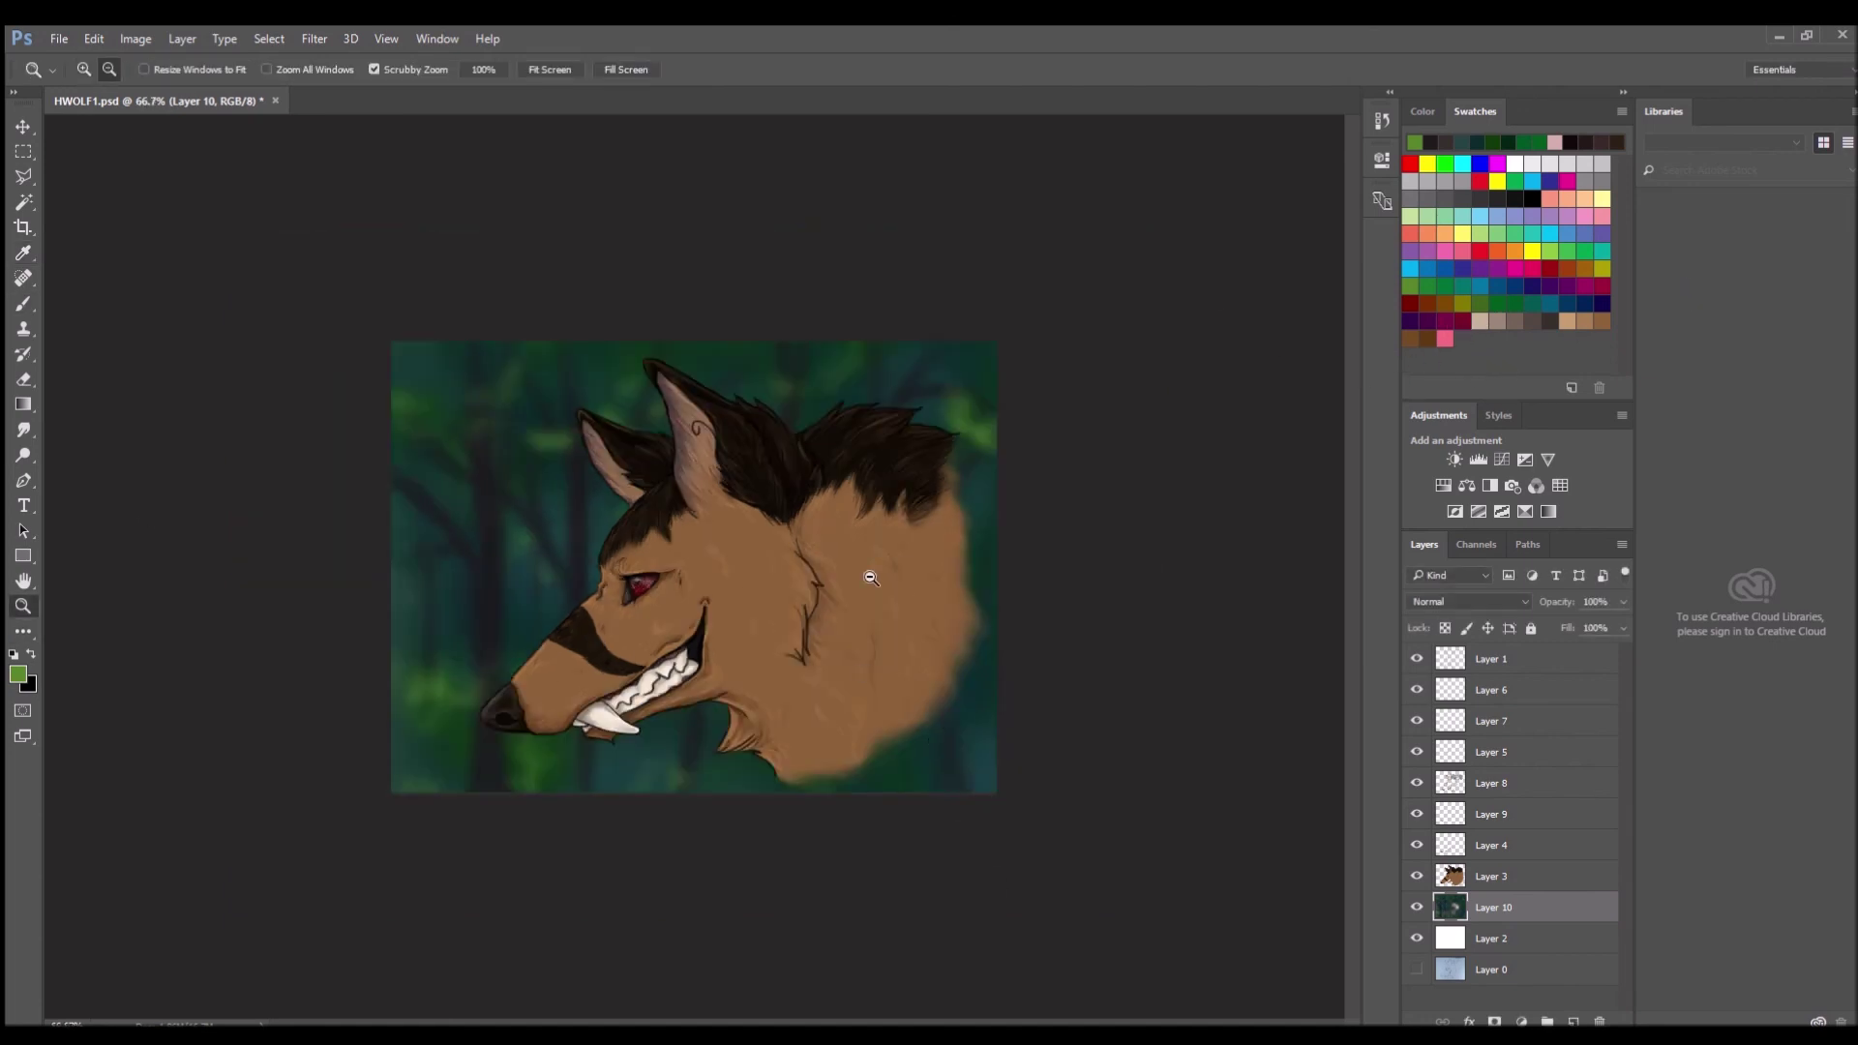
{"action": "left_click", "coordinate": [1451, 875]}
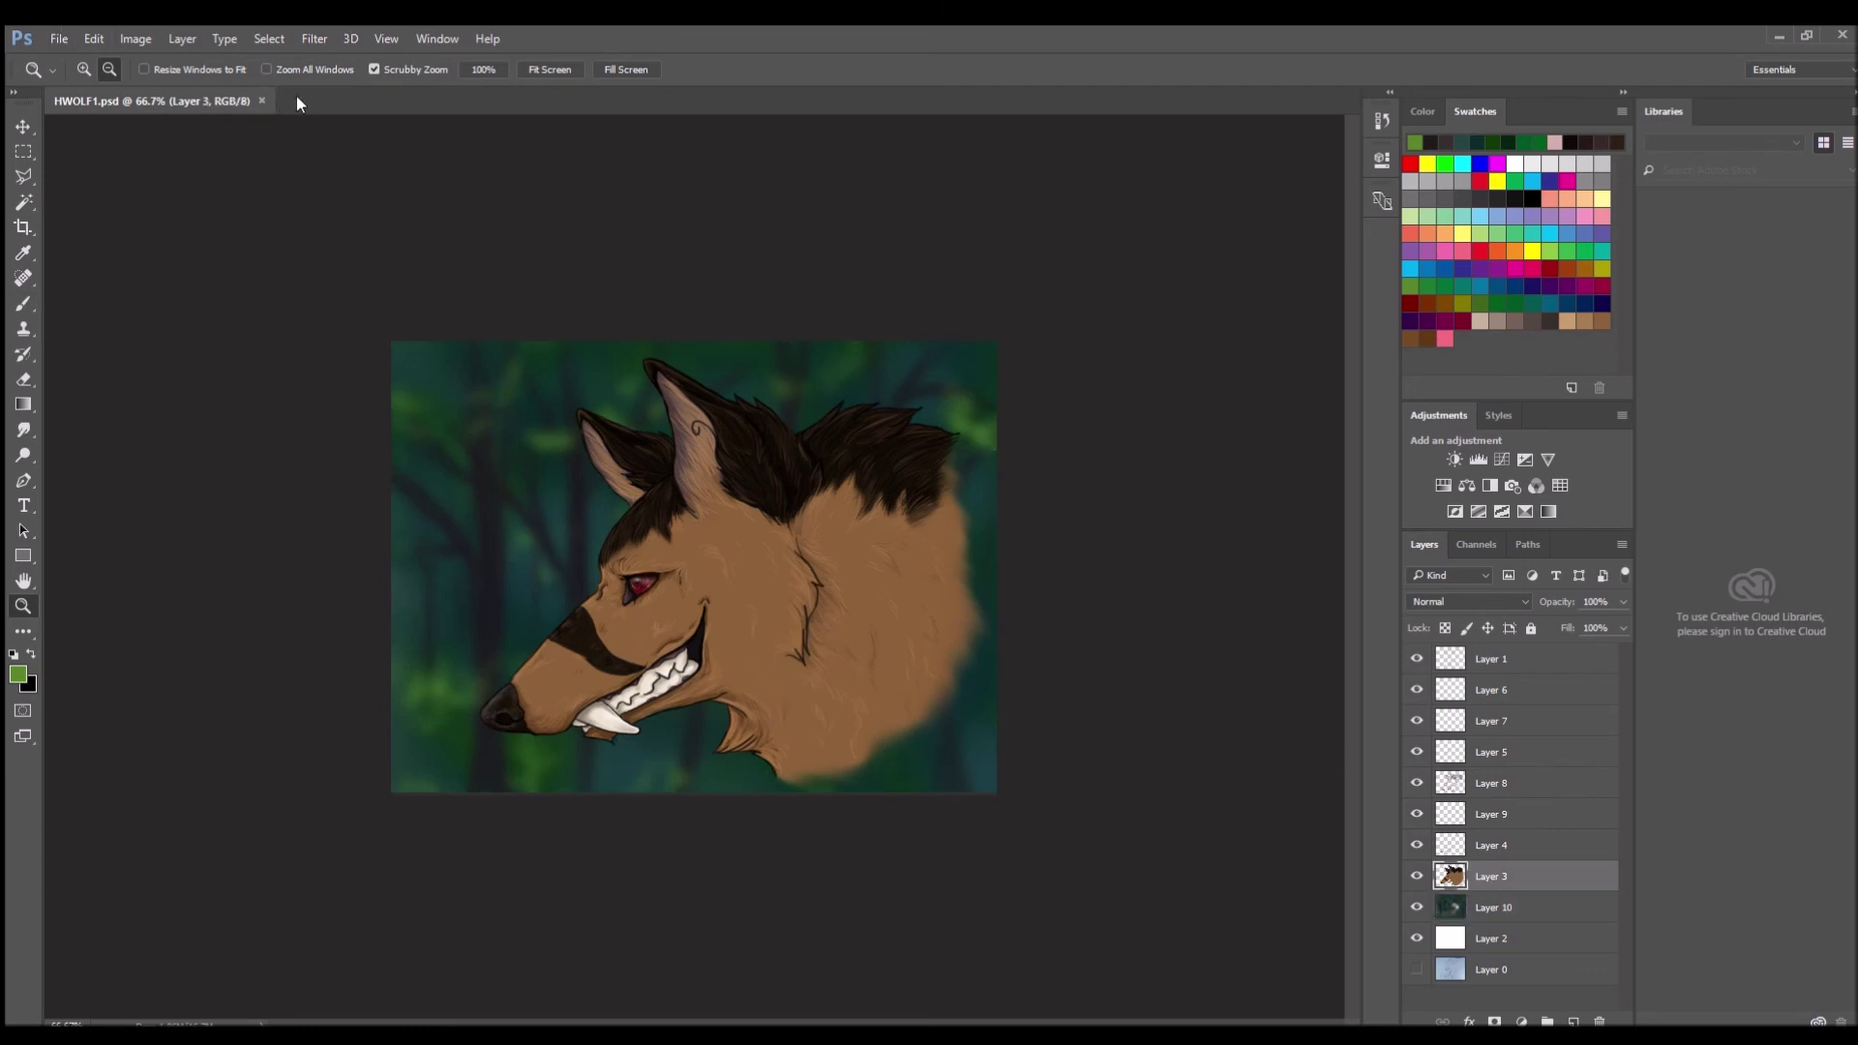
{"action": "key", "text": "ctrl+plus"}
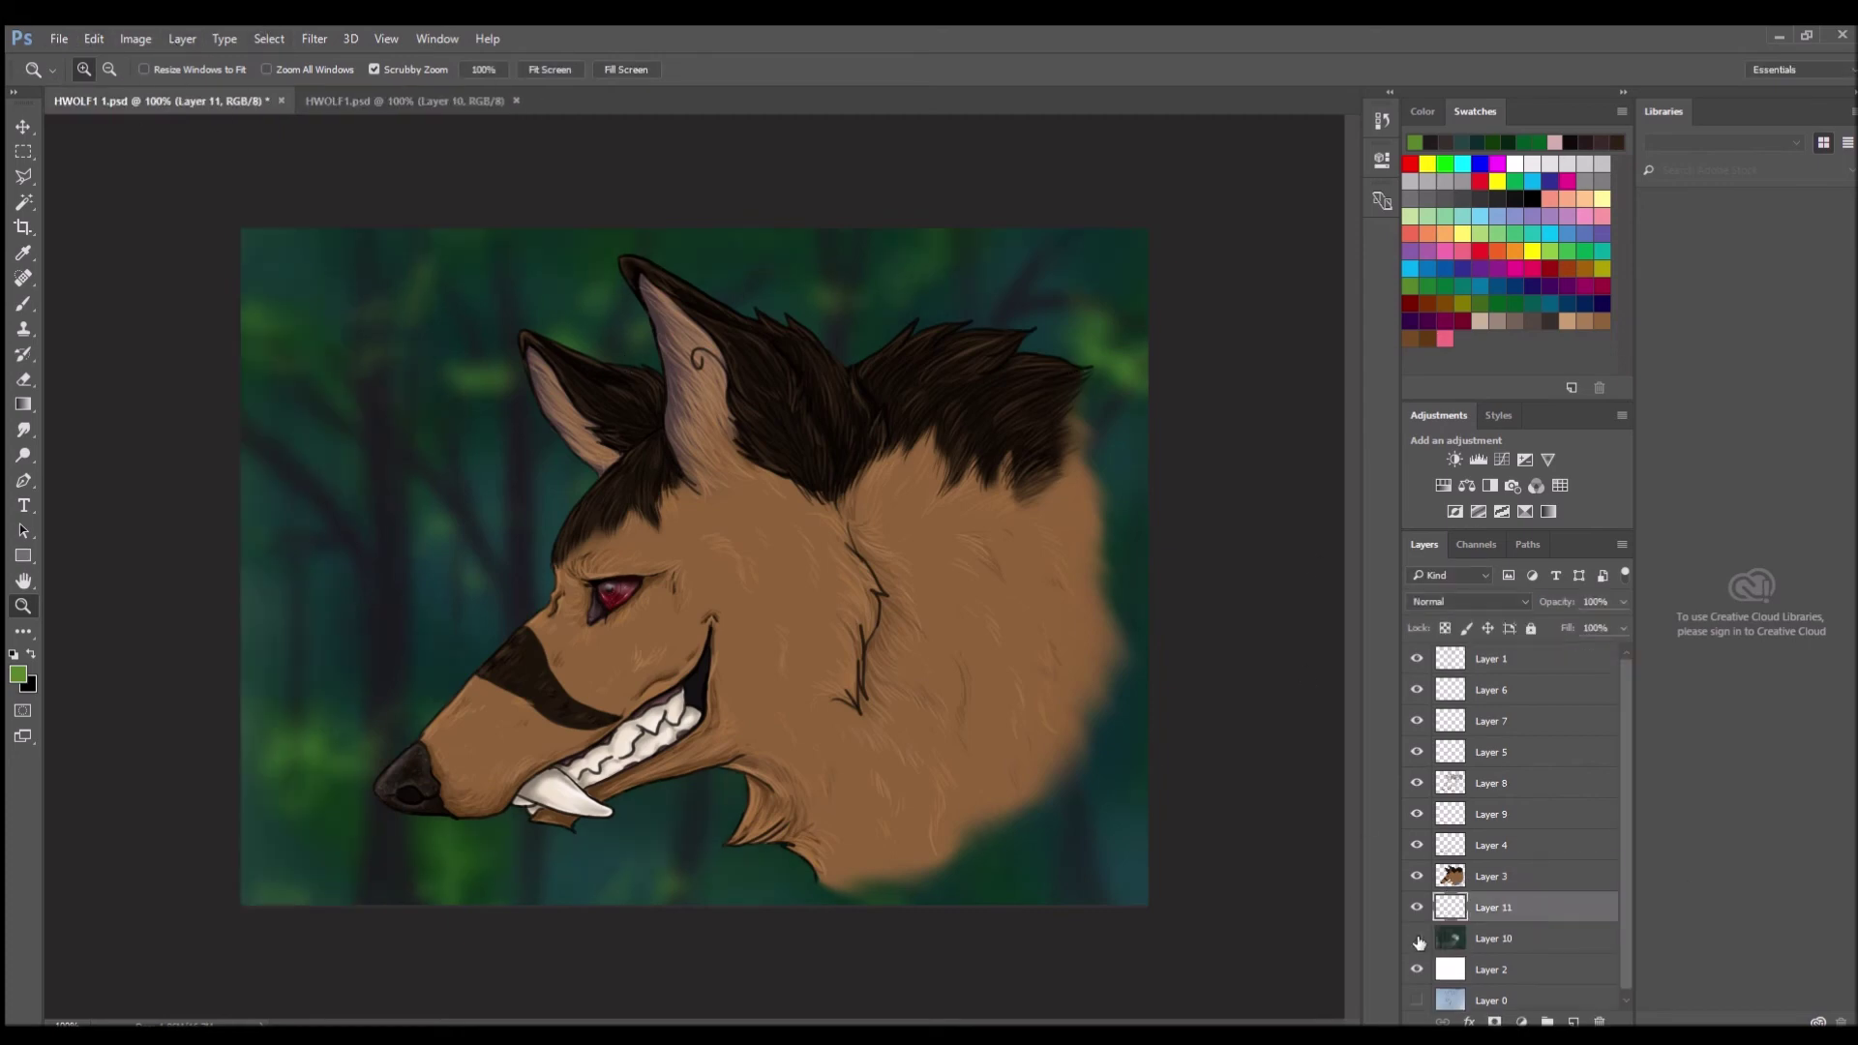
Cover the white background entirely in grey-brown brush strokes.
{"action": "left_click", "coordinate": [1521, 323]}
{"action": "key", "text": "b"}
{"action": "mouse_move", "coordinate": [300, 237]}
{"action": "left_mouse_down"}
{"action": "mouse_move", "coordinate": [261, 319]}
{"action": "mouse_move", "coordinate": [271, 368]}
{"action": "left_mouse_up"}
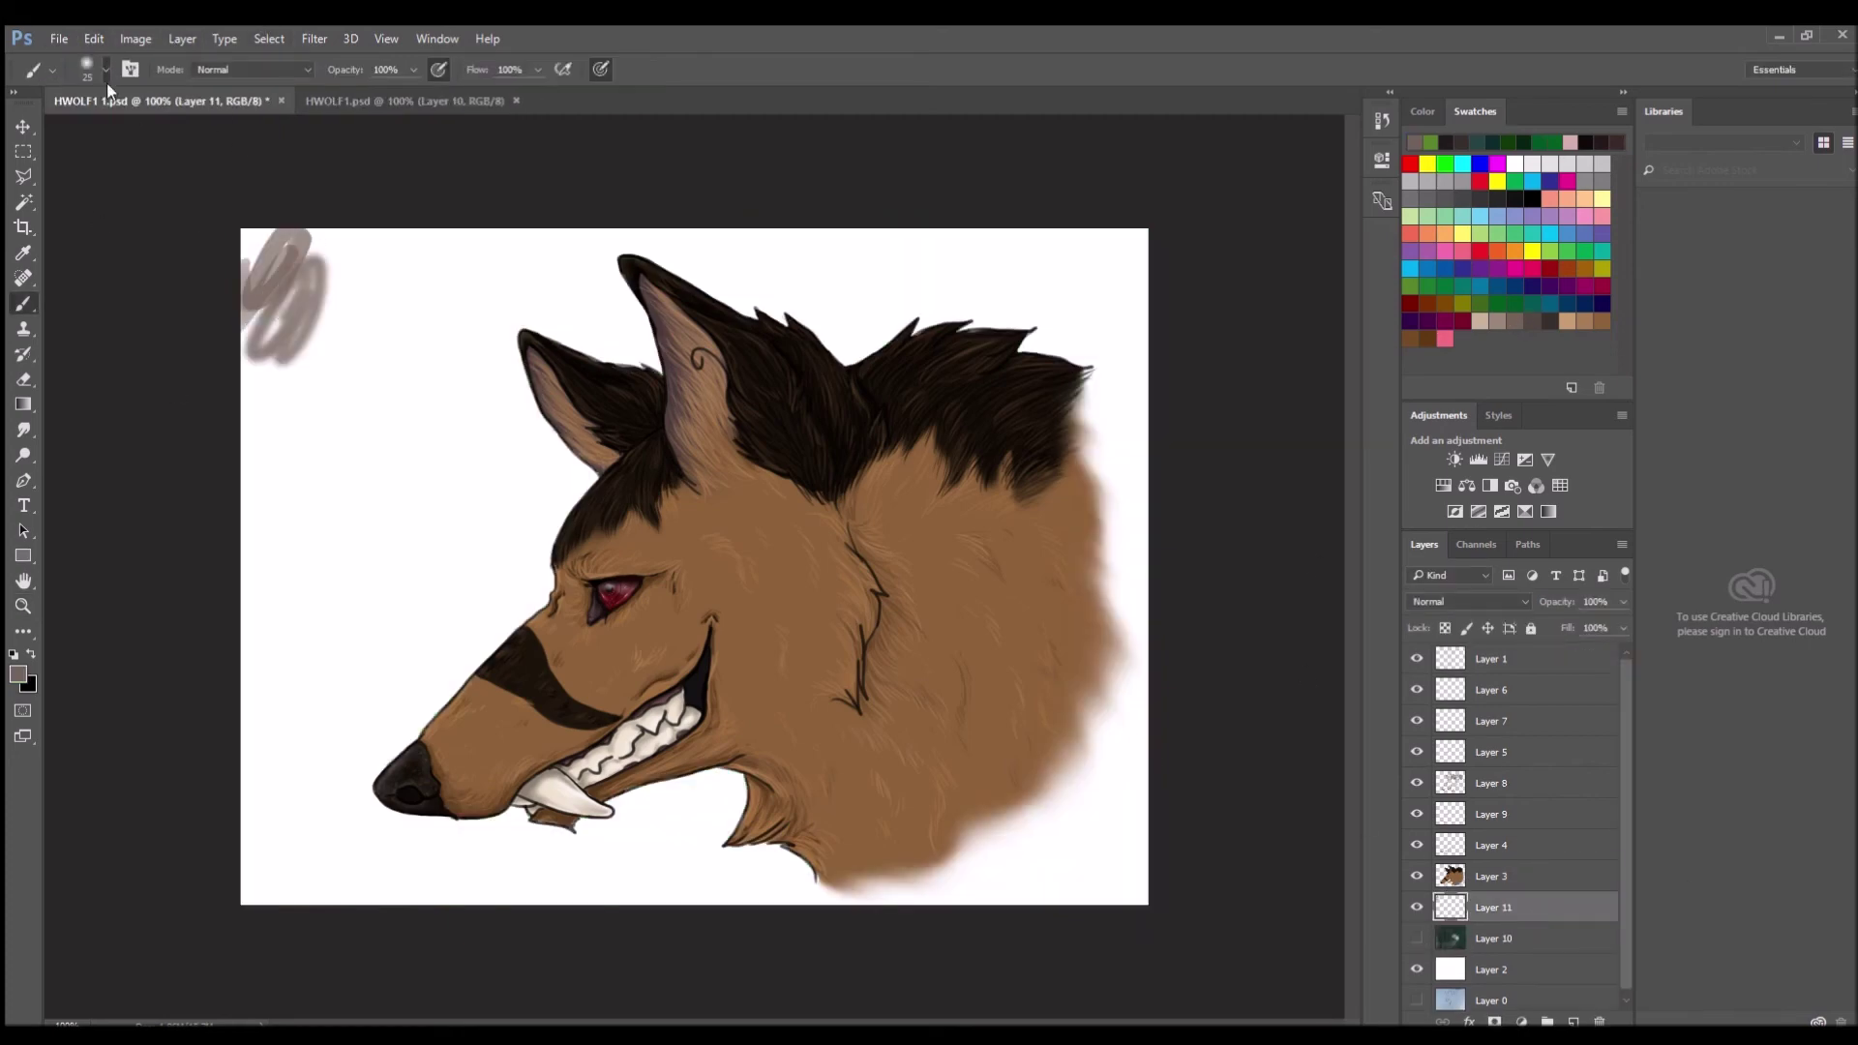
{"action": "left_click_drag", "start_coordinate": [251, 290], "coordinate": [406, 417]}
{"action": "left_click_drag", "start_coordinate": [291, 435], "coordinate": [1112, 871]}
{"action": "left_click_drag", "start_coordinate": [1113, 291], "coordinate": [291, 532]}
{"action": "left_click_drag", "start_coordinate": [262, 406], "coordinate": [533, 629]}
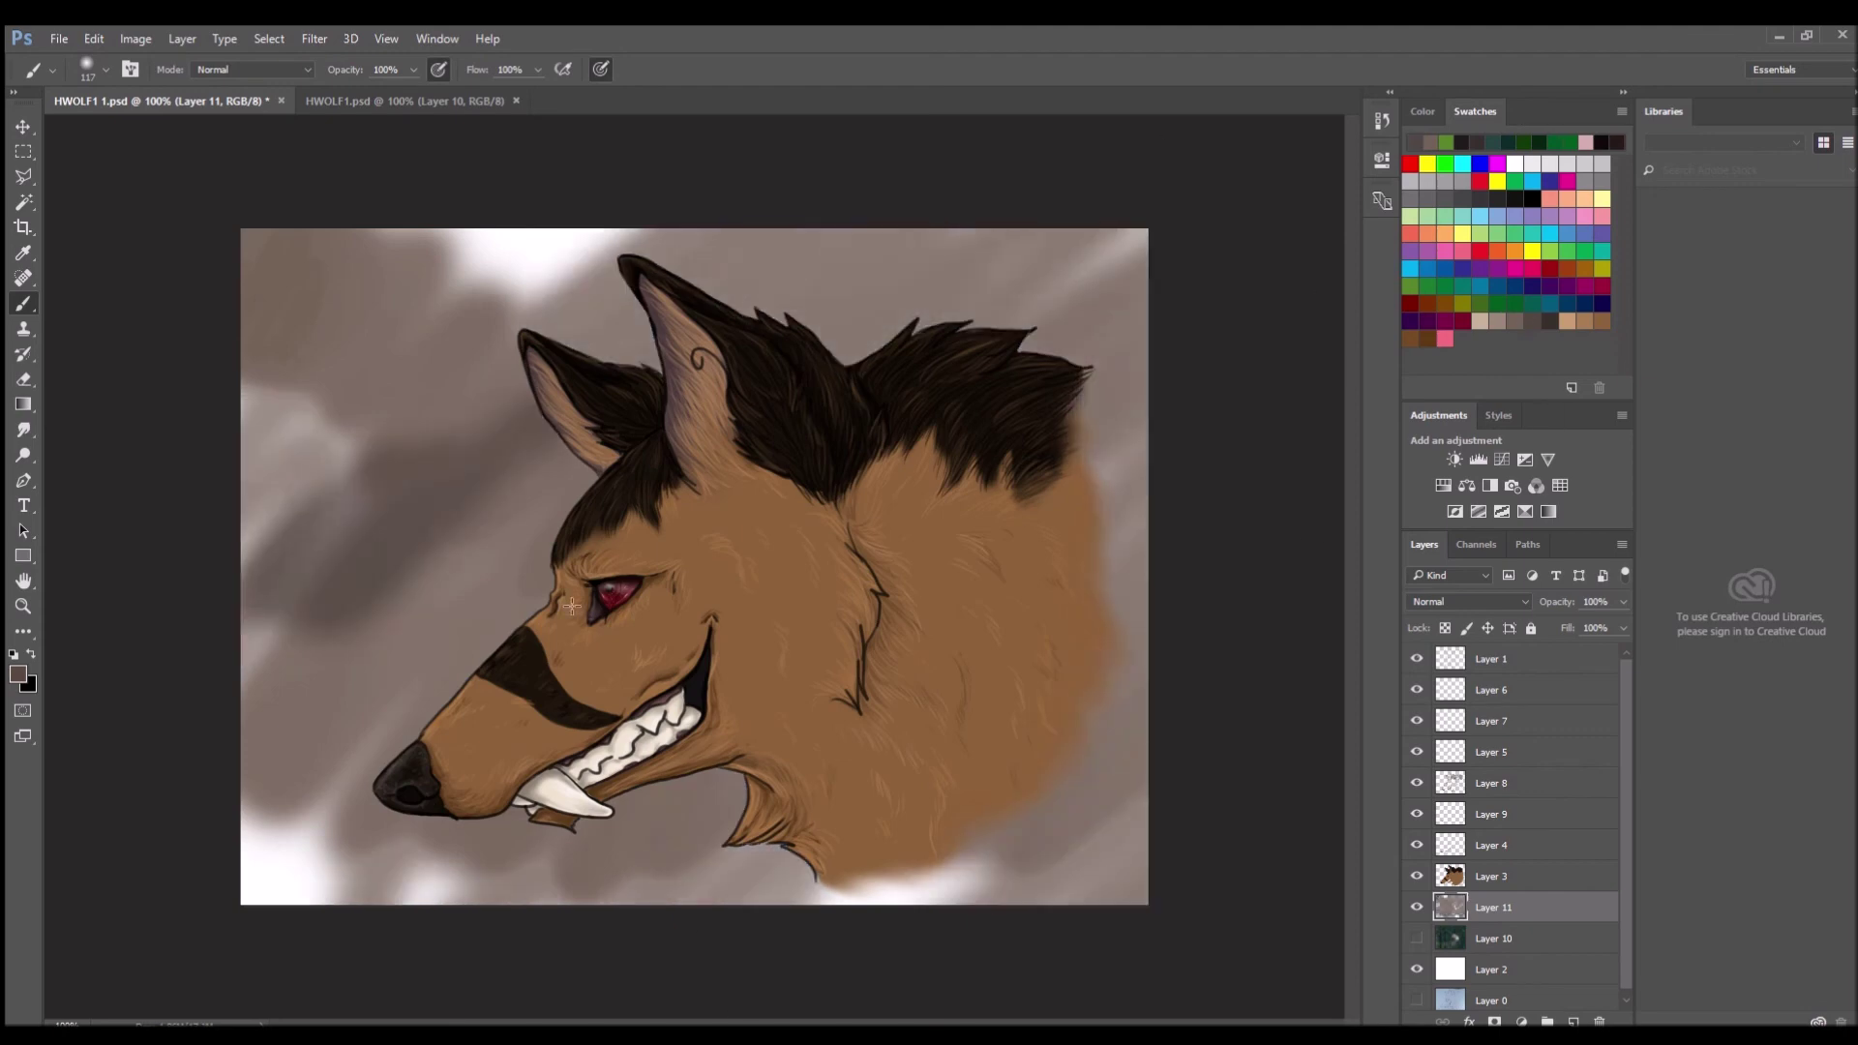
{"action": "left_click_drag", "start_coordinate": [291, 291], "coordinate": [1112, 252]}
{"action": "left_click_drag", "start_coordinate": [1142, 436], "coordinate": [291, 871]}
Repaint the background in lighter beige, then darken strokes around the wolf with a sampled colour.
{"action": "left_click_drag", "start_coordinate": [290, 436], "coordinate": [510, 402]}
{"action": "left_click_drag", "start_coordinate": [581, 822], "coordinate": [1109, 195]}
{"action": "mouse_move", "coordinate": [678, 251]}
{"action": "left_mouse_down"}
{"action": "mouse_move", "coordinate": [270, 922]}
{"action": "mouse_move", "coordinate": [1113, 726]}
{"action": "left_mouse_up"}
{"action": "left_click", "coordinate": [543, 610], "text": "alt"}
{"action": "left_click_drag", "start_coordinate": [387, 697], "coordinate": [1113, 290]}
{"action": "mouse_move", "coordinate": [581, 251]}
{"action": "left_mouse_down"}
{"action": "mouse_move", "coordinate": [290, 871]}
{"action": "mouse_move", "coordinate": [658, 881]}
{"action": "left_mouse_up"}
With a much larger brush, lighten the lower-right background in light pinkish-brown.
{"action": "key", "text": "space"}
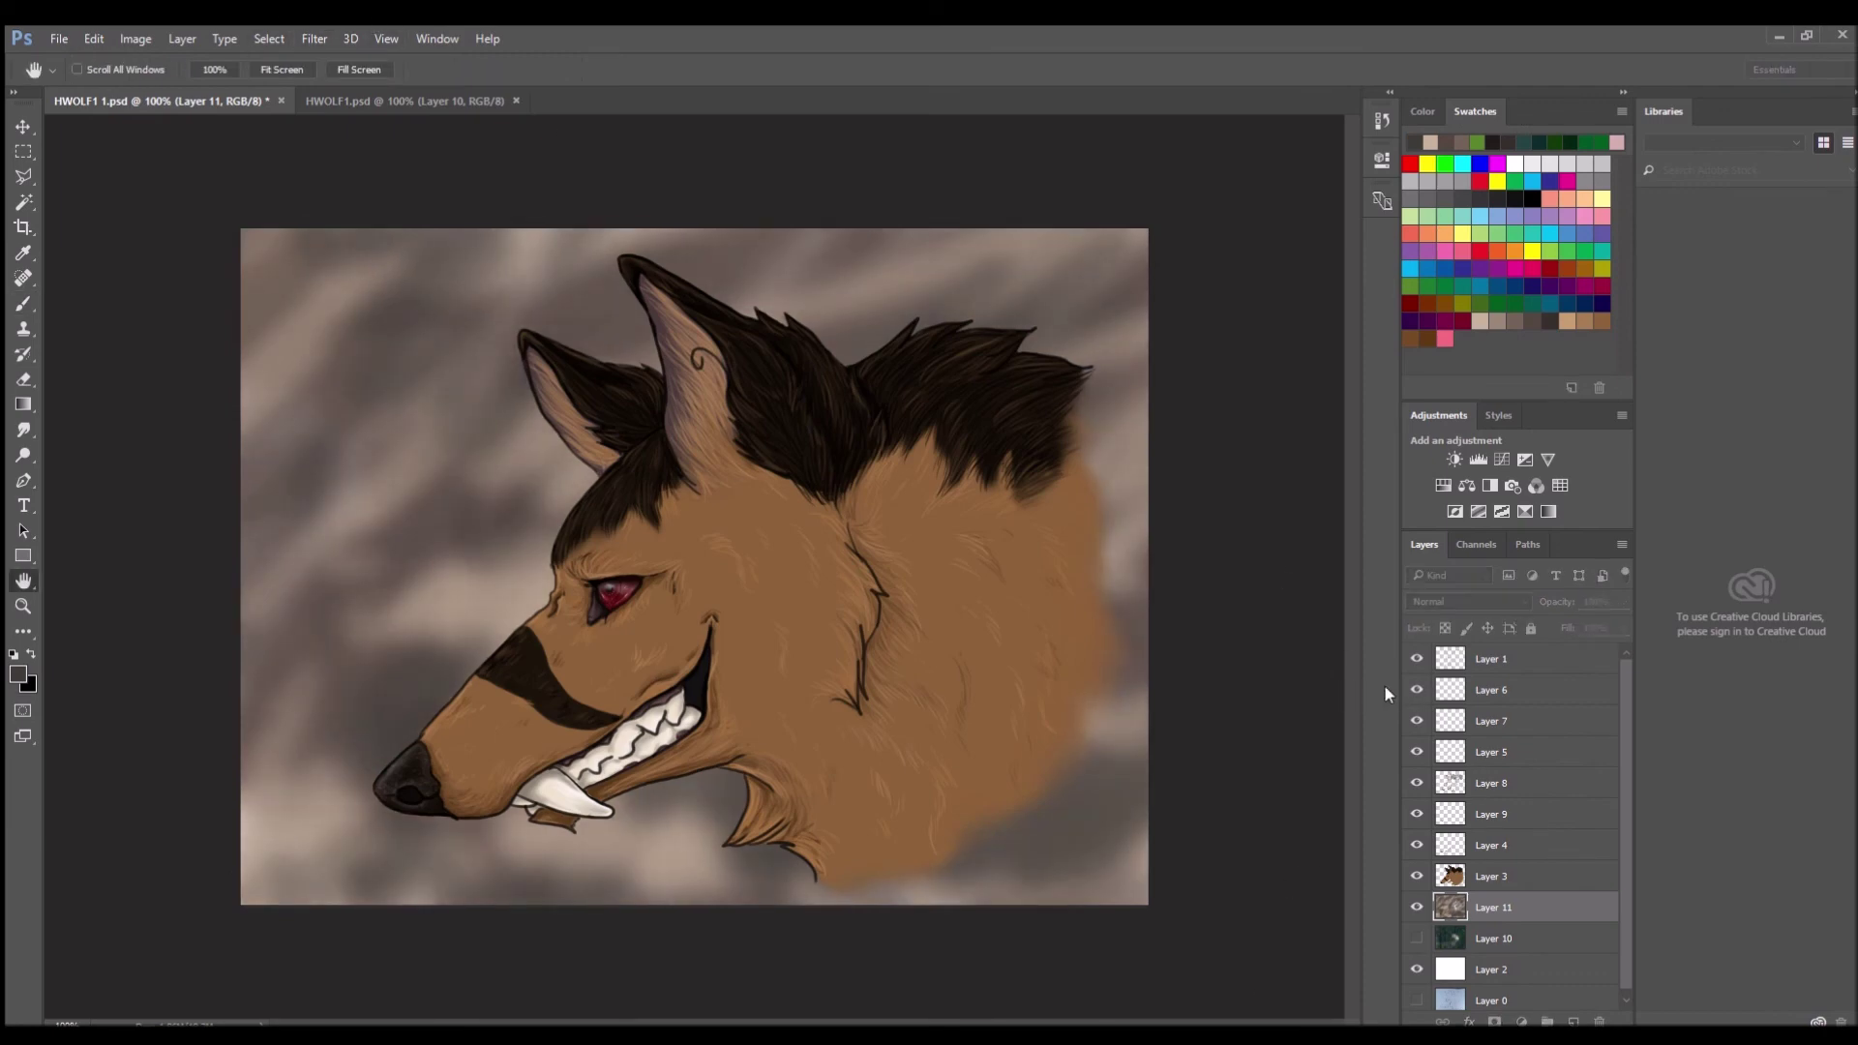
{"action": "left_click", "coordinate": [1517, 323]}
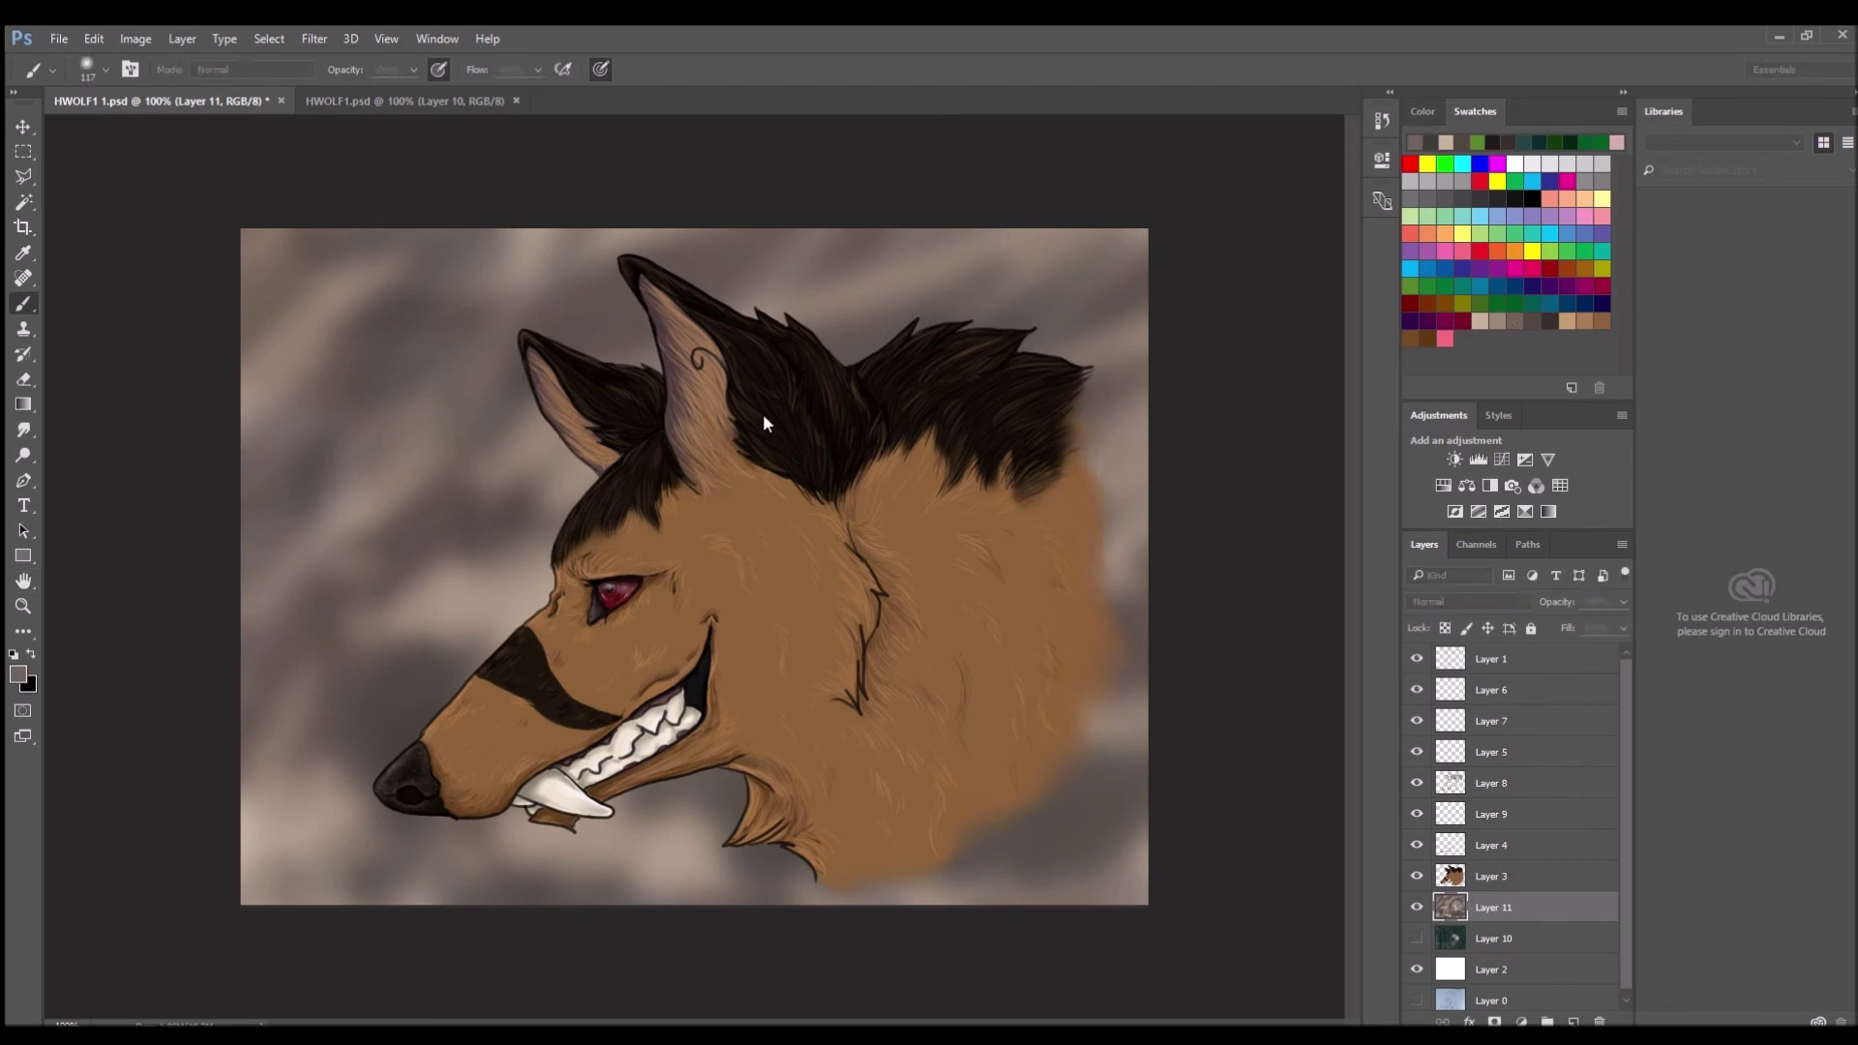
{"action": "key", "text": "ctrl+z"}
{"action": "key", "text": "ctrl+z"}
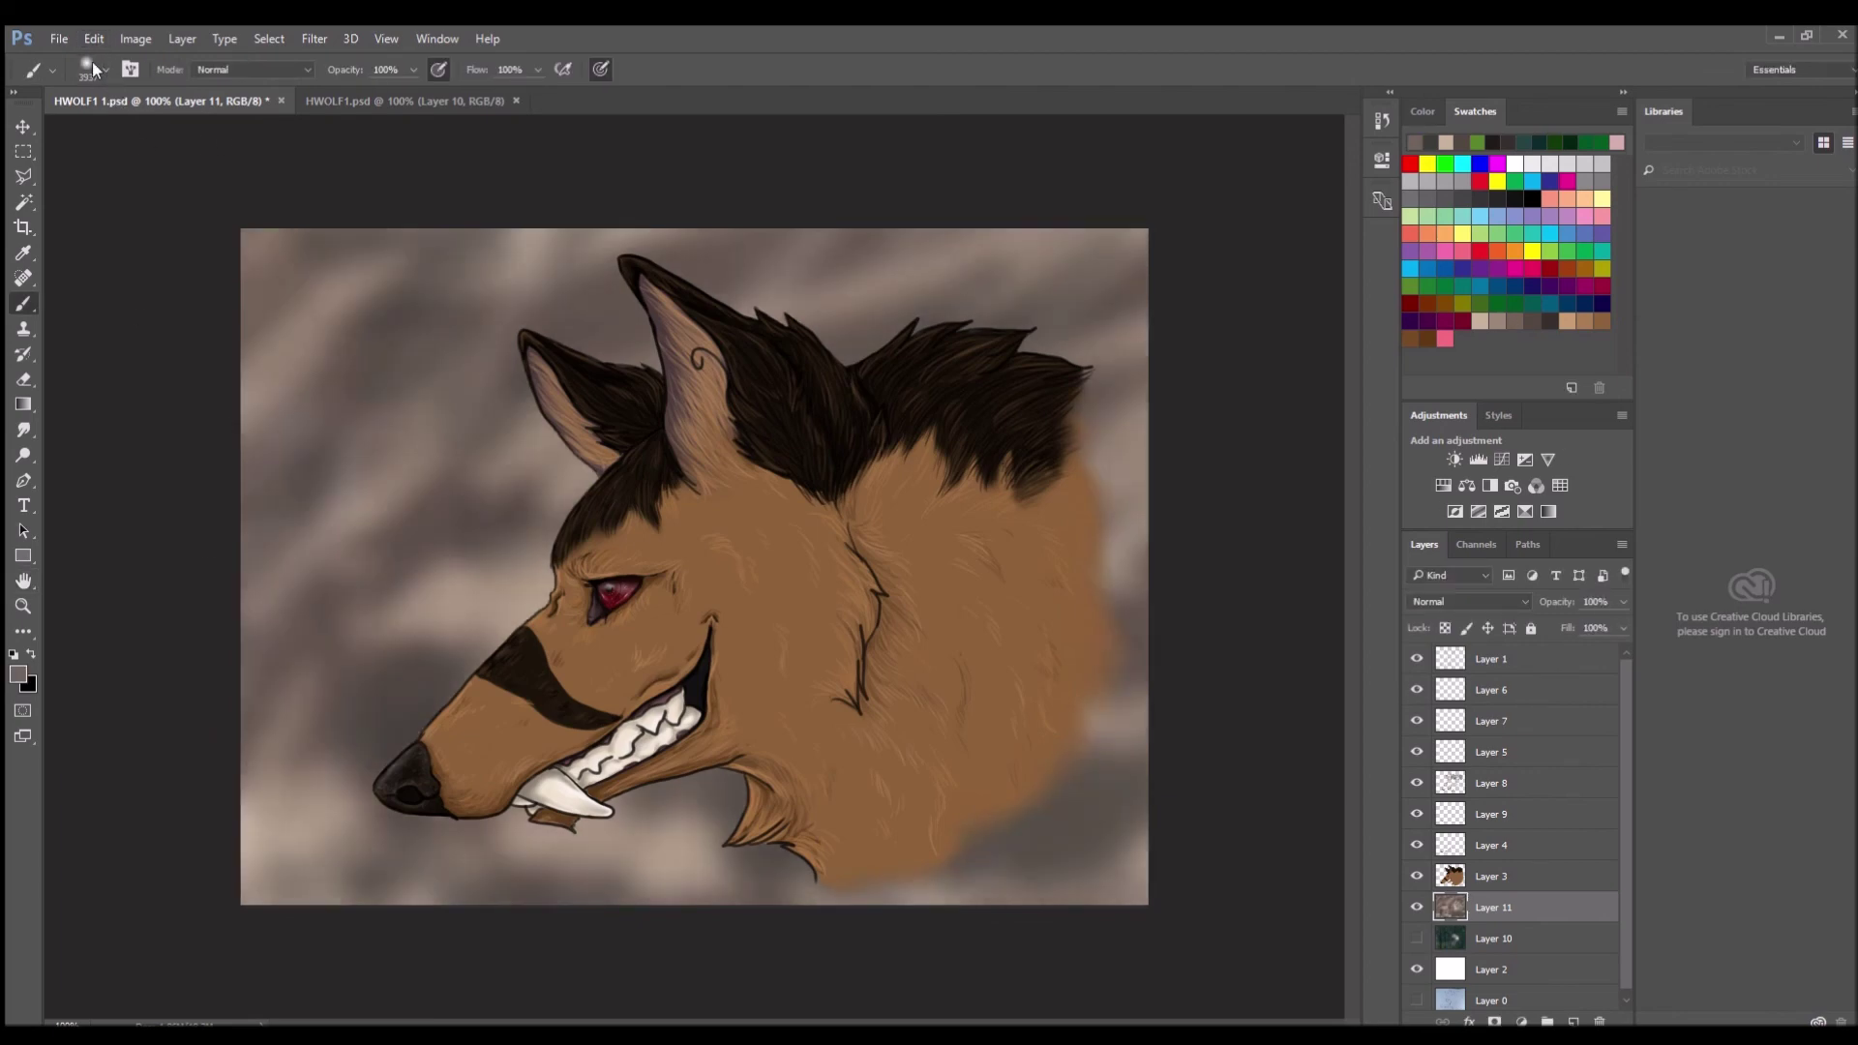
{"action": "key", "text": "bracketright"}
{"action": "key", "text": "bracketright"}
{"action": "key", "text": "bracketright"}
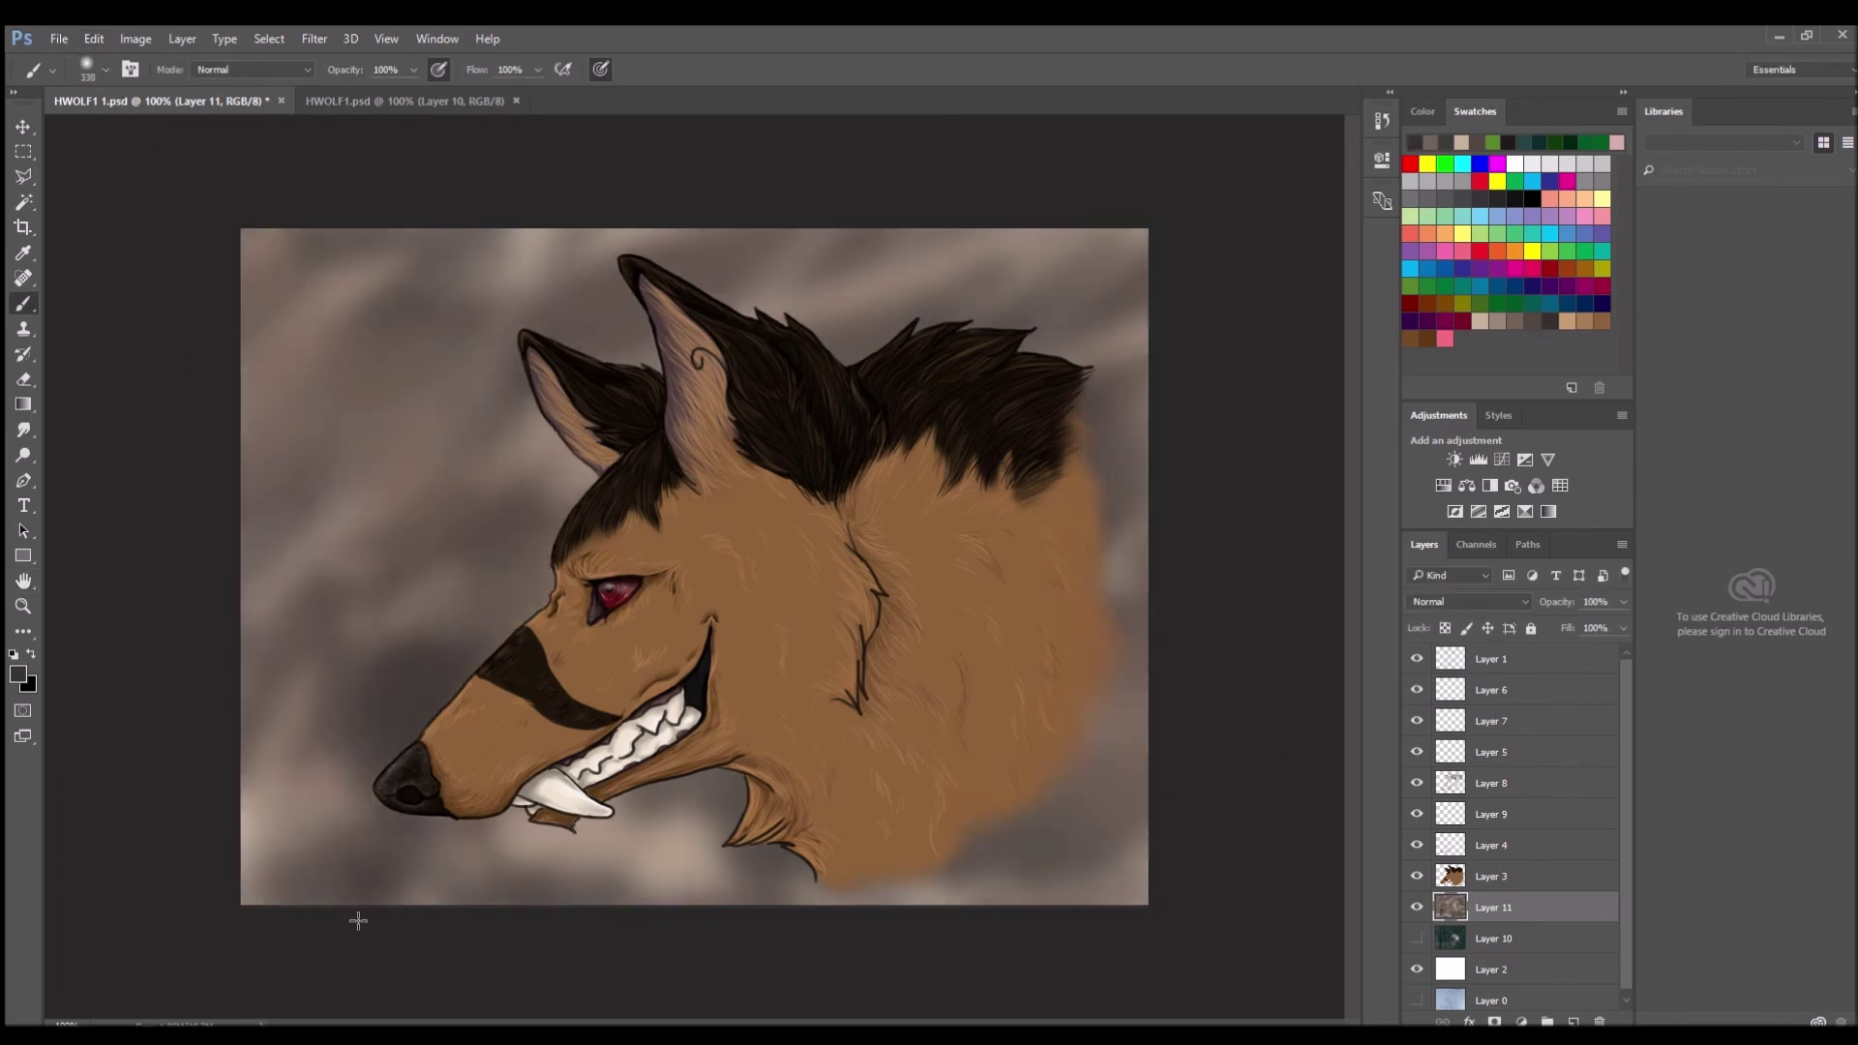
{"action": "left_click", "coordinate": [566, 231], "text": "alt"}
{"action": "left_click_drag", "start_coordinate": [1113, 755], "coordinate": [1074, 852]}
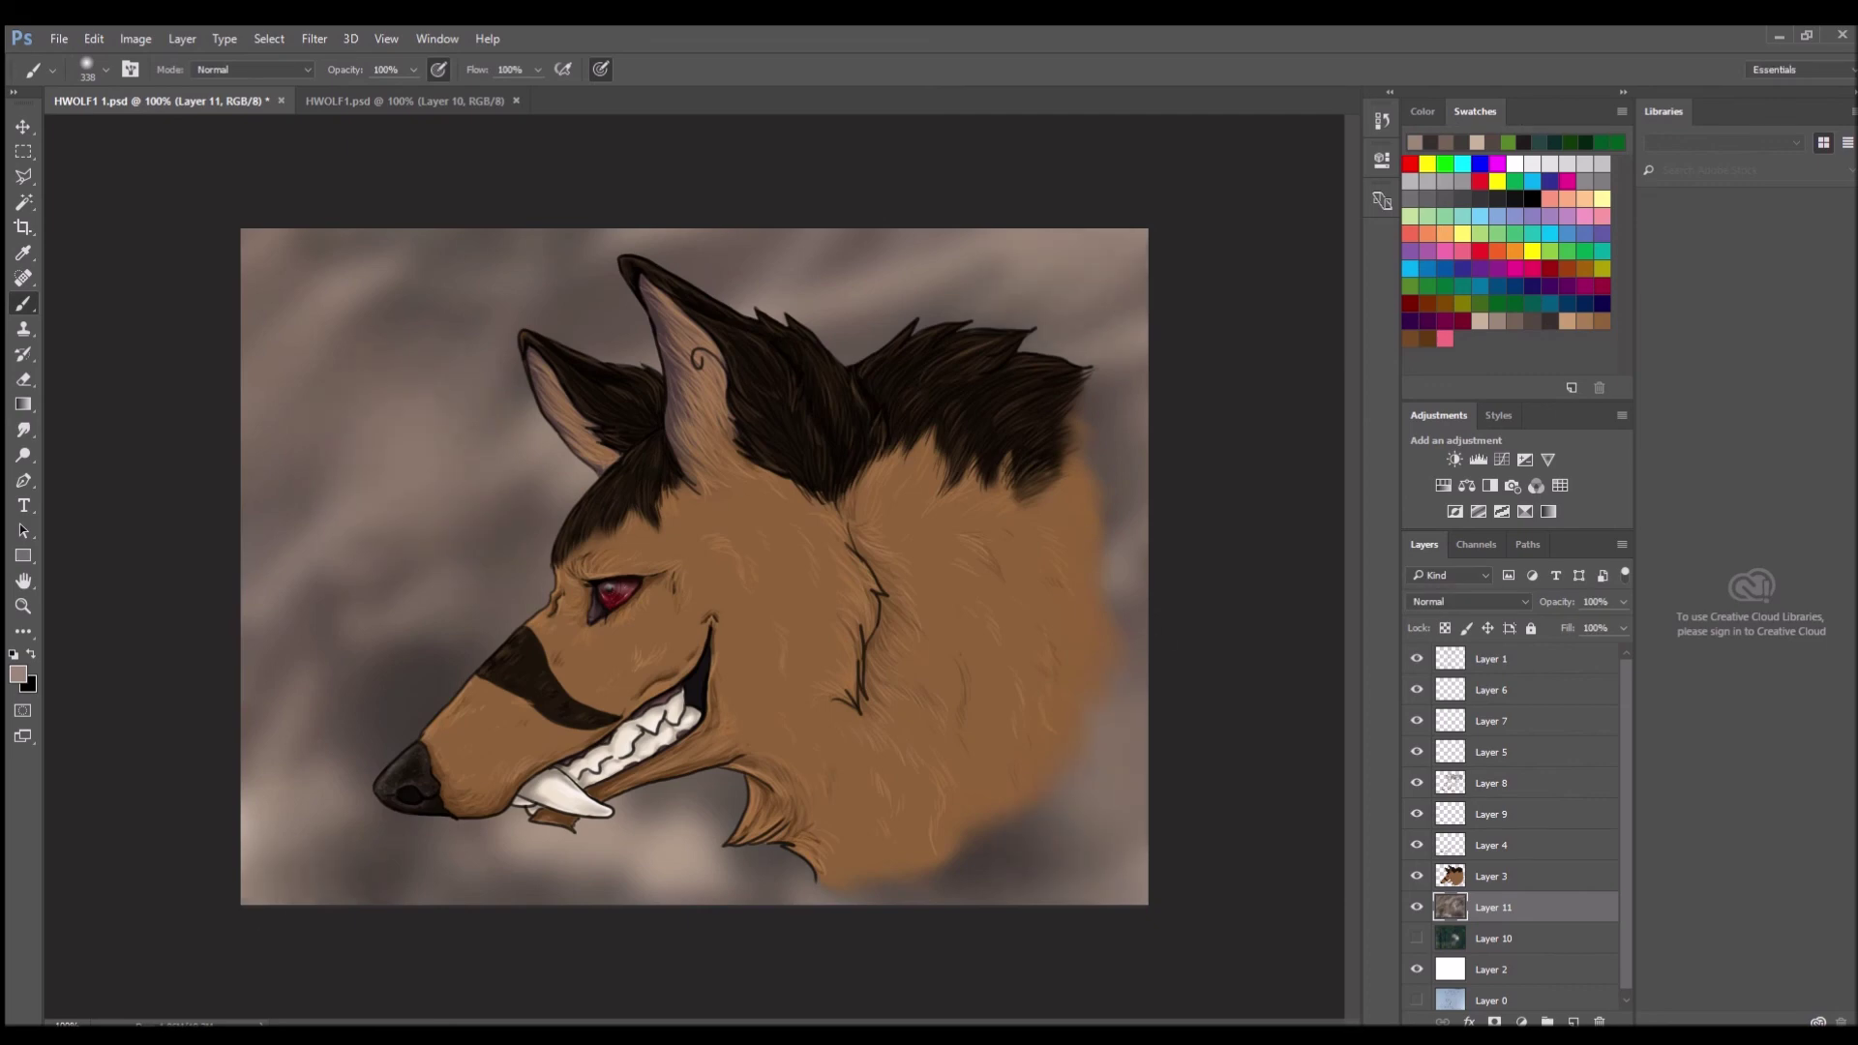
On a new top layer, soften the fur's right and lower edges with grey and pinkish-brown.
{"action": "left_click", "coordinate": [1490, 658]}
{"action": "key", "text": "ctrl+shift+alt+n"}
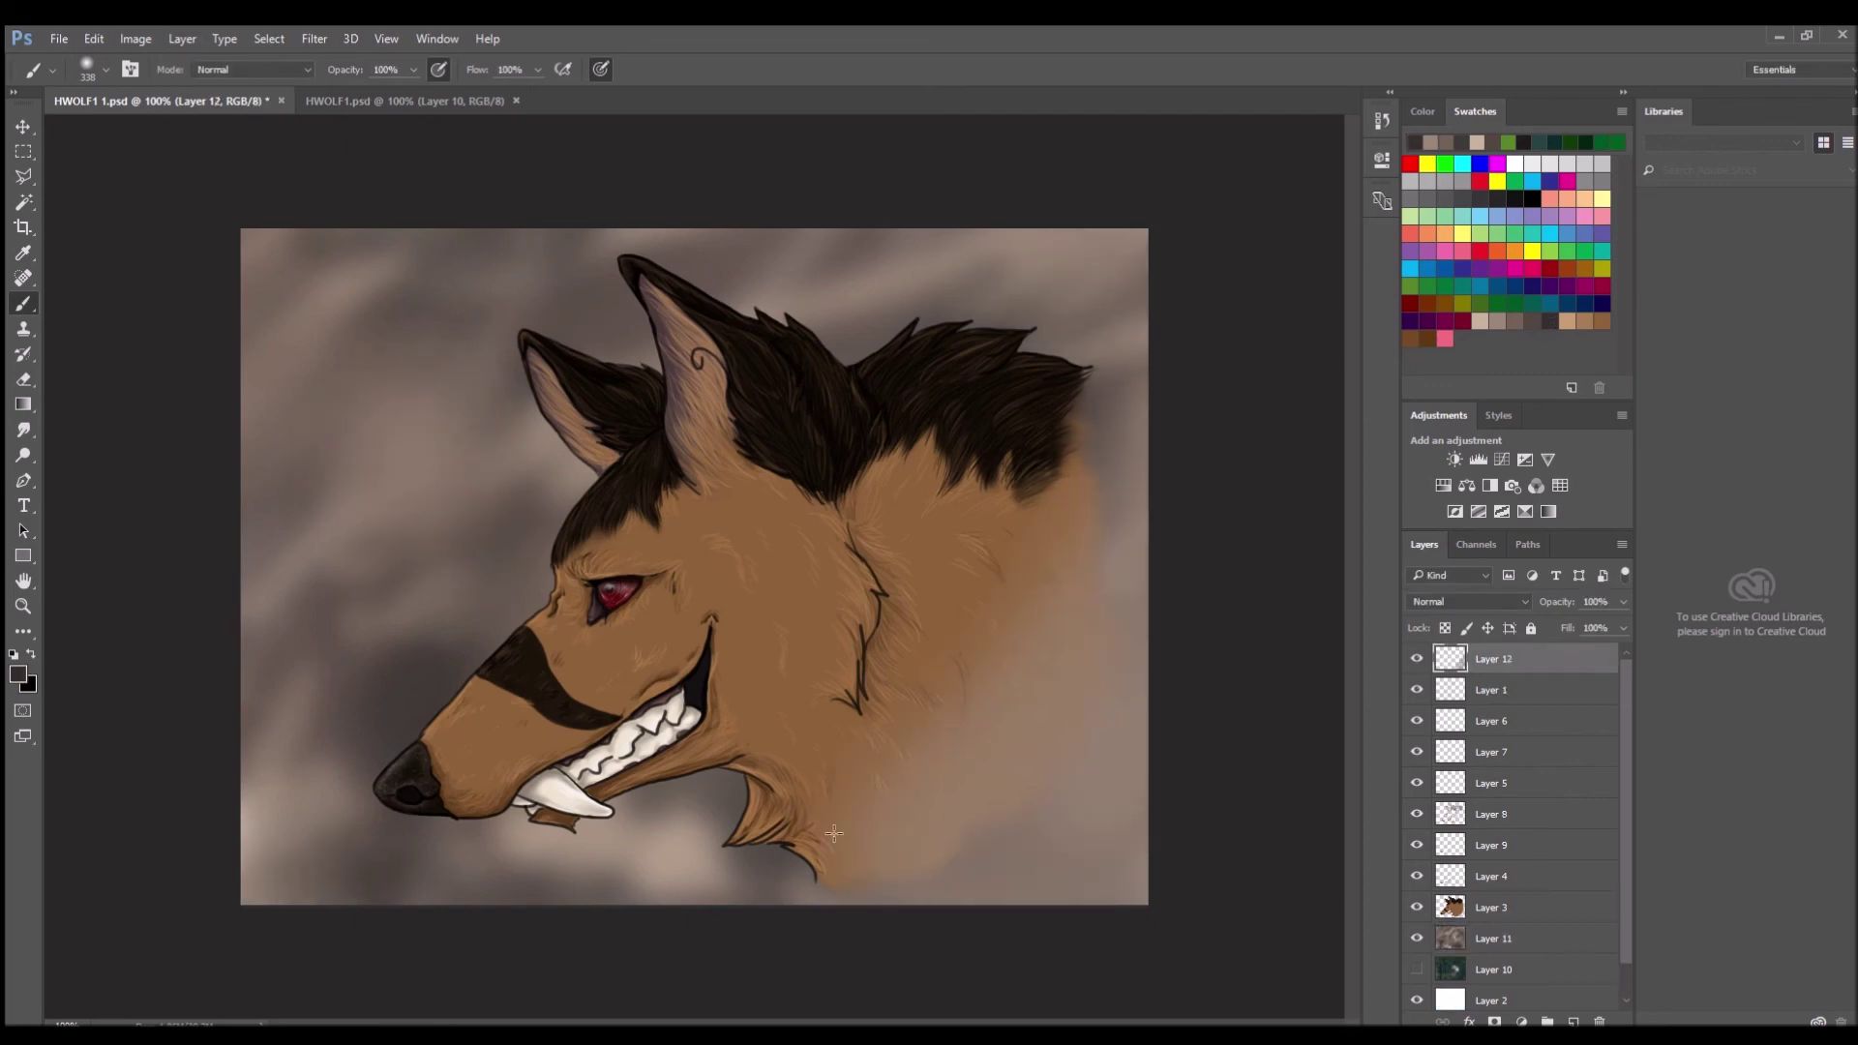
{"action": "left_click_drag", "start_coordinate": [968, 852], "coordinate": [1082, 366]}
{"action": "left_click", "coordinate": [1022, 752], "text": "alt"}
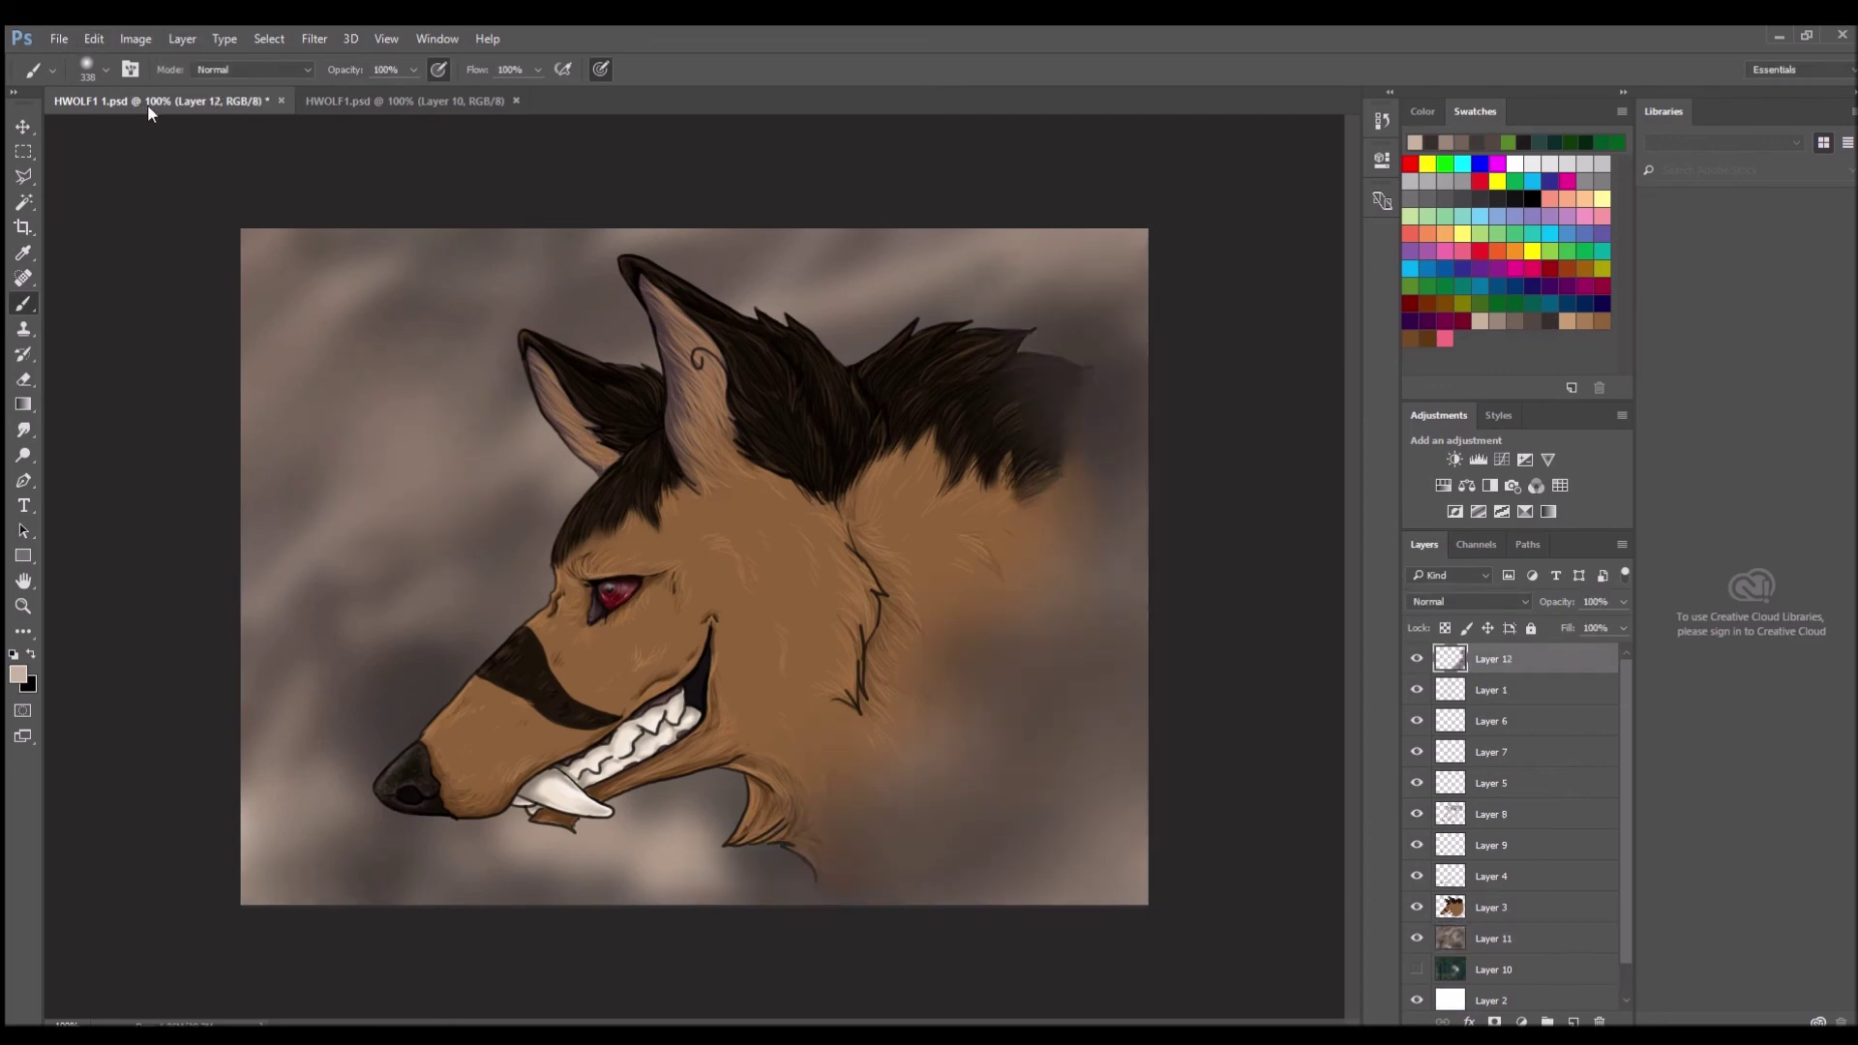
{"action": "left_click_drag", "start_coordinate": [1056, 729], "coordinate": [968, 793]}
{"action": "left_click", "coordinate": [1013, 651], "text": "alt"}
{"action": "mouse_move", "coordinate": [1012, 651]}
{"action": "left_mouse_down"}
{"action": "mouse_move", "coordinate": [935, 864]}
{"action": "mouse_move", "coordinate": [1142, 677]}
{"action": "left_mouse_up"}
Paint over the fur's right and bottom edges in light brown and light beige.
{"action": "left_click", "coordinate": [977, 774], "text": "alt"}
{"action": "left_click_drag", "start_coordinate": [813, 881], "coordinate": [1113, 425]}
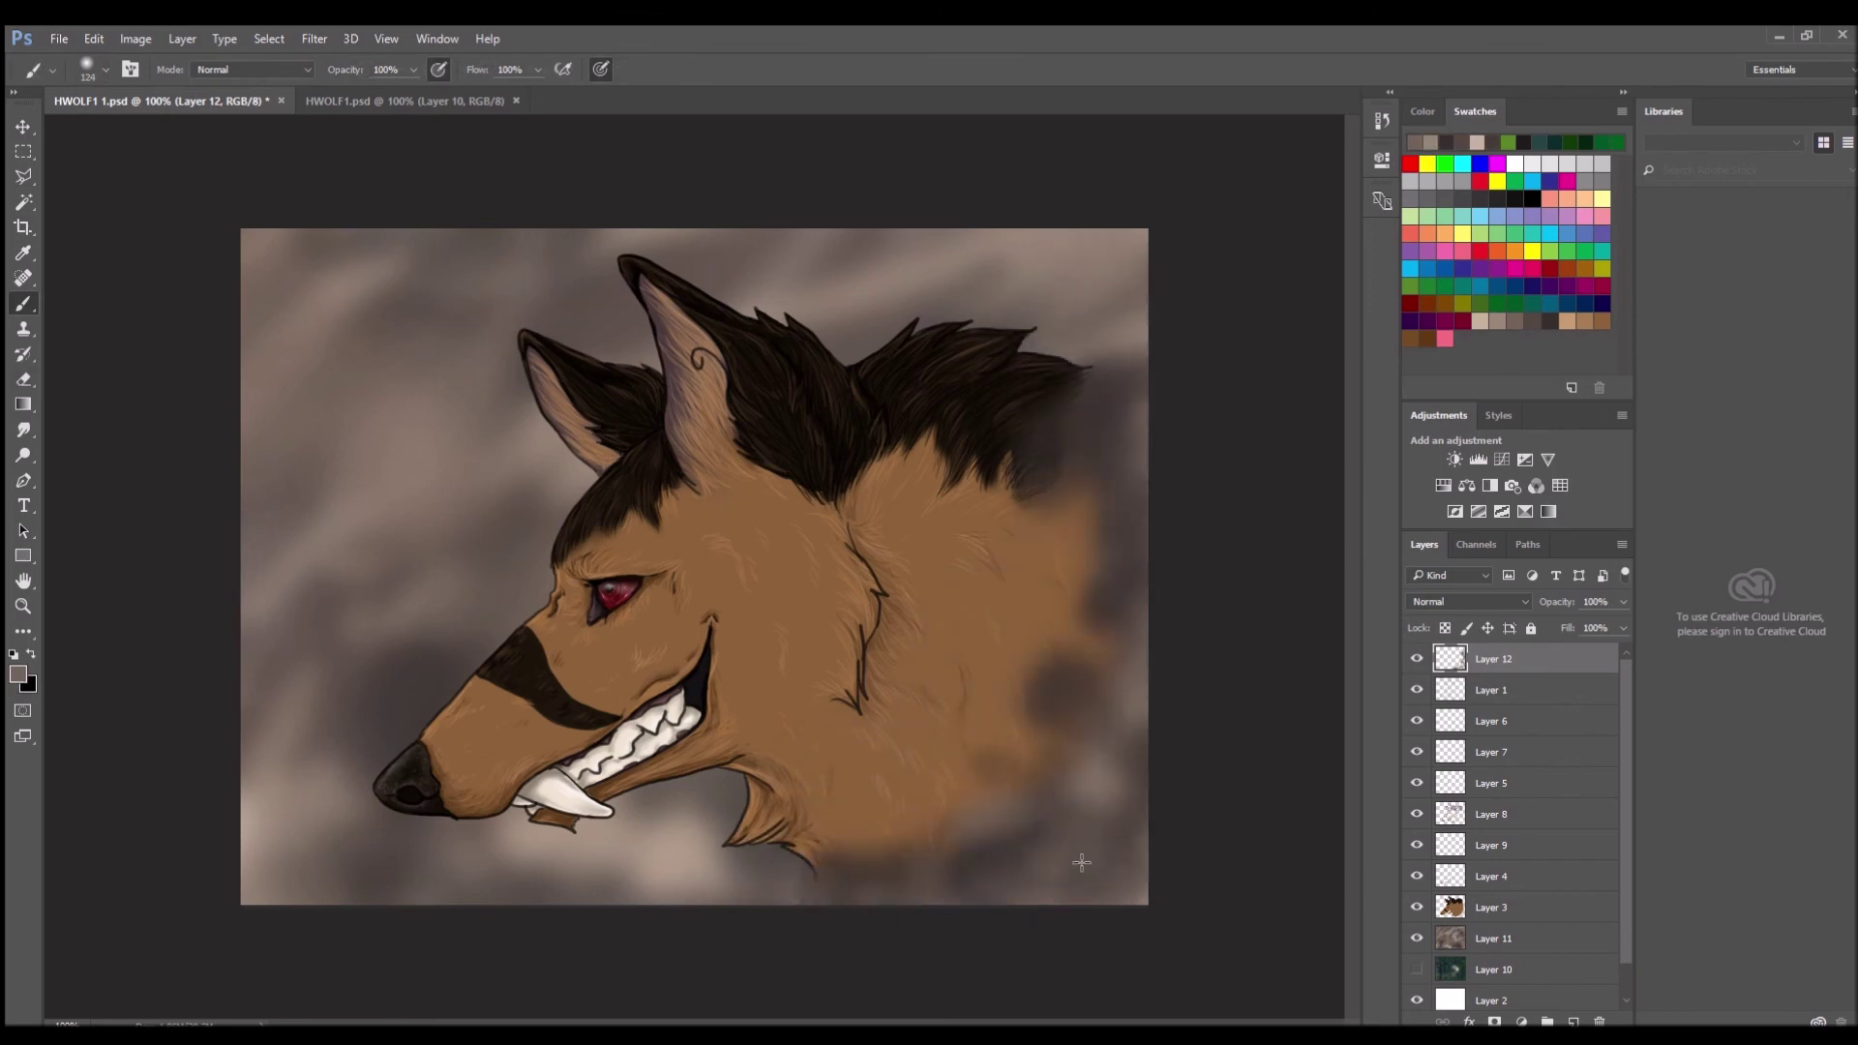
{"action": "left_click", "coordinate": [1515, 328]}
{"action": "left_click_drag", "start_coordinate": [1113, 687], "coordinate": [1074, 368]}
{"action": "left_click_drag", "start_coordinate": [788, 900], "coordinate": [1142, 861]}
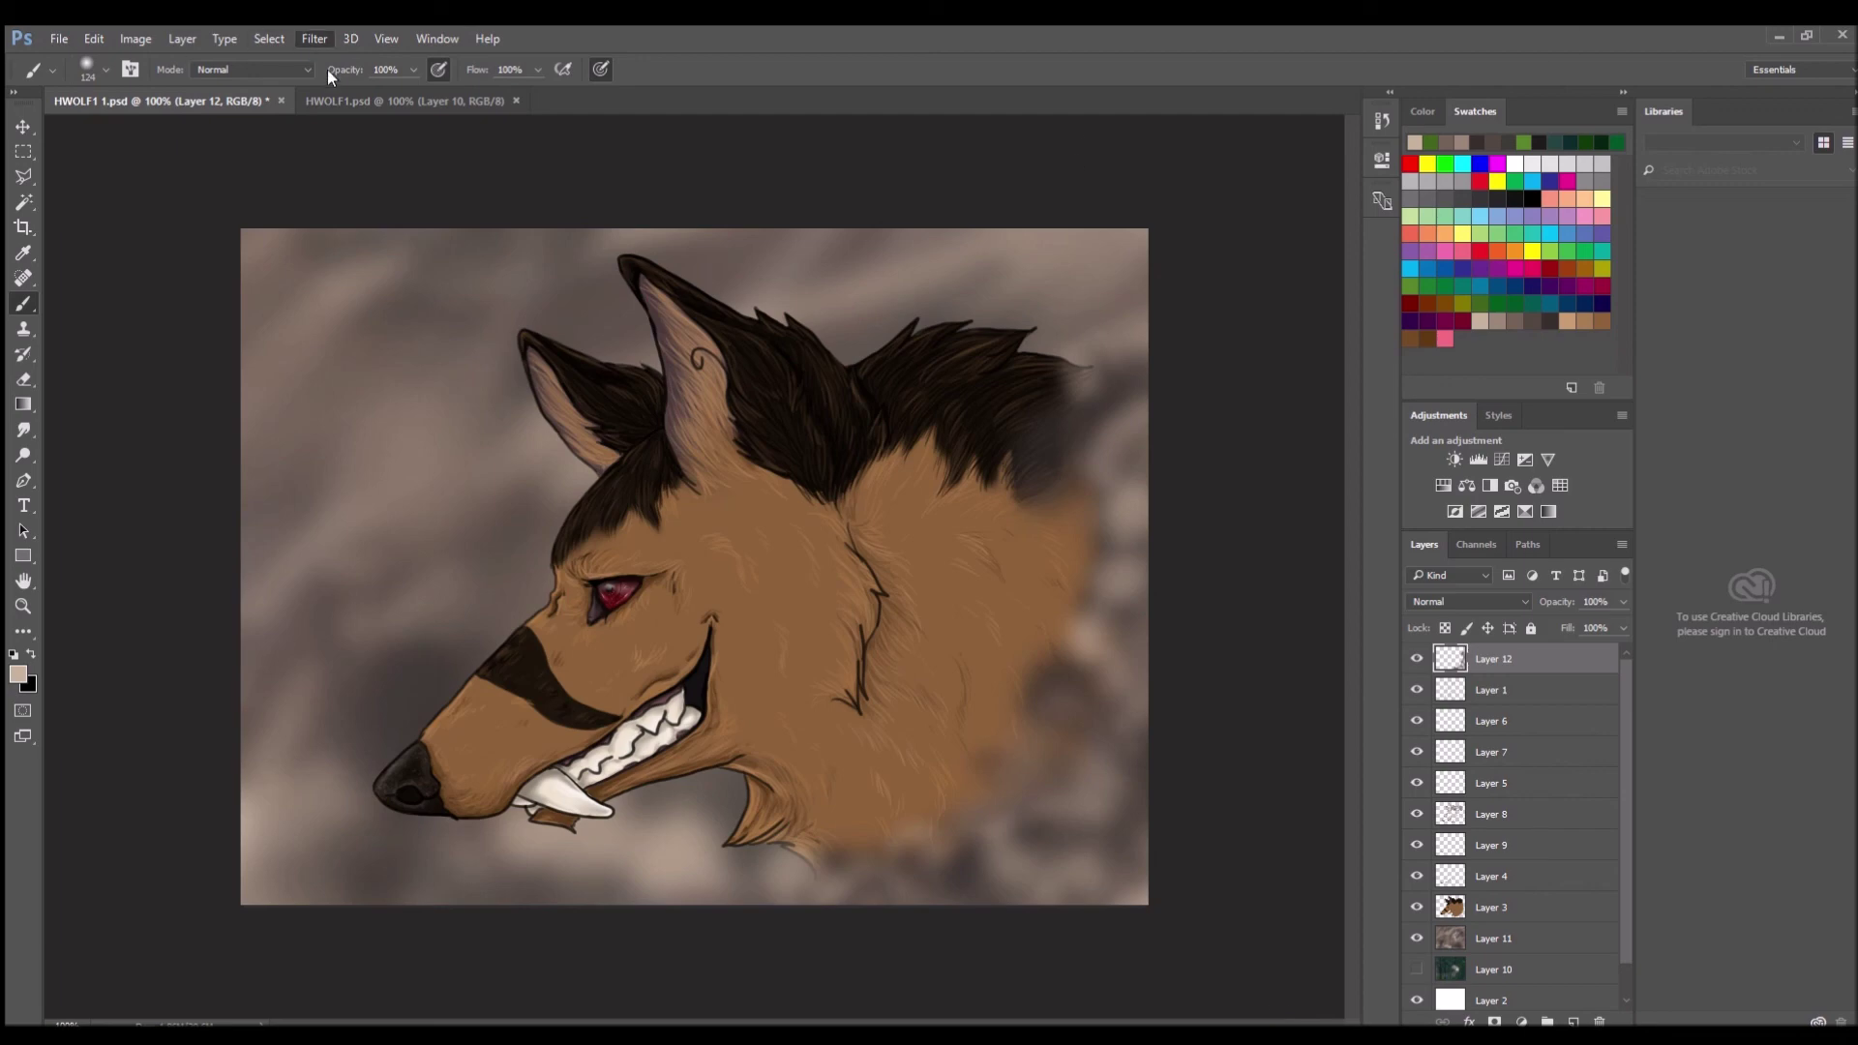
{"action": "key", "text": "h"}
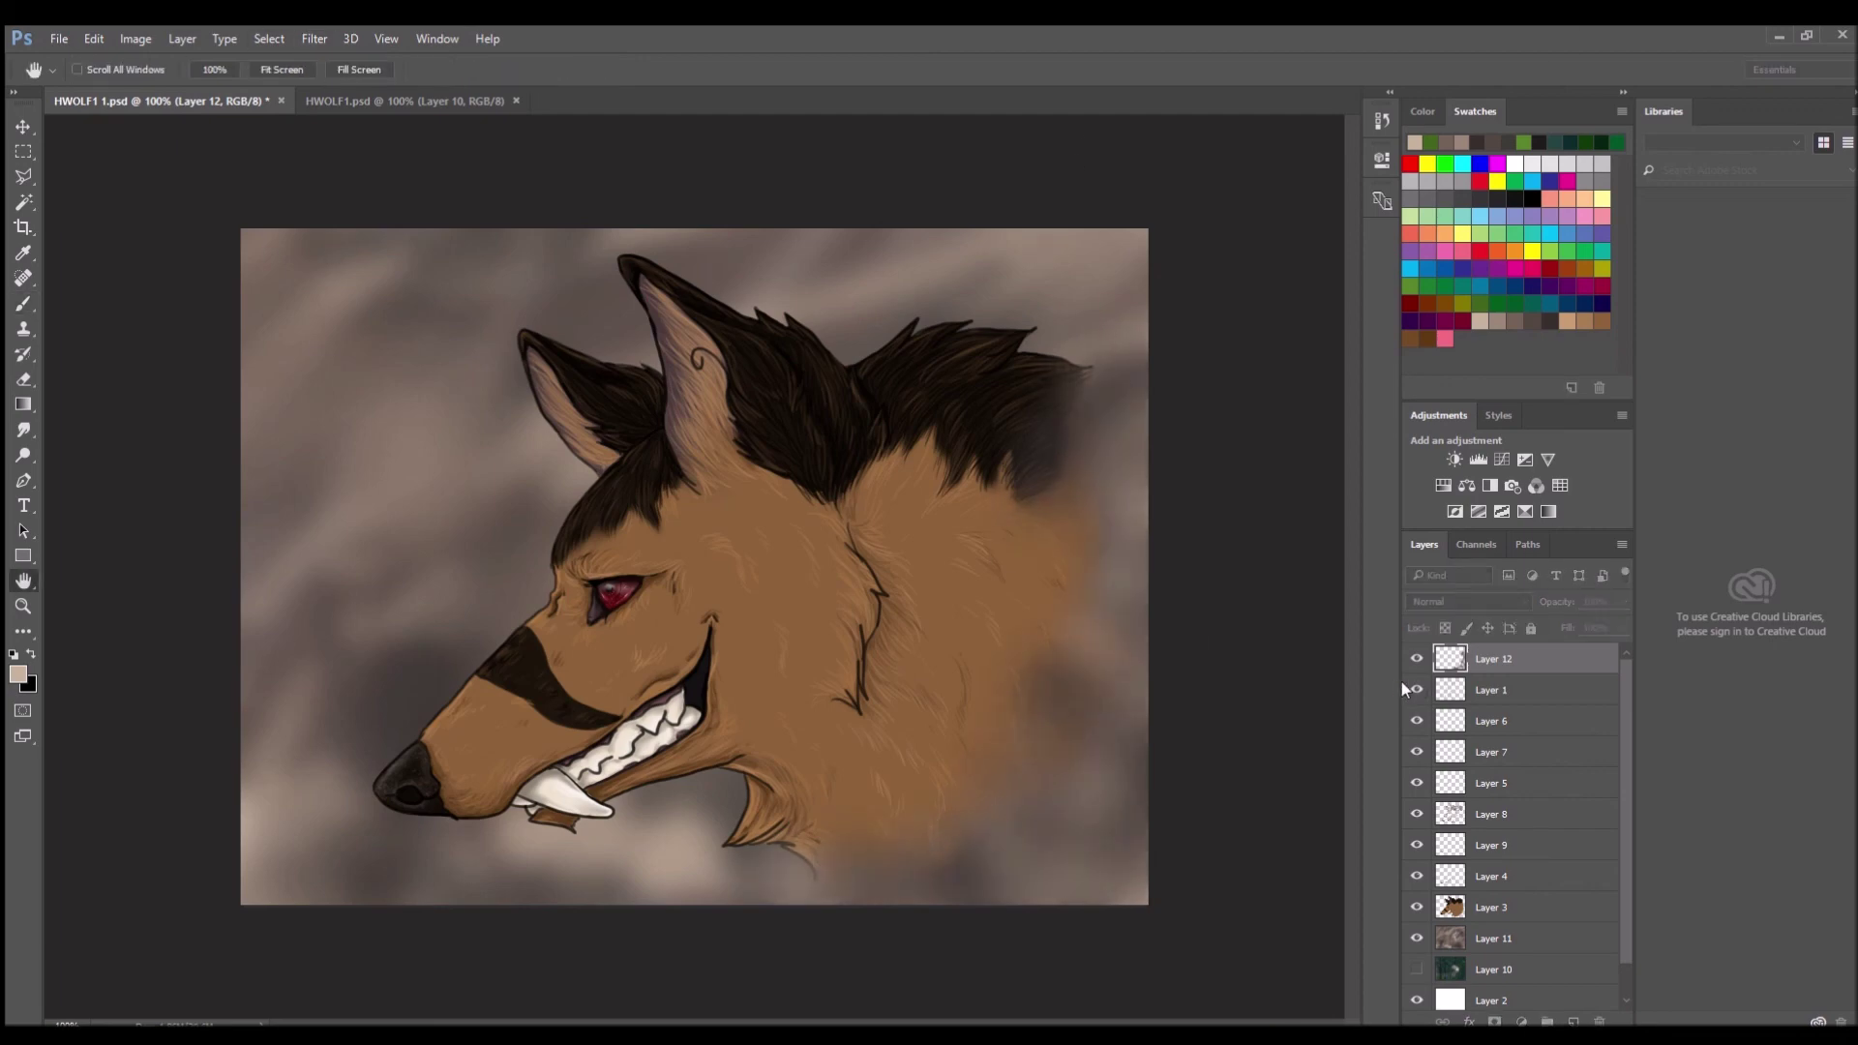
Back in the forest-background document, merge the shading layers, then undo the merges.
{"action": "key", "text": "b"}
{"action": "key", "text": "ctrl+Tab"}
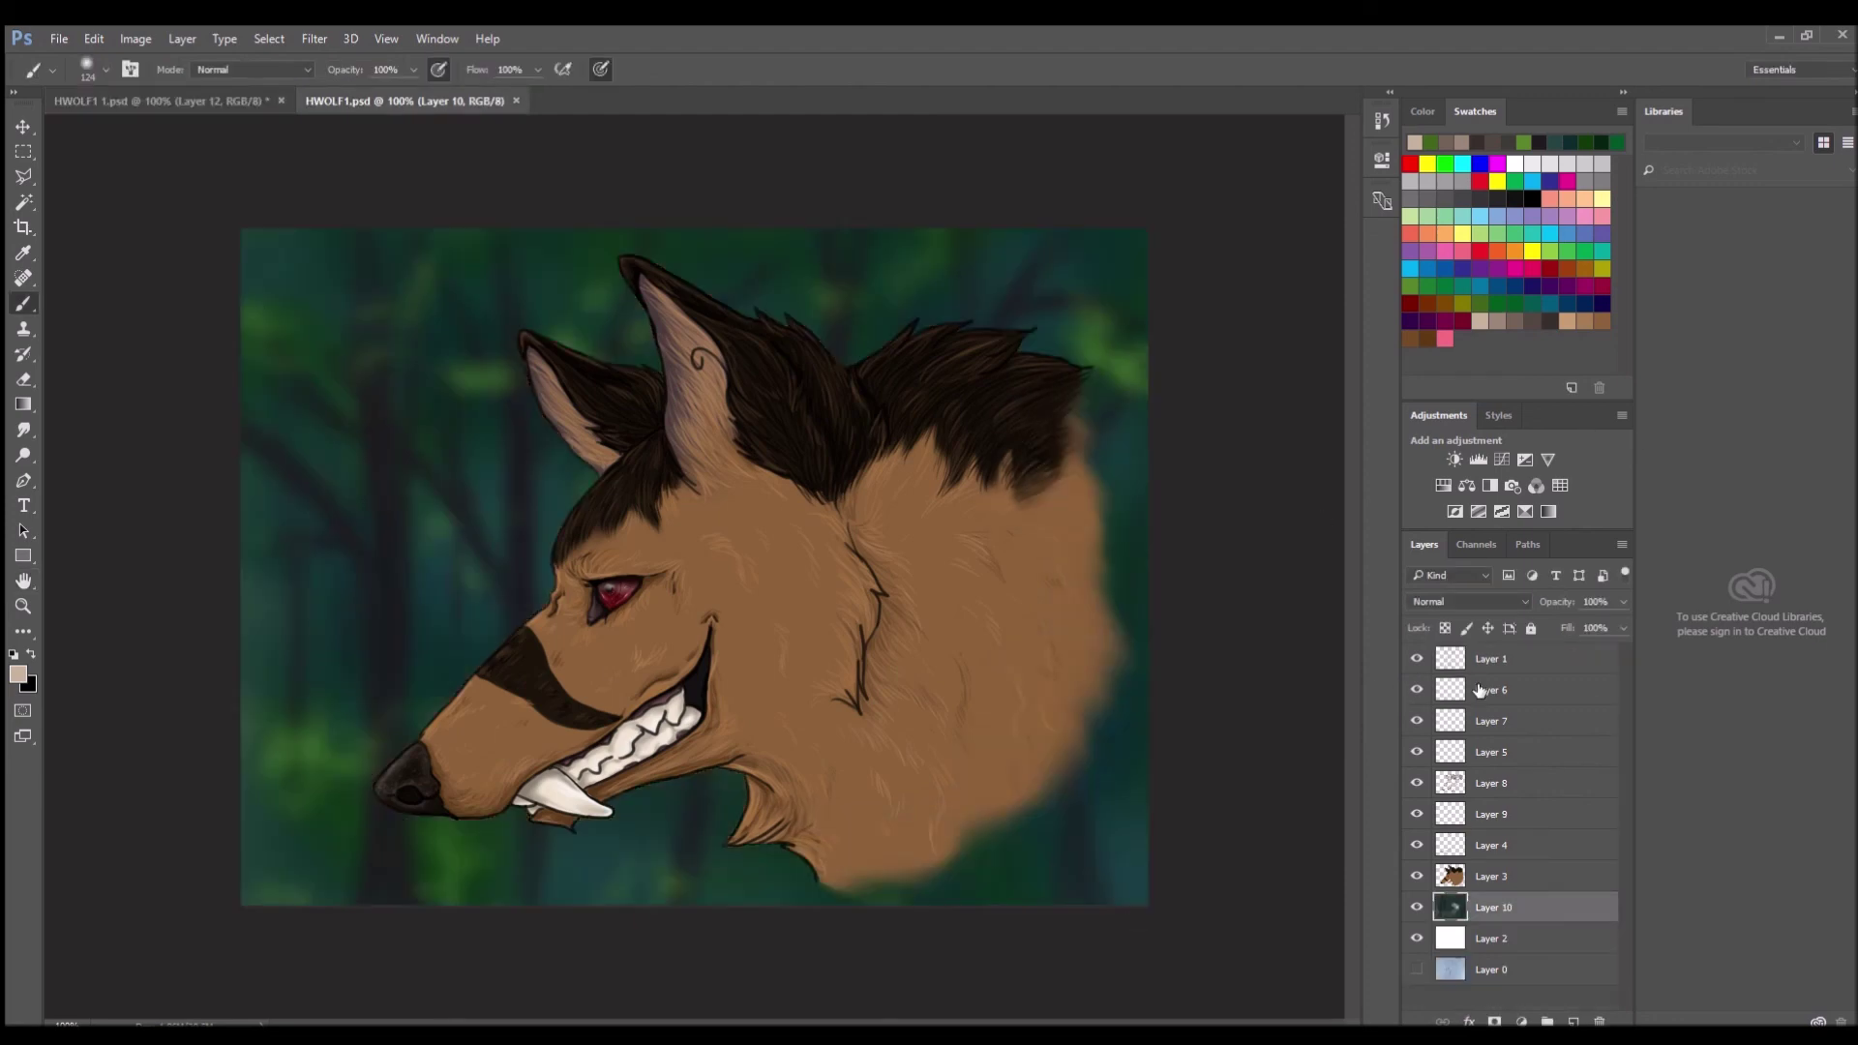
{"action": "key", "text": "ctrl+e"}
{"action": "key", "text": "ctrl+e"}
{"action": "key", "text": "ctrl+e"}
{"action": "key", "text": "ctrl+e"}
{"action": "key", "text": "ctrl+e"}
{"action": "key", "text": "ctrl+z"}
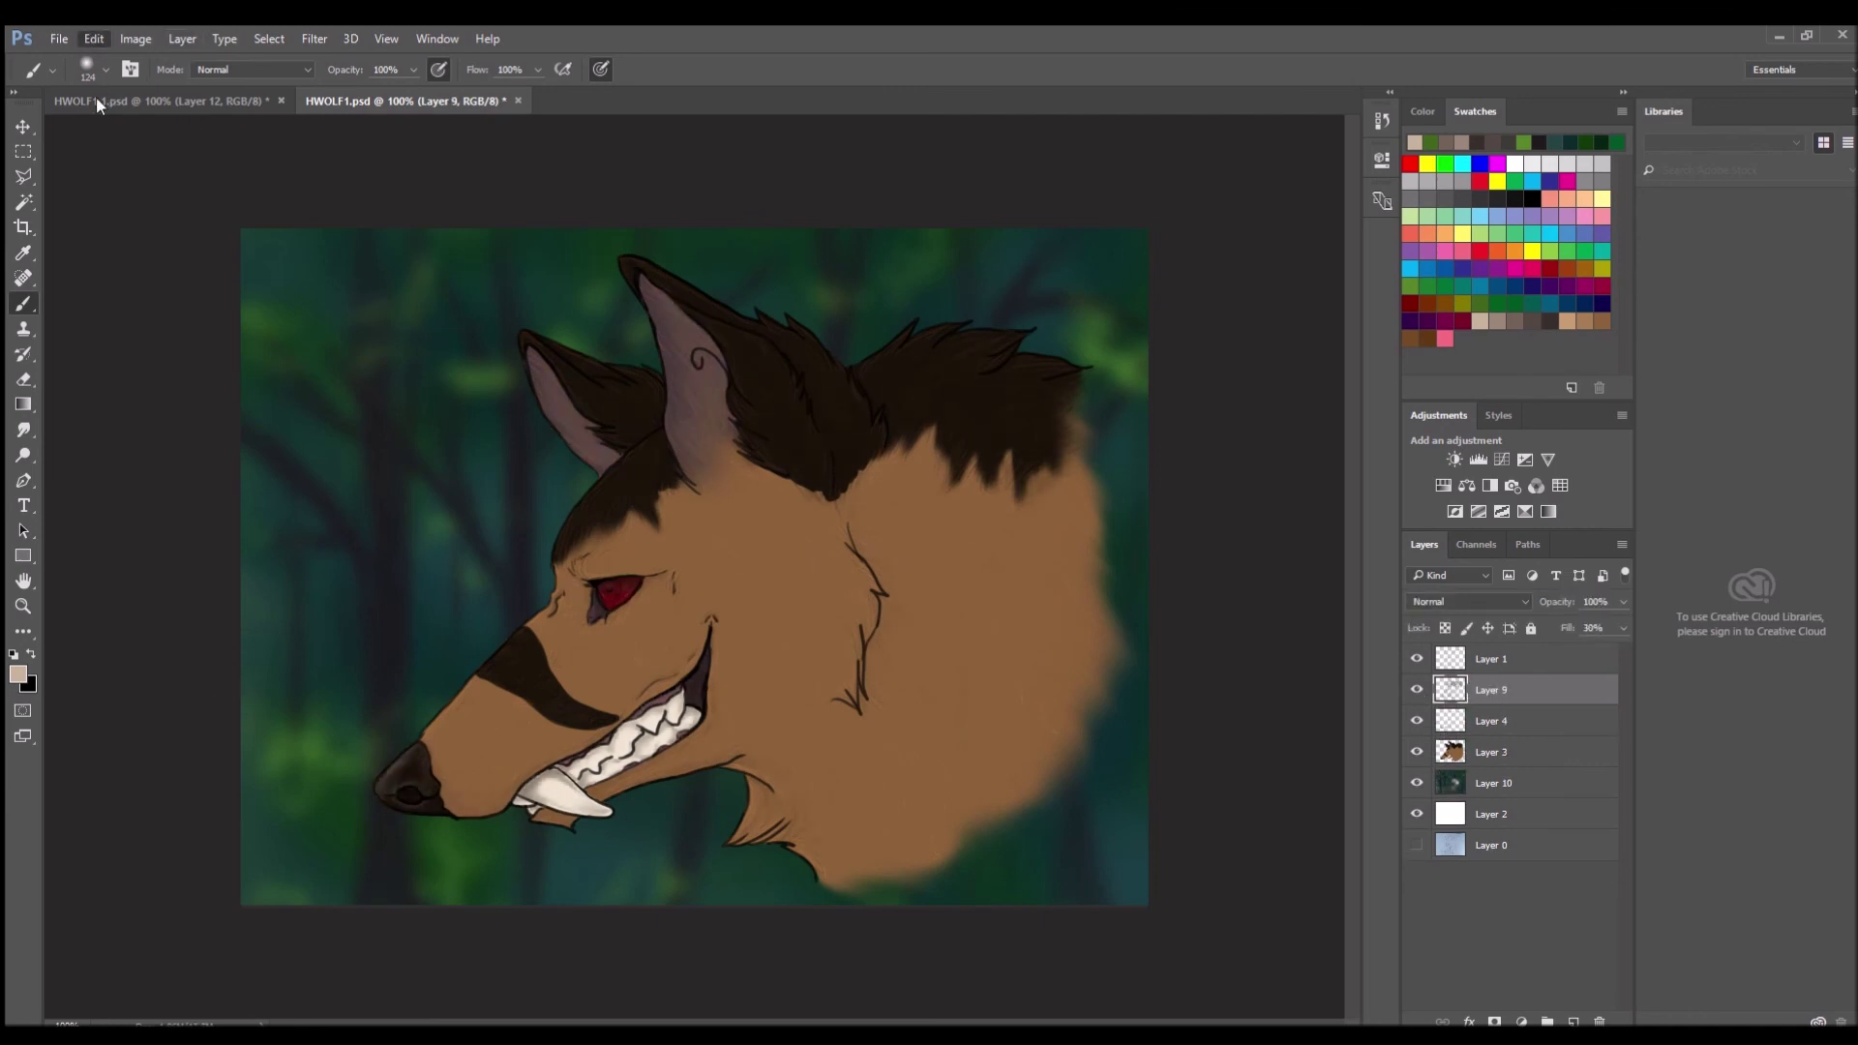
{"action": "key", "text": "ctrl+alt+z"}
{"action": "key", "text": "ctrl+alt+z"}
{"action": "key", "text": "ctrl+alt+z"}
{"action": "key", "text": "ctrl+alt+z"}
{"action": "key", "text": "ctrl+alt+z"}
{"action": "key", "text": "ctrl+alt+z"}
{"action": "key", "text": "ctrl+alt+z"}
{"action": "key", "text": "ctrl+alt+z"}
{"action": "key", "text": "ctrl+alt+z"}
{"action": "key", "text": "ctrl+alt+z"}
{"action": "key", "text": "ctrl+alt+z"}
{"action": "key", "text": "ctrl+alt+z"}
{"action": "key", "text": "ctrl+alt+z"}
{"action": "key", "text": "ctrl+alt+z"}
Merge the fur layers into Layer 3, comparing the fur before and after the edit.
{"action": "key", "text": "i"}
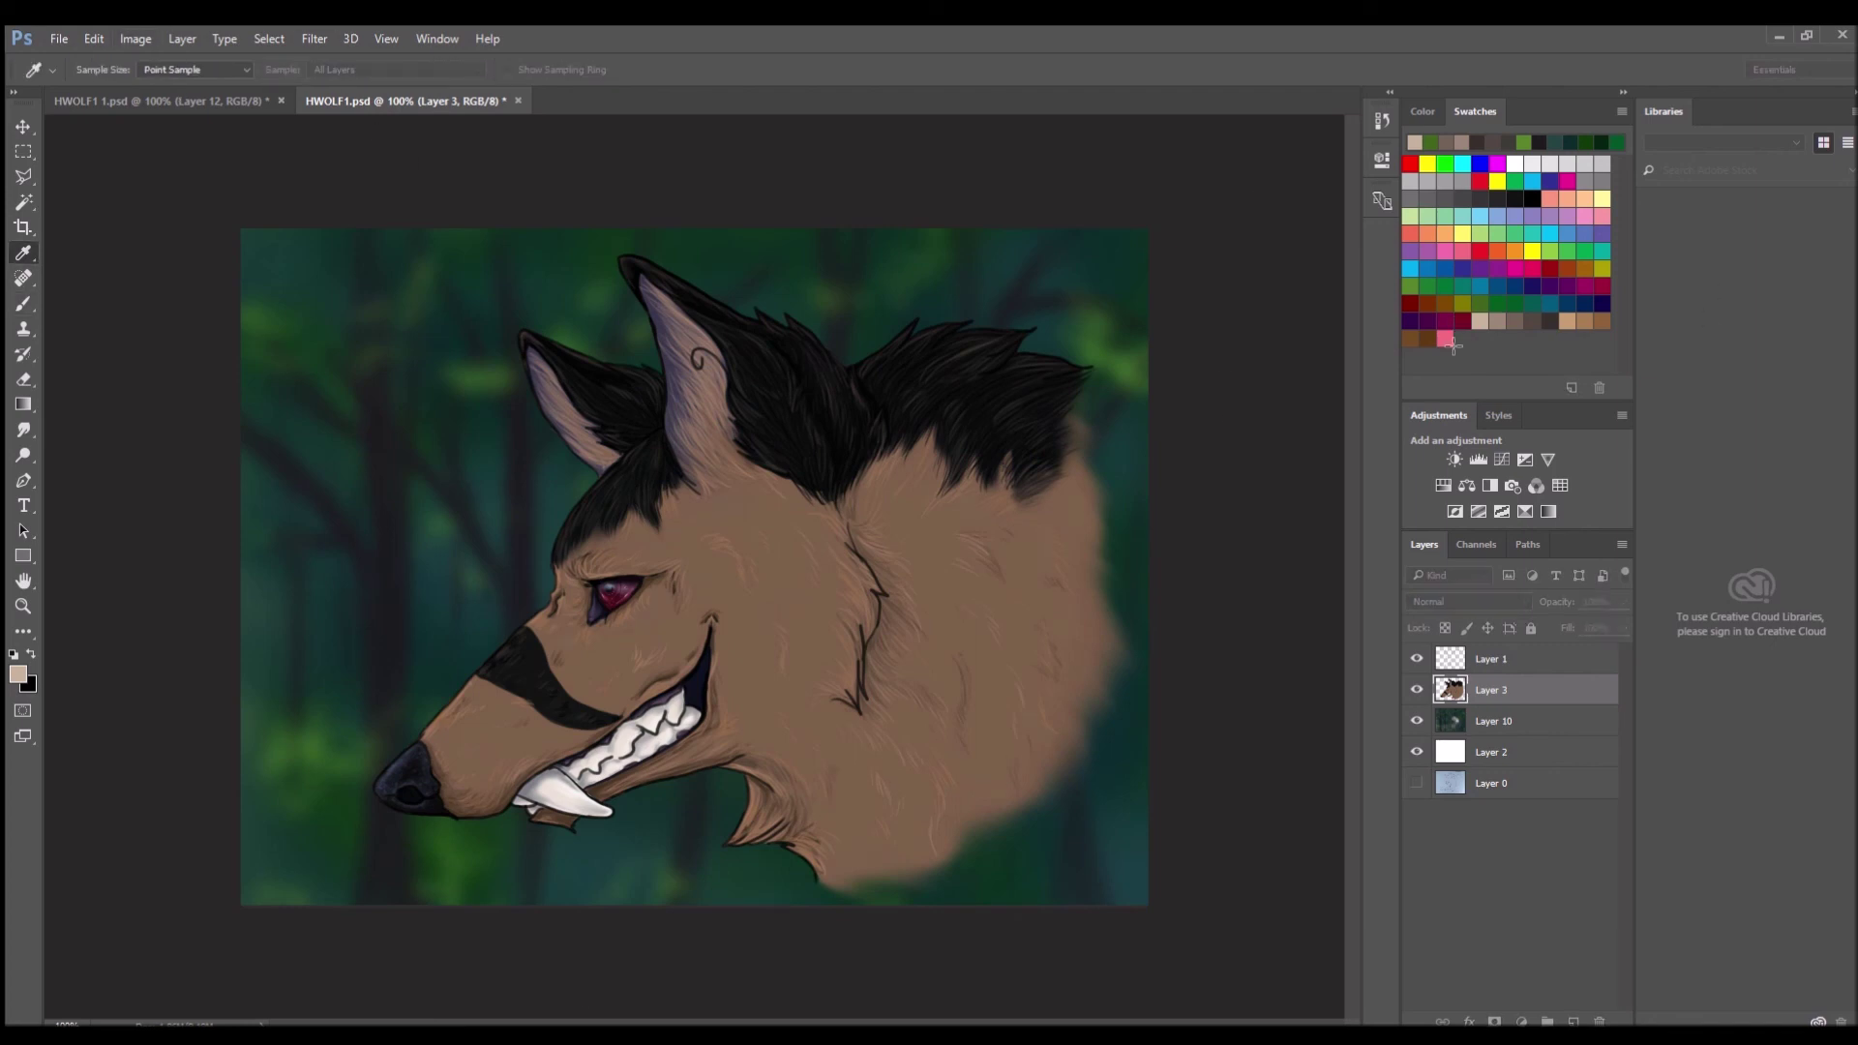
{"action": "key", "text": "ctrl+alt+z"}
{"action": "key", "text": "ctrl+alt+z"}
{"action": "key", "text": "ctrl+z"}
{"action": "key", "text": "ctrl+z"}
{"action": "key", "text": "ctrl+z"}
{"action": "key", "text": "ctrl+z"}
{"action": "key", "text": "b"}
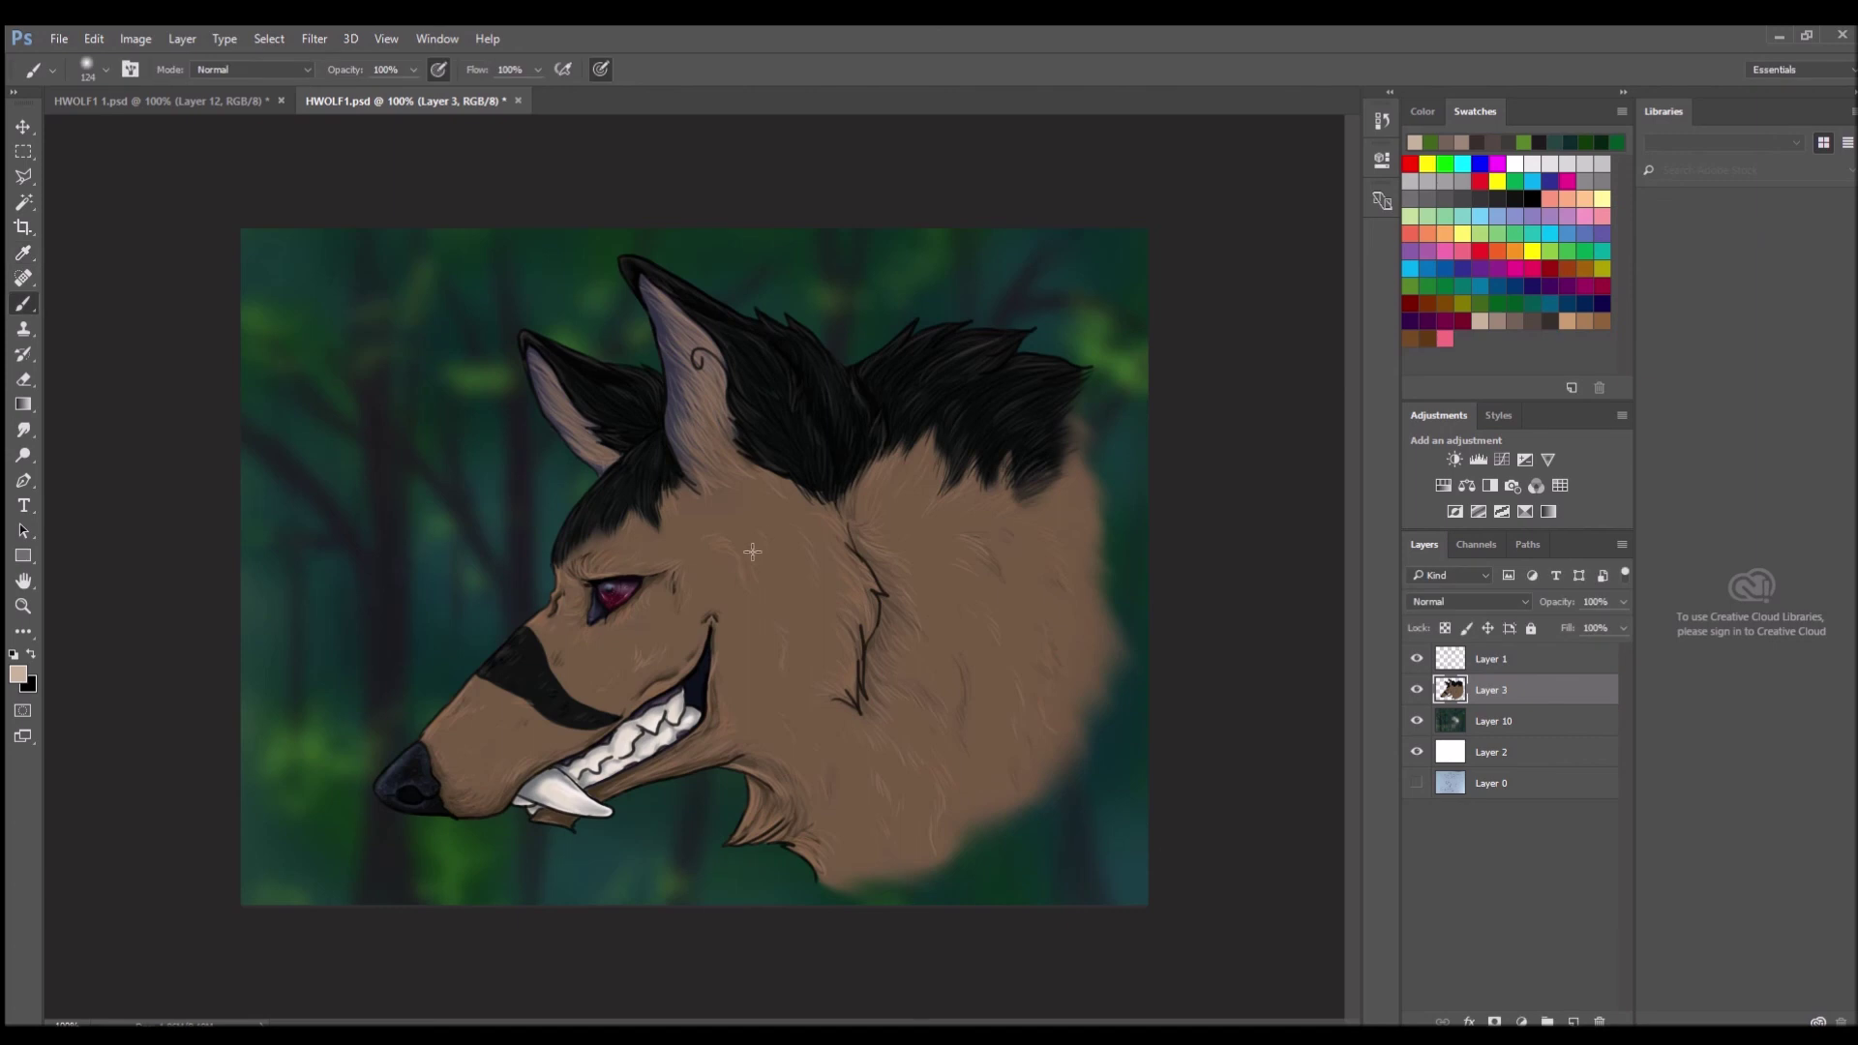
Apply a Lighting Effects spotlight positioned over the wolf's head in the forest document.
{"action": "left_click", "coordinate": [172, 96]}
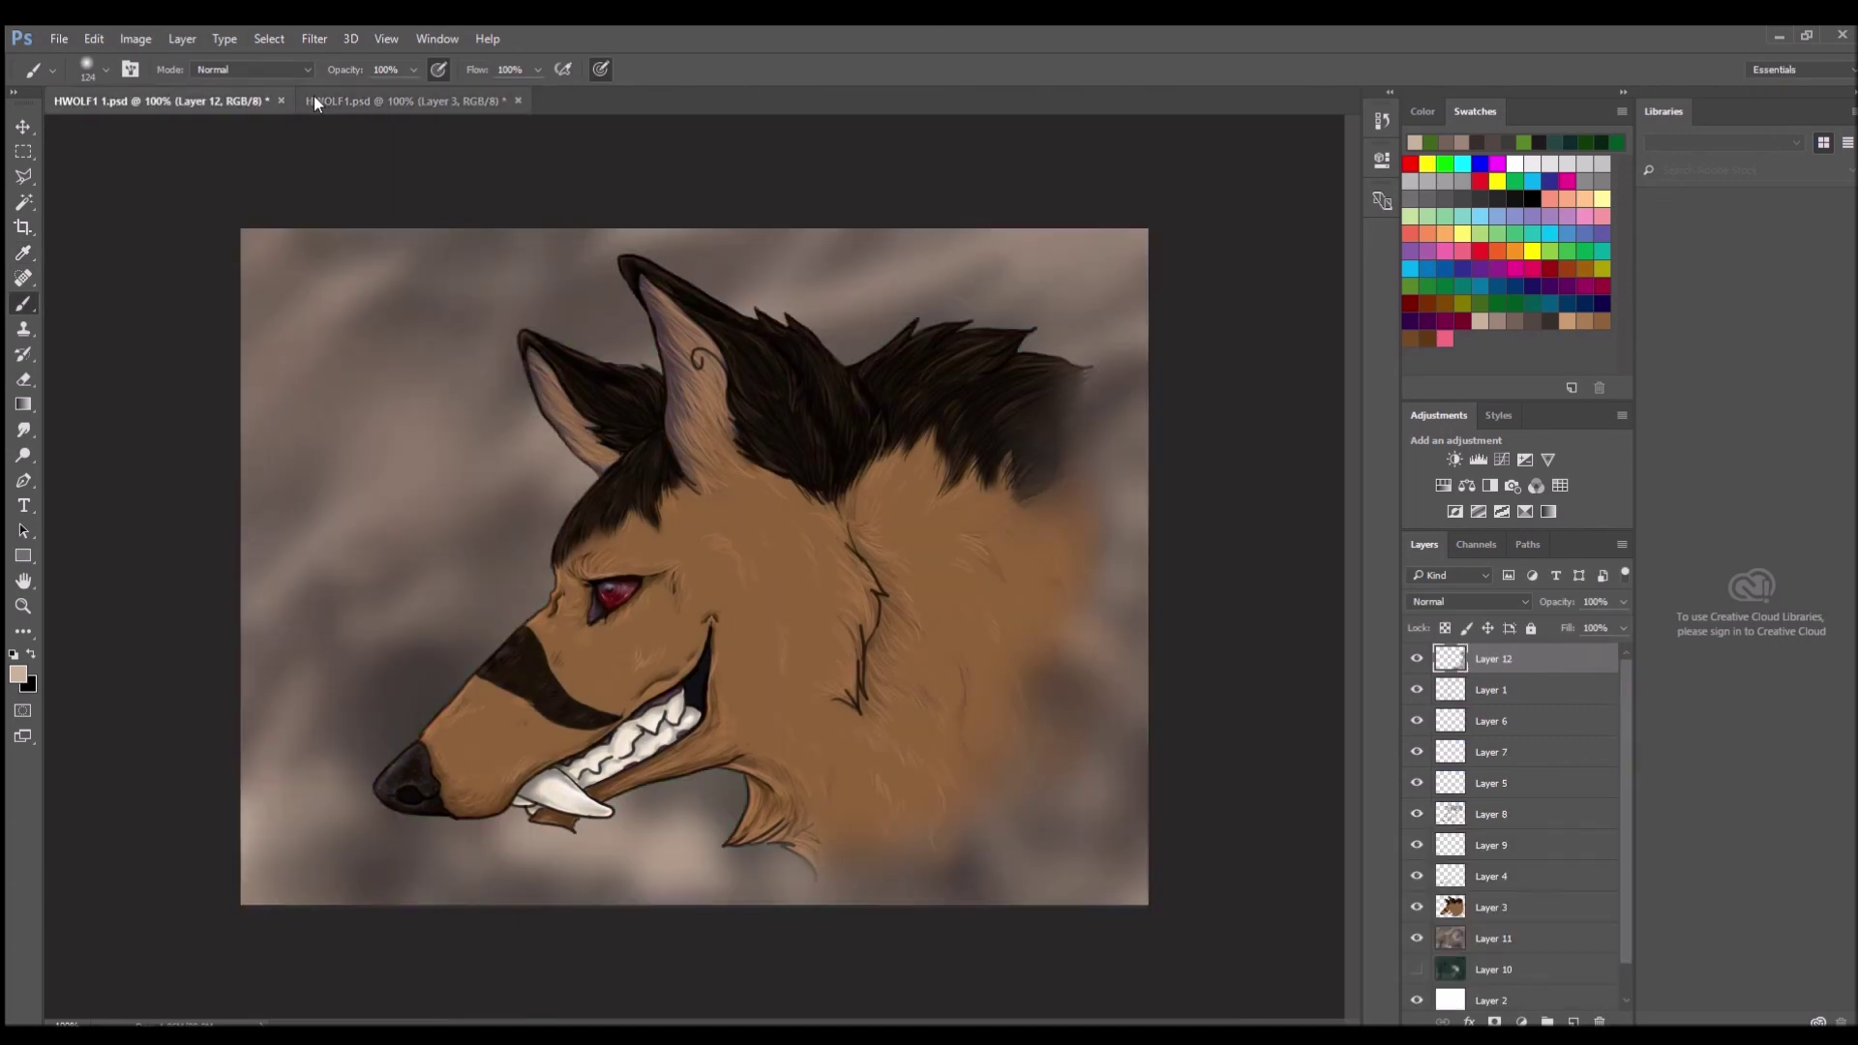
{"action": "left_click", "coordinate": [313, 101]}
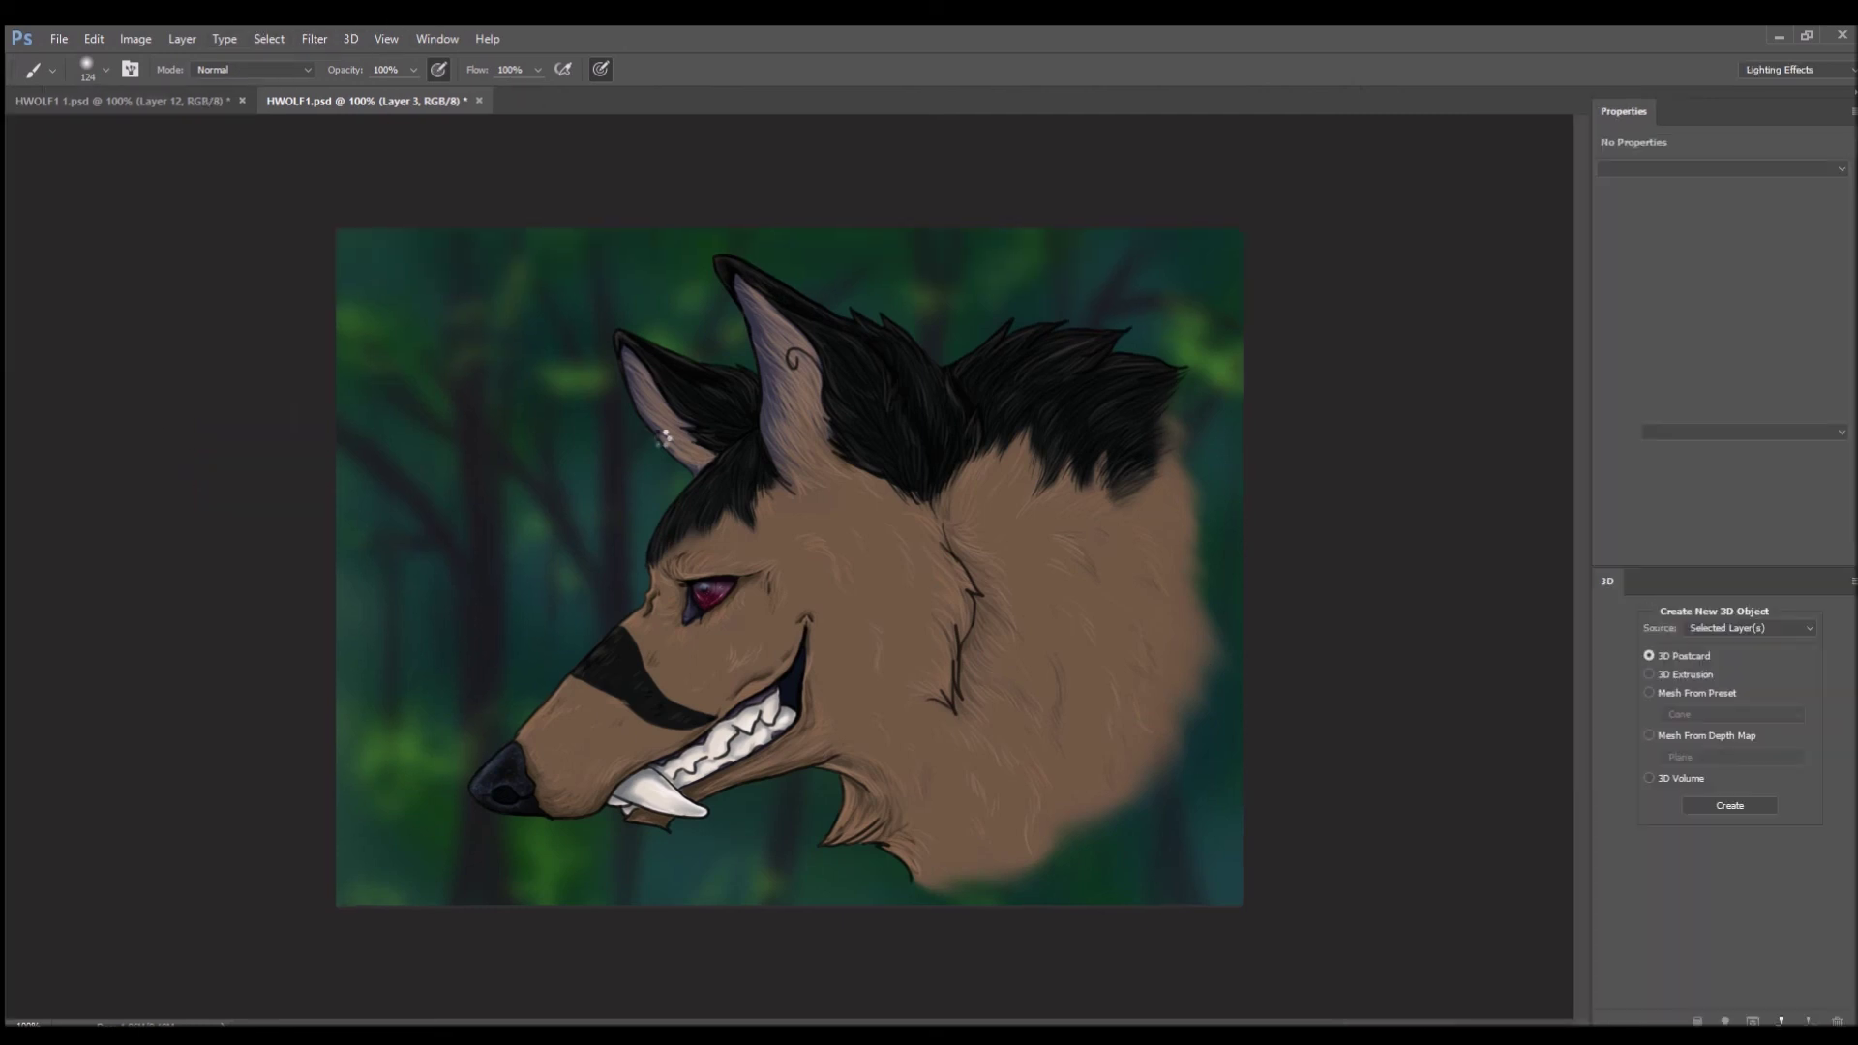
{"action": "mouse_move", "coordinate": [682, 583]}
{"action": "left_mouse_down"}
{"action": "mouse_move", "coordinate": [795, 905]}
{"action": "mouse_move", "coordinate": [680, 592]}
{"action": "mouse_move", "coordinate": [809, 711]}
{"action": "mouse_move", "coordinate": [1137, 821]}
{"action": "mouse_move", "coordinate": [272, 834]}
{"action": "mouse_move", "coordinate": [1094, 684]}
{"action": "mouse_move", "coordinate": [1201, 759]}
{"action": "left_mouse_up"}
{"action": "key", "text": "Return"}
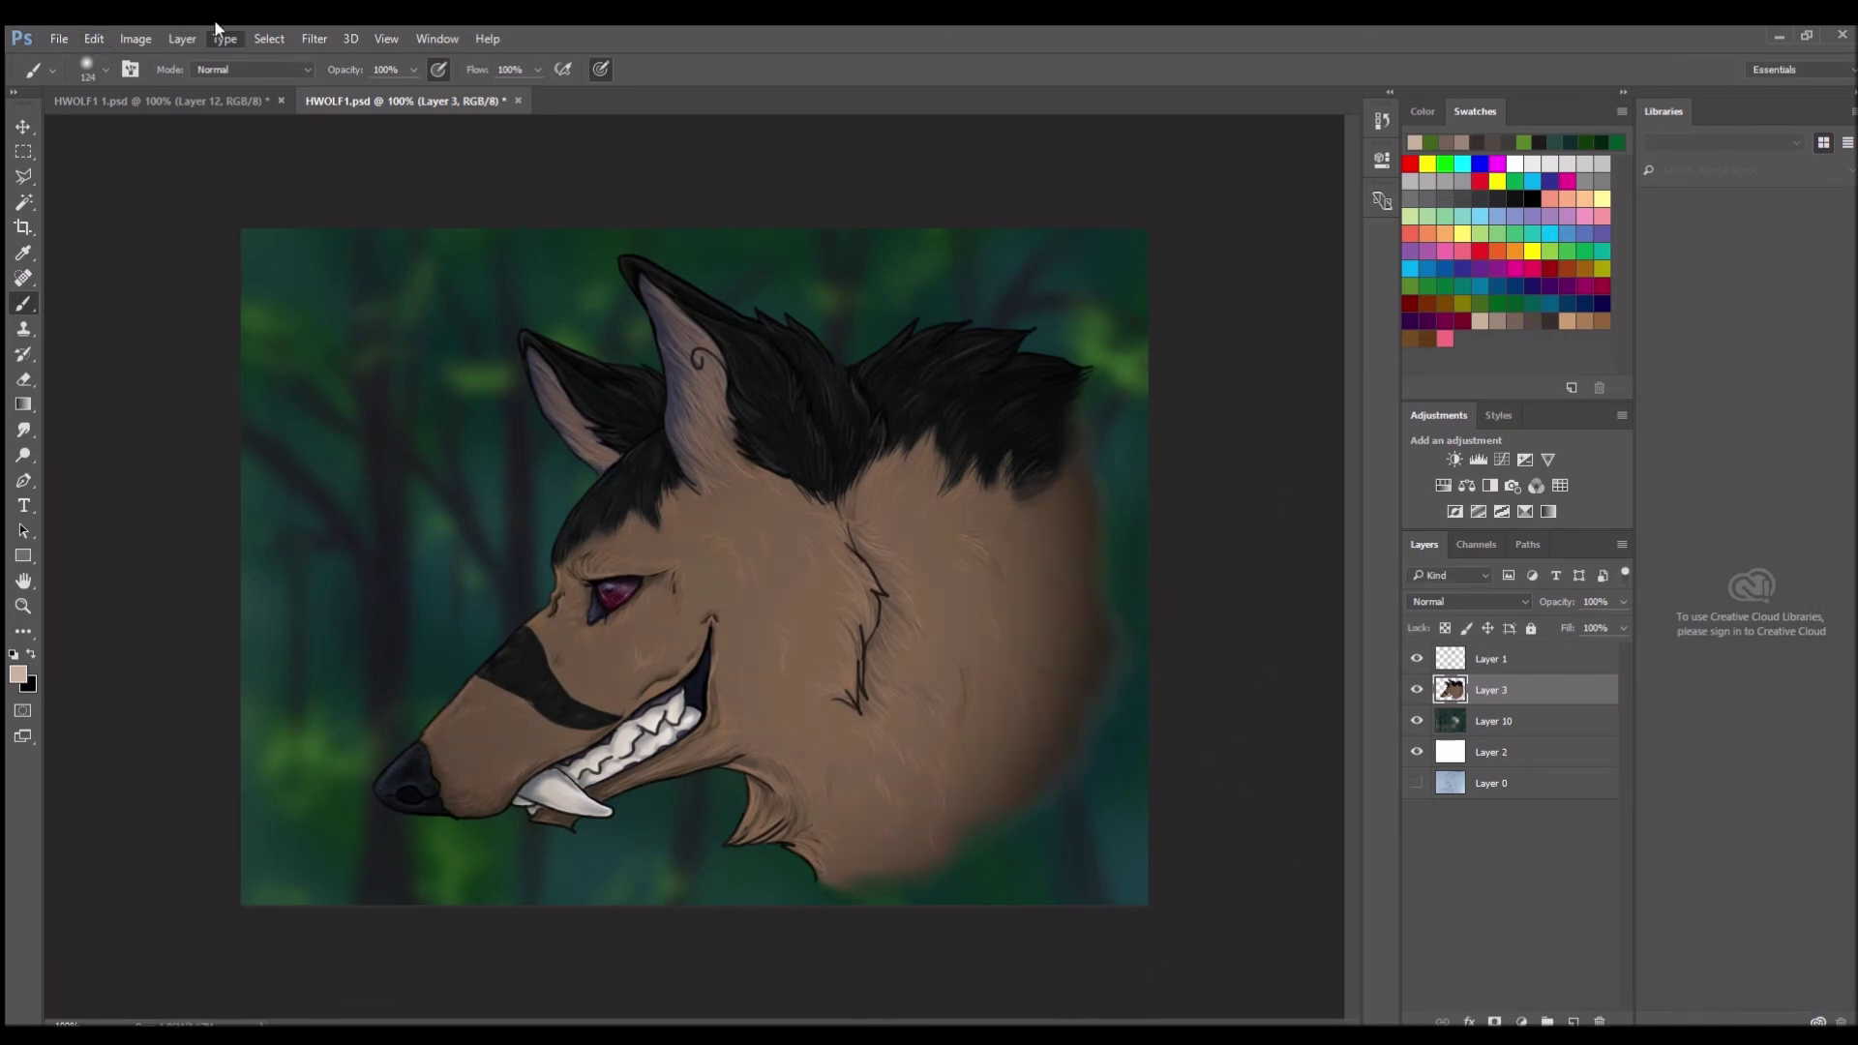
On a new layer, dab dark green over the neck's right and lower edges.
{"action": "key", "text": "ctrl+shift+alt+n"}
{"action": "left_click", "coordinate": [817, 361], "text": "alt"}
{"action": "mouse_move", "coordinate": [1065, 523]}
{"action": "left_mouse_down"}
{"action": "mouse_move", "coordinate": [1050, 619]}
{"action": "mouse_move", "coordinate": [977, 745]}
{"action": "left_mouse_up"}
{"action": "left_click_drag", "start_coordinate": [1031, 620], "coordinate": [1031, 687]}
{"action": "left_click_drag", "start_coordinate": [1064, 591], "coordinate": [1016, 484]}
{"action": "mouse_move", "coordinate": [988, 585]}
{"action": "left_mouse_down"}
{"action": "mouse_move", "coordinate": [978, 813]}
{"action": "mouse_move", "coordinate": [832, 871]}
{"action": "left_mouse_up"}
{"action": "key", "text": "ctrl+alt+z"}
{"action": "key", "text": "ctrl+alt+z"}
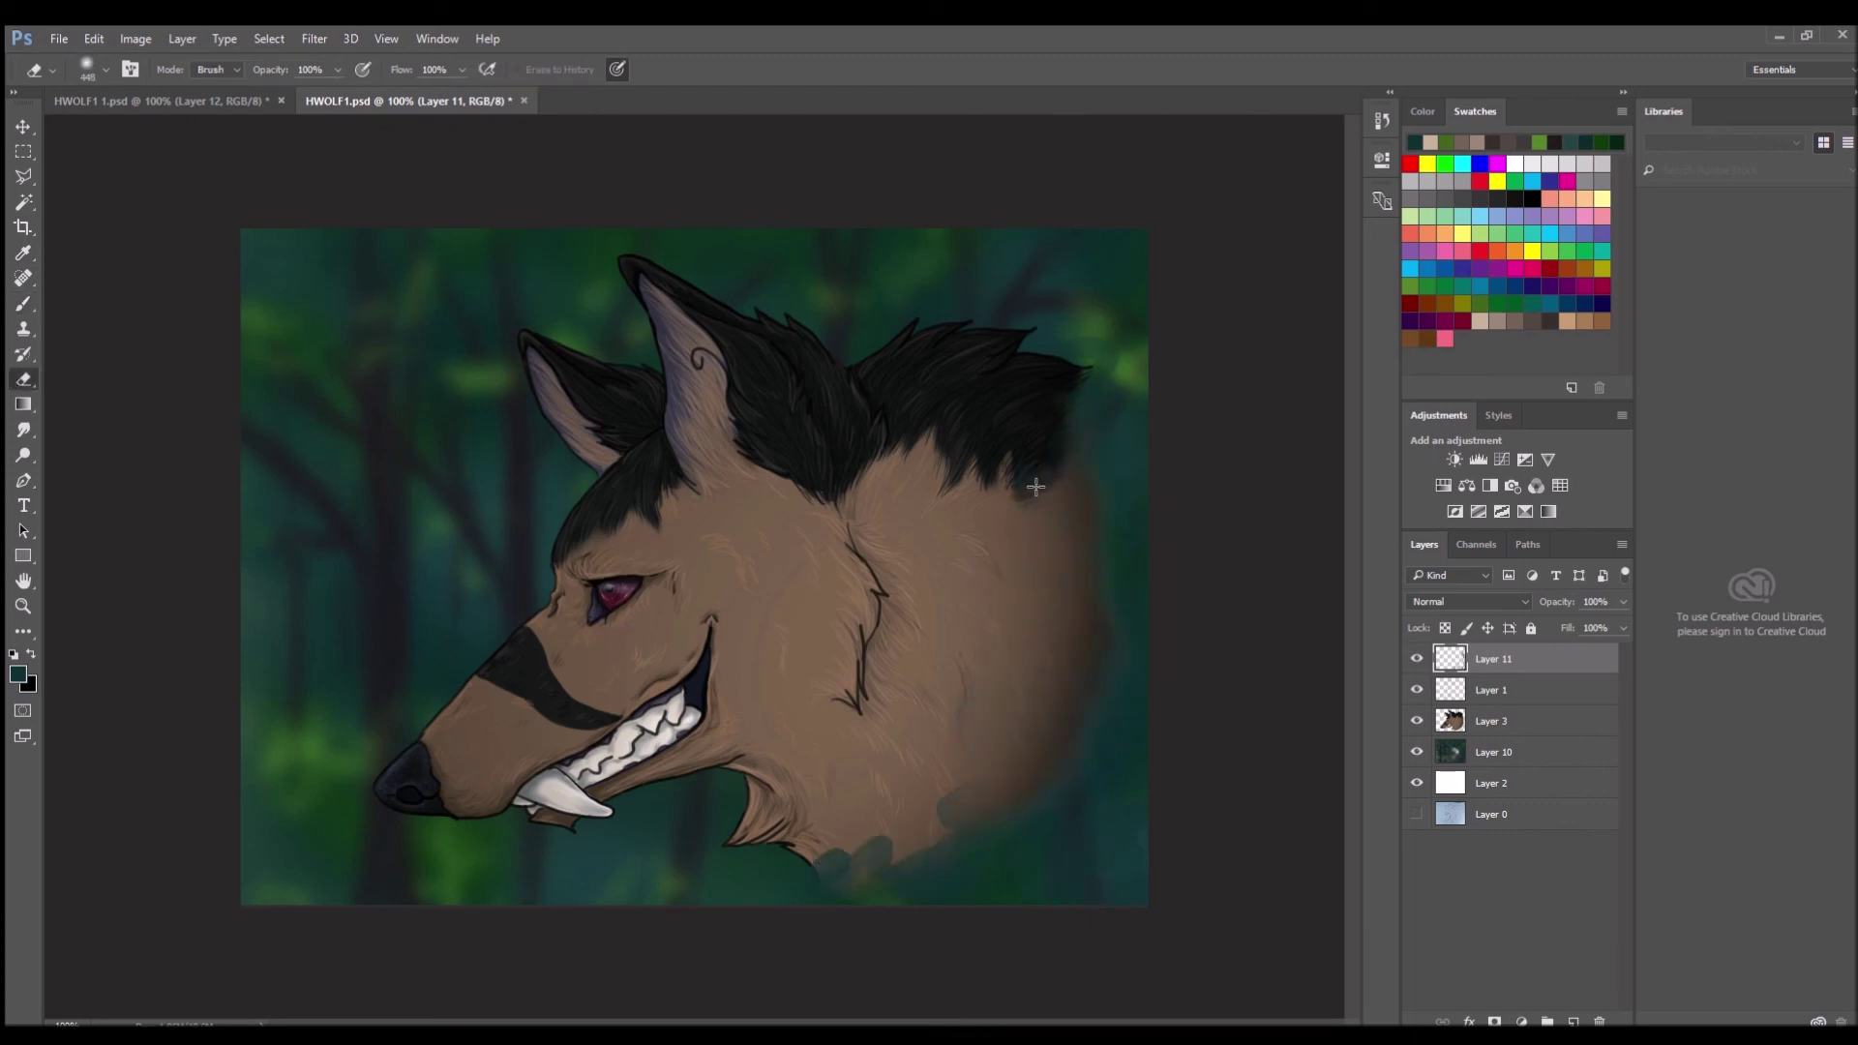
{"action": "left_click_drag", "start_coordinate": [1087, 387], "coordinate": [968, 813]}
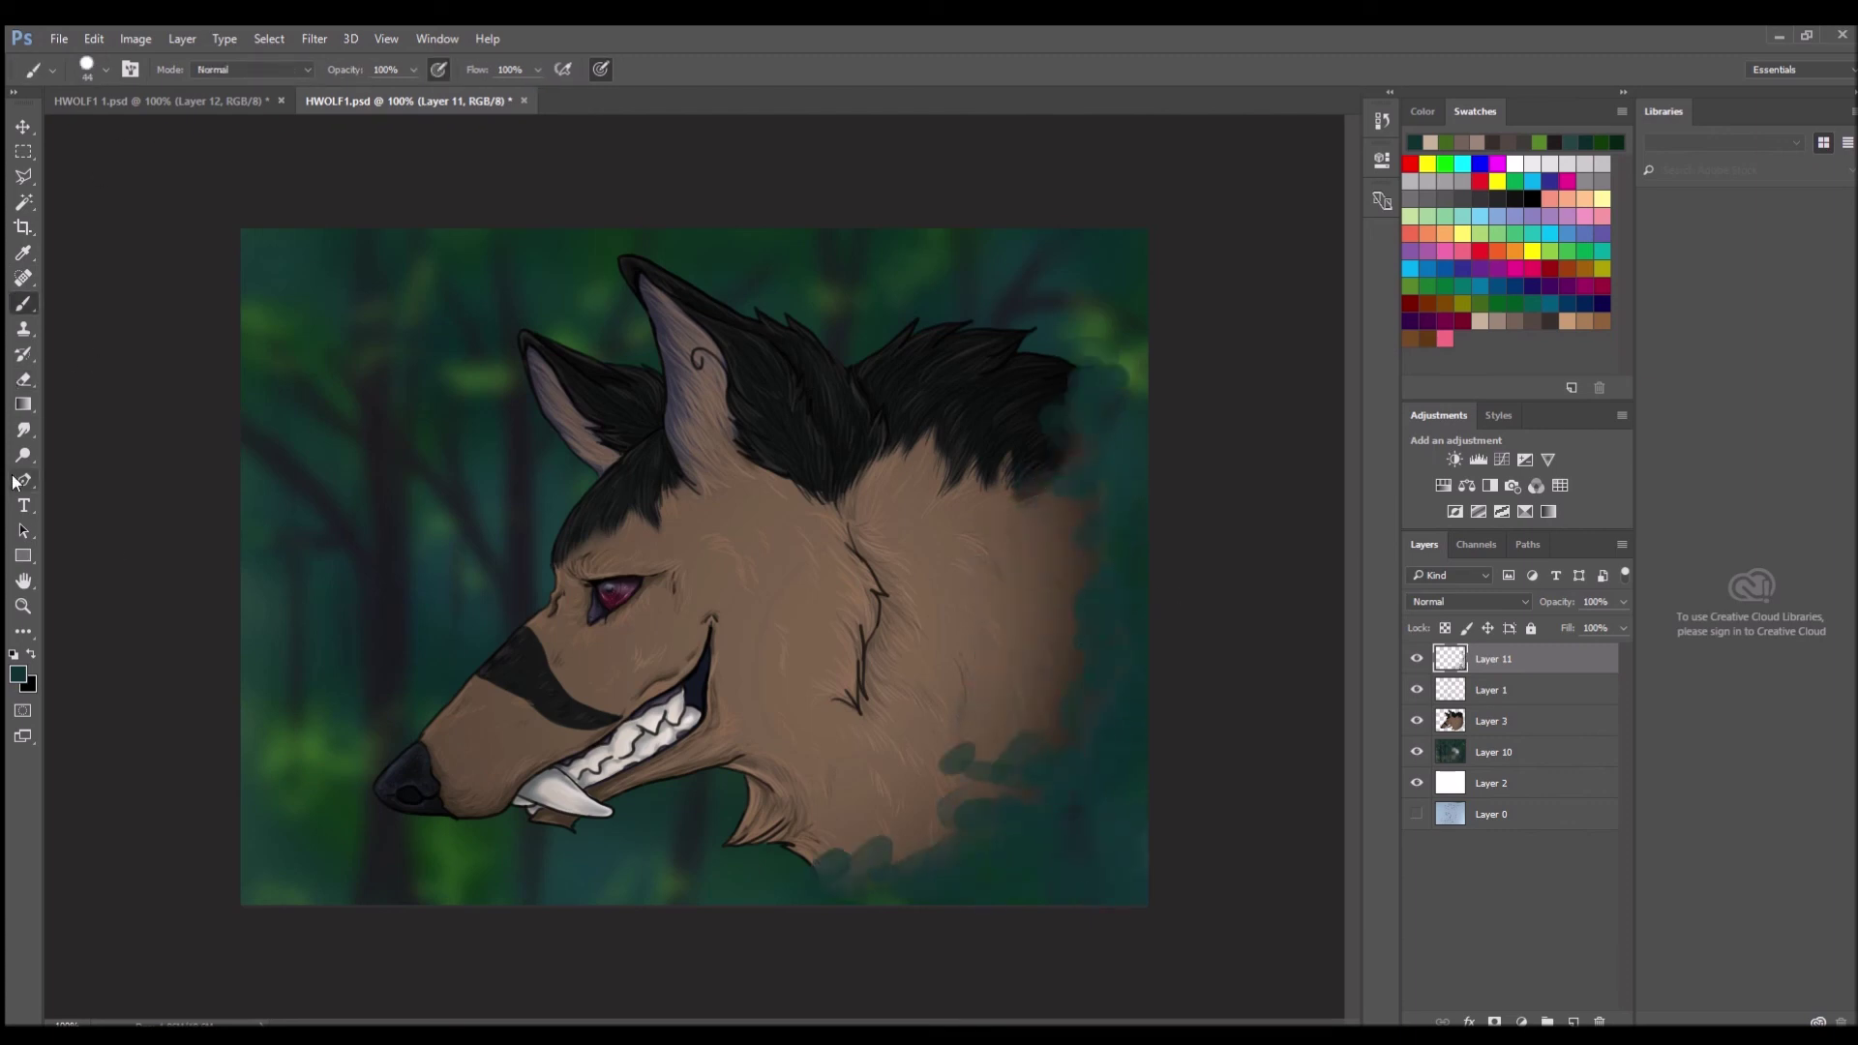
Sample green from the forest background and dab leaves along the neck's lower and right edges.
{"action": "left_click", "coordinate": [23, 253]}
{"action": "left_click_drag", "start_coordinate": [251, 580], "coordinate": [313, 760]}
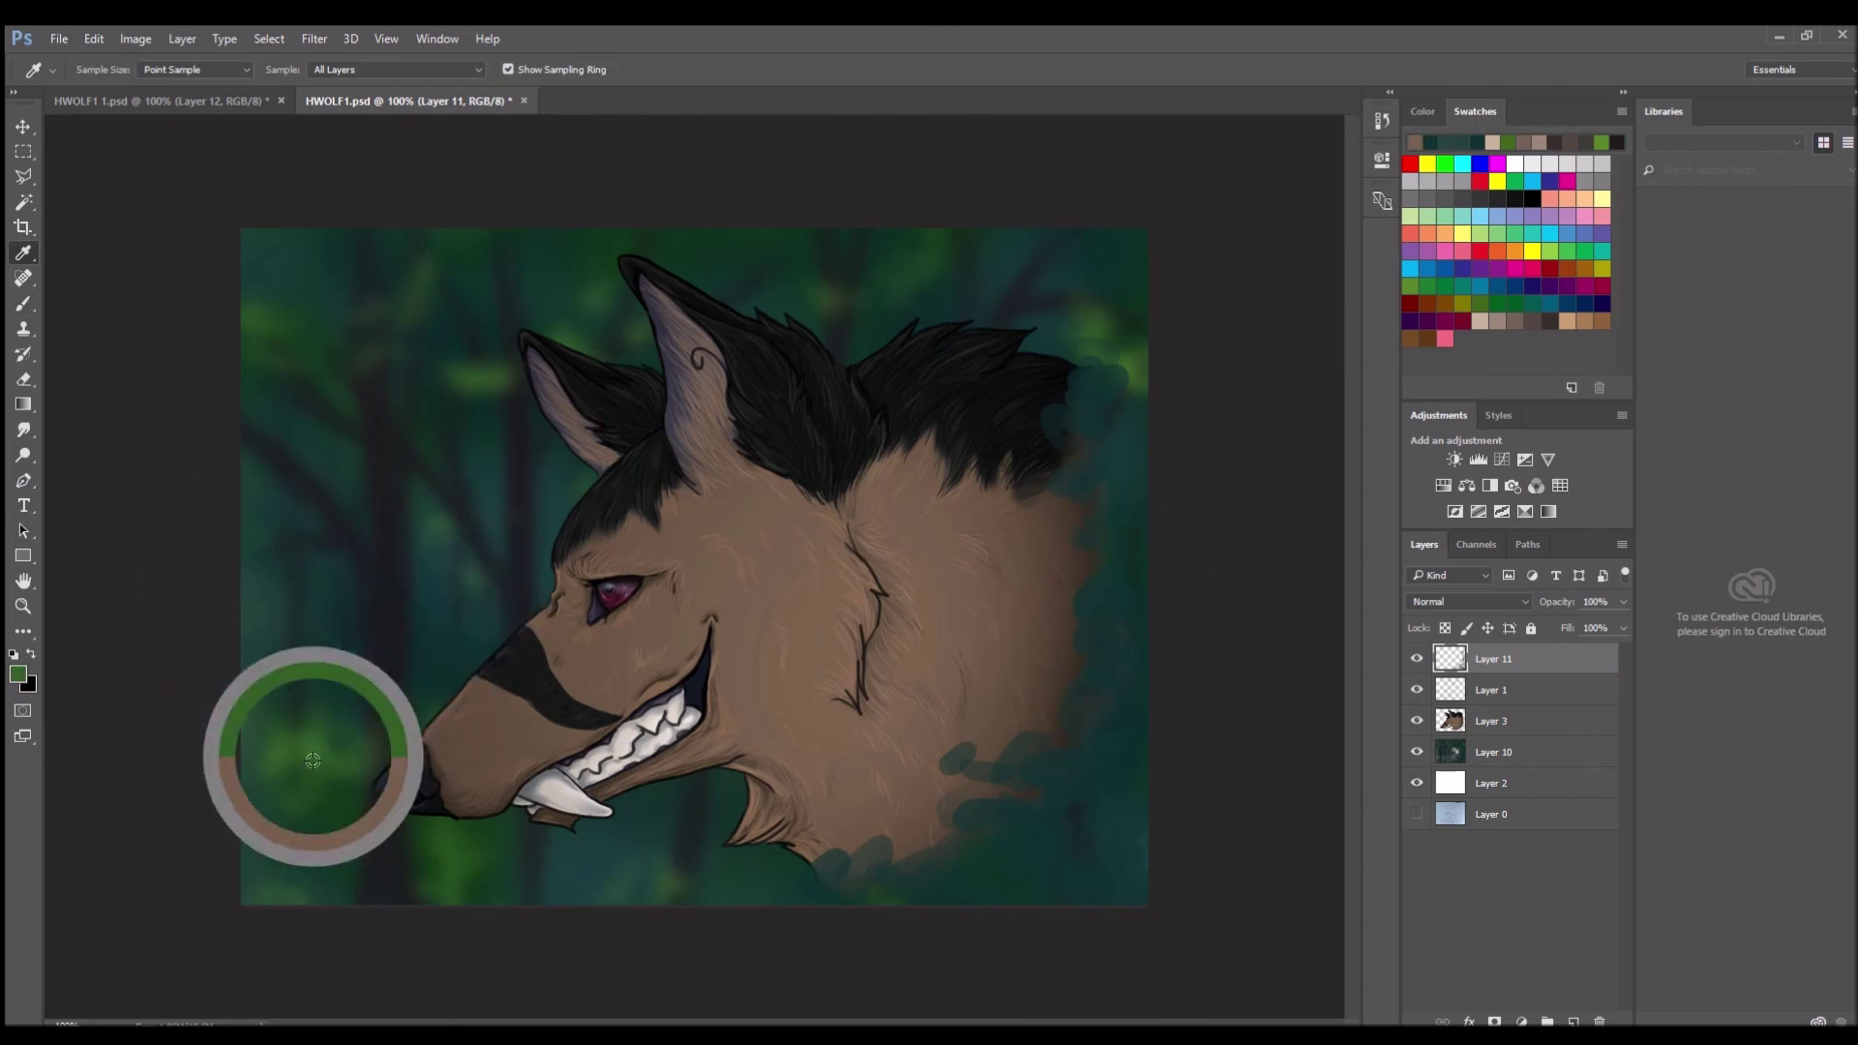
{"action": "key", "text": "b"}
{"action": "left_click_drag", "start_coordinate": [932, 818], "coordinate": [1112, 746]}
{"action": "mouse_move", "coordinate": [1065, 658]}
{"action": "left_mouse_down"}
{"action": "mouse_move", "coordinate": [1103, 403]}
{"action": "mouse_move", "coordinate": [889, 823]}
{"action": "left_mouse_up"}
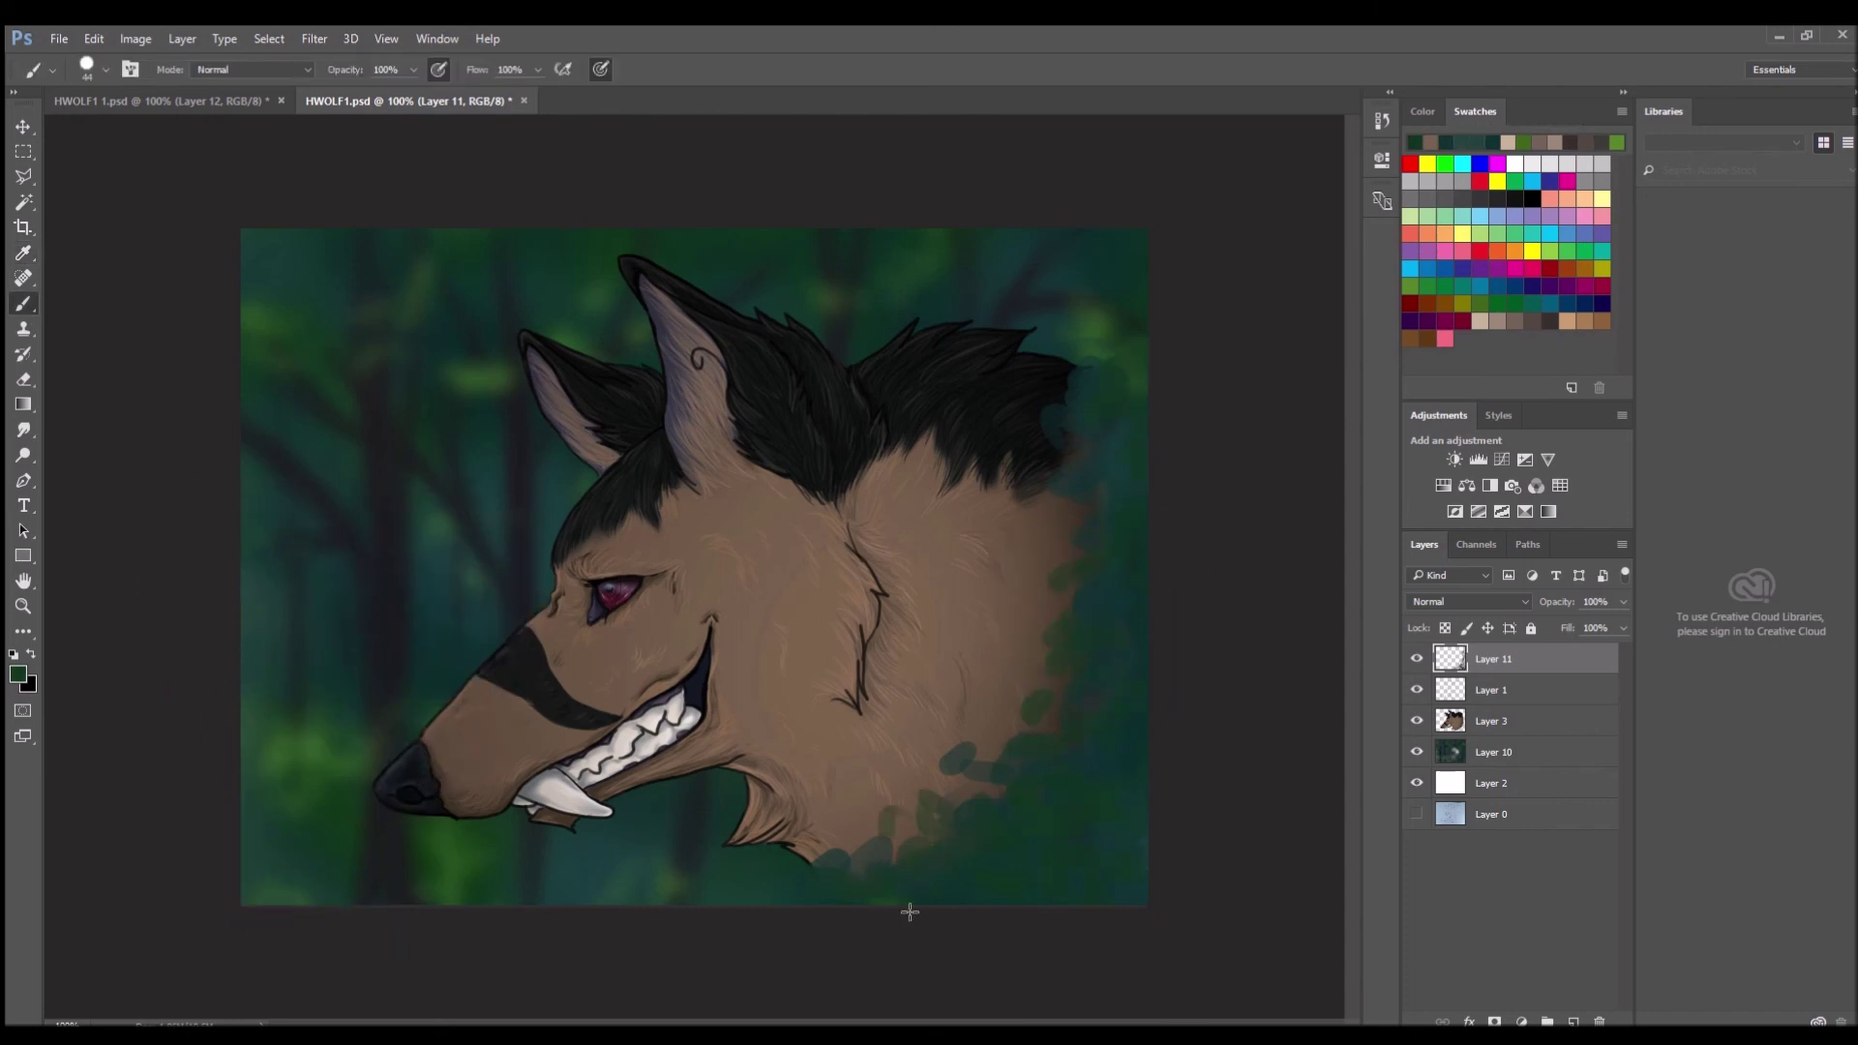
{"action": "mouse_move", "coordinate": [968, 871]}
{"action": "left_mouse_down"}
{"action": "mouse_move", "coordinate": [1120, 560]}
{"action": "mouse_move", "coordinate": [1132, 367]}
{"action": "left_mouse_up"}
Add more leaves at the lower right, undoing the lighter-green highlight dabs.
{"action": "left_click_drag", "start_coordinate": [1111, 736], "coordinate": [1128, 876]}
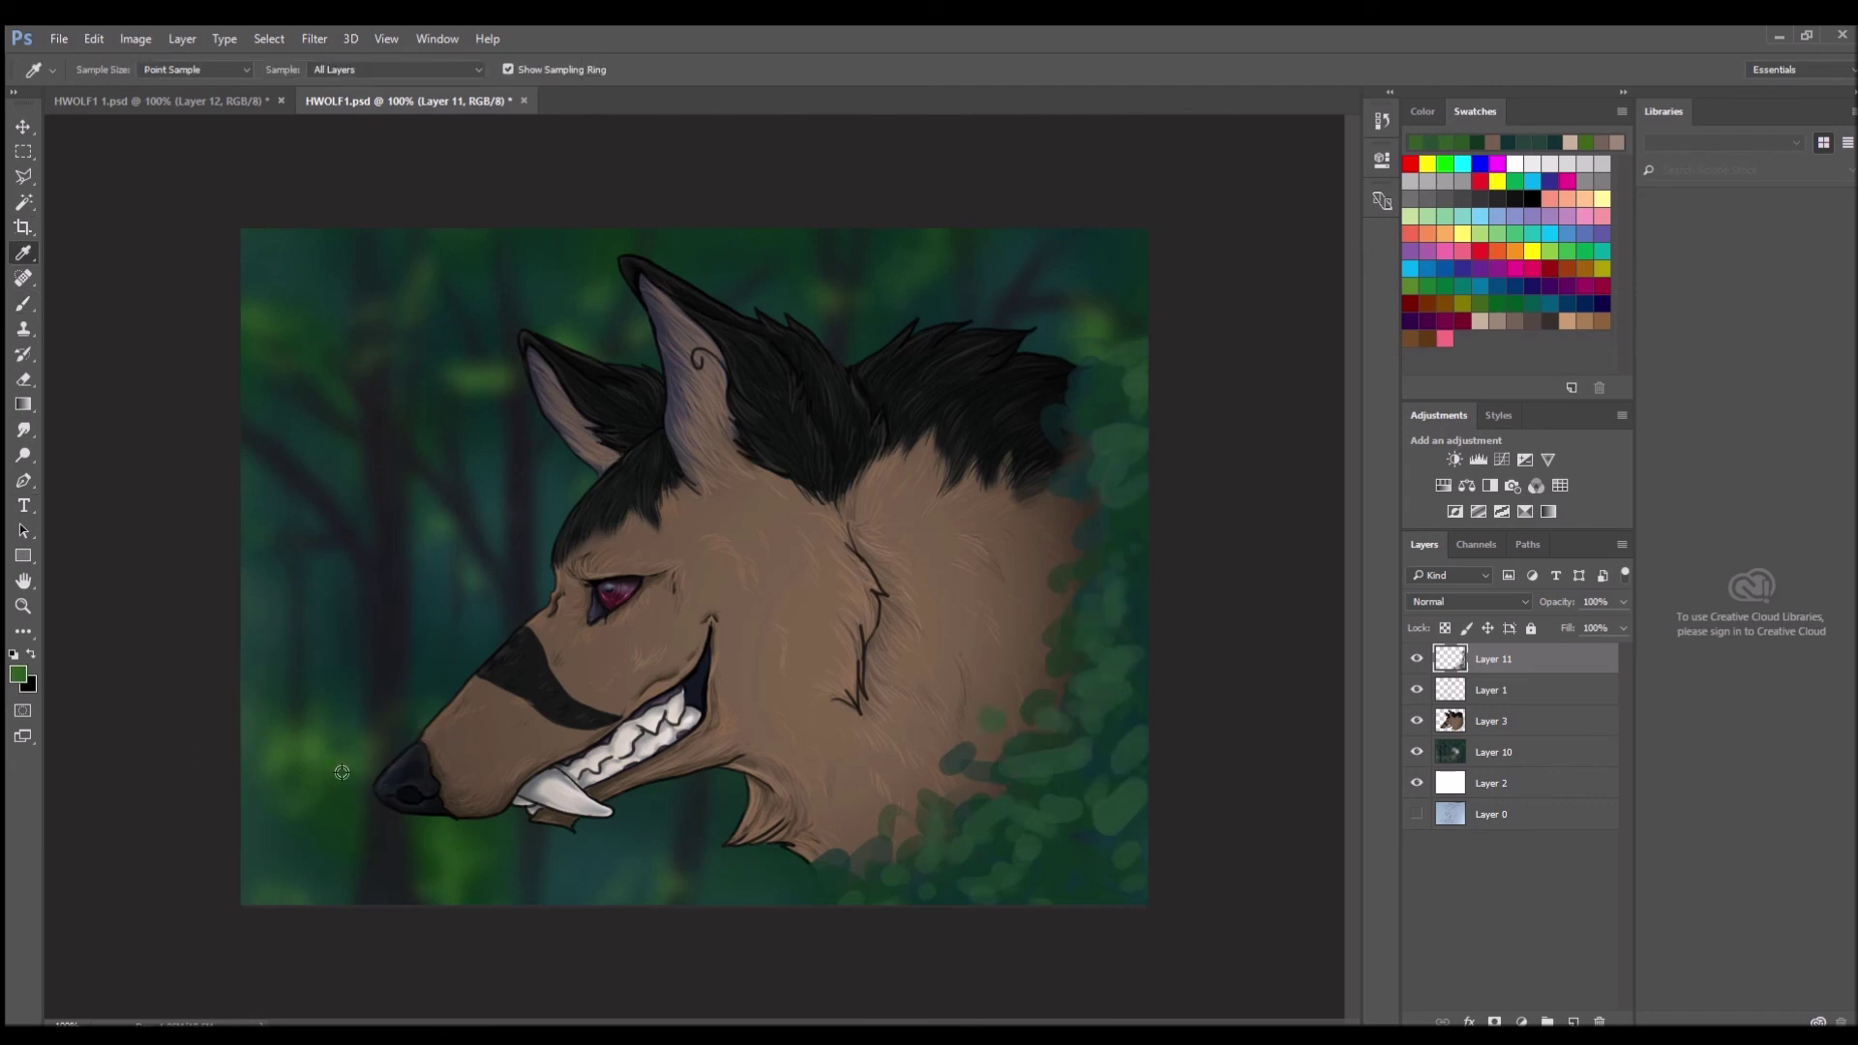
{"action": "mouse_move", "coordinate": [1026, 802]}
{"action": "left_mouse_down"}
{"action": "mouse_move", "coordinate": [809, 891]}
{"action": "mouse_move", "coordinate": [1104, 562]}
{"action": "left_mouse_up"}
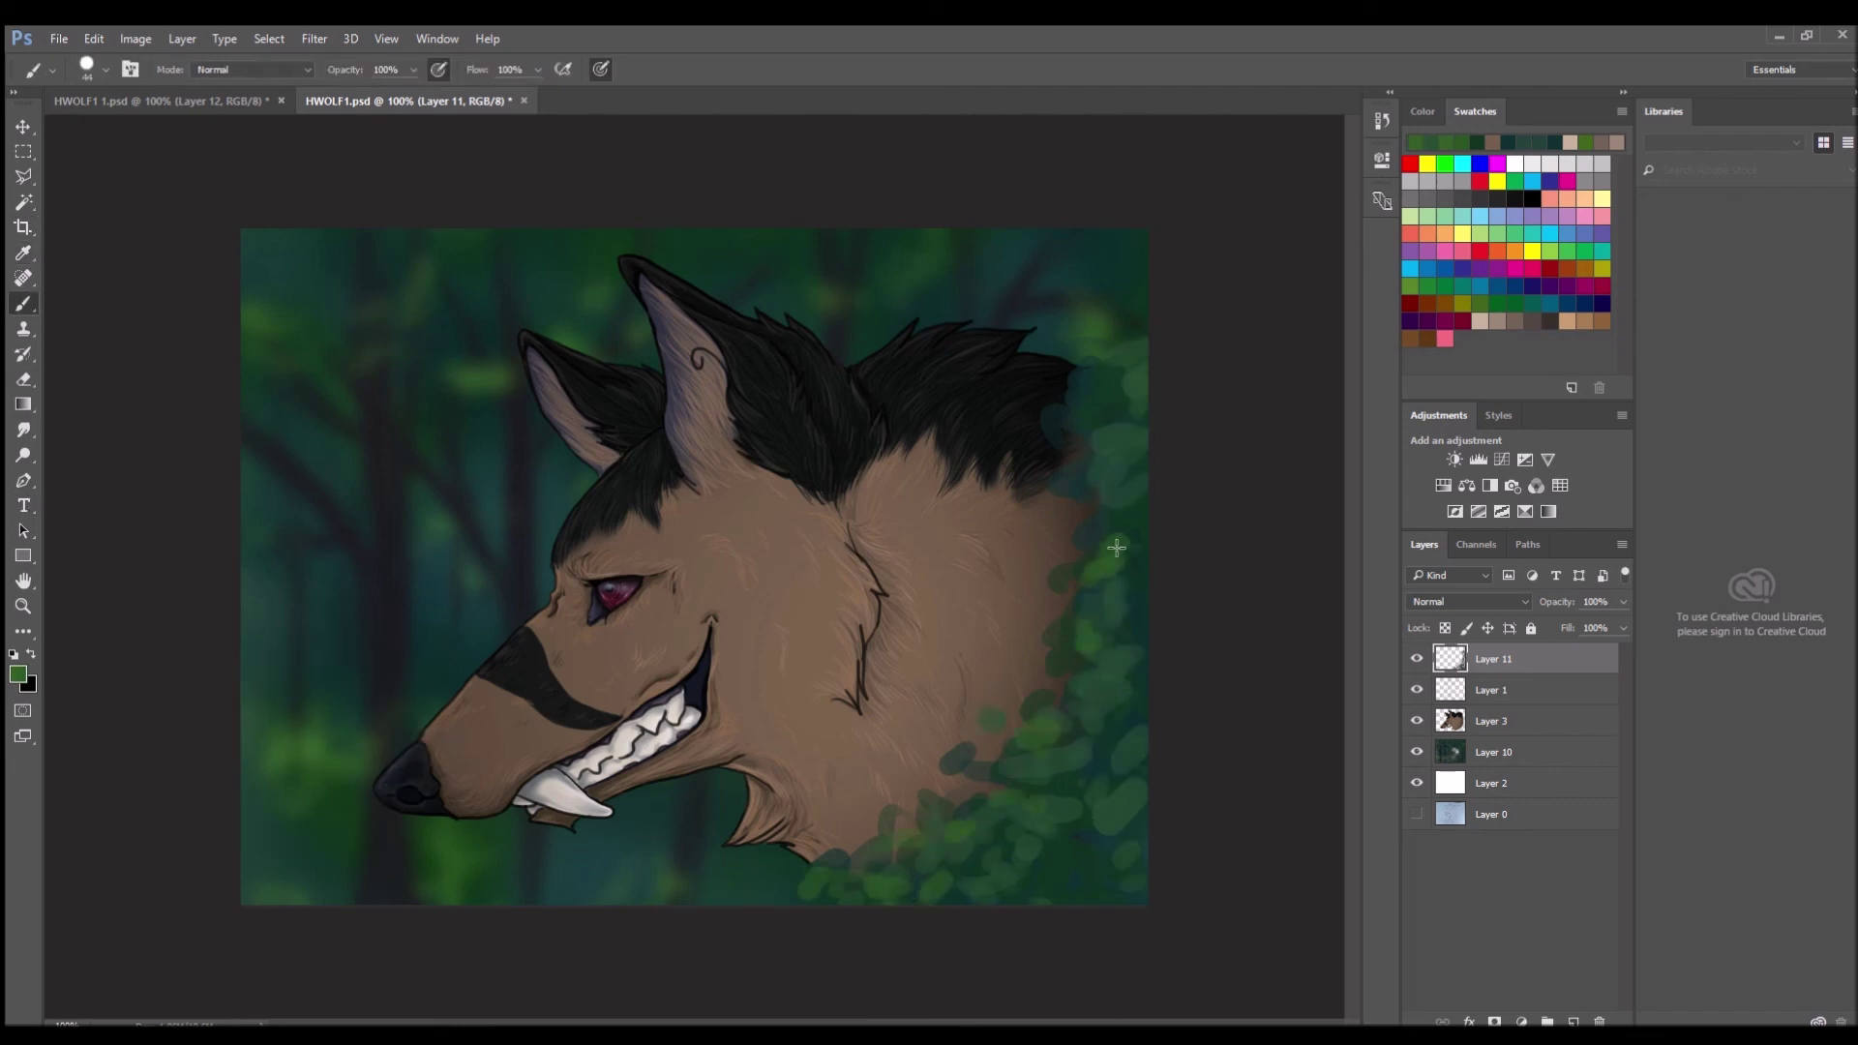
{"action": "left_click_drag", "start_coordinate": [1110, 847], "coordinate": [1099, 387]}
{"action": "key", "text": "h"}
{"action": "key", "text": "ctrl+alt+z"}
{"action": "key", "text": "ctrl+t"}
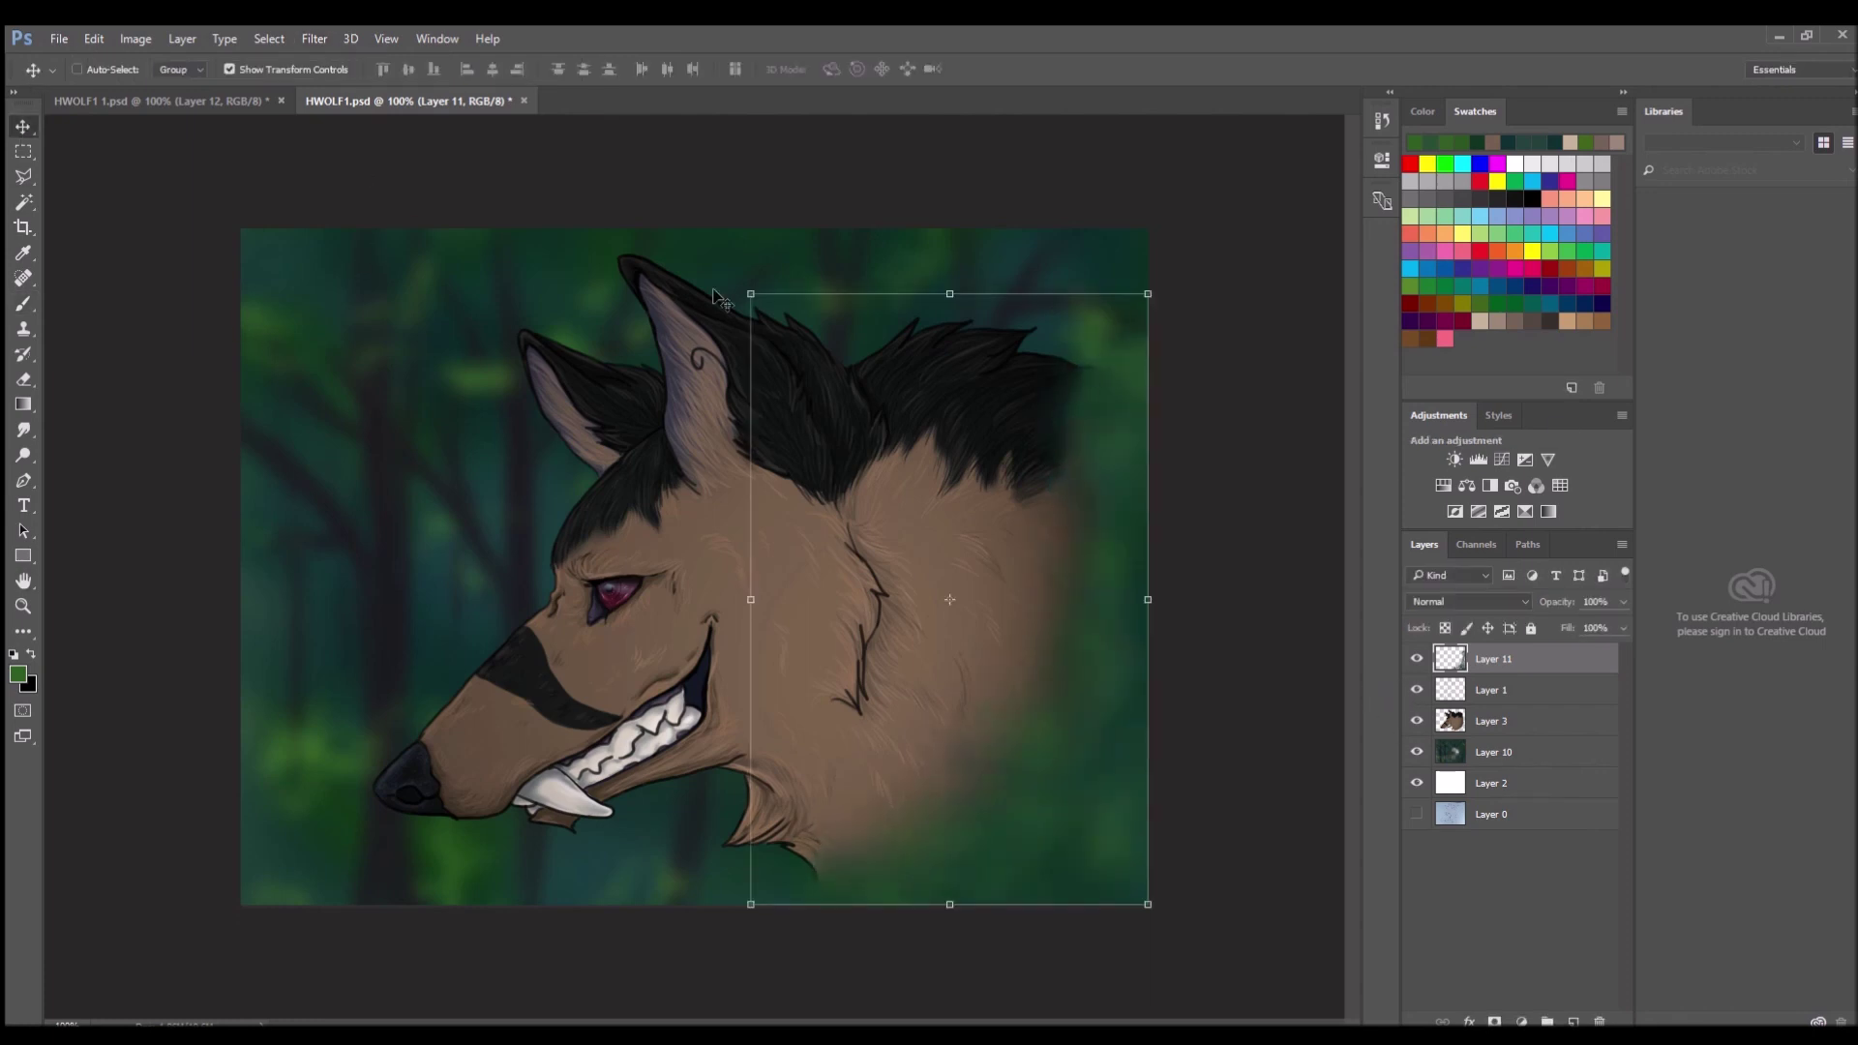
Scale the neck foliage layer about 121% up and to the left.
{"action": "left_click_drag", "start_coordinate": [747, 290], "coordinate": [666, 164]}
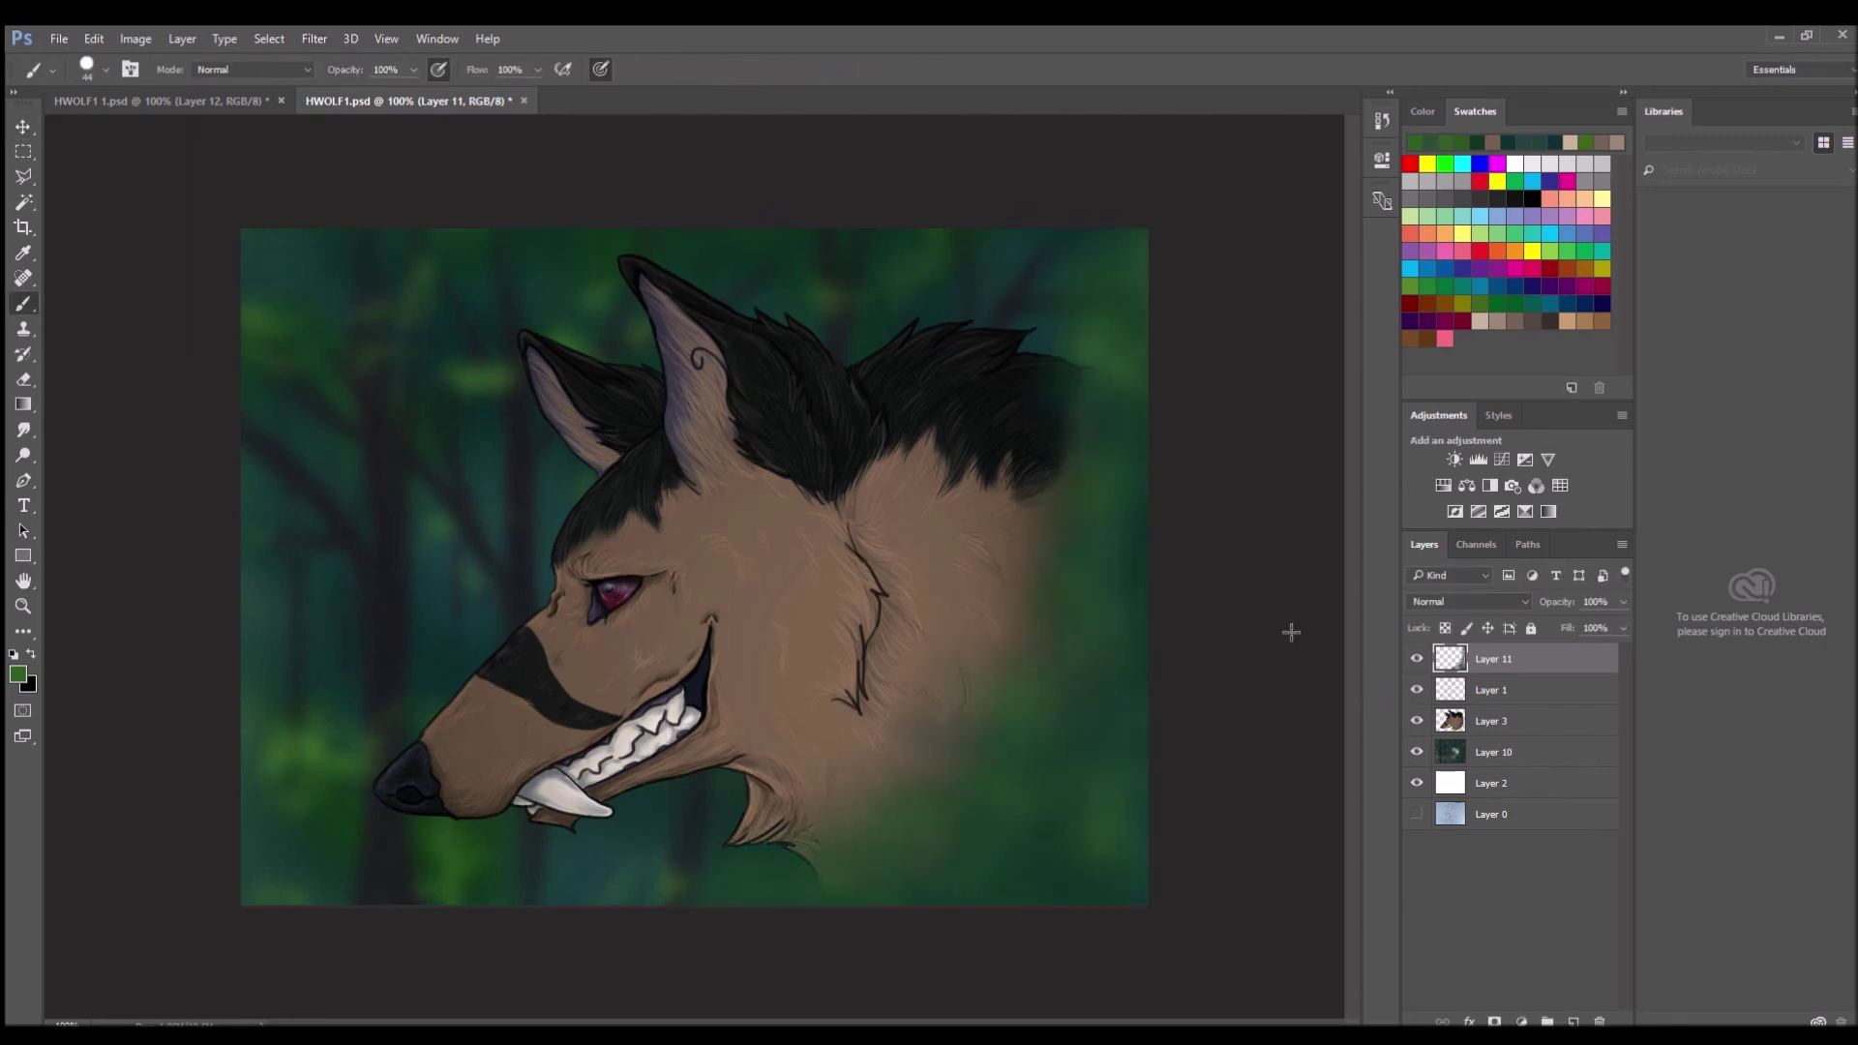